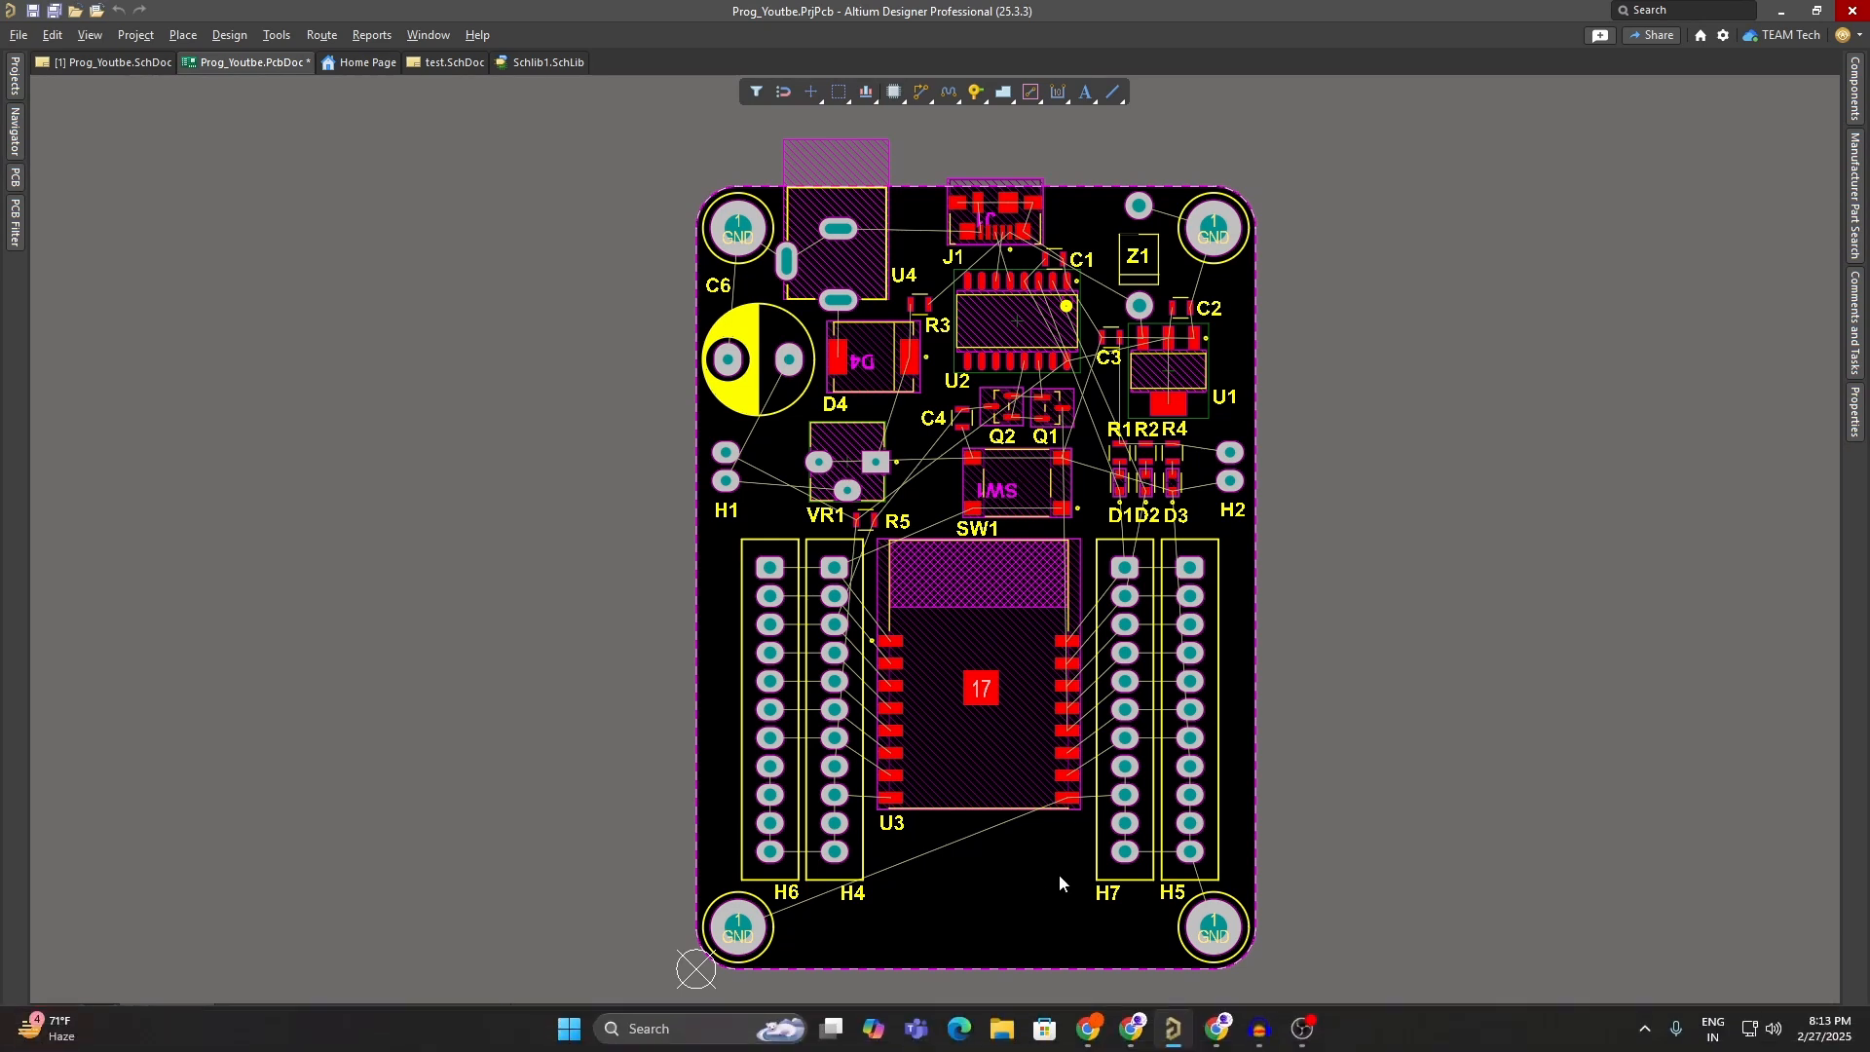
- Rotate headers H4 to H7 and module U3 together by 180° and place them in the board's lower area
drag(1233, 861, 770, 657)
key(l)
drag(958, 651, 982, 744)
click(1003, 778)
ctrl+scroll(868, 506, up, 2)
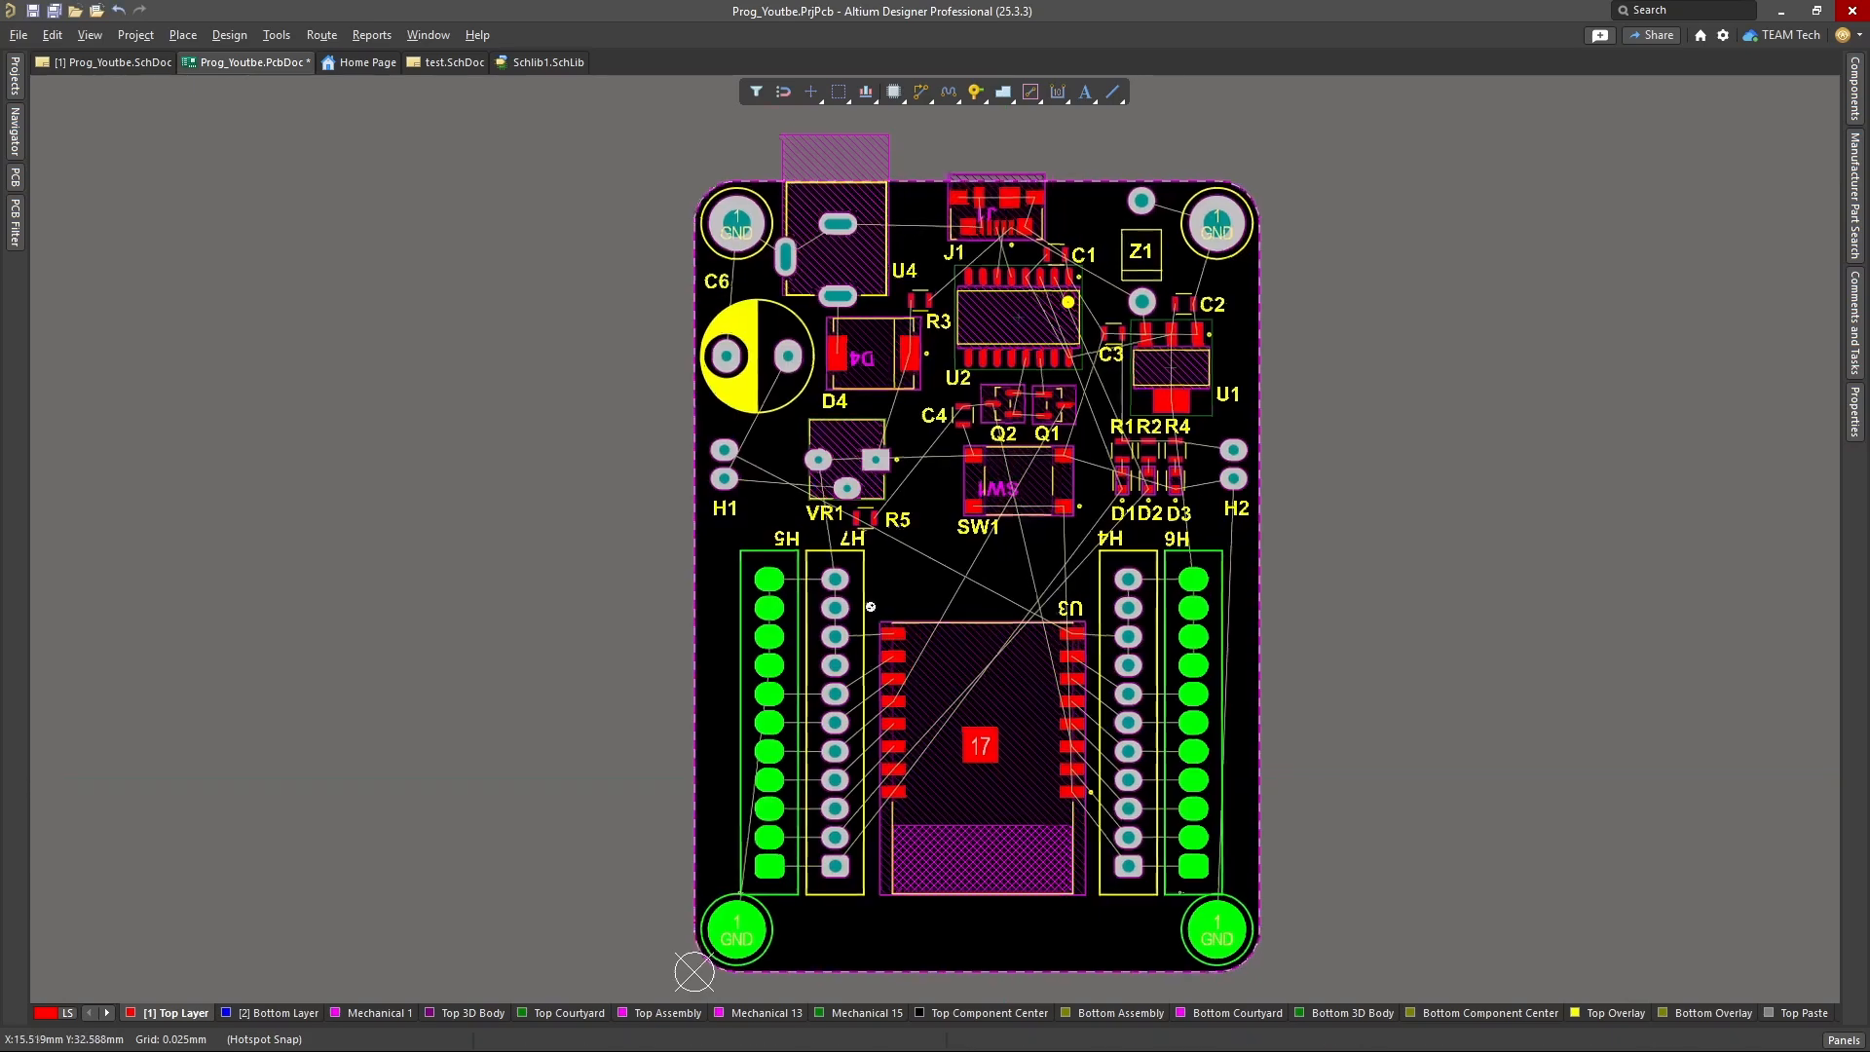
- Rotate the H7 and H5 designators by 180° so they read upright above their headers
drag(847, 524, 769, 524)
key(space)
key(space)
click(848, 524)
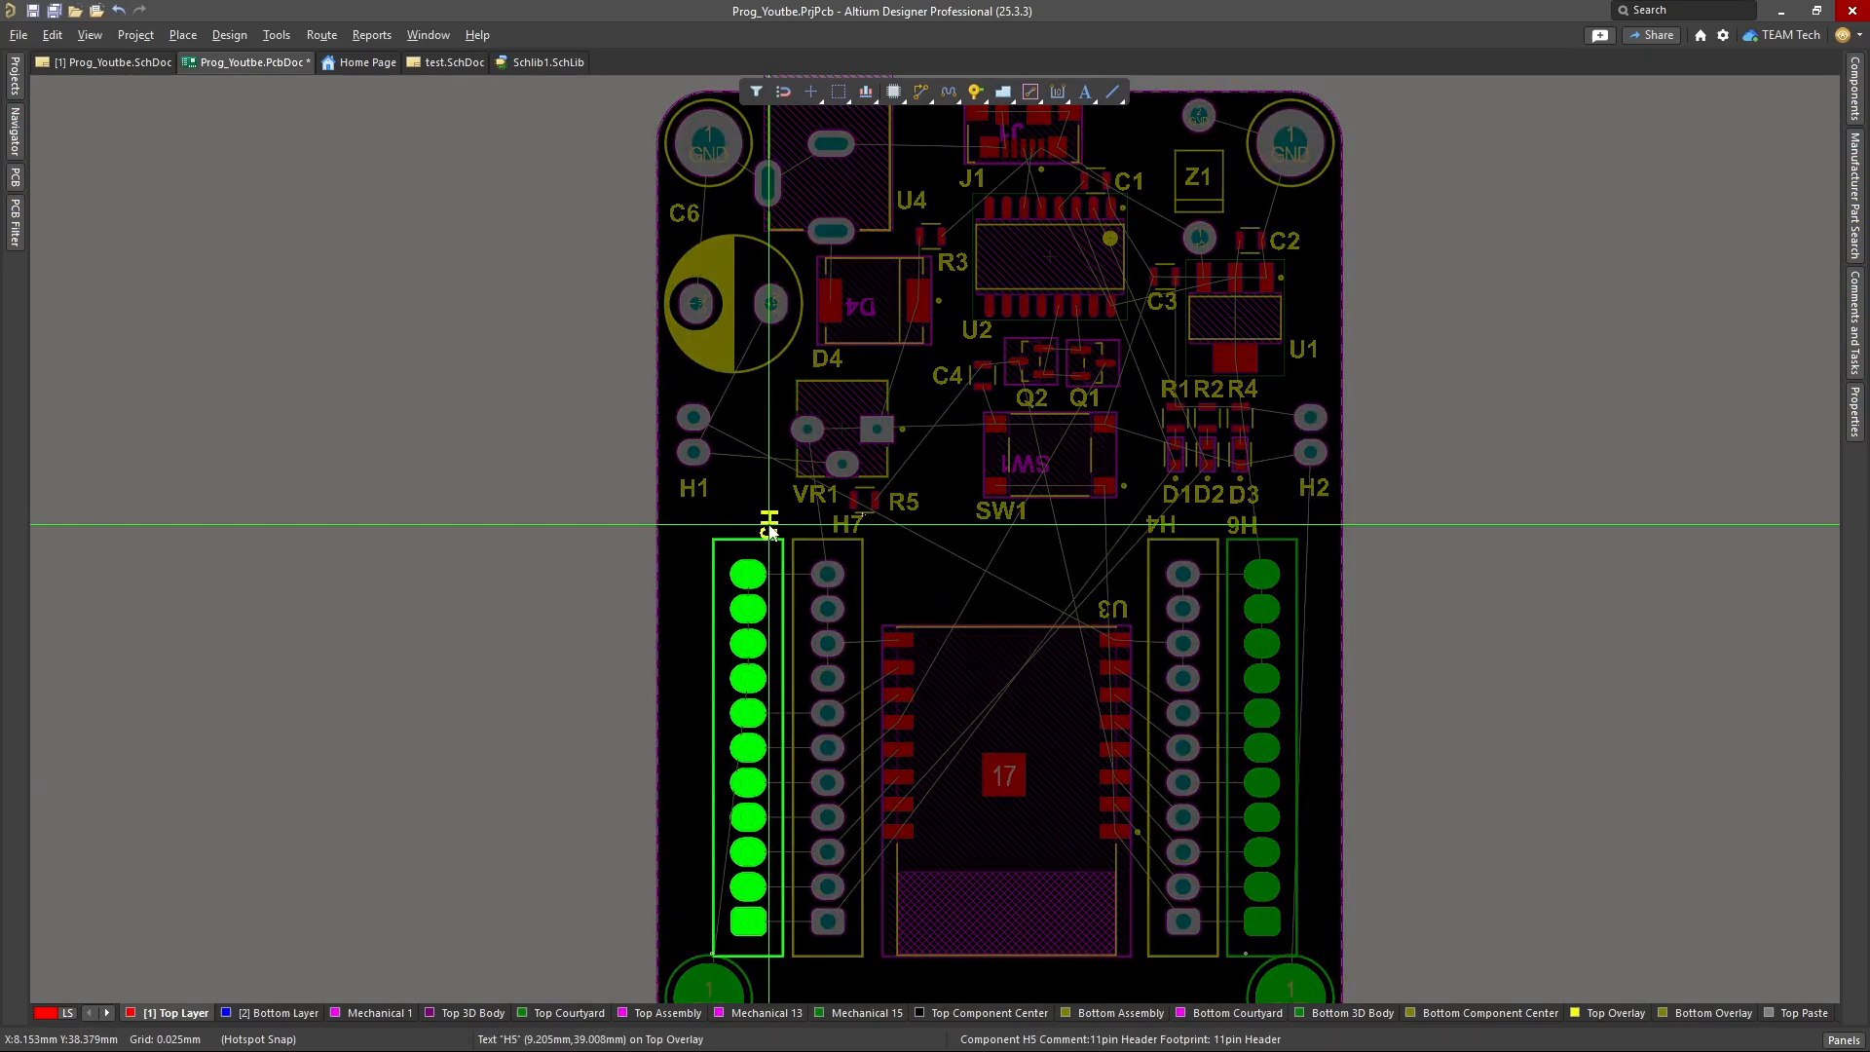
key(space)
key(space)
click(770, 526)
- Rotate the H6 and H4 designators by 180° so they read upright above their headers
drag(1242, 526, 1161, 525)
key(space)
key(space)
click(1244, 527)
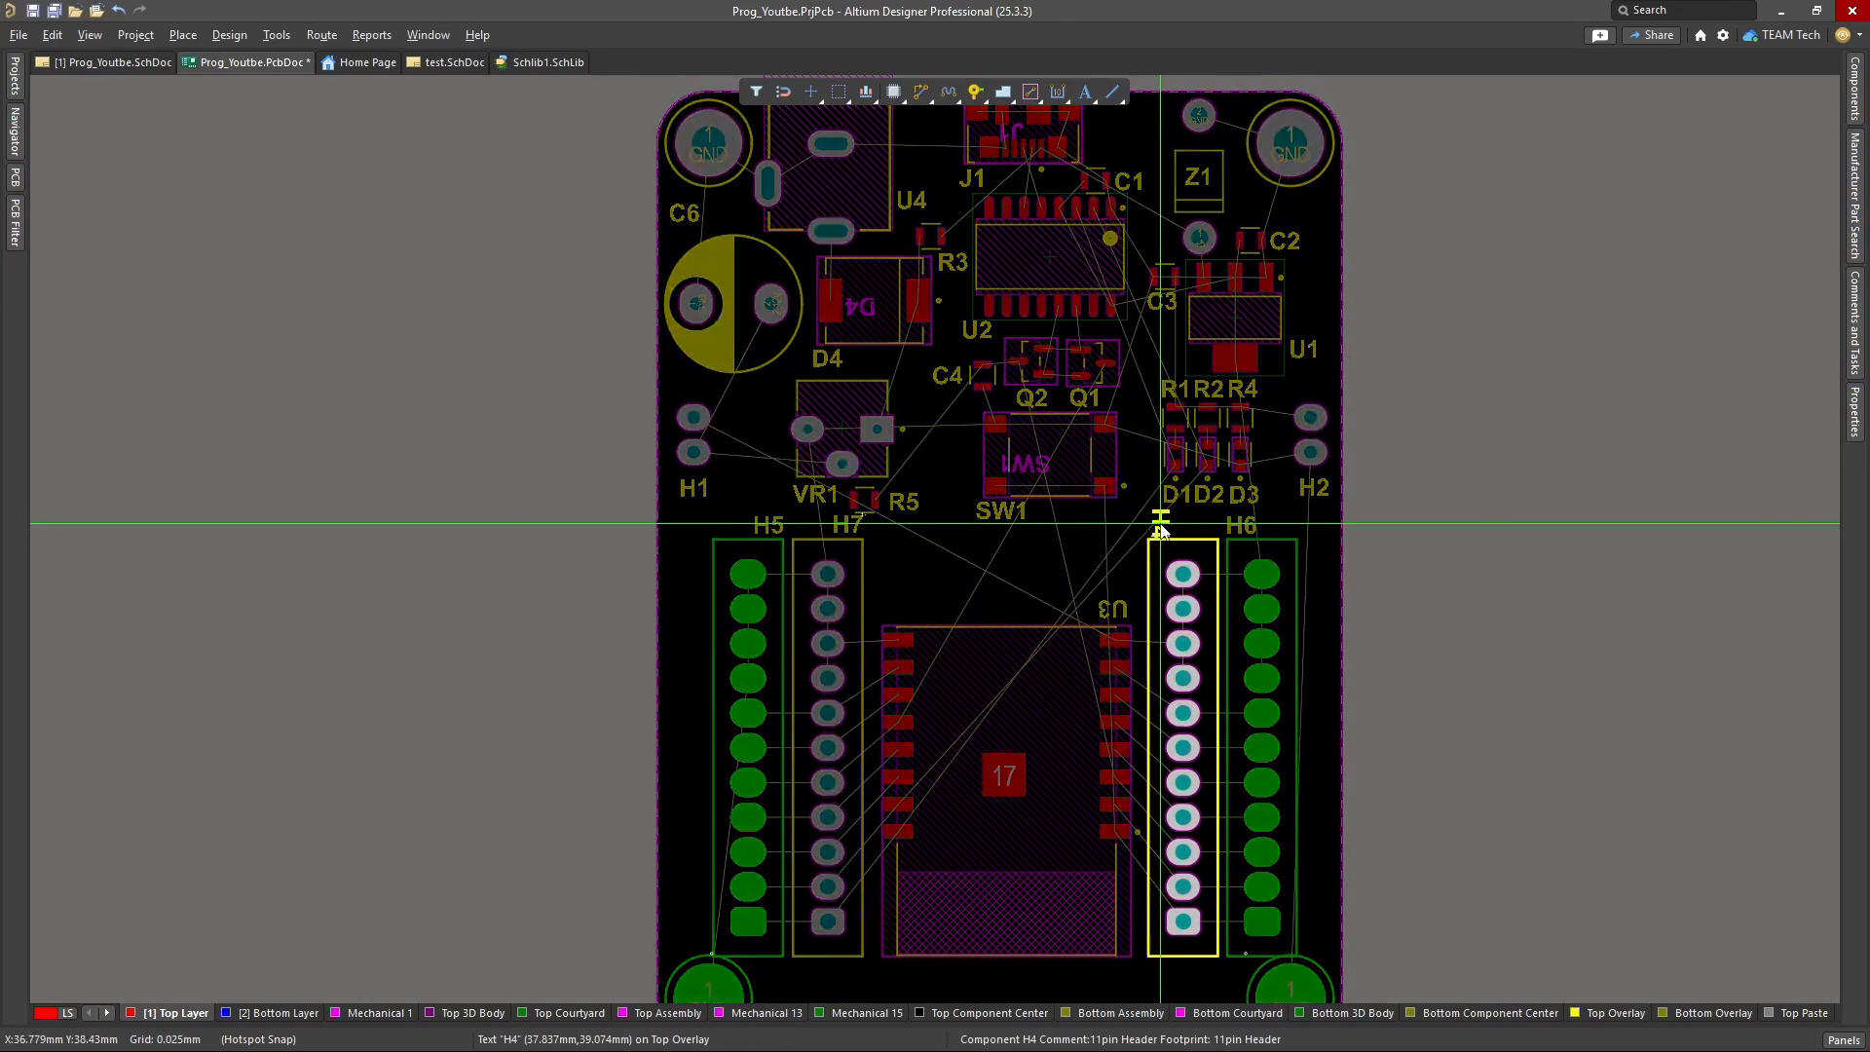
key(space)
key(space)
click(1161, 528)
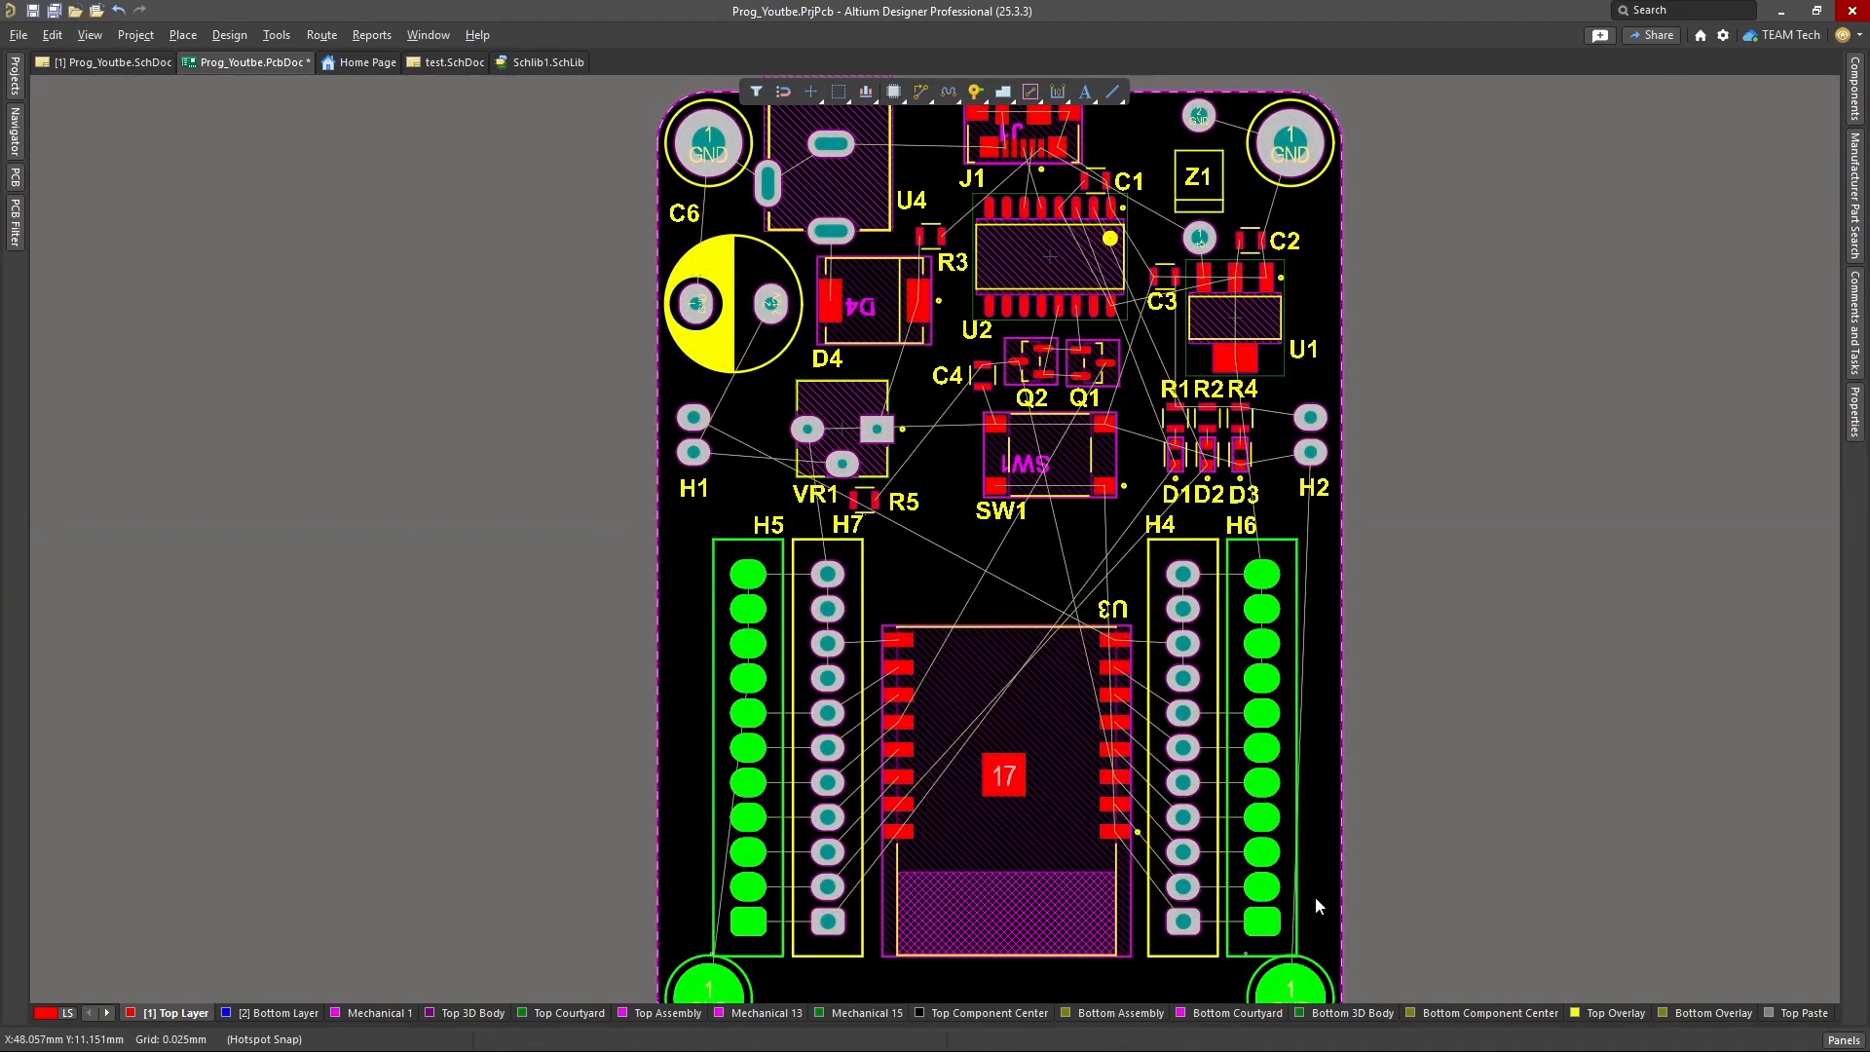
- Move the four pin headers and U3 together slightly upward, clear of the lower mounting holes
drag(1315, 897, 826, 809)
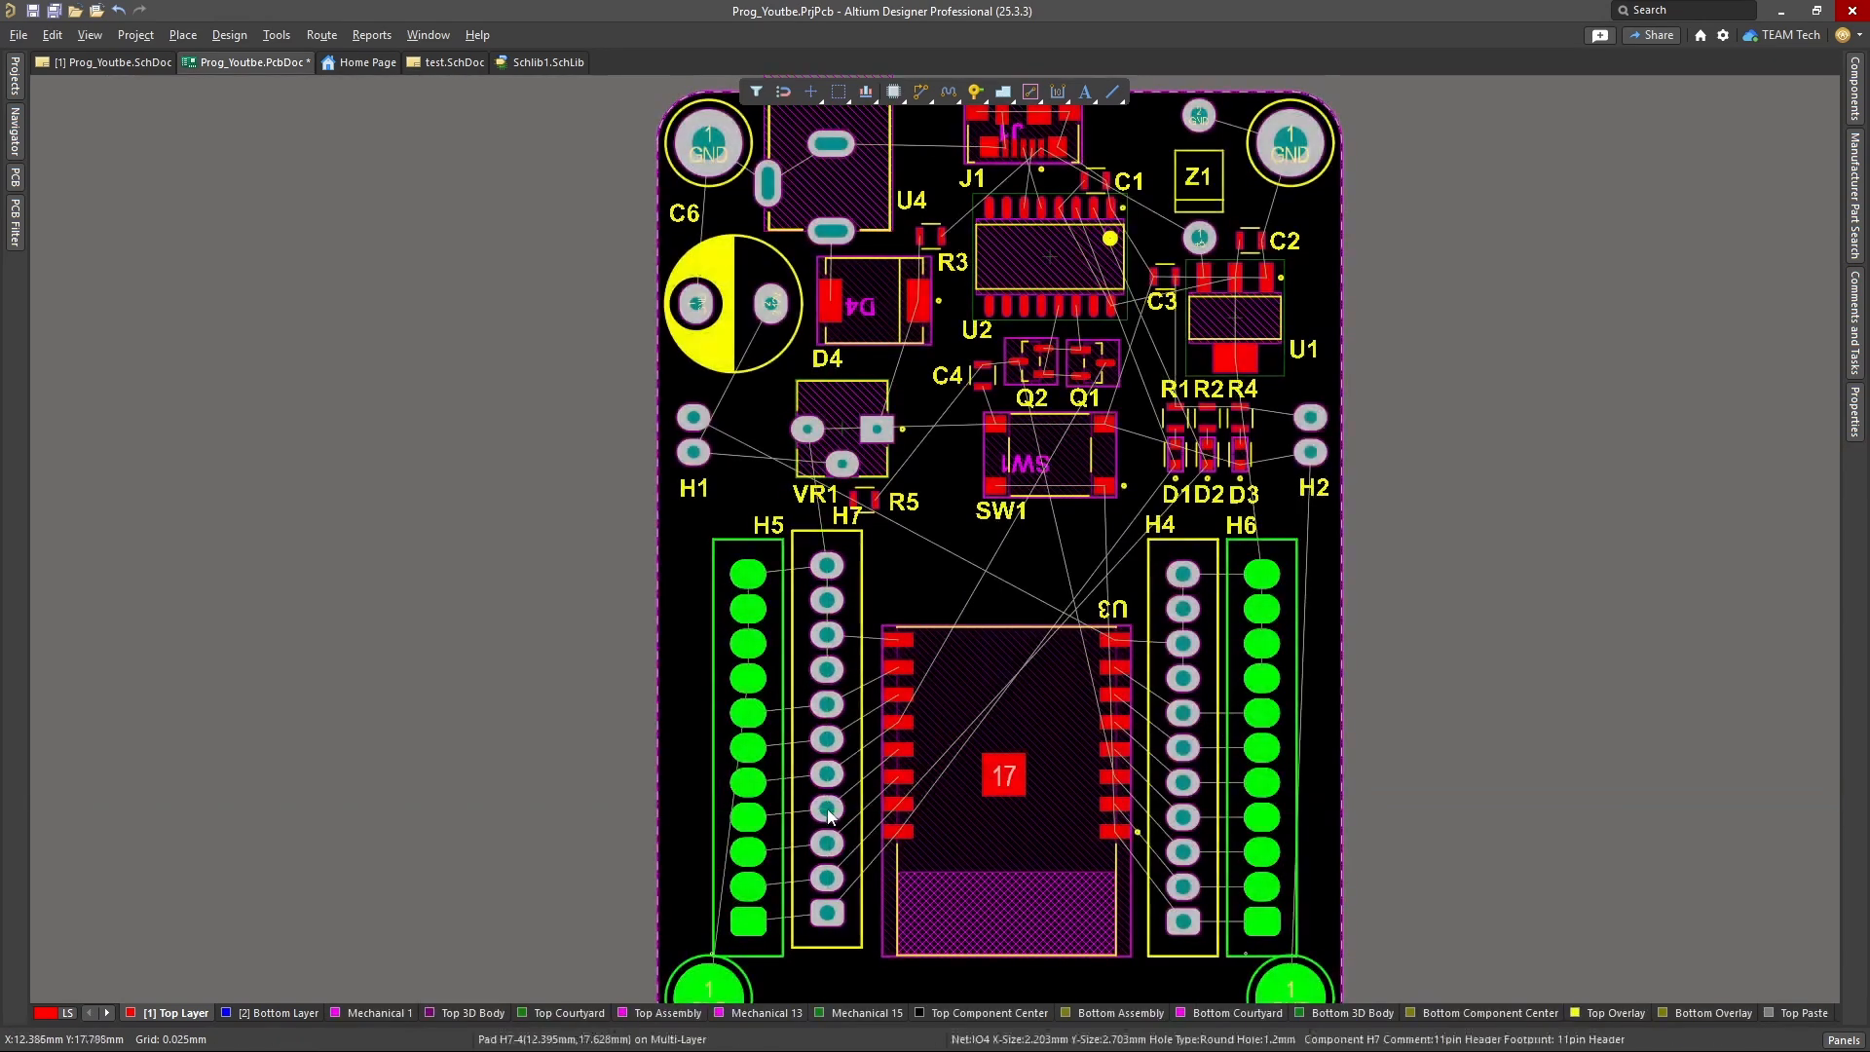
key(ctrl+z)
drag(1307, 861, 780, 787)
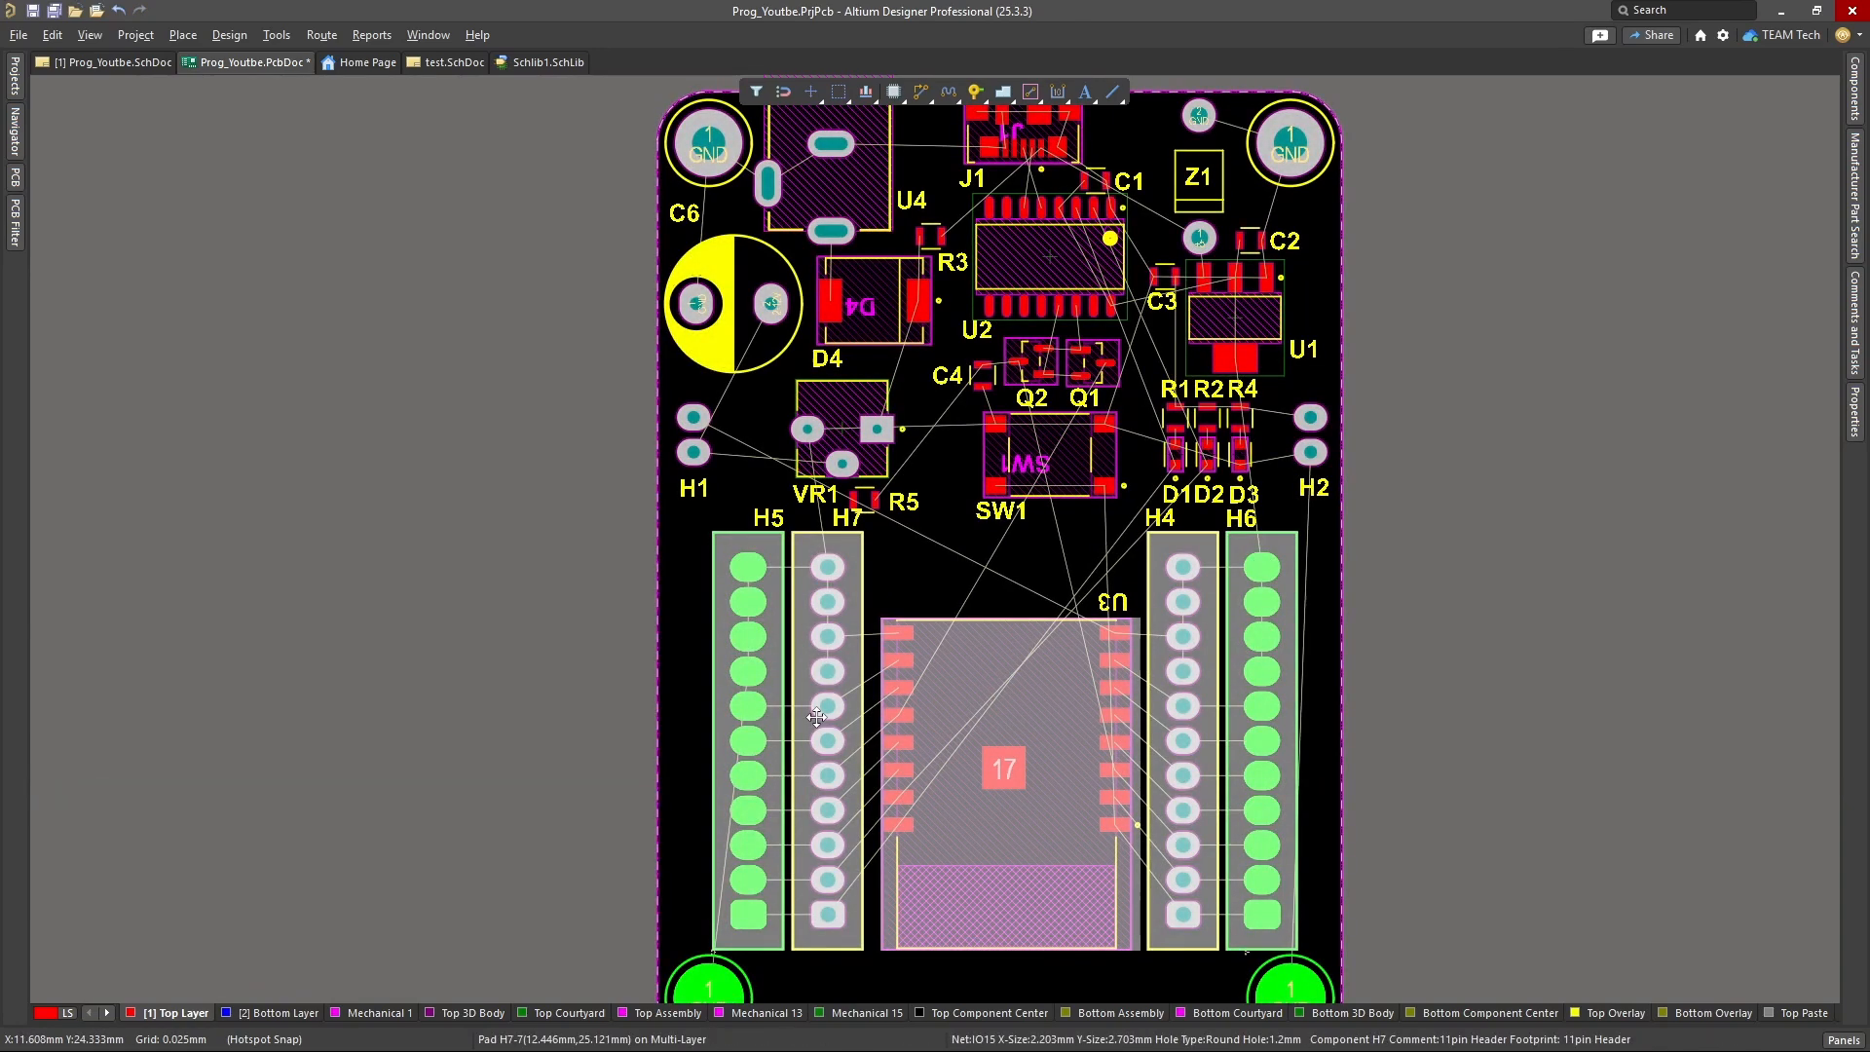
drag(816, 712, 816, 715)
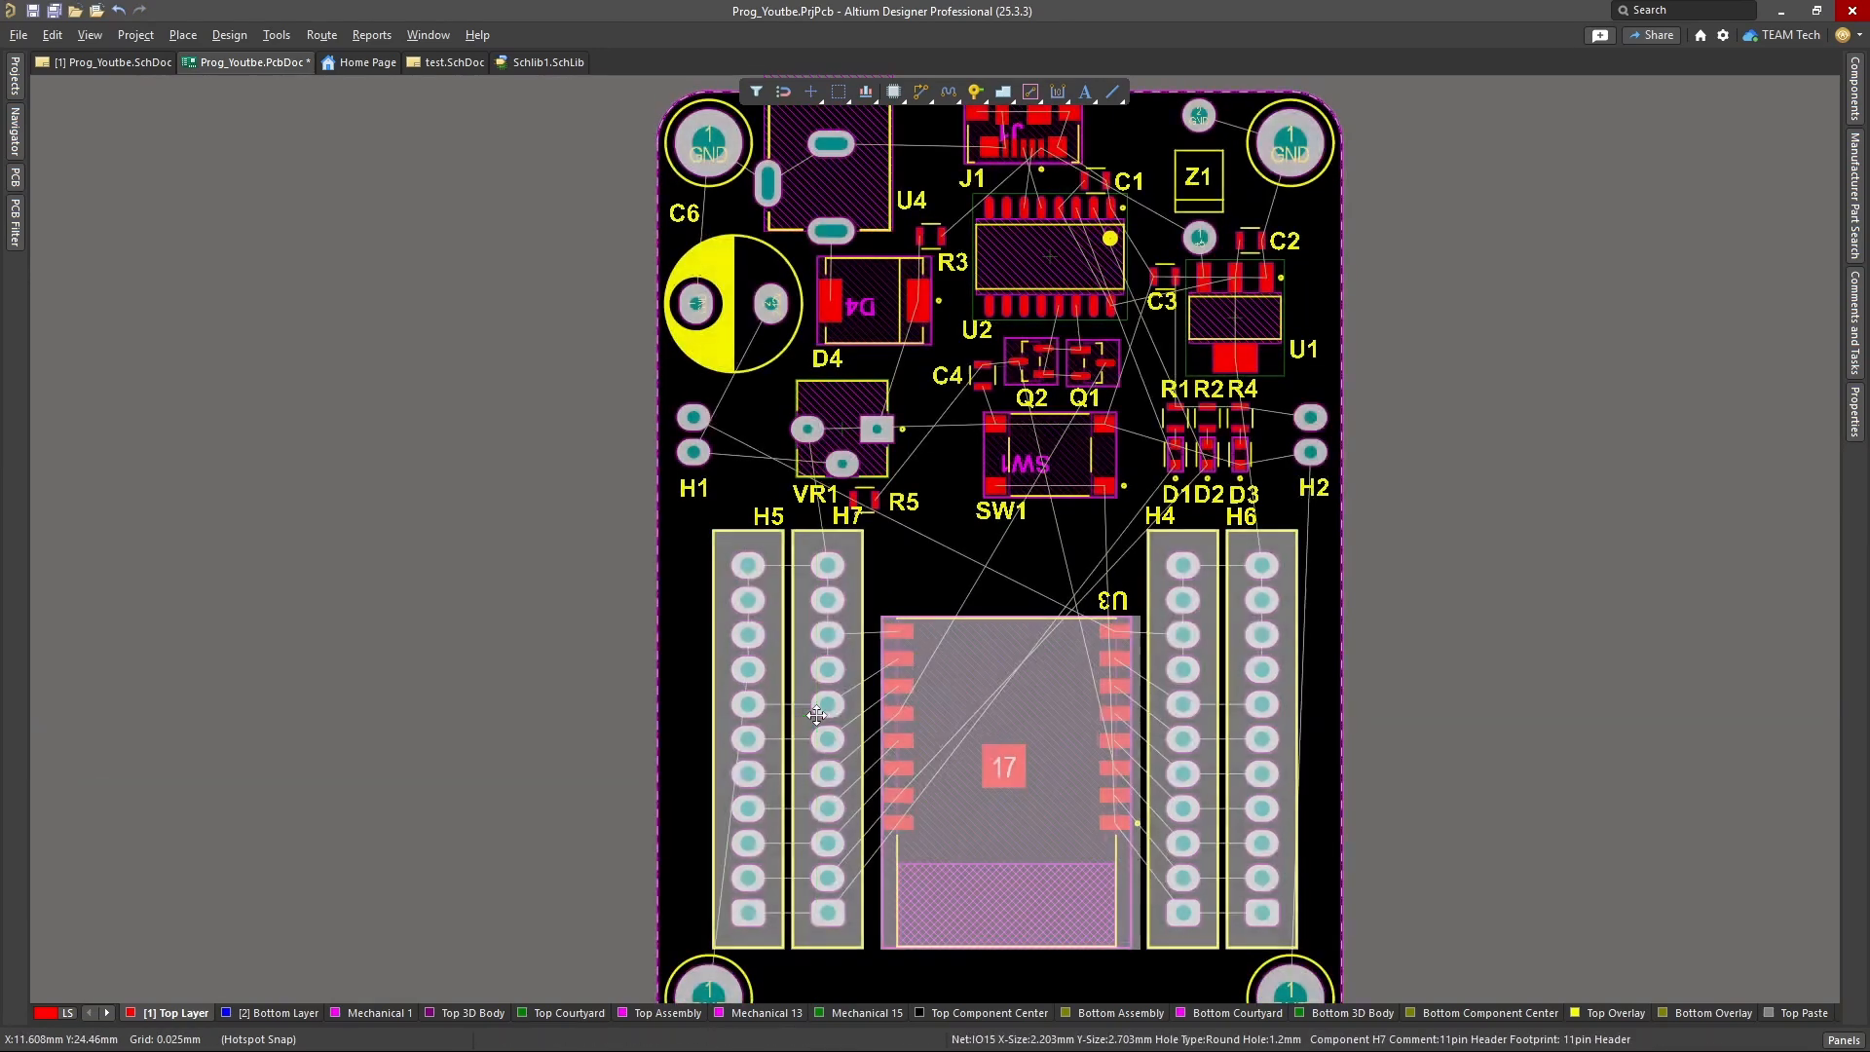
click(893, 589)
- Align the H7 and H5 designators with the left edges of their header outlines and save the PCB document
ctrl+scroll(720, 331, up, 2)
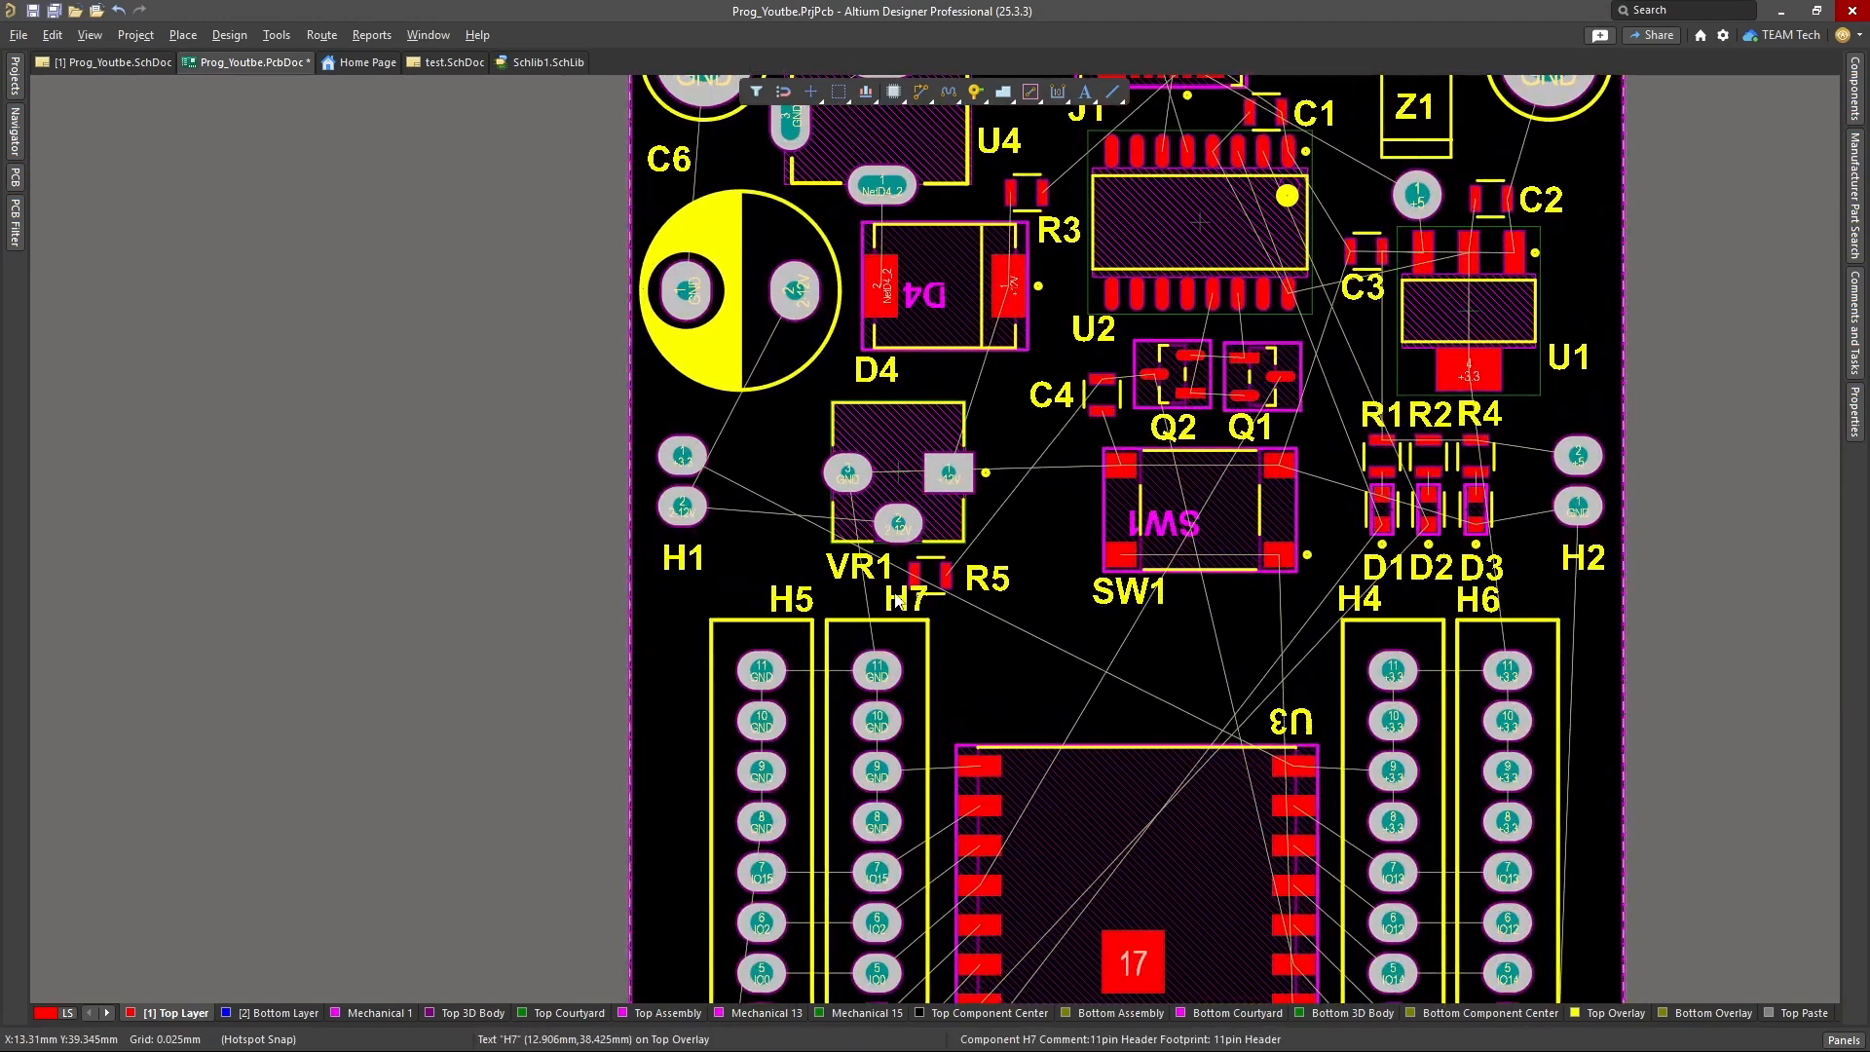
click(904, 599)
drag(900, 599, 737, 606)
click(1036, 660)
click(794, 603)
key(ctrl+s)
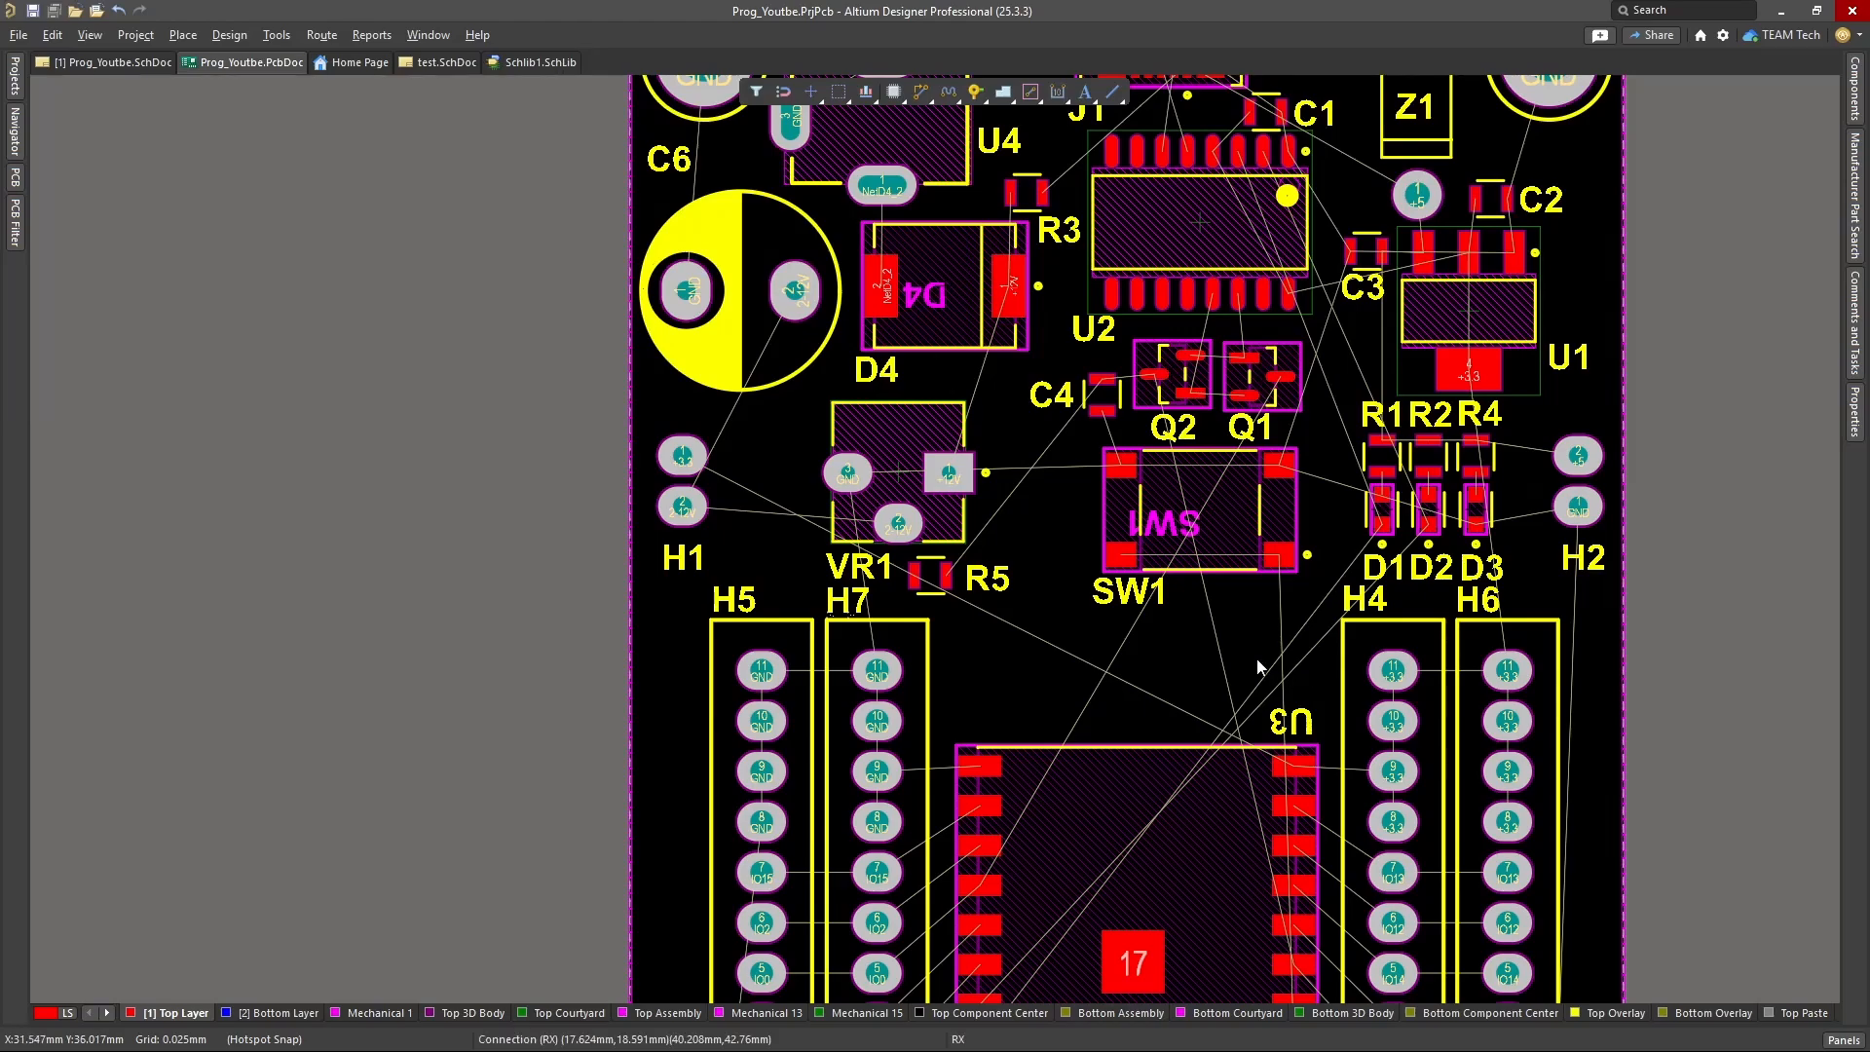
scroll(1166, 722, down, 2)
scroll(1169, 729, up, 5)
scroll(1169, 729, up, 1)
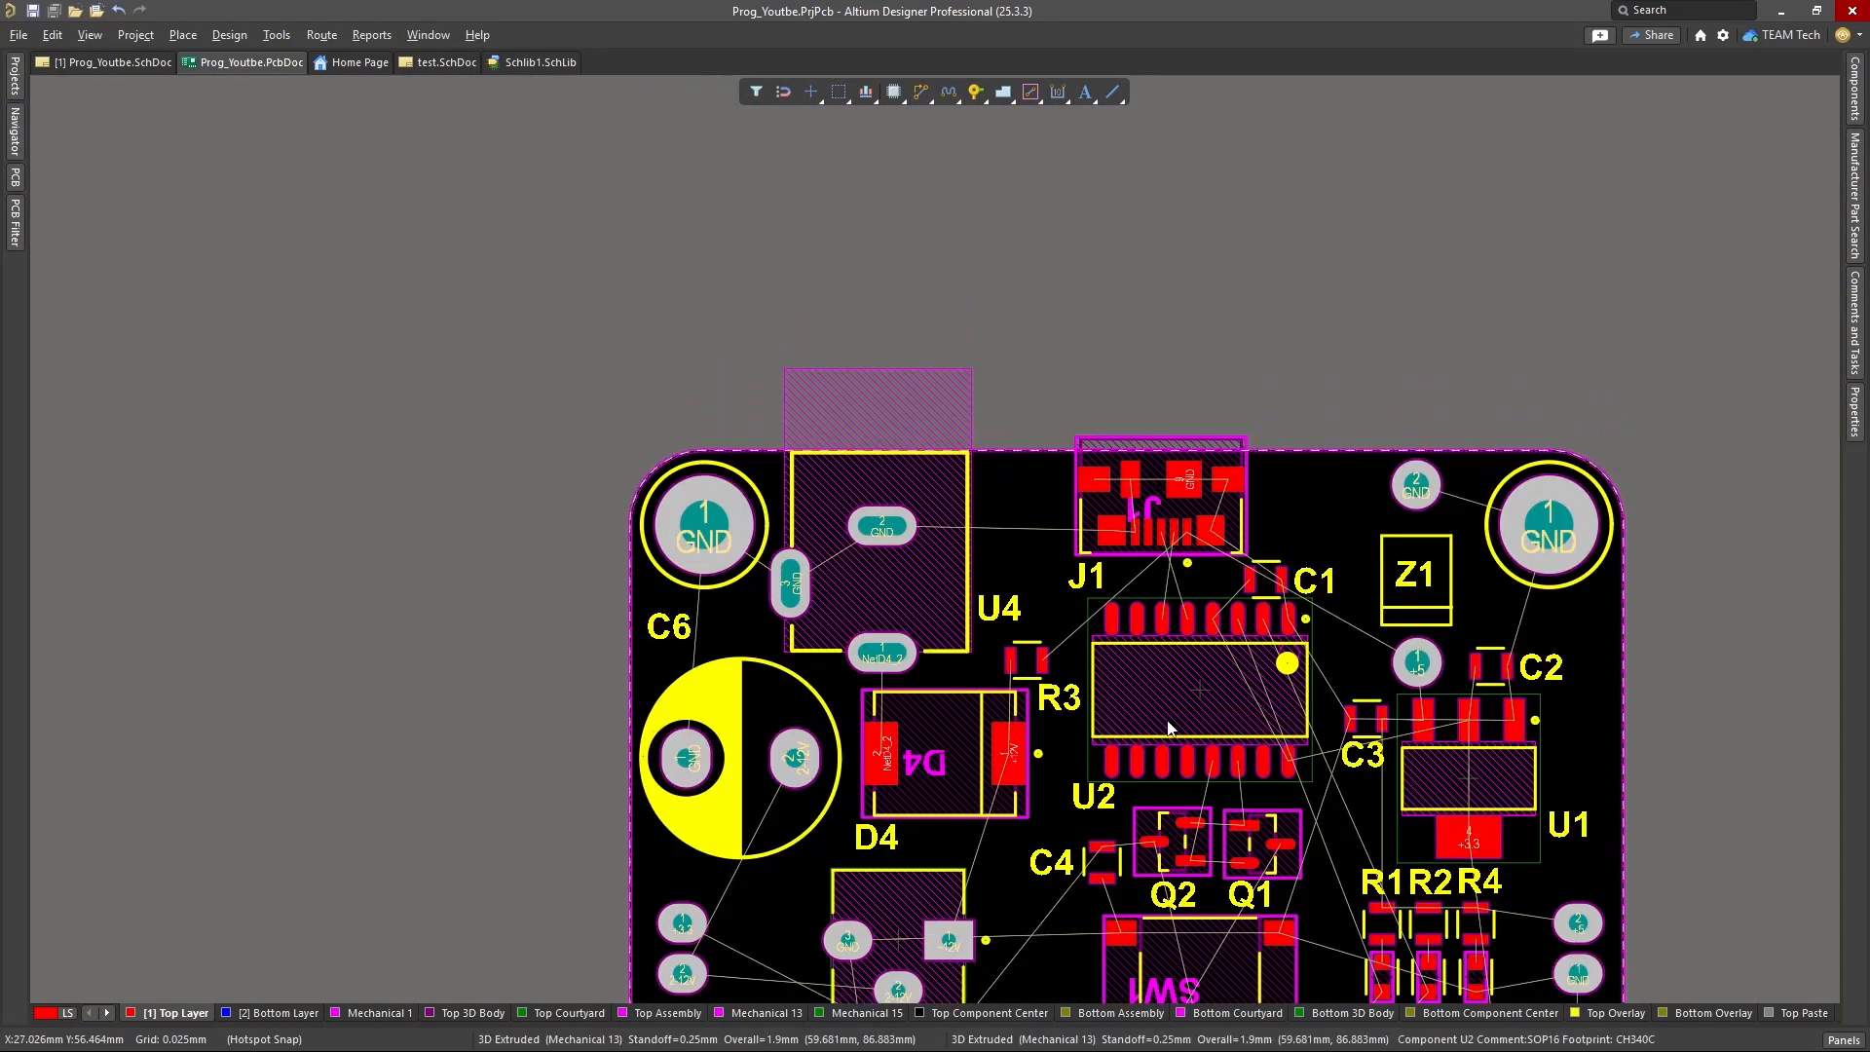
scroll(1342, 619, down, 3)
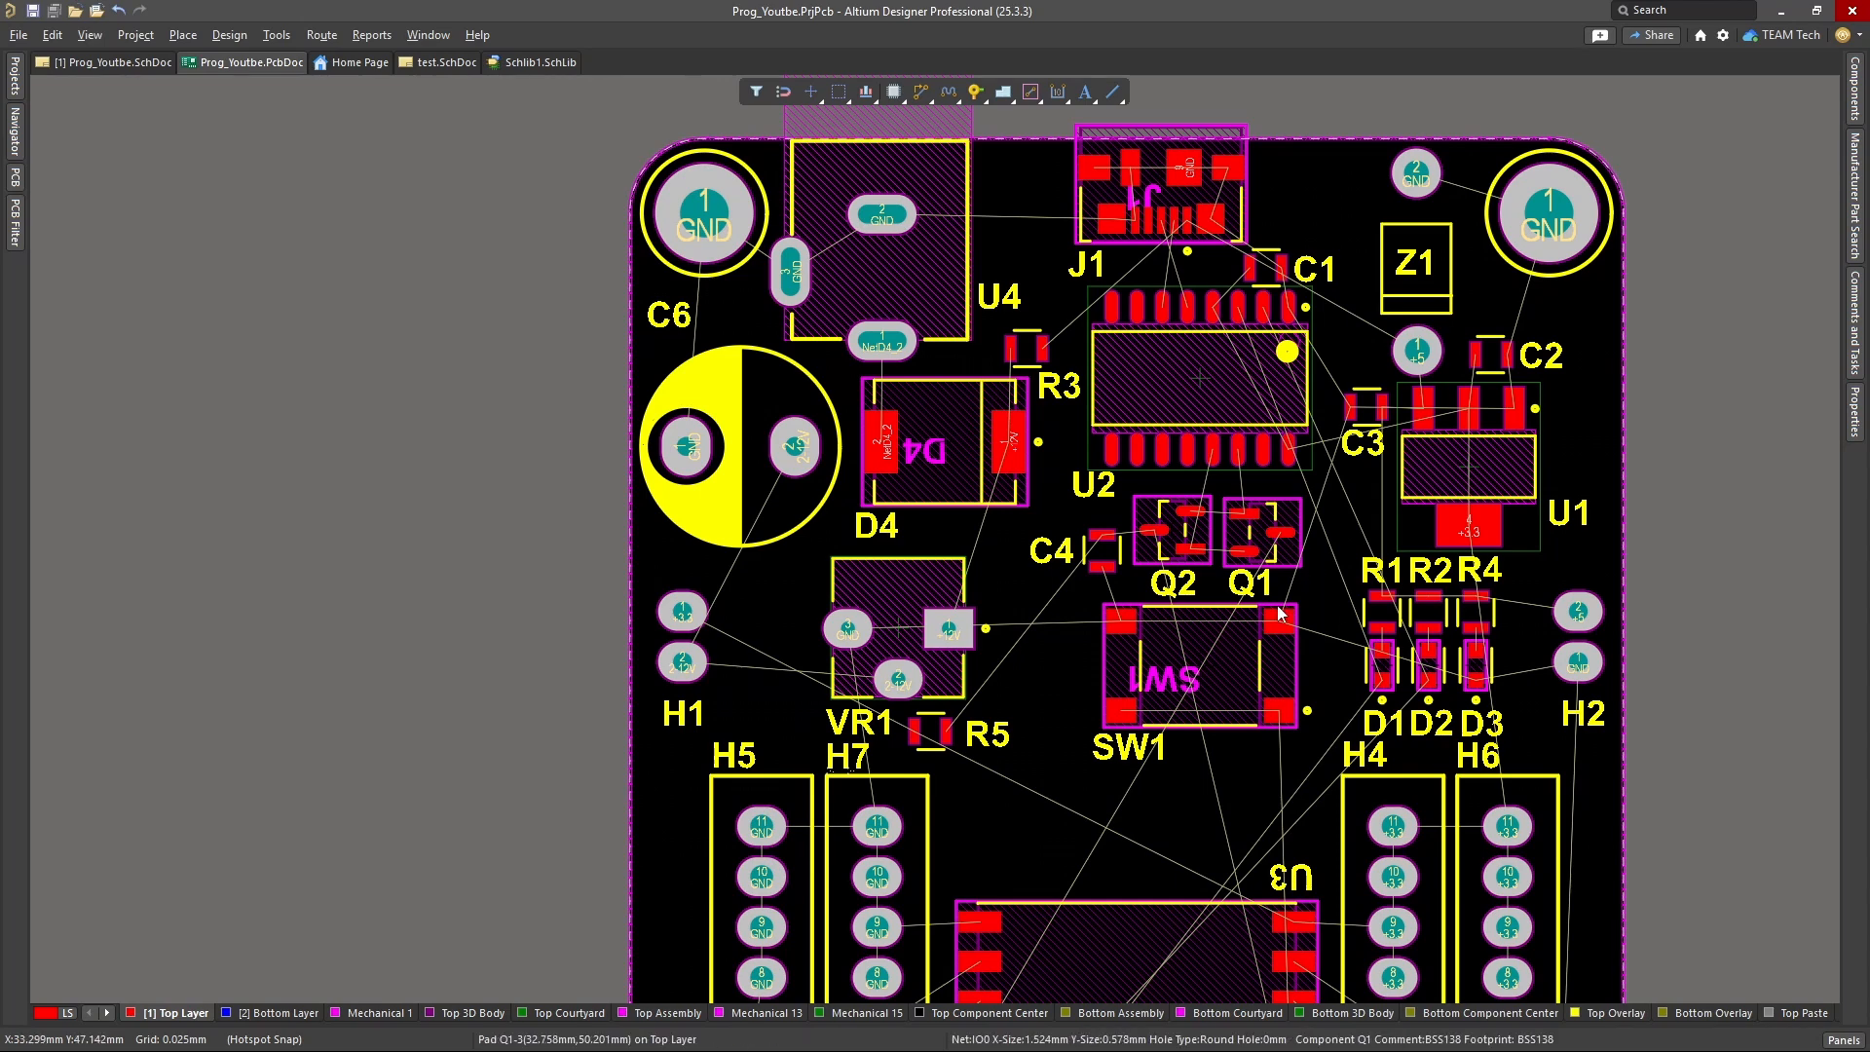
scroll(1342, 620, down, 2)
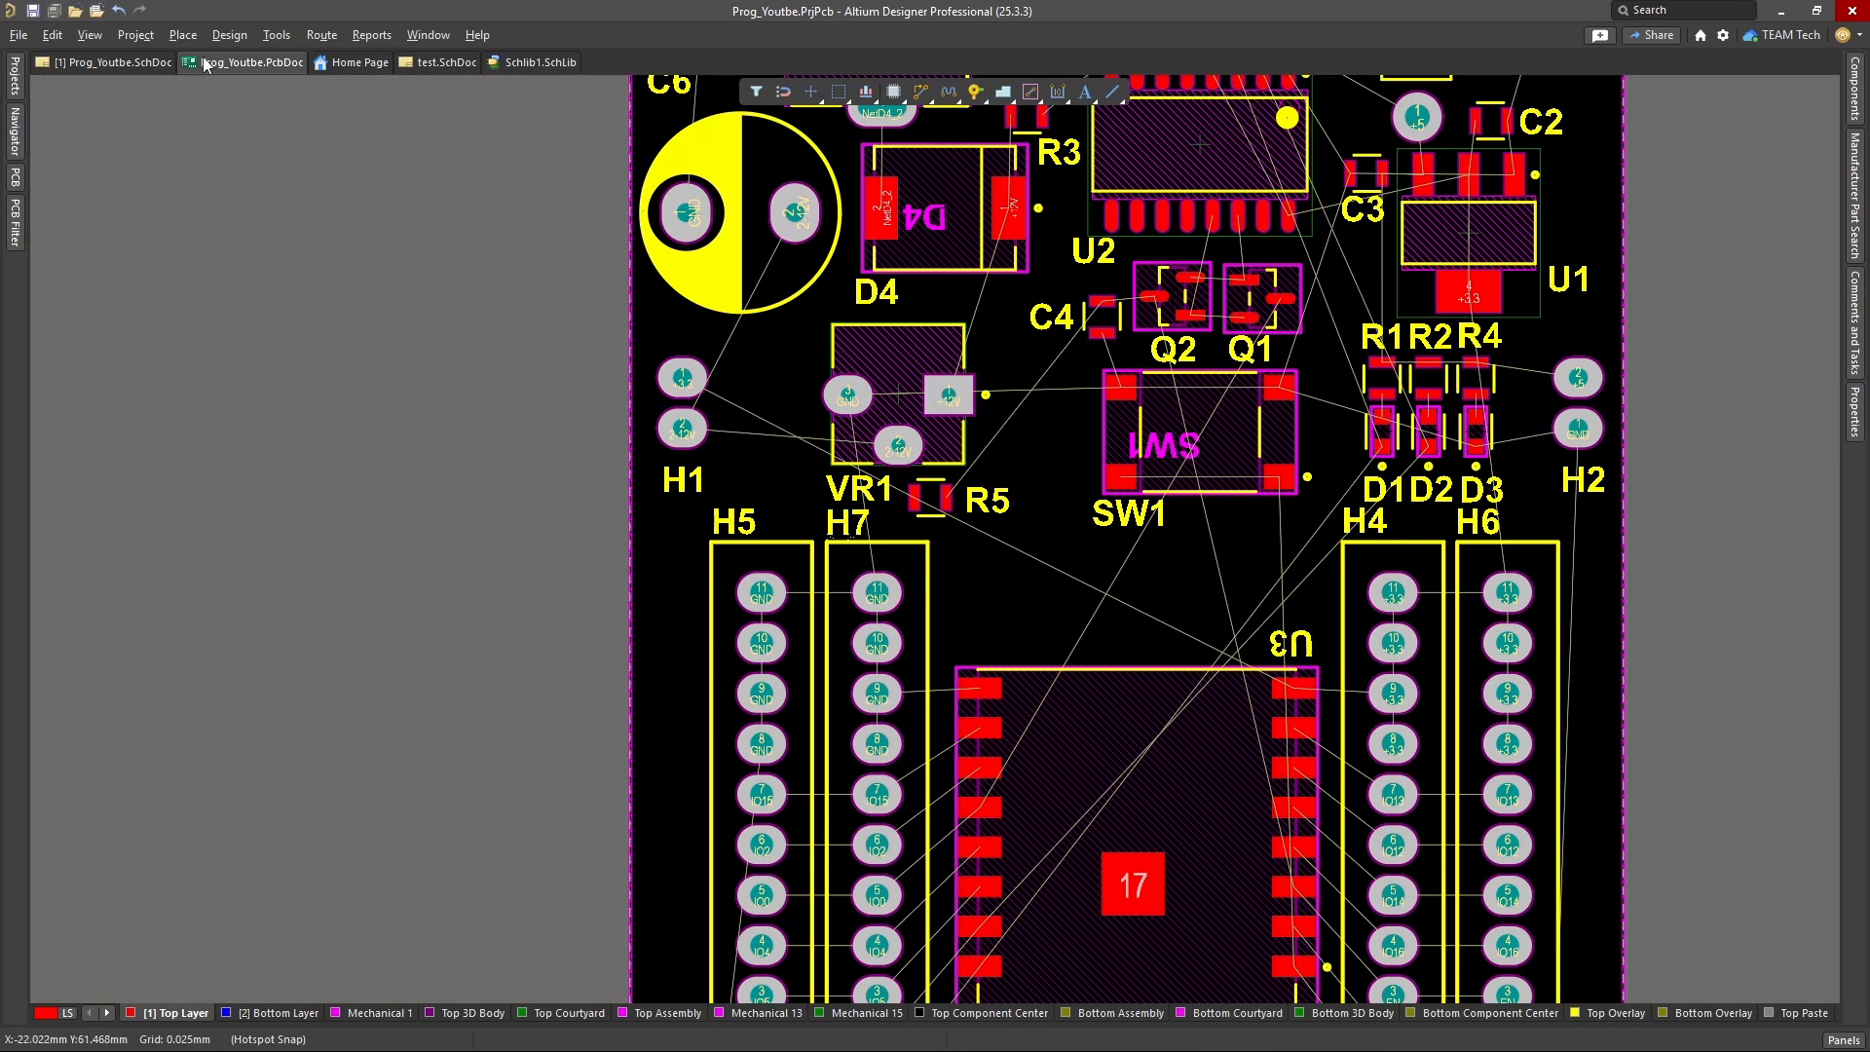
- Open the Object Class Explorer and delete the existing power net class
click(229, 36)
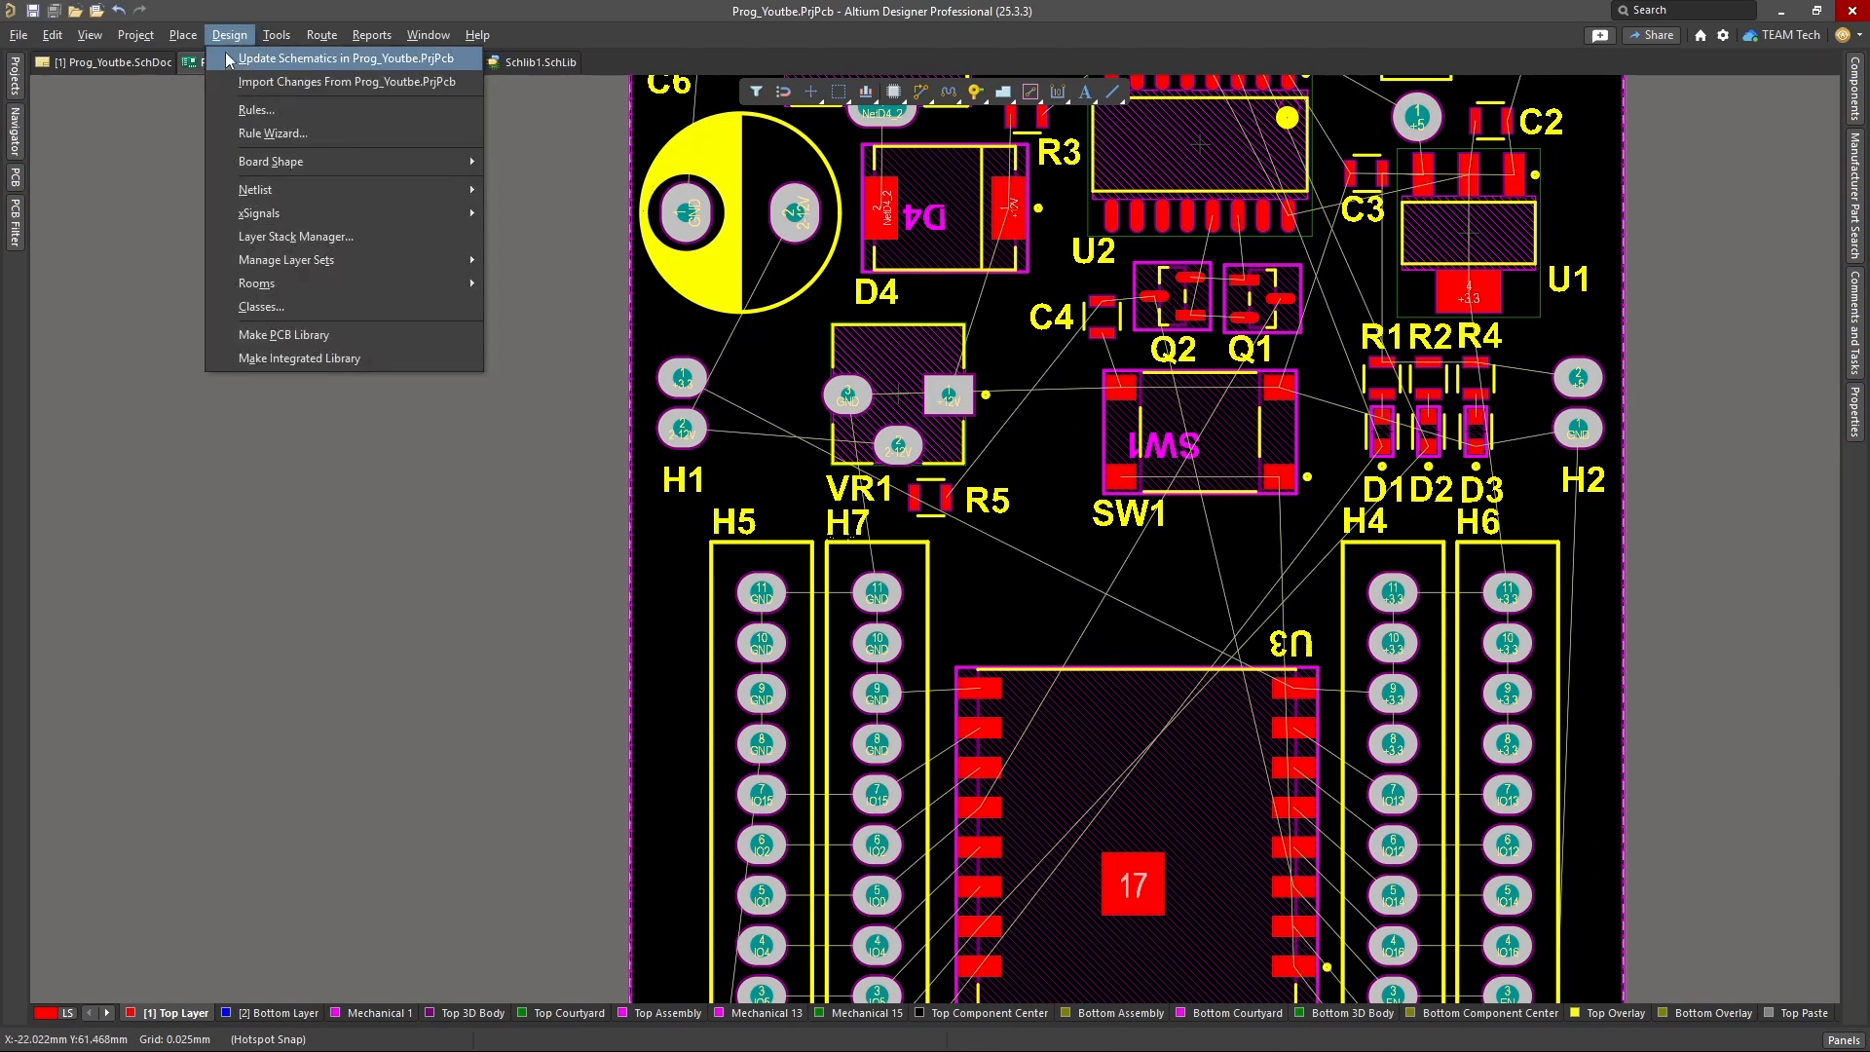
click(304, 308)
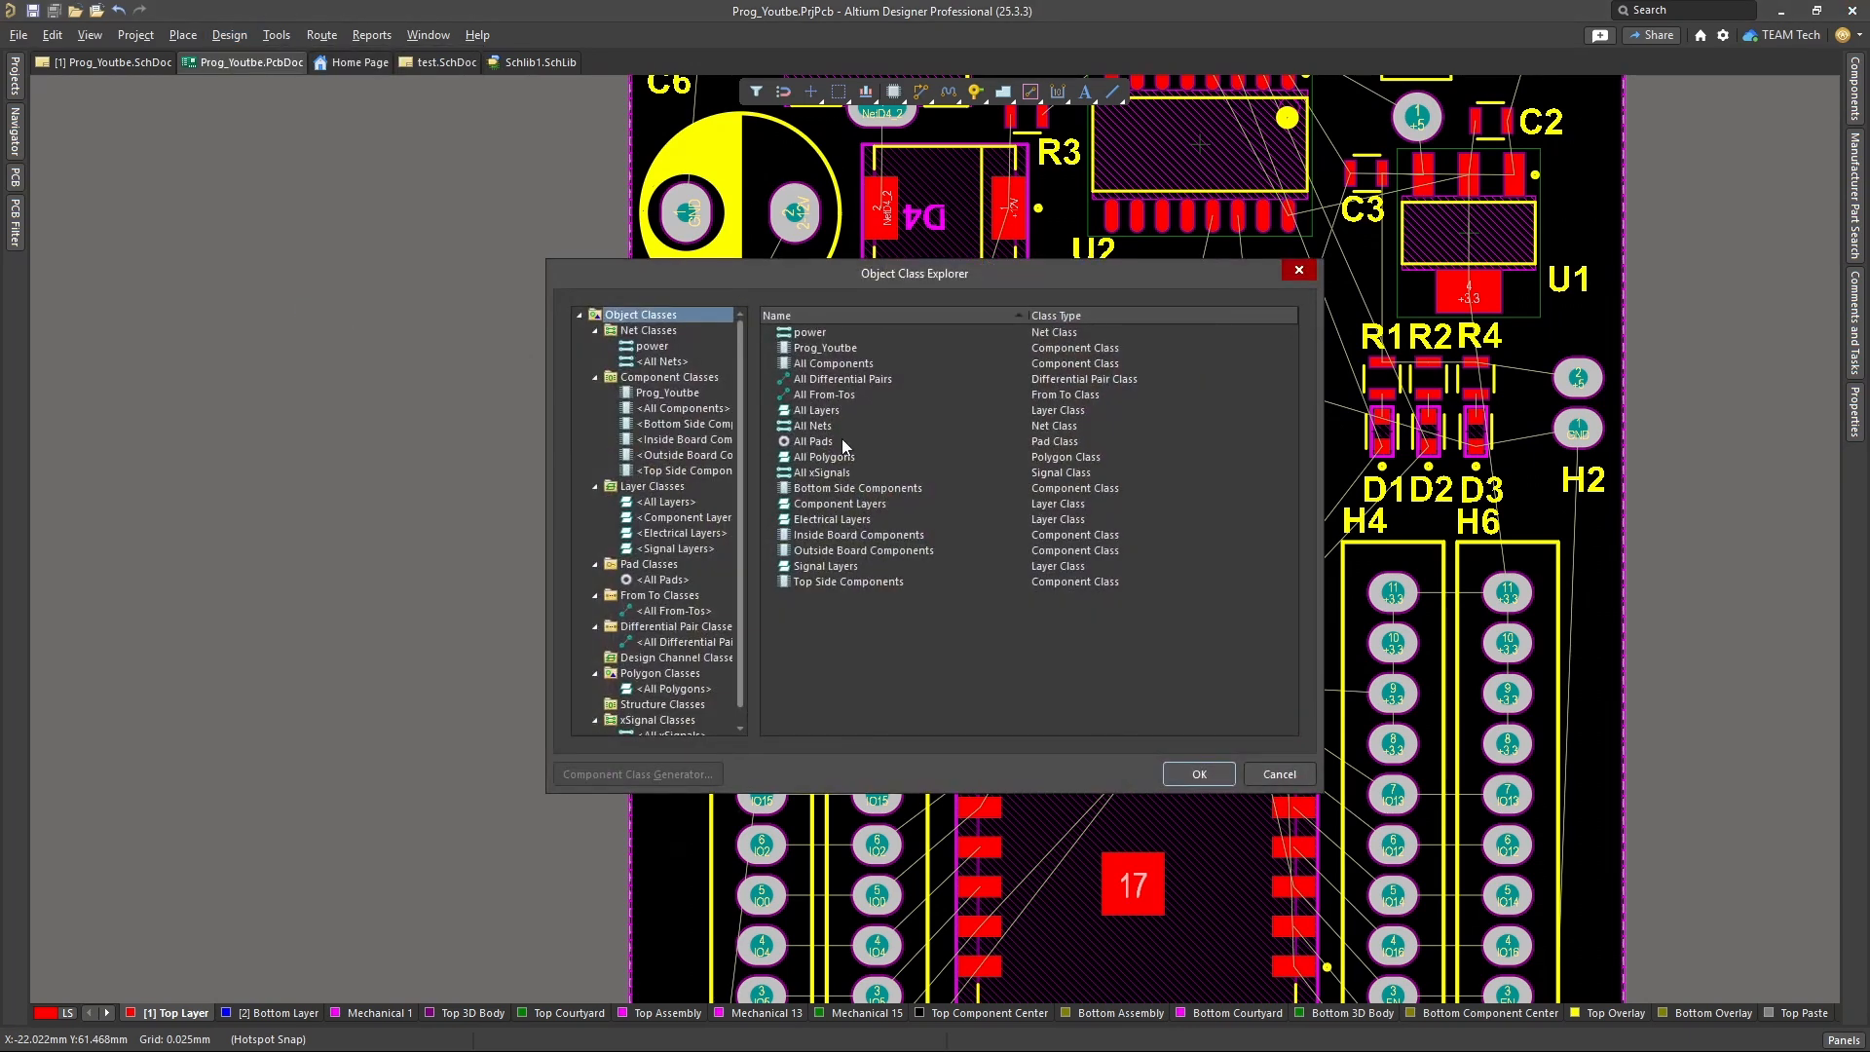
click(655, 348)
right_click(657, 352)
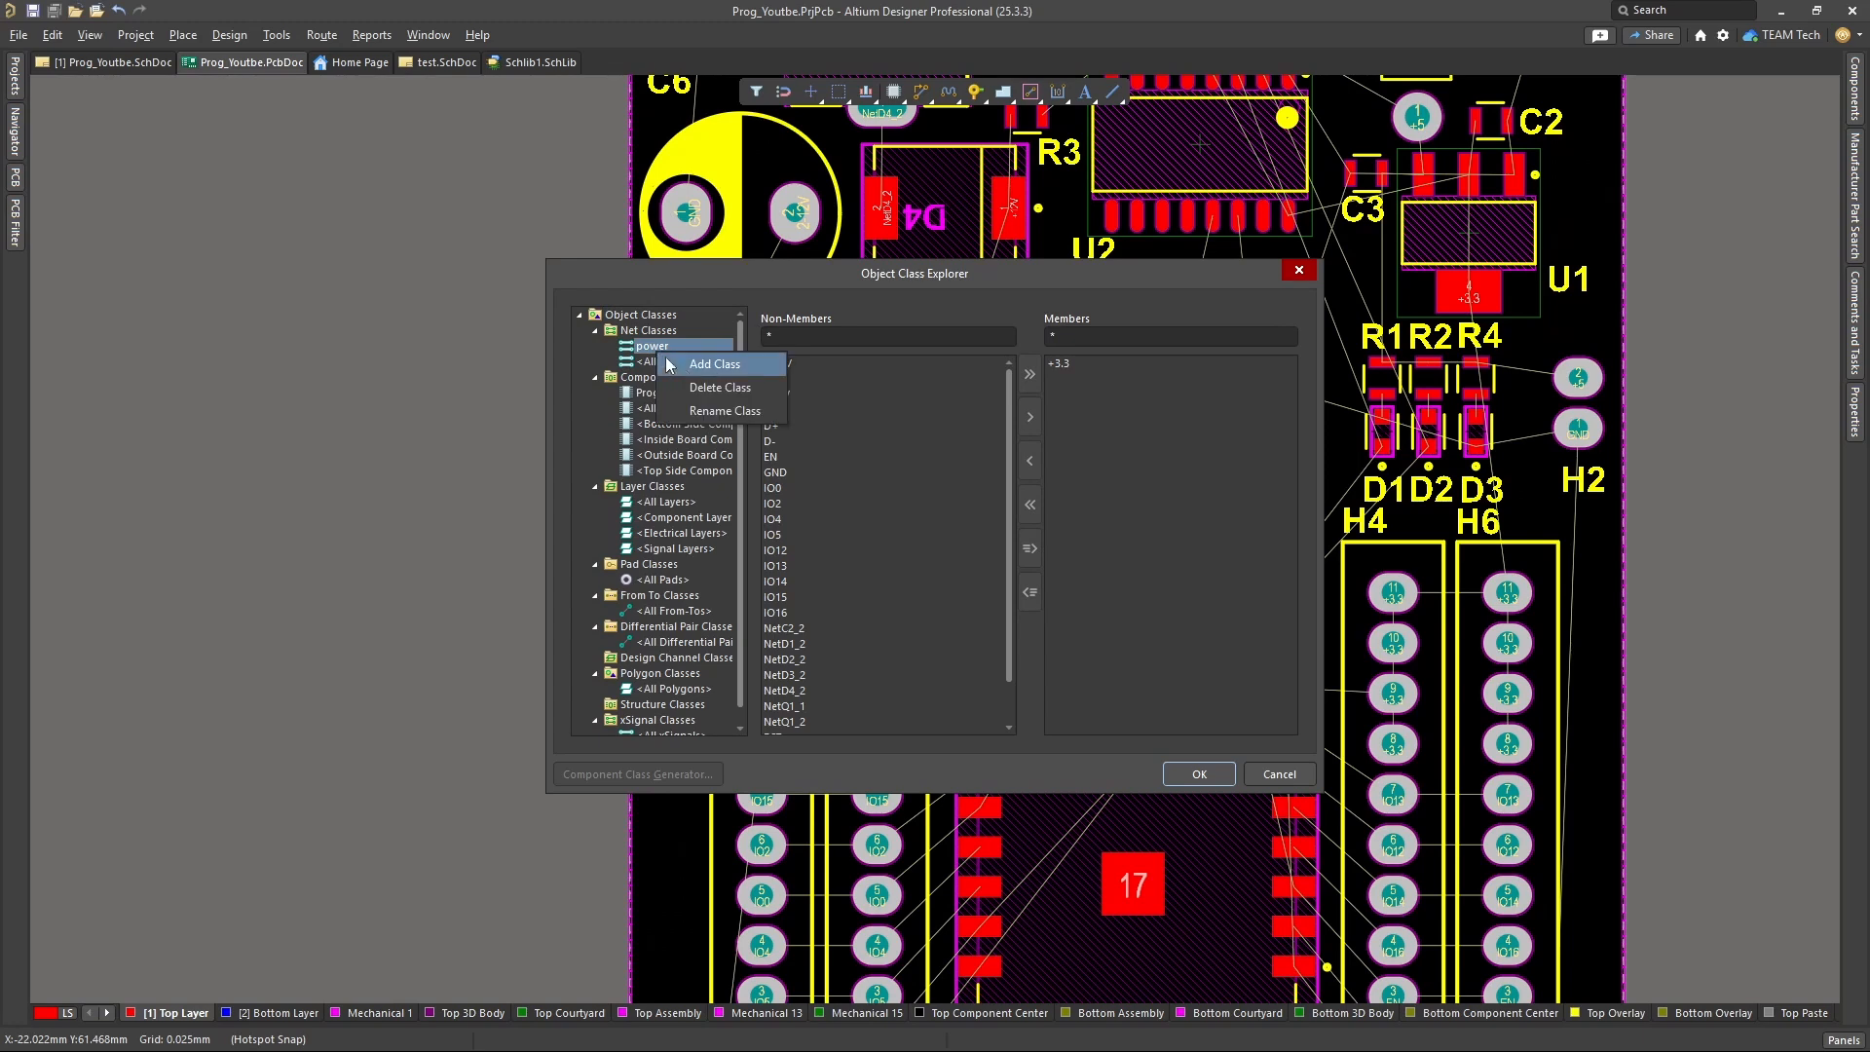
click(720, 387)
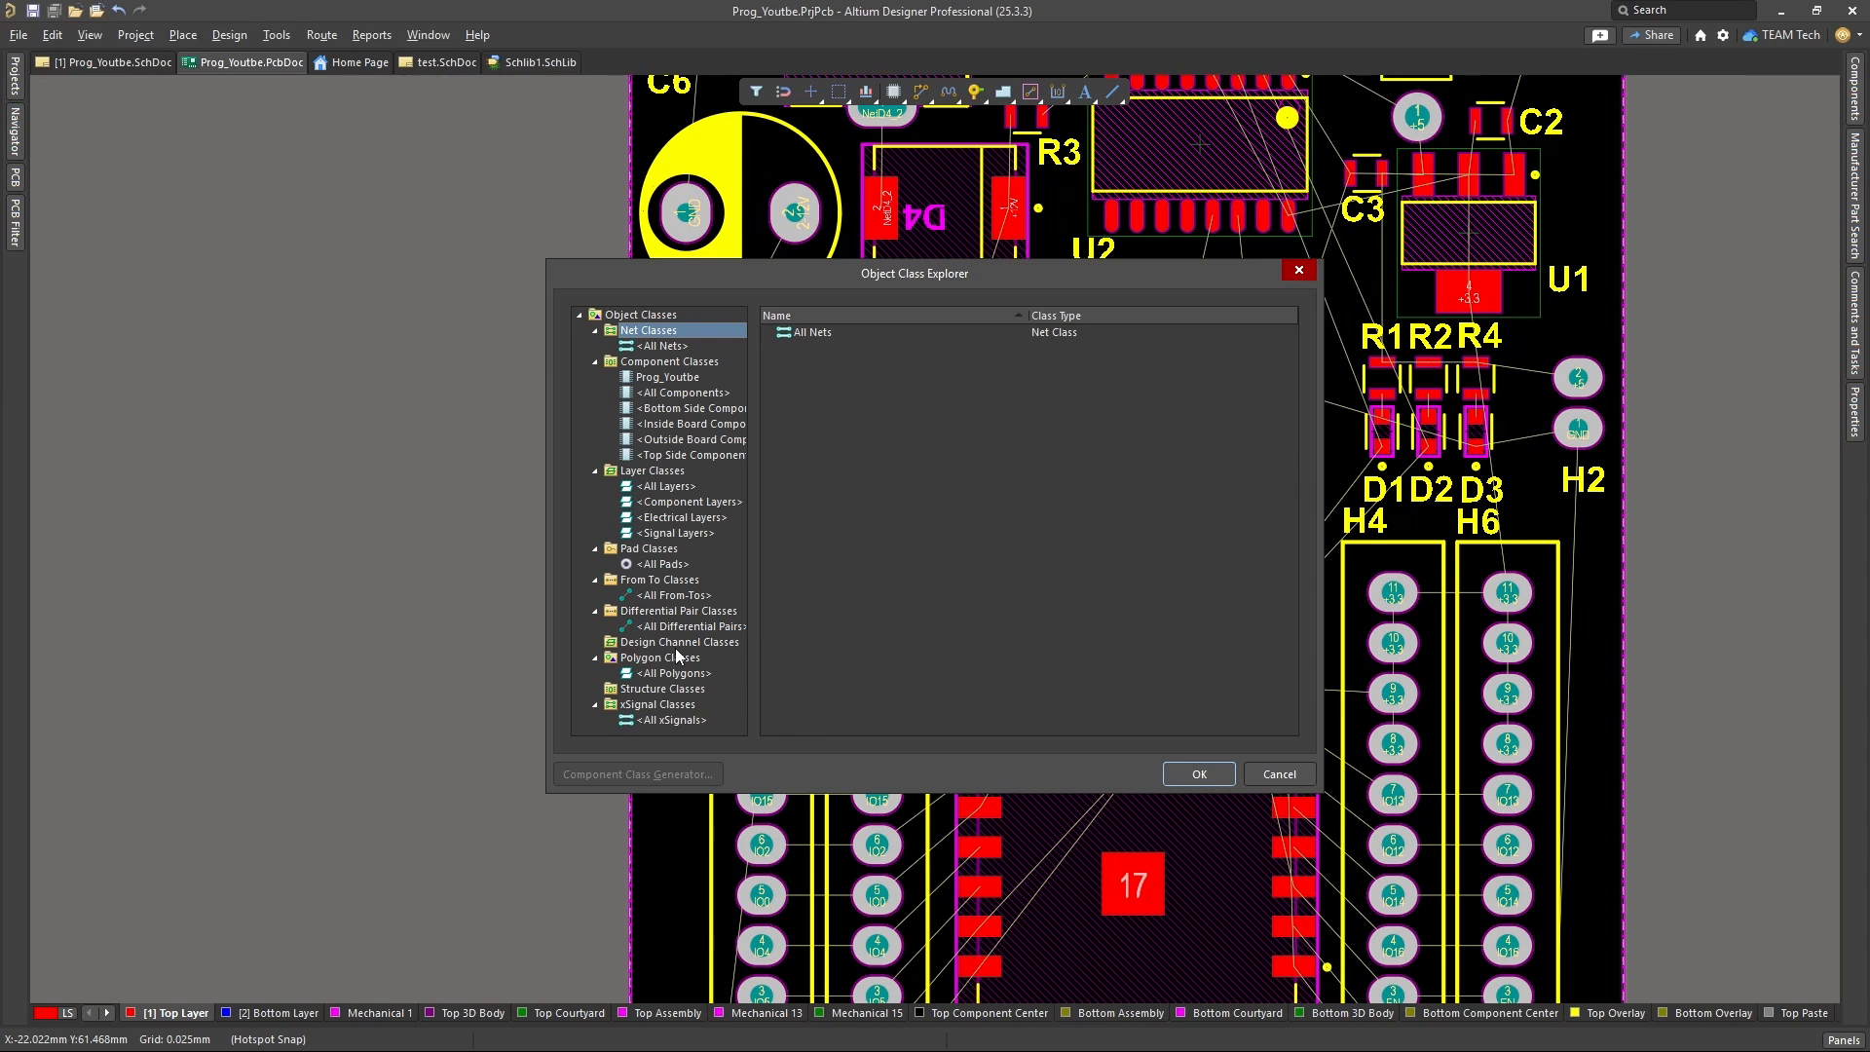
- Add a new net class named Power
click(670, 348)
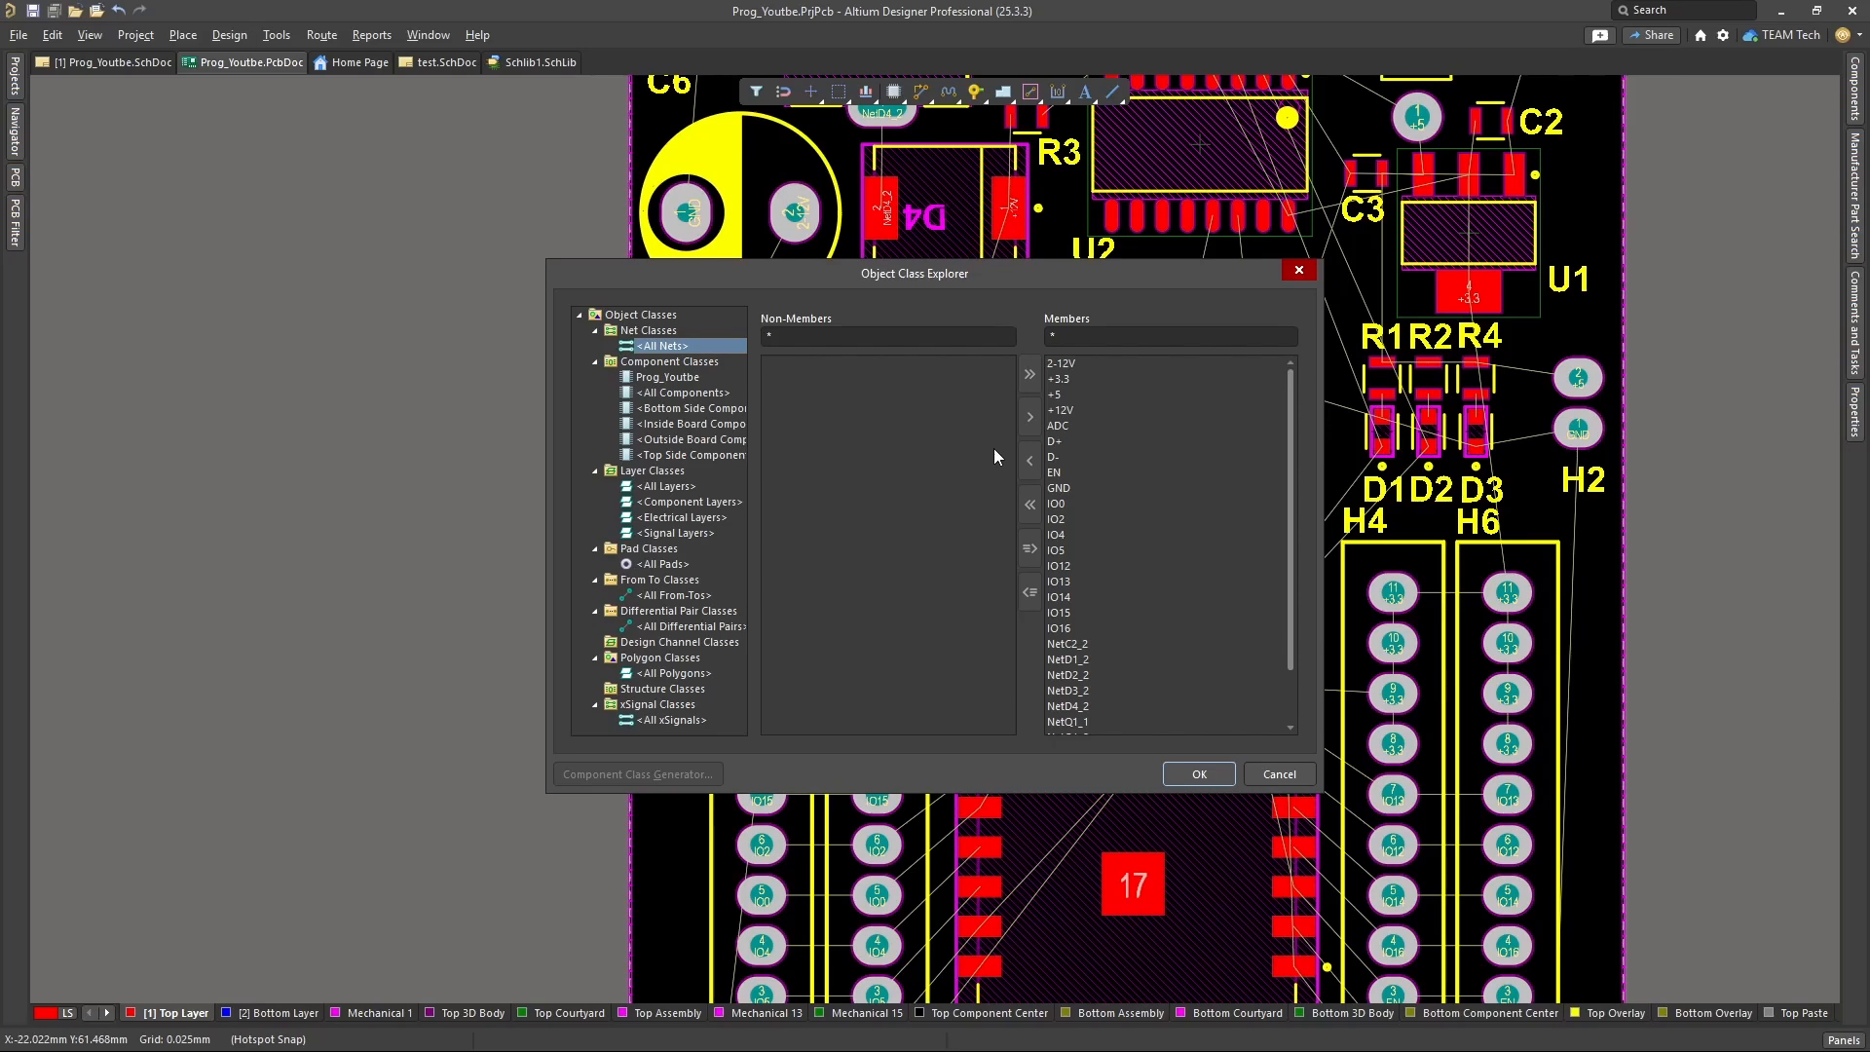
click(670, 333)
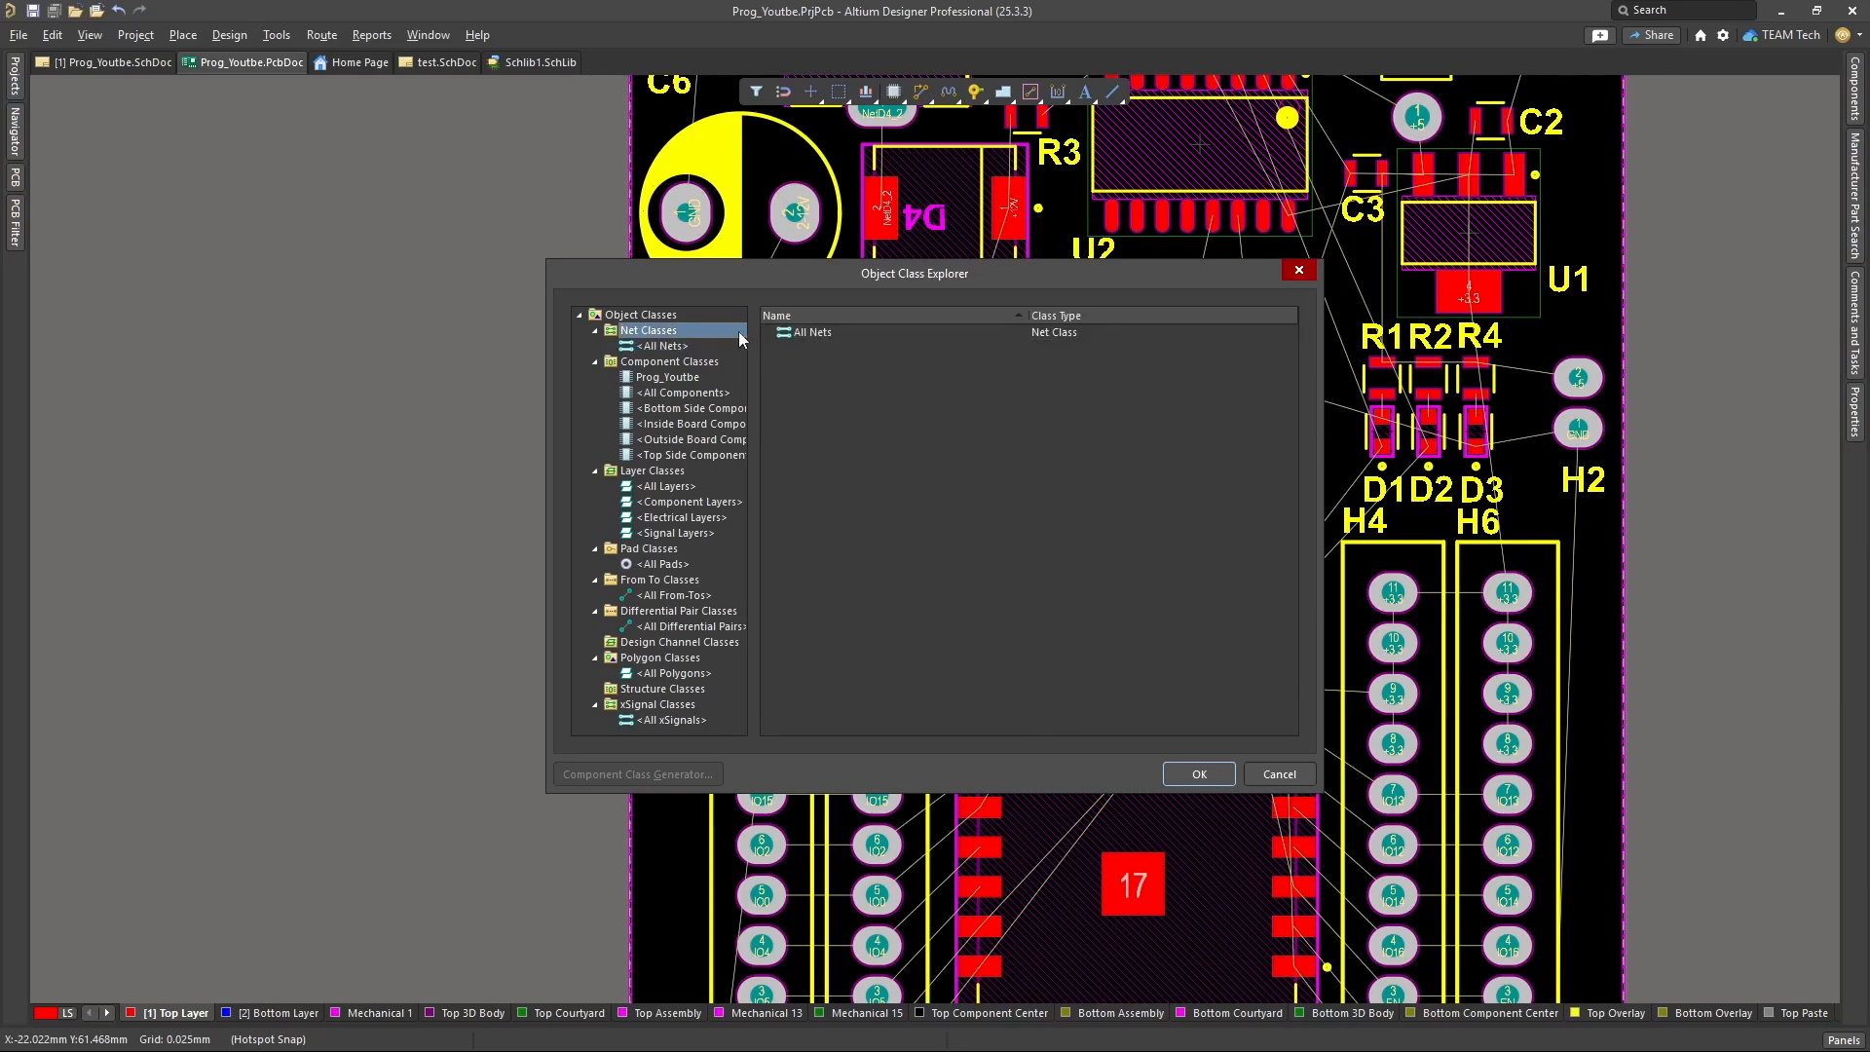
right_click(723, 331)
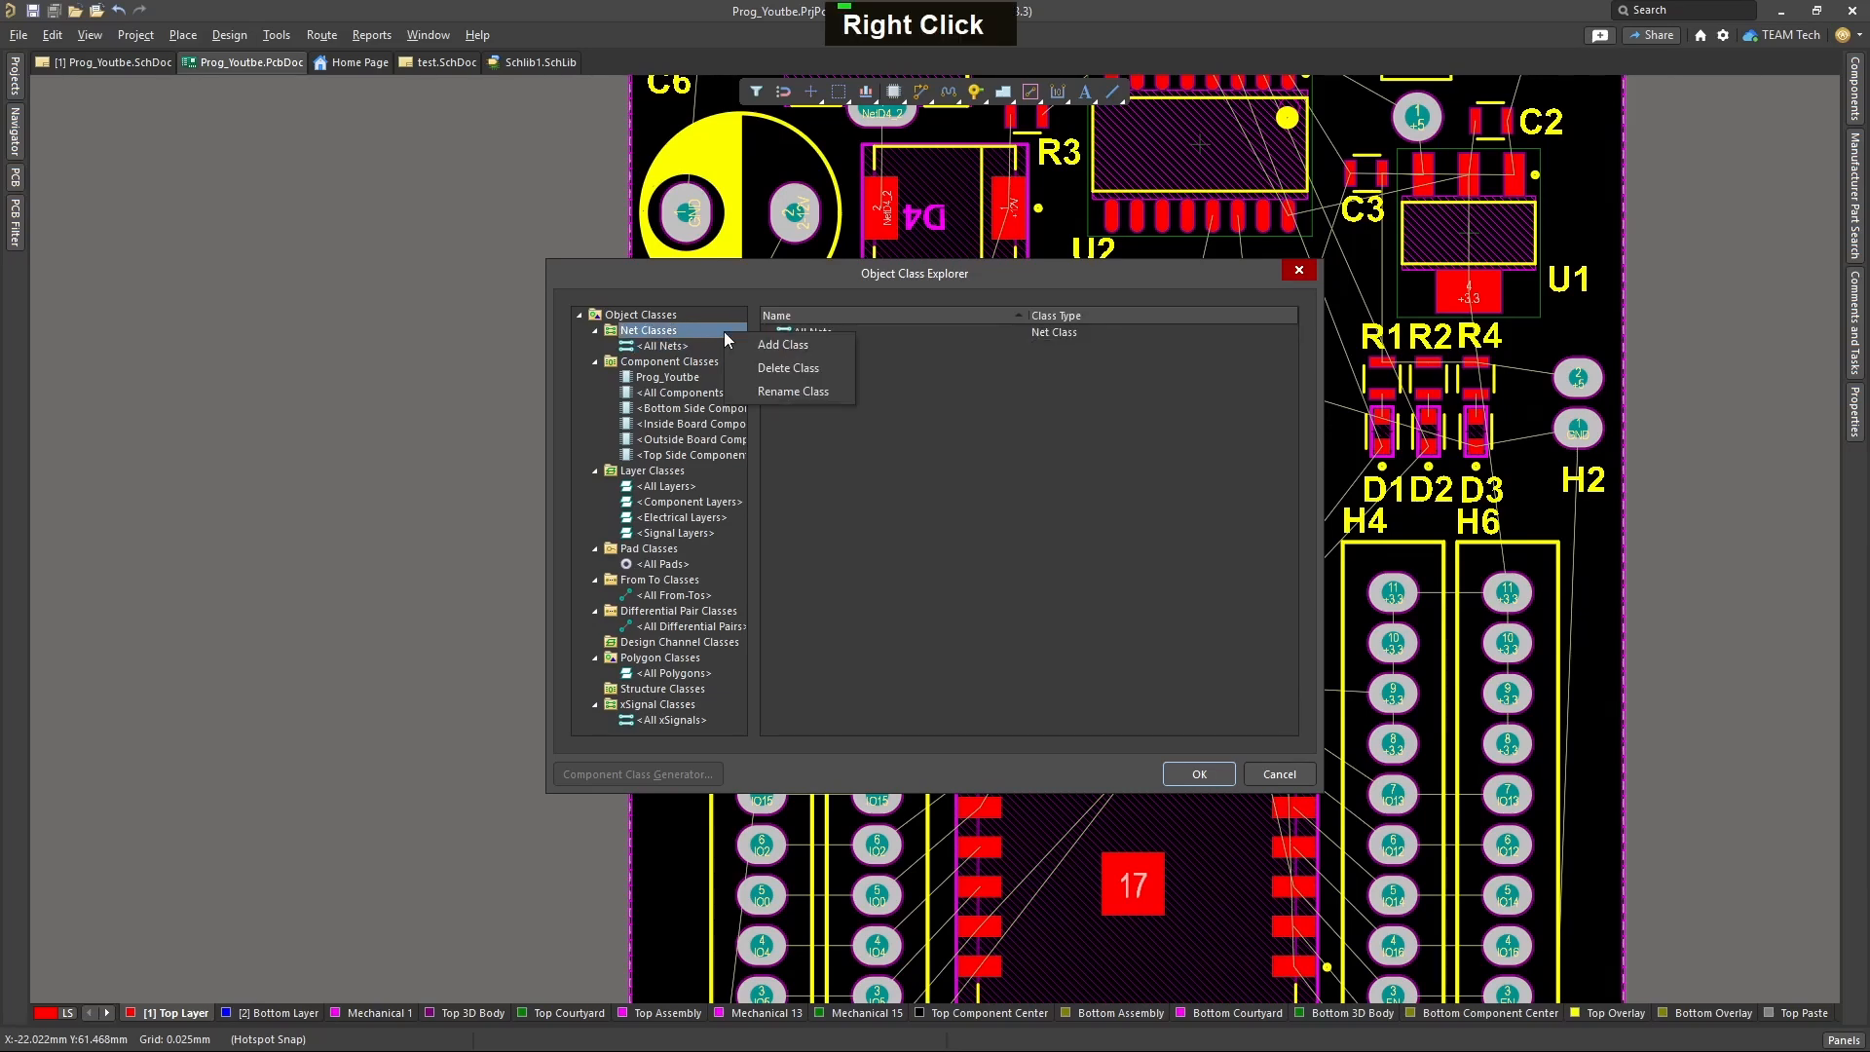
click(787, 346)
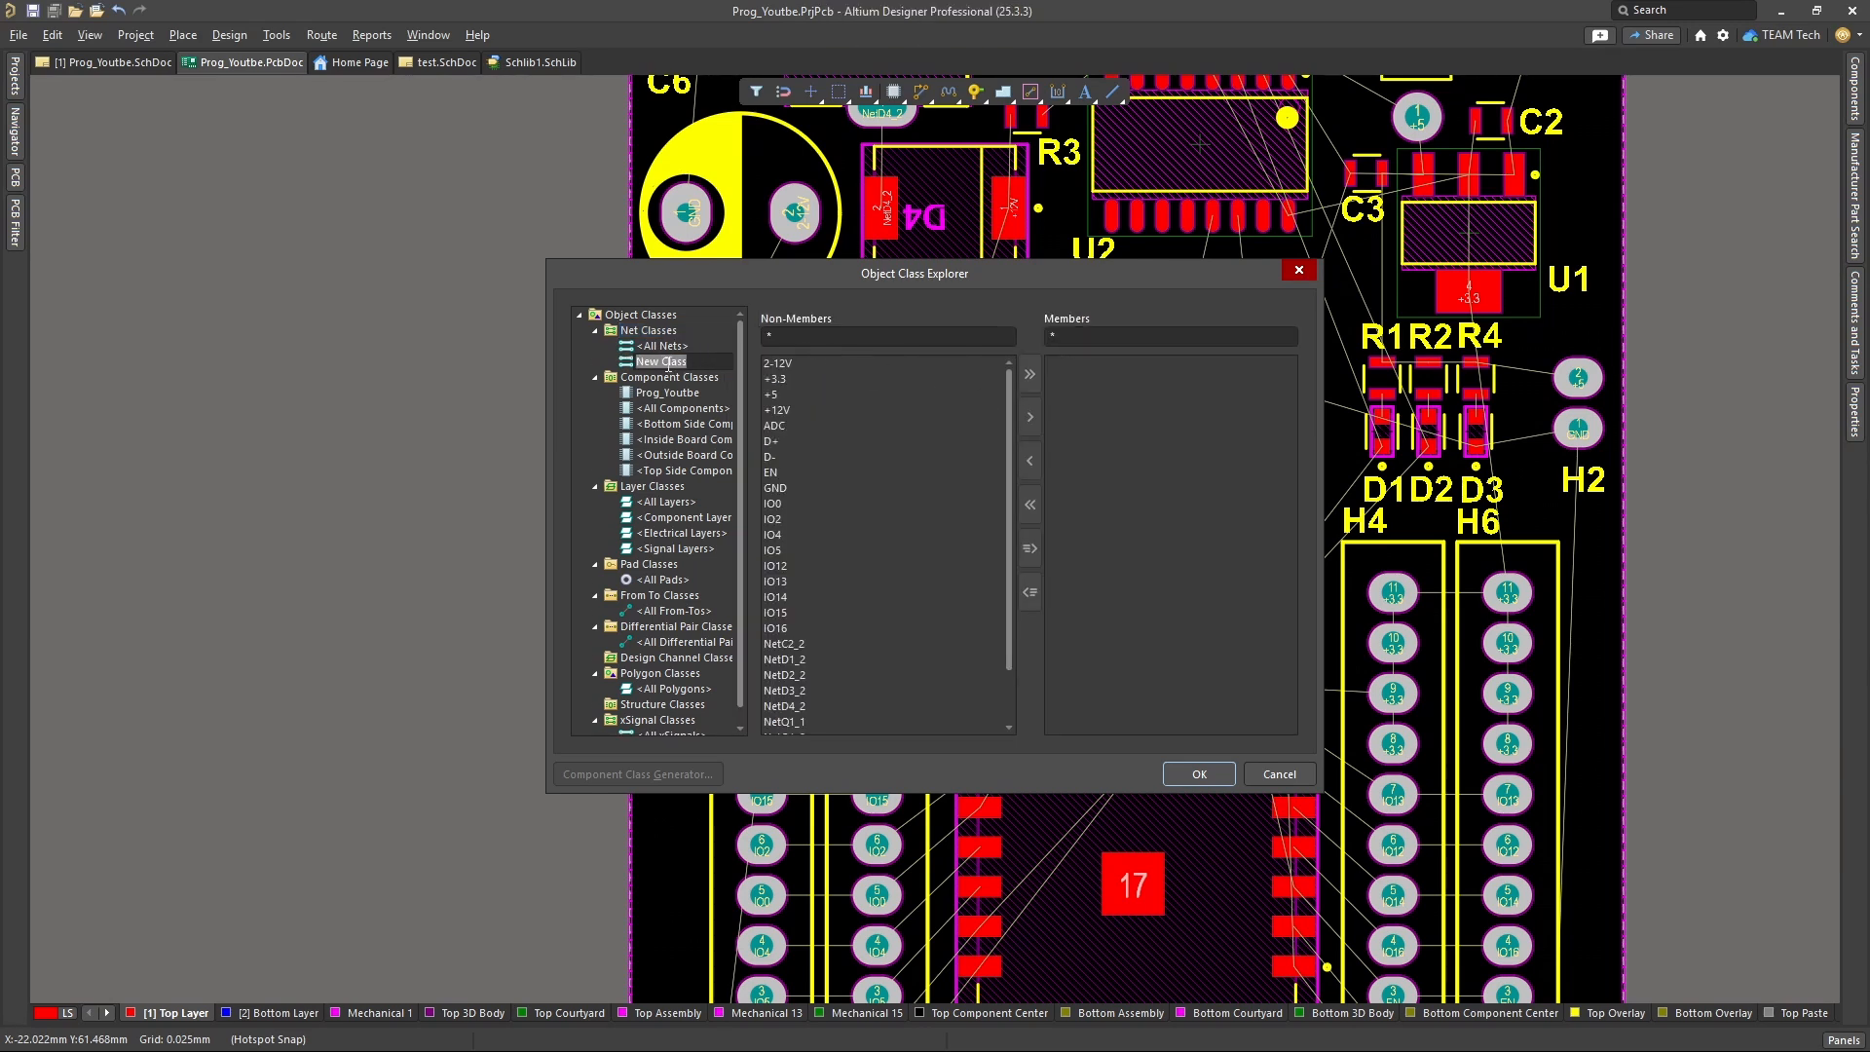
text(P)
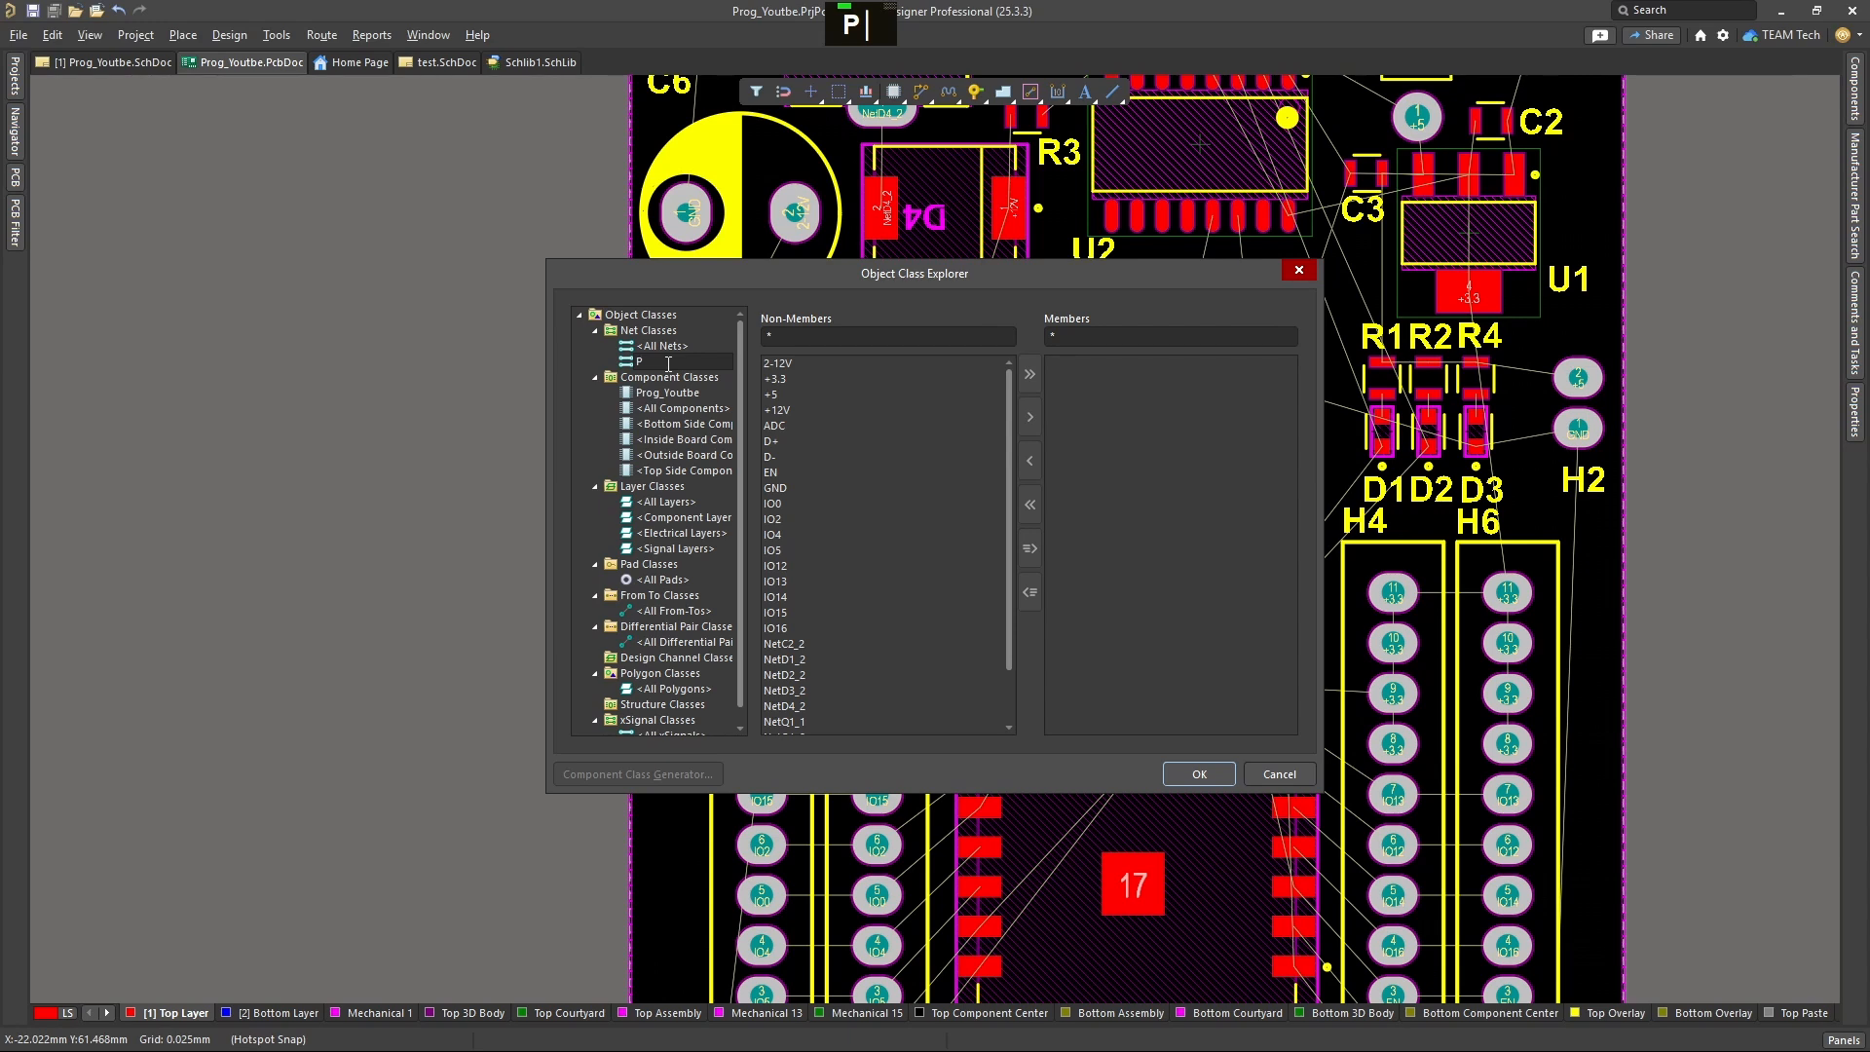
text(ower)
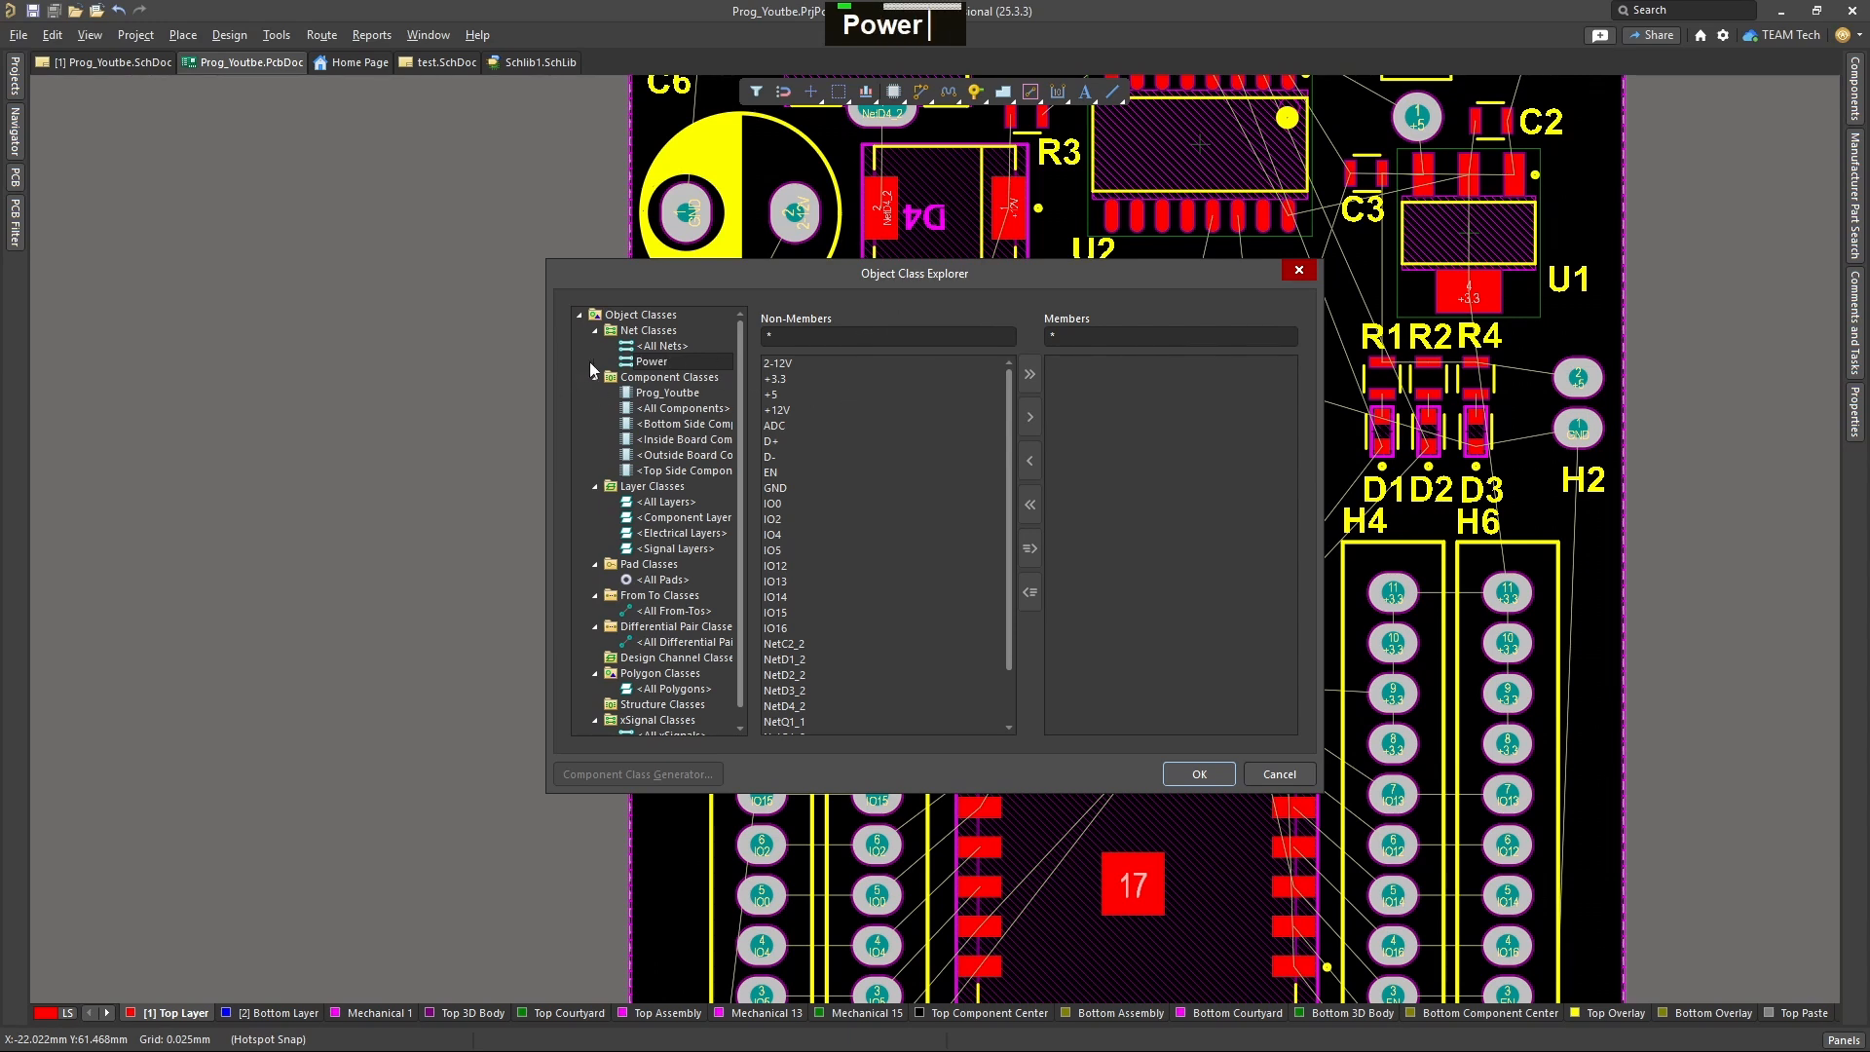
click(793, 366)
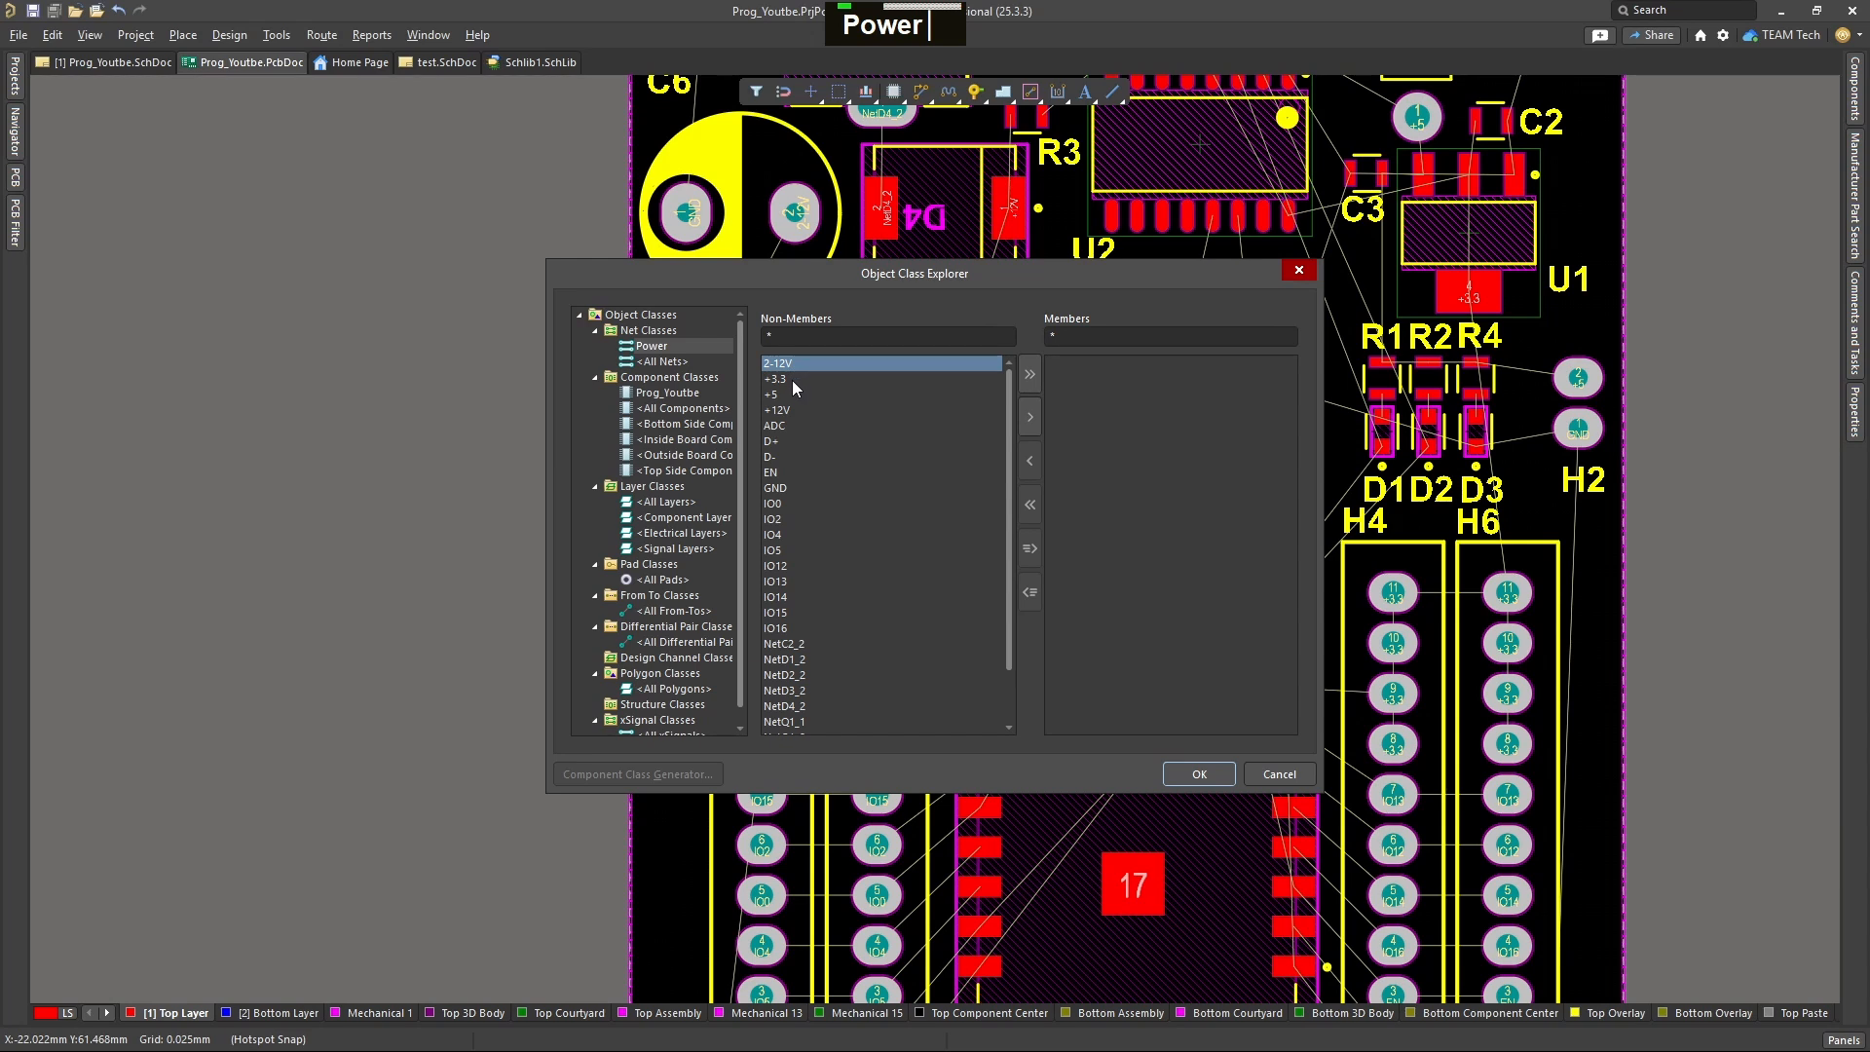
shift+click(791, 380)
scroll(791, 380, down, 2)
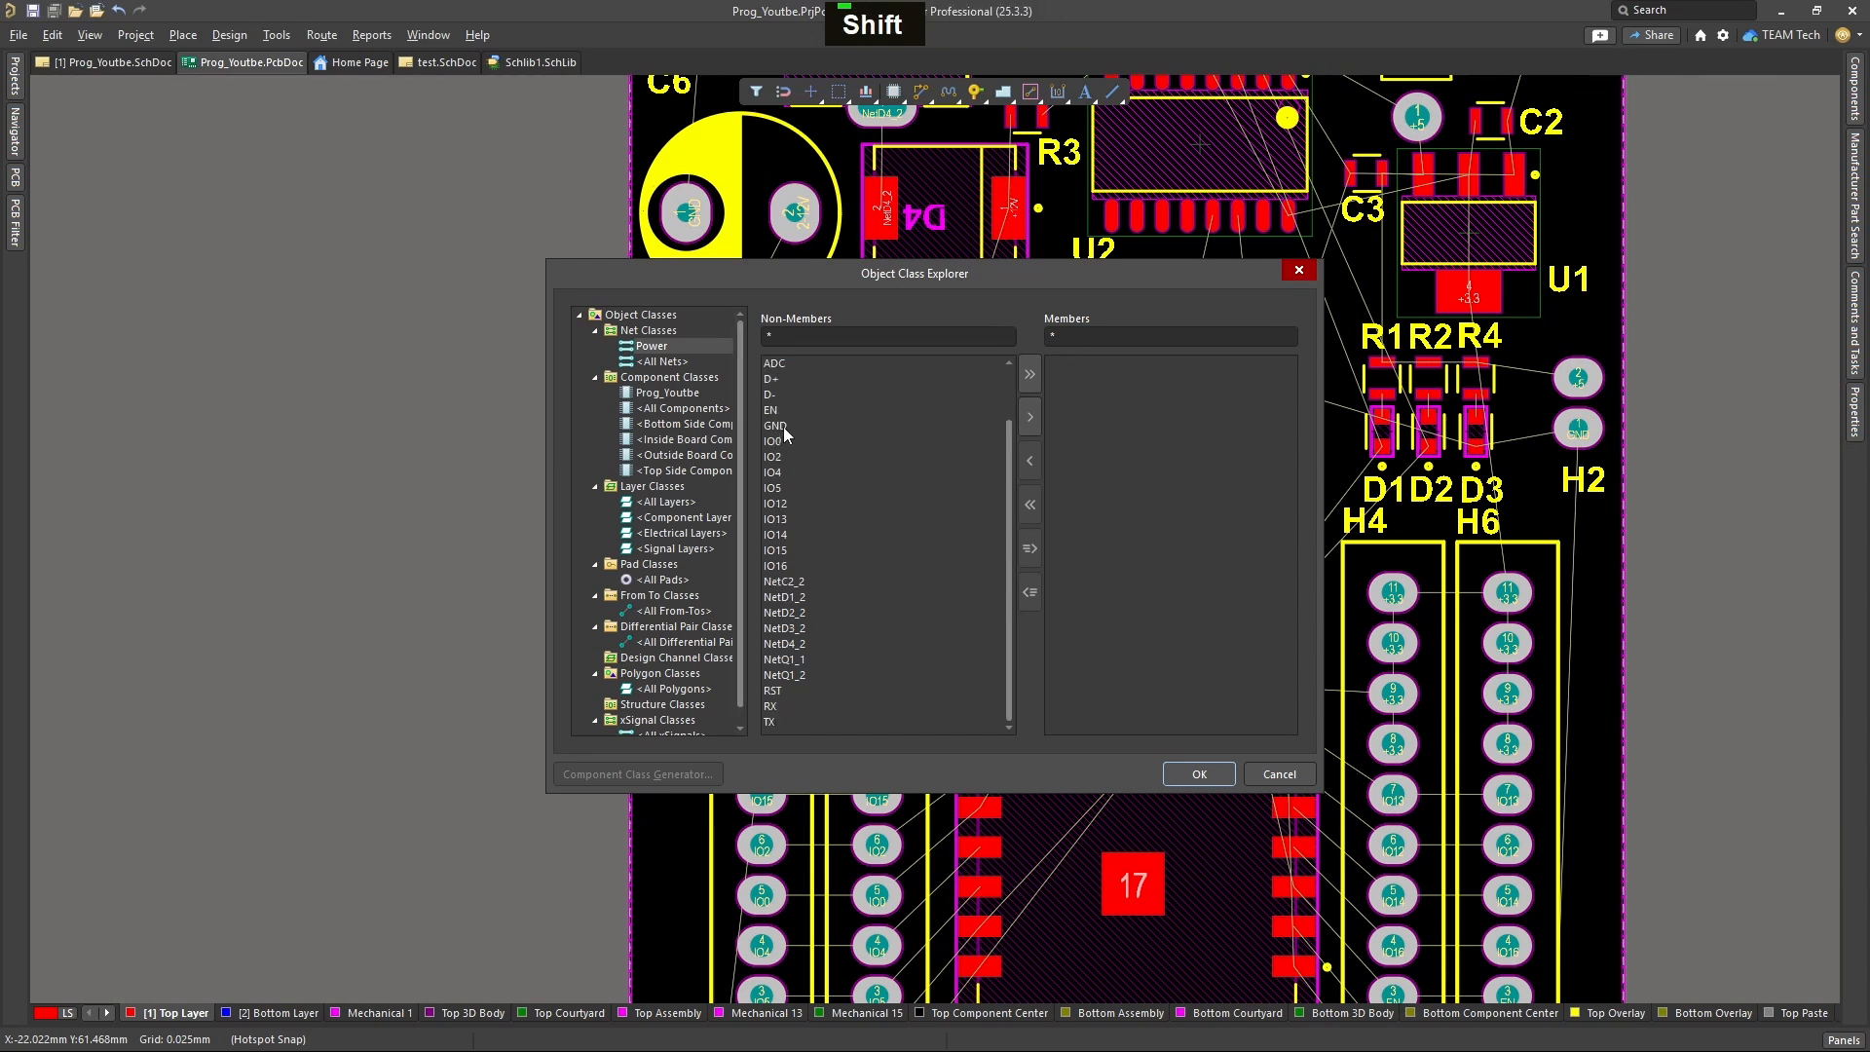
ctrl+click(783, 426)
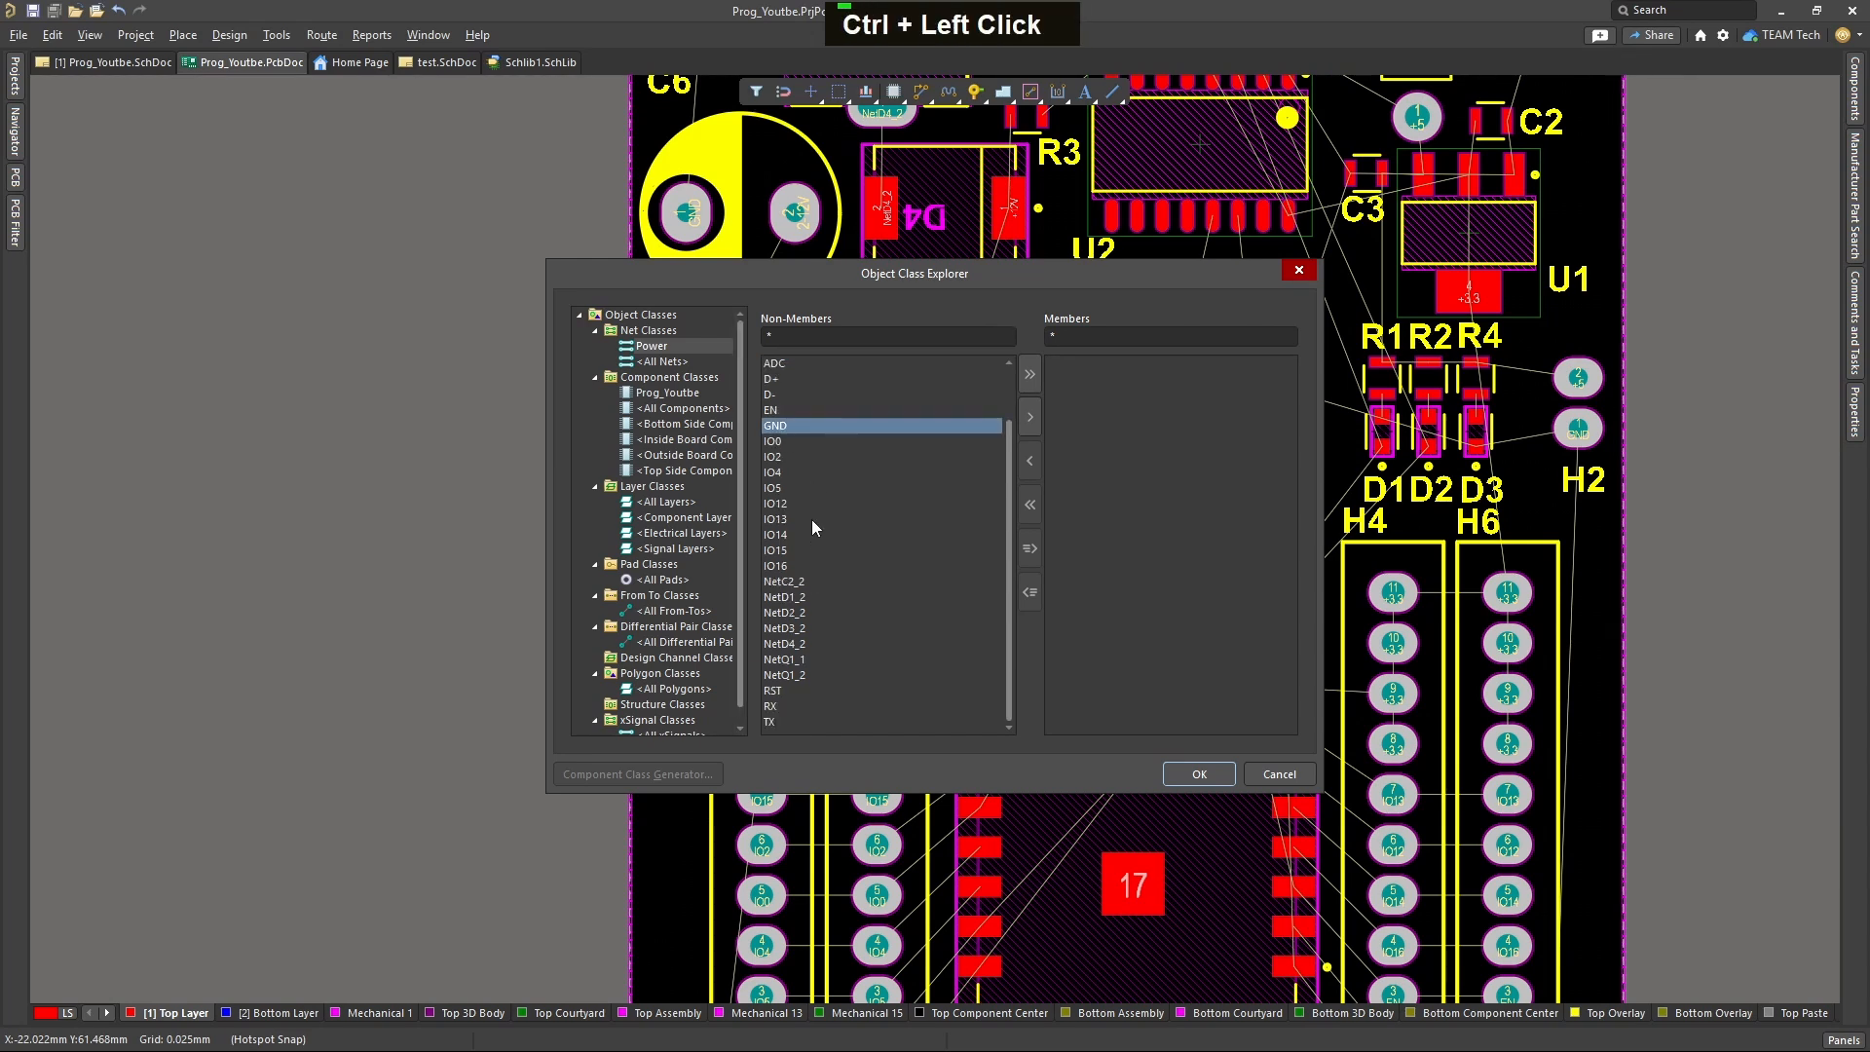
scroll(811, 518, up, 2)
scroll(785, 447, down, 2)
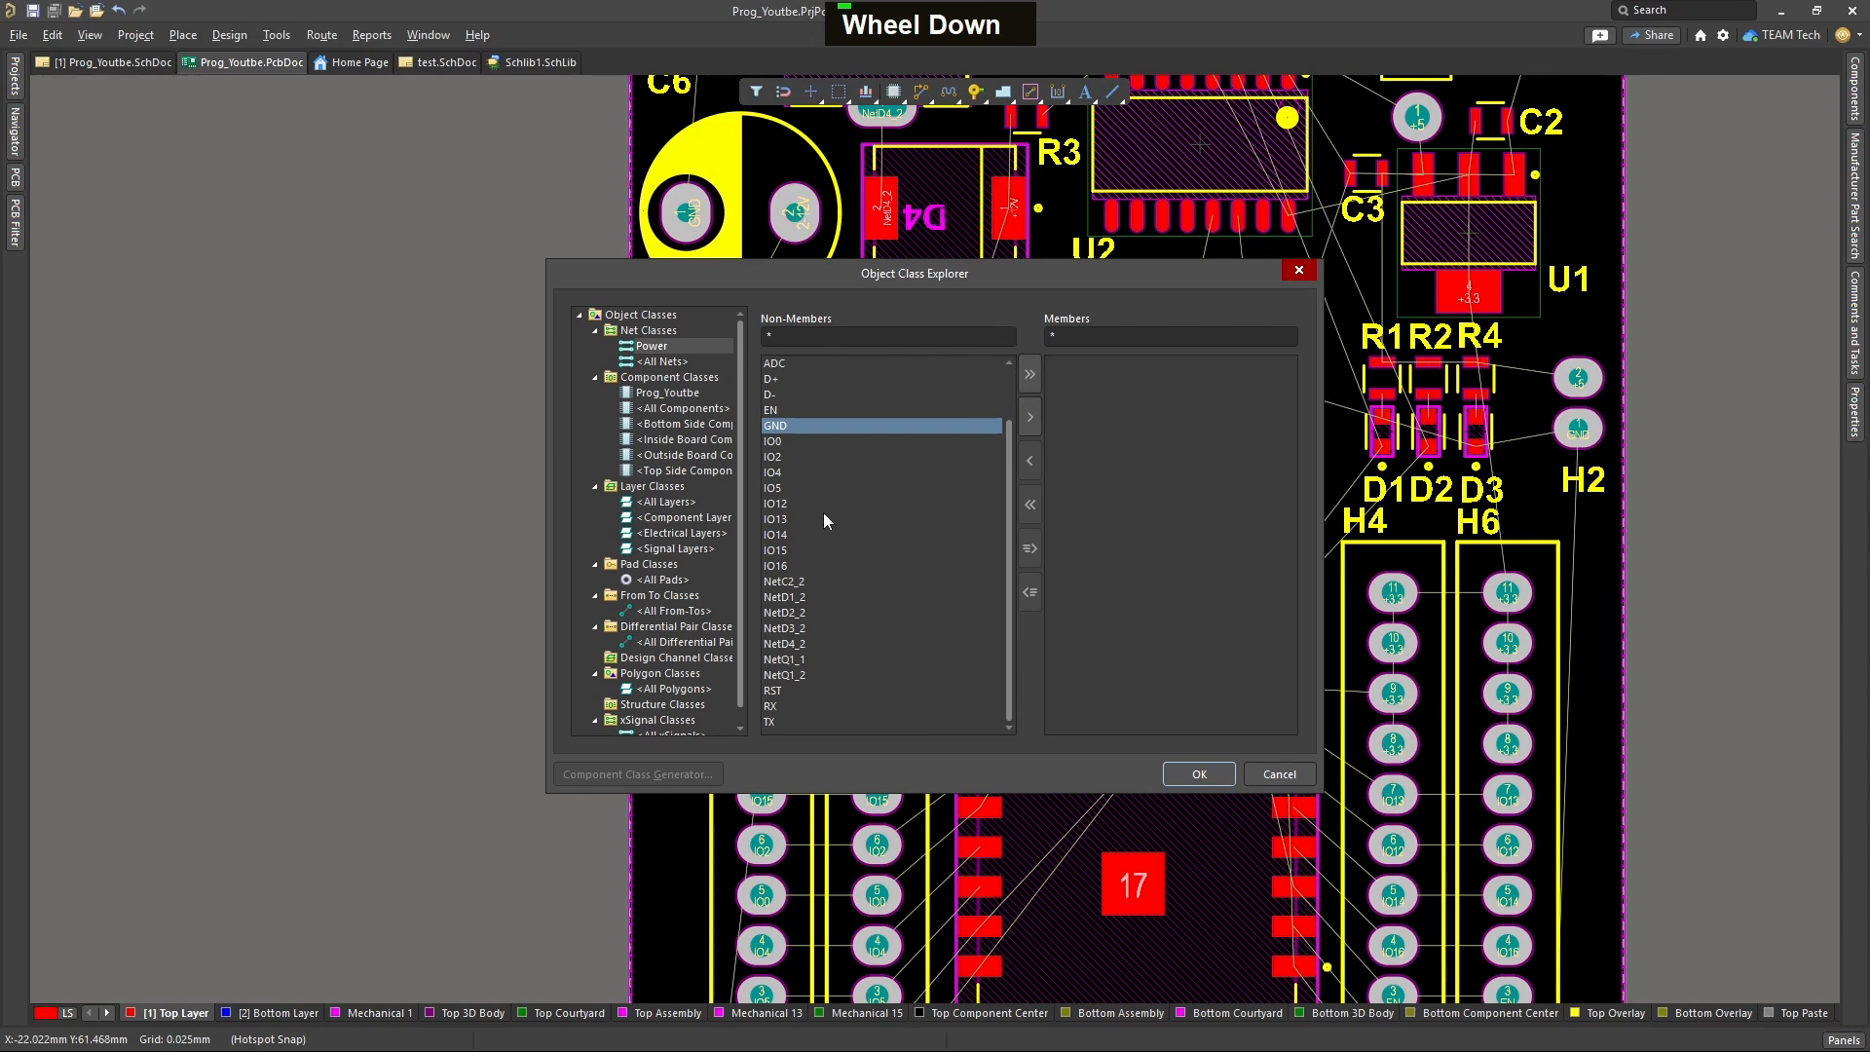
scroll(822, 519, up, 2)
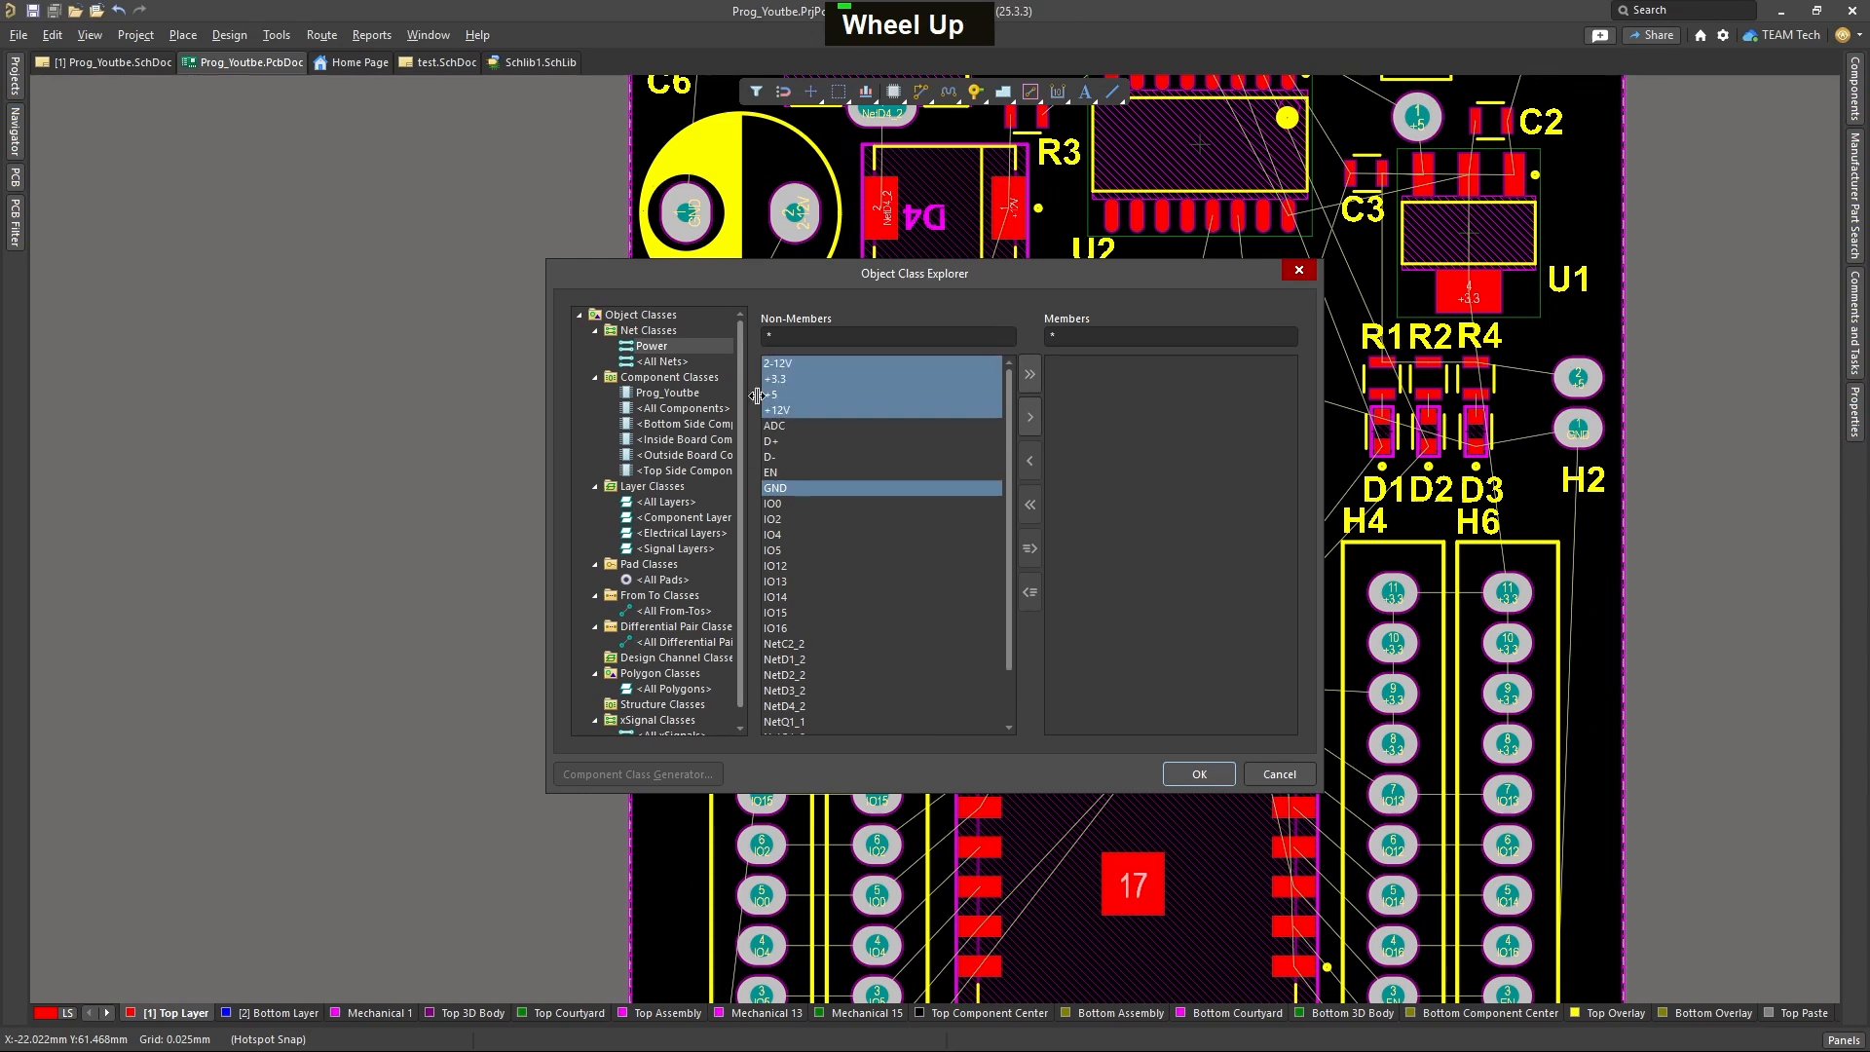
click(1028, 377)
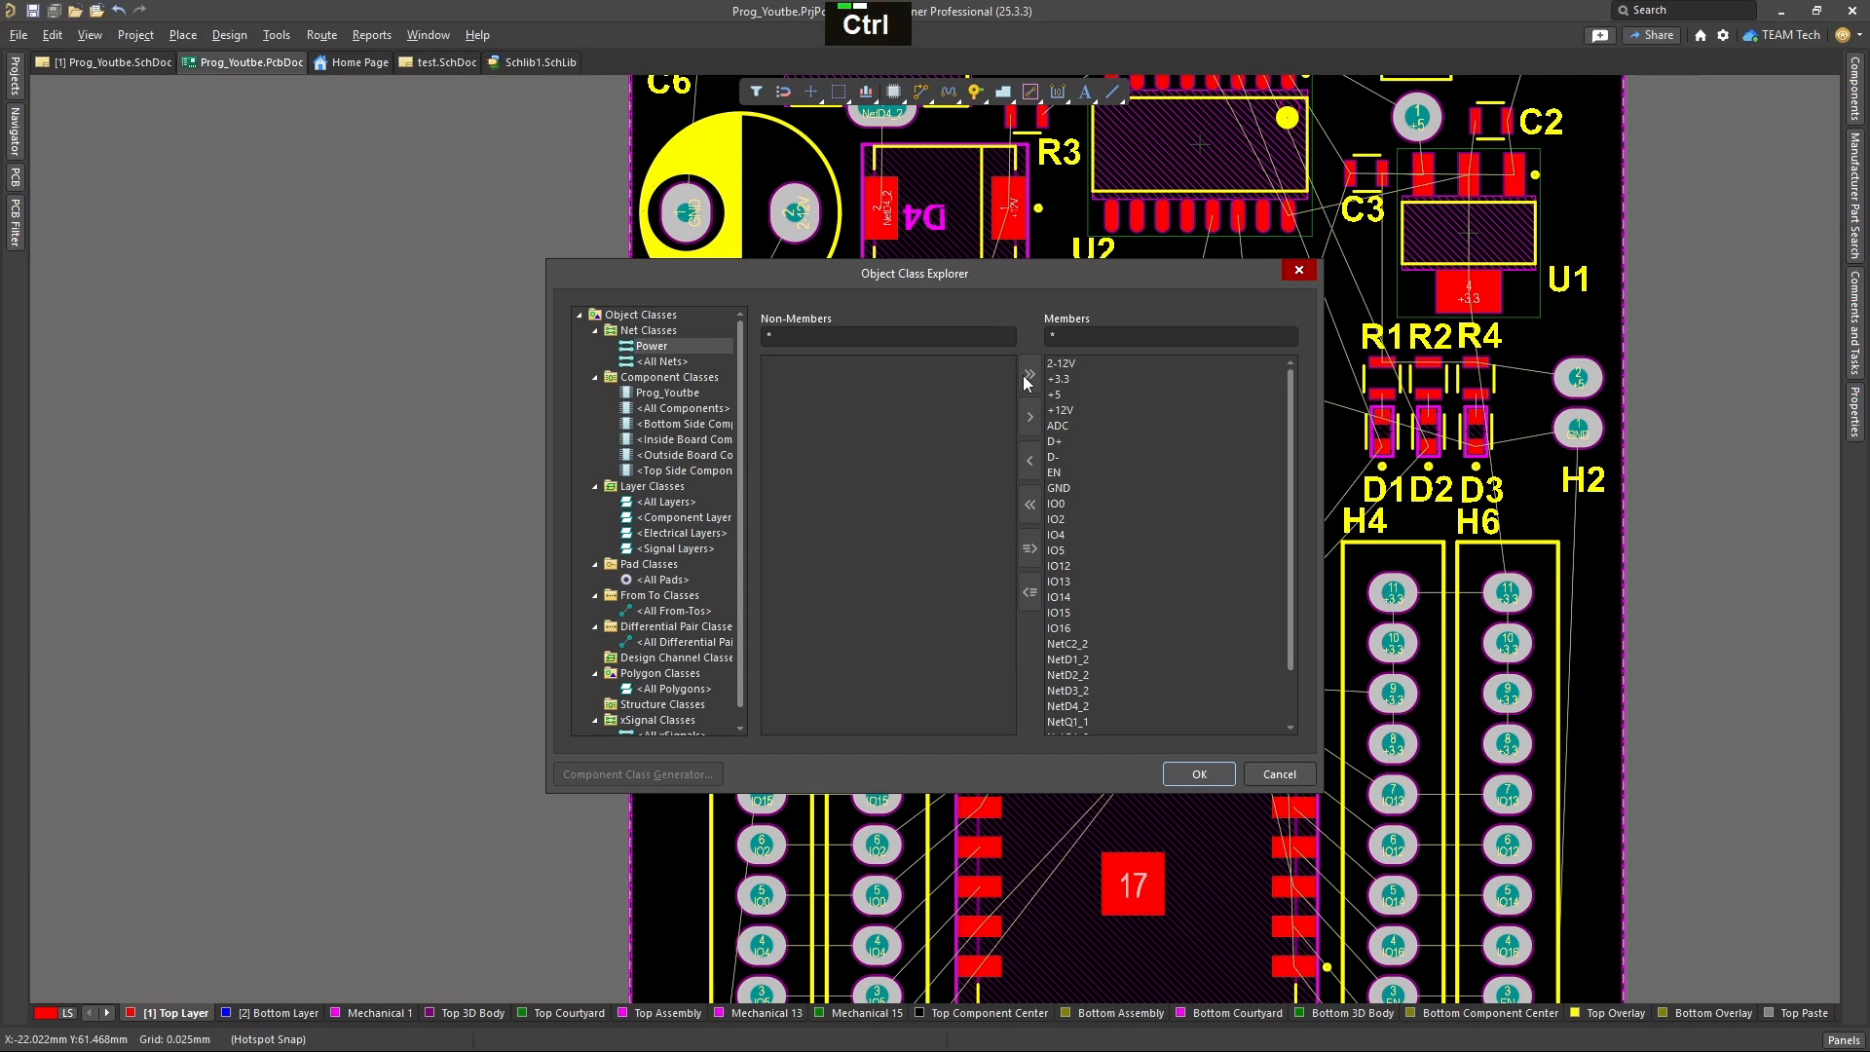
key(ctrl+z)
double_click(1083, 366)
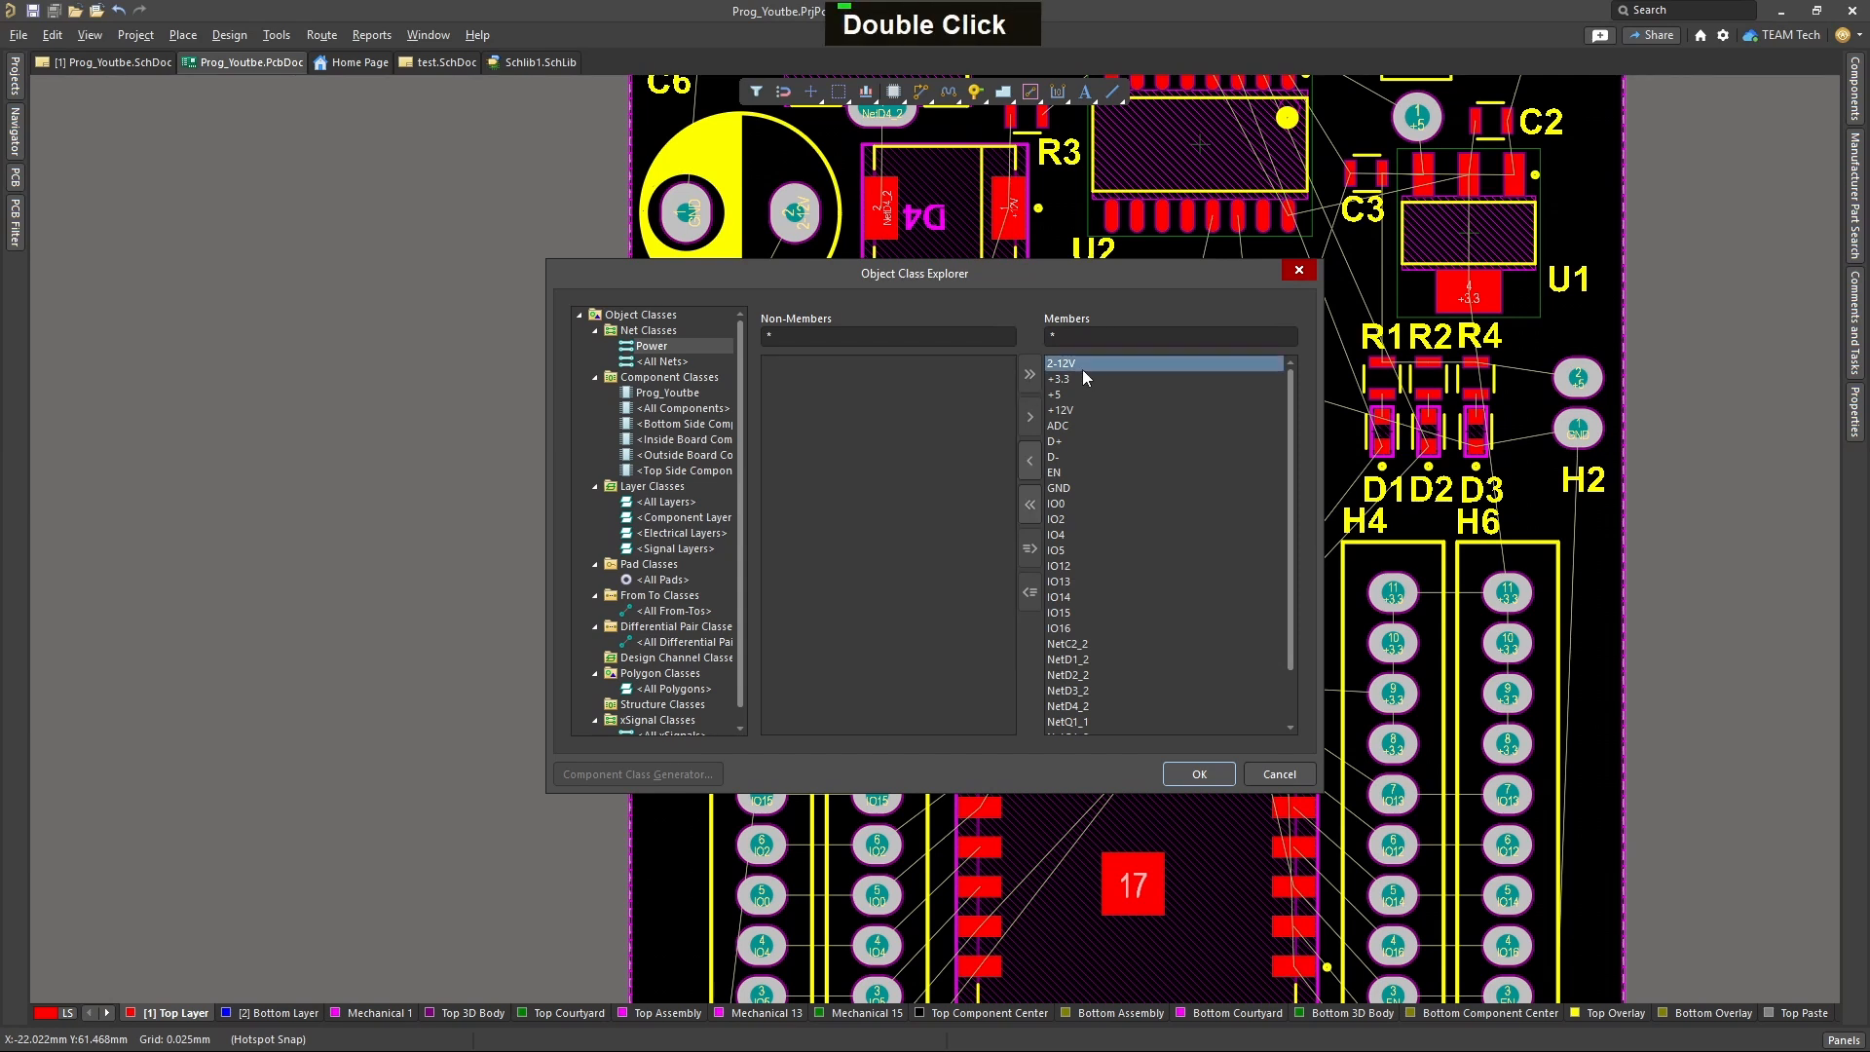
click(1030, 505)
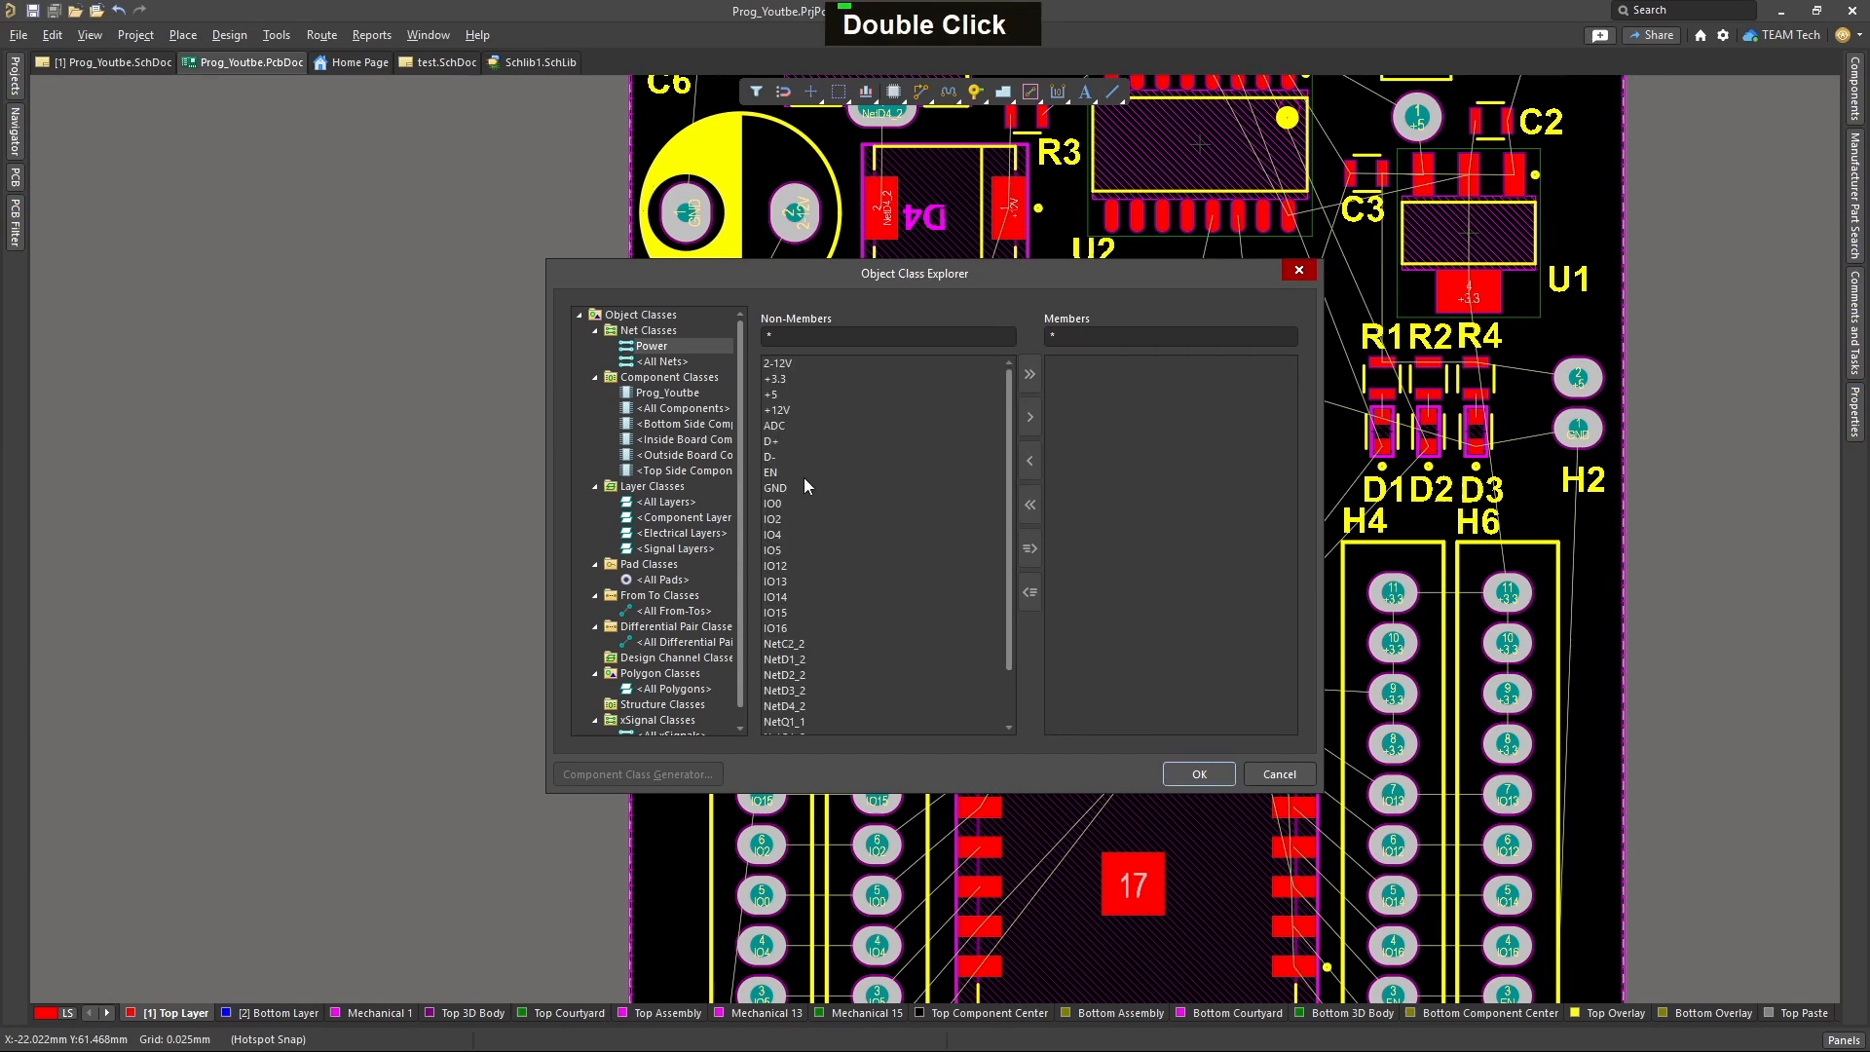
- Add the nets 2-12V, +3.3, +5, +12V and GND as members of the Power net class
shift+click(770, 362)
shift+click(798, 409)
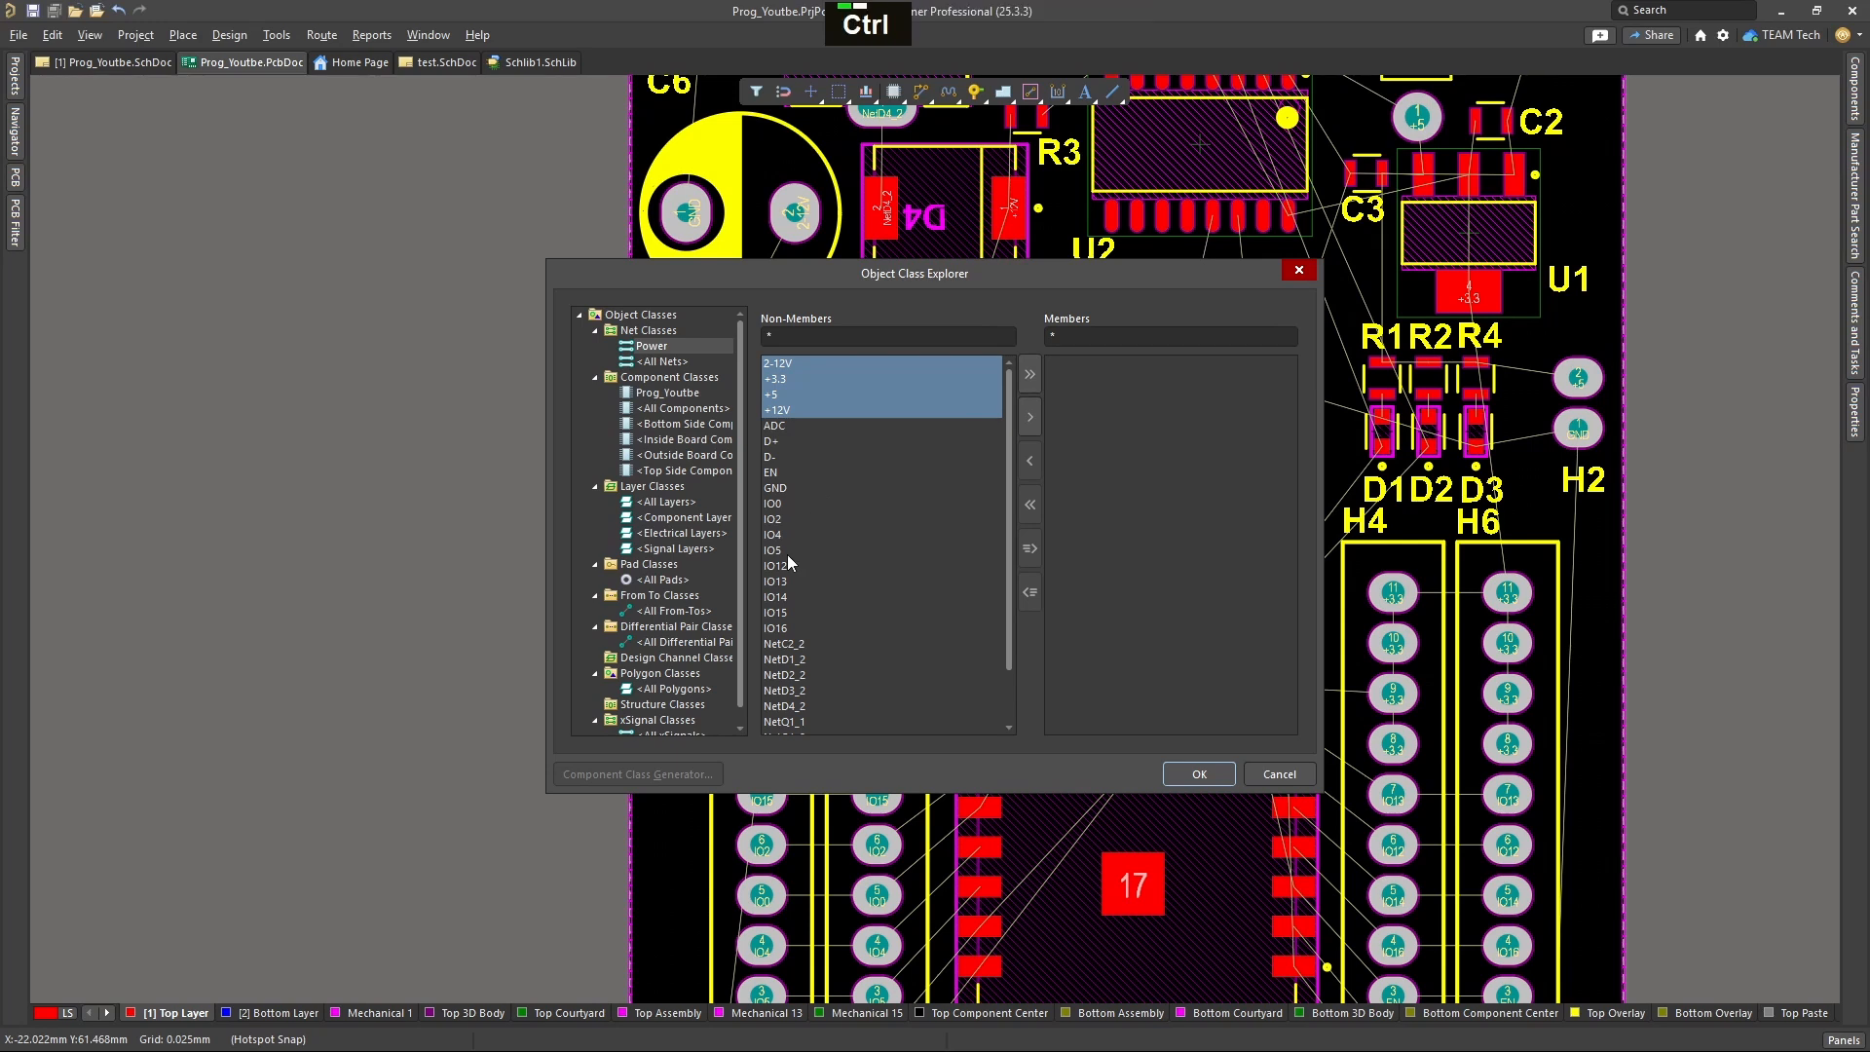
ctrl+click(787, 488)
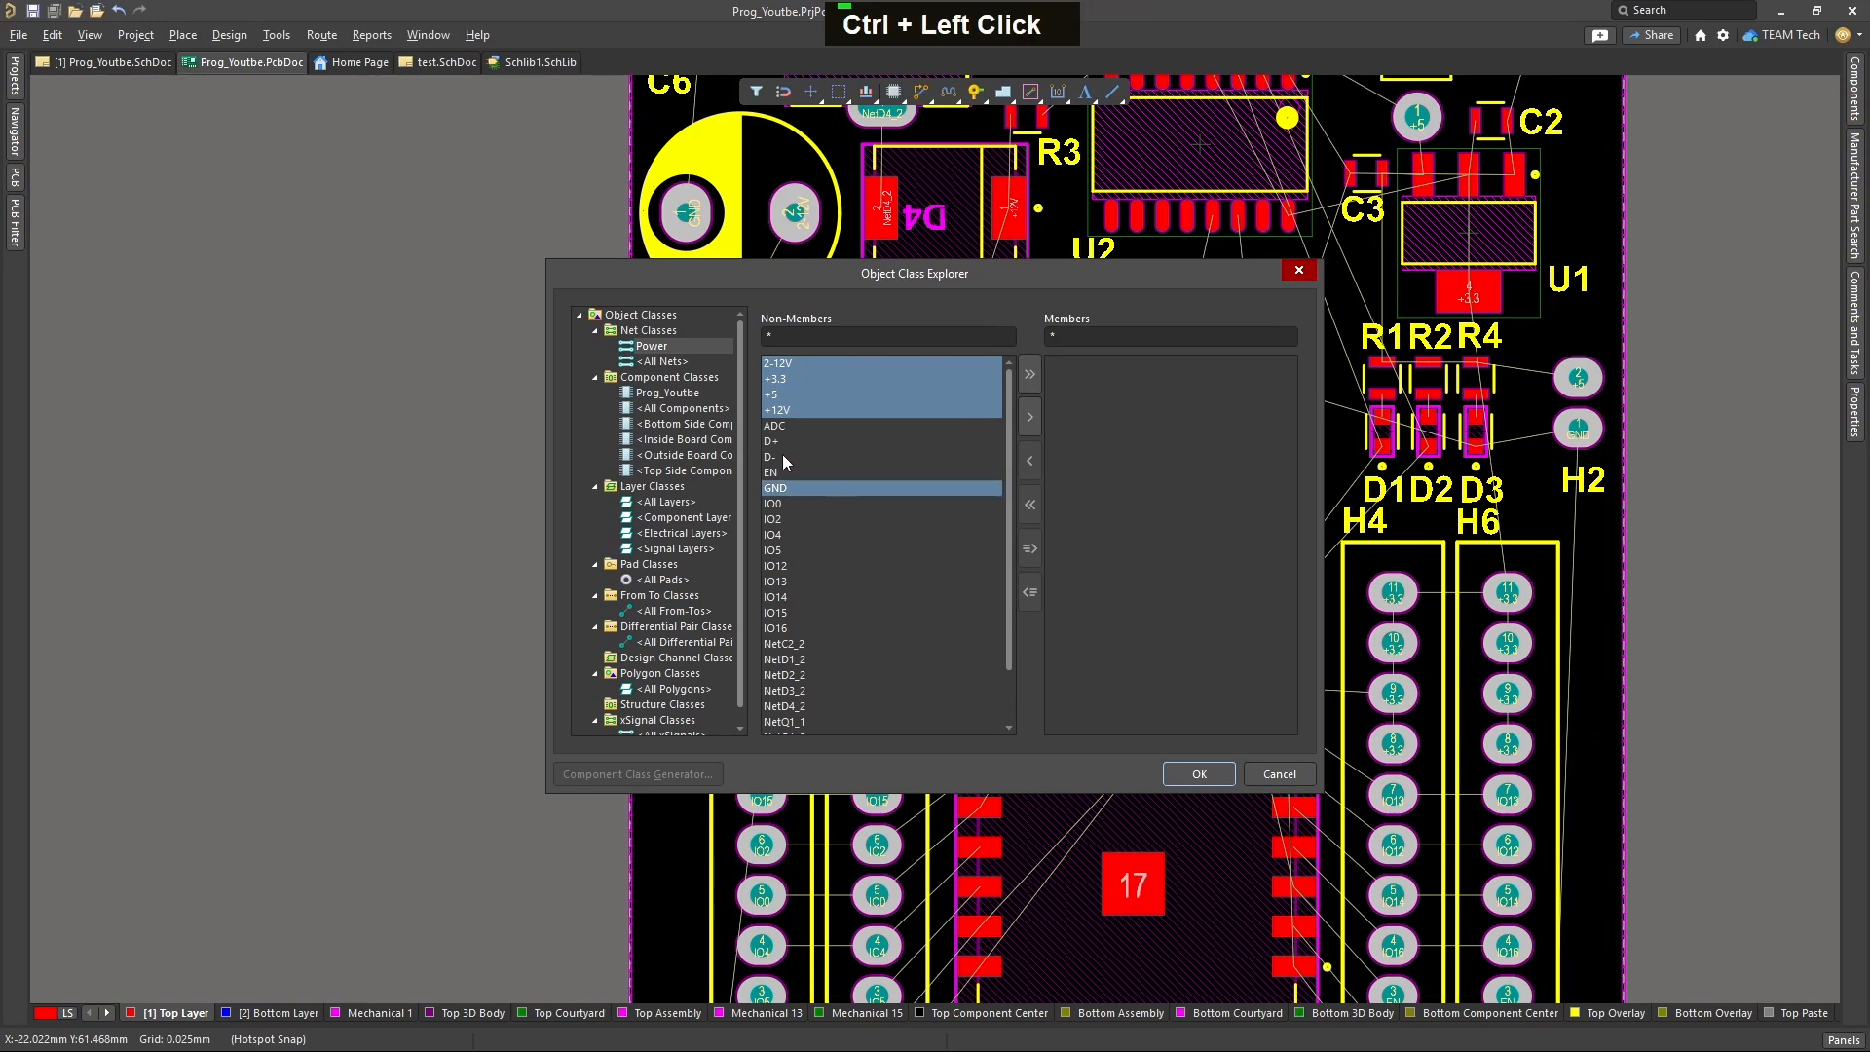
click(1030, 416)
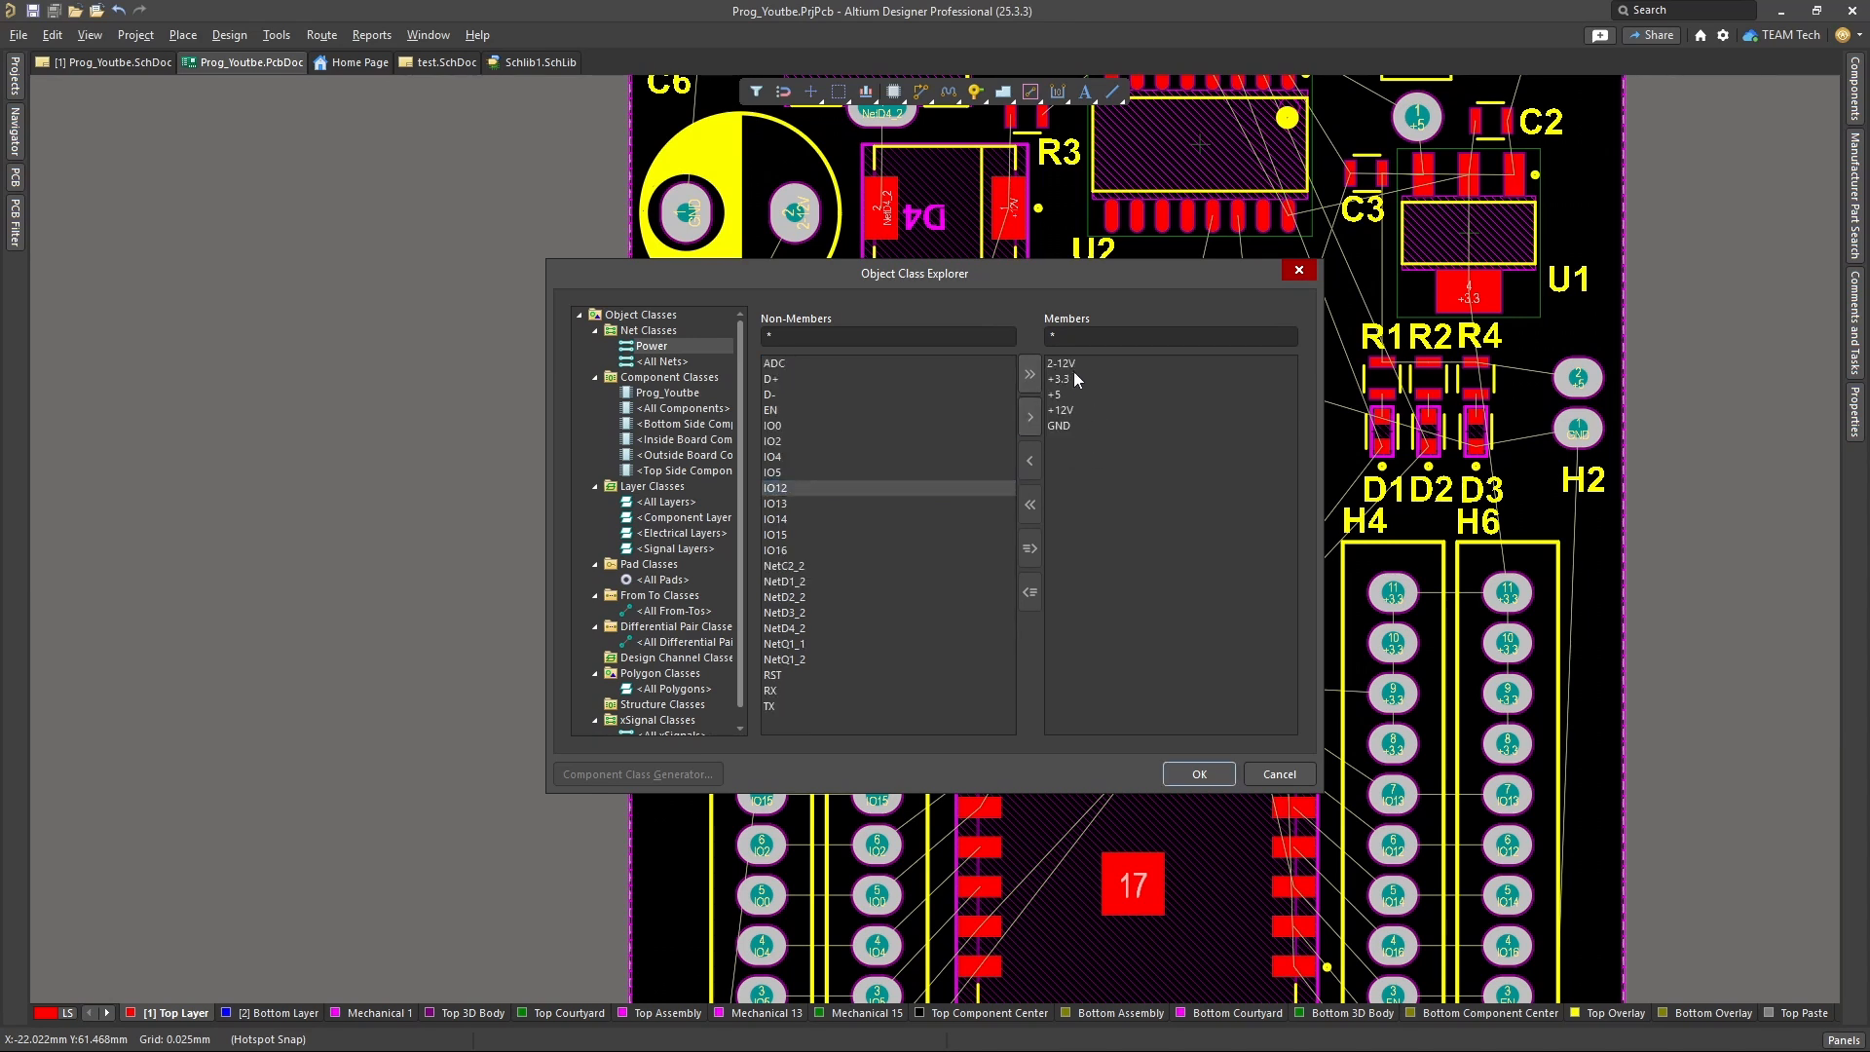
click(1068, 363)
click(1066, 379)
double_click(1061, 398)
click(1062, 410)
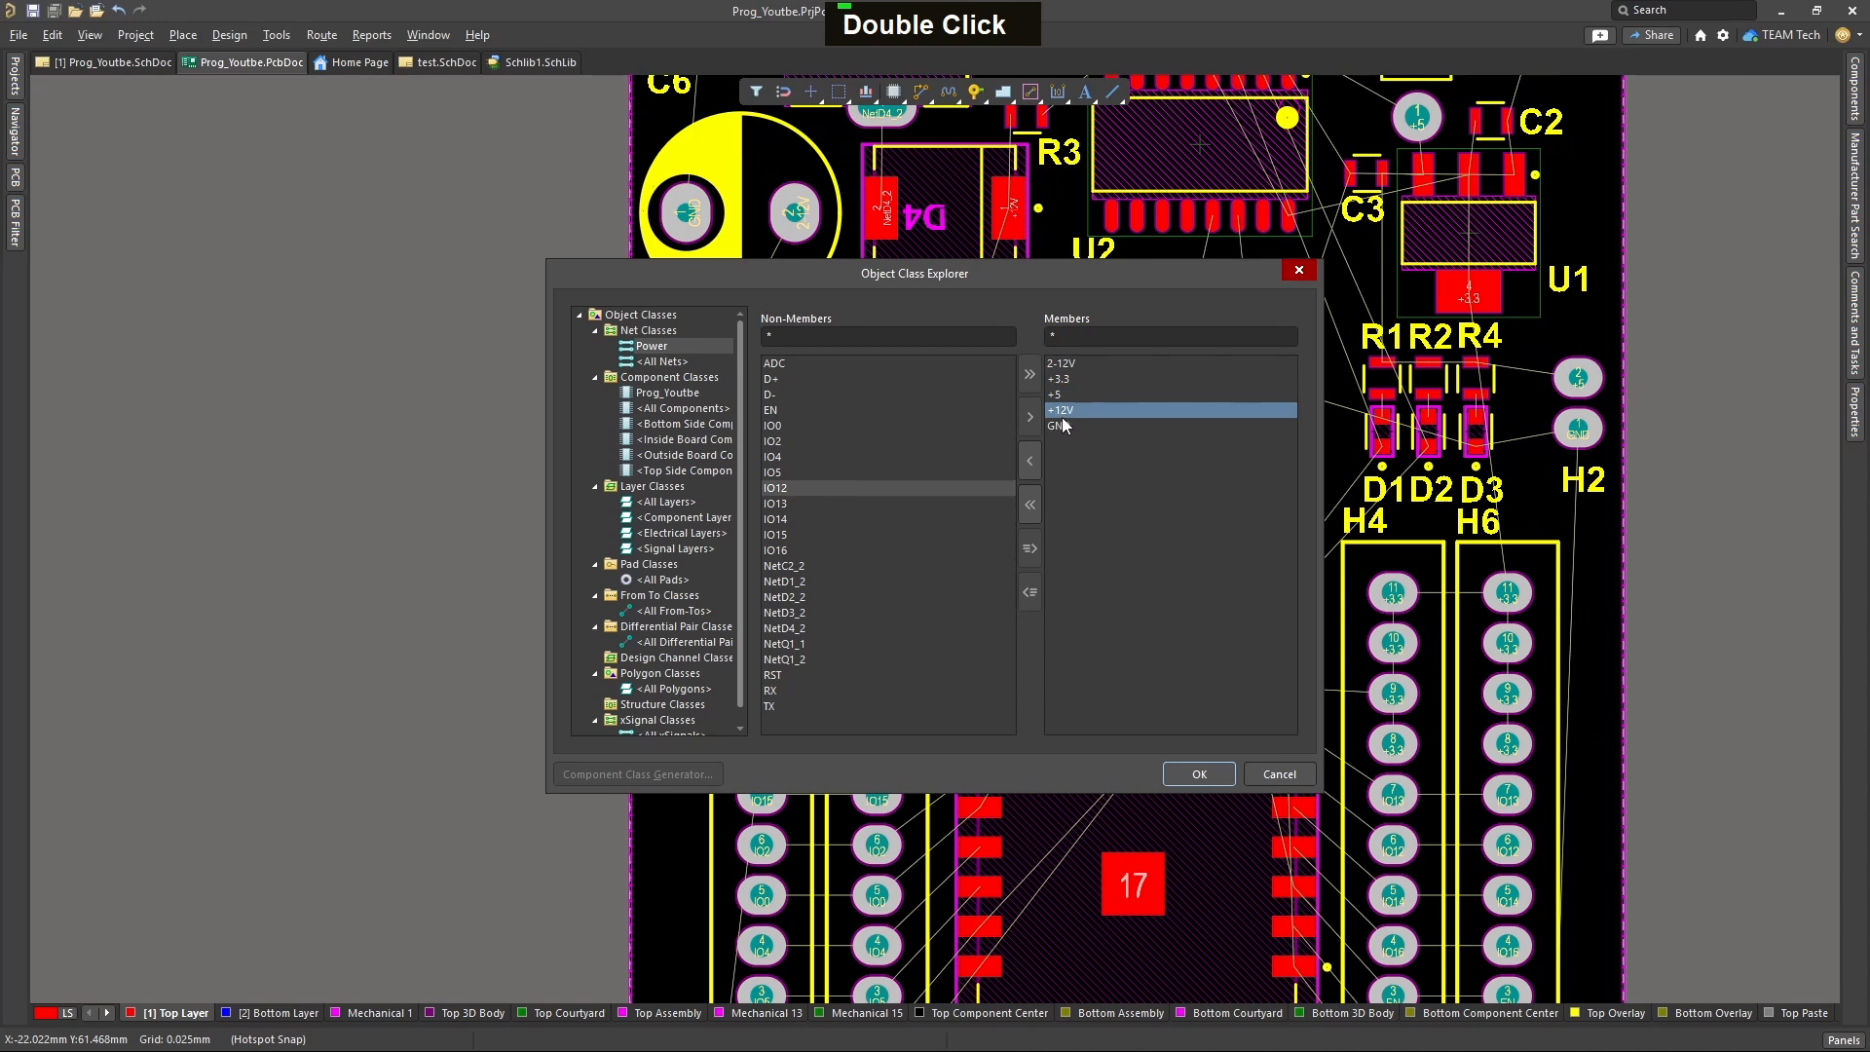
click(1064, 426)
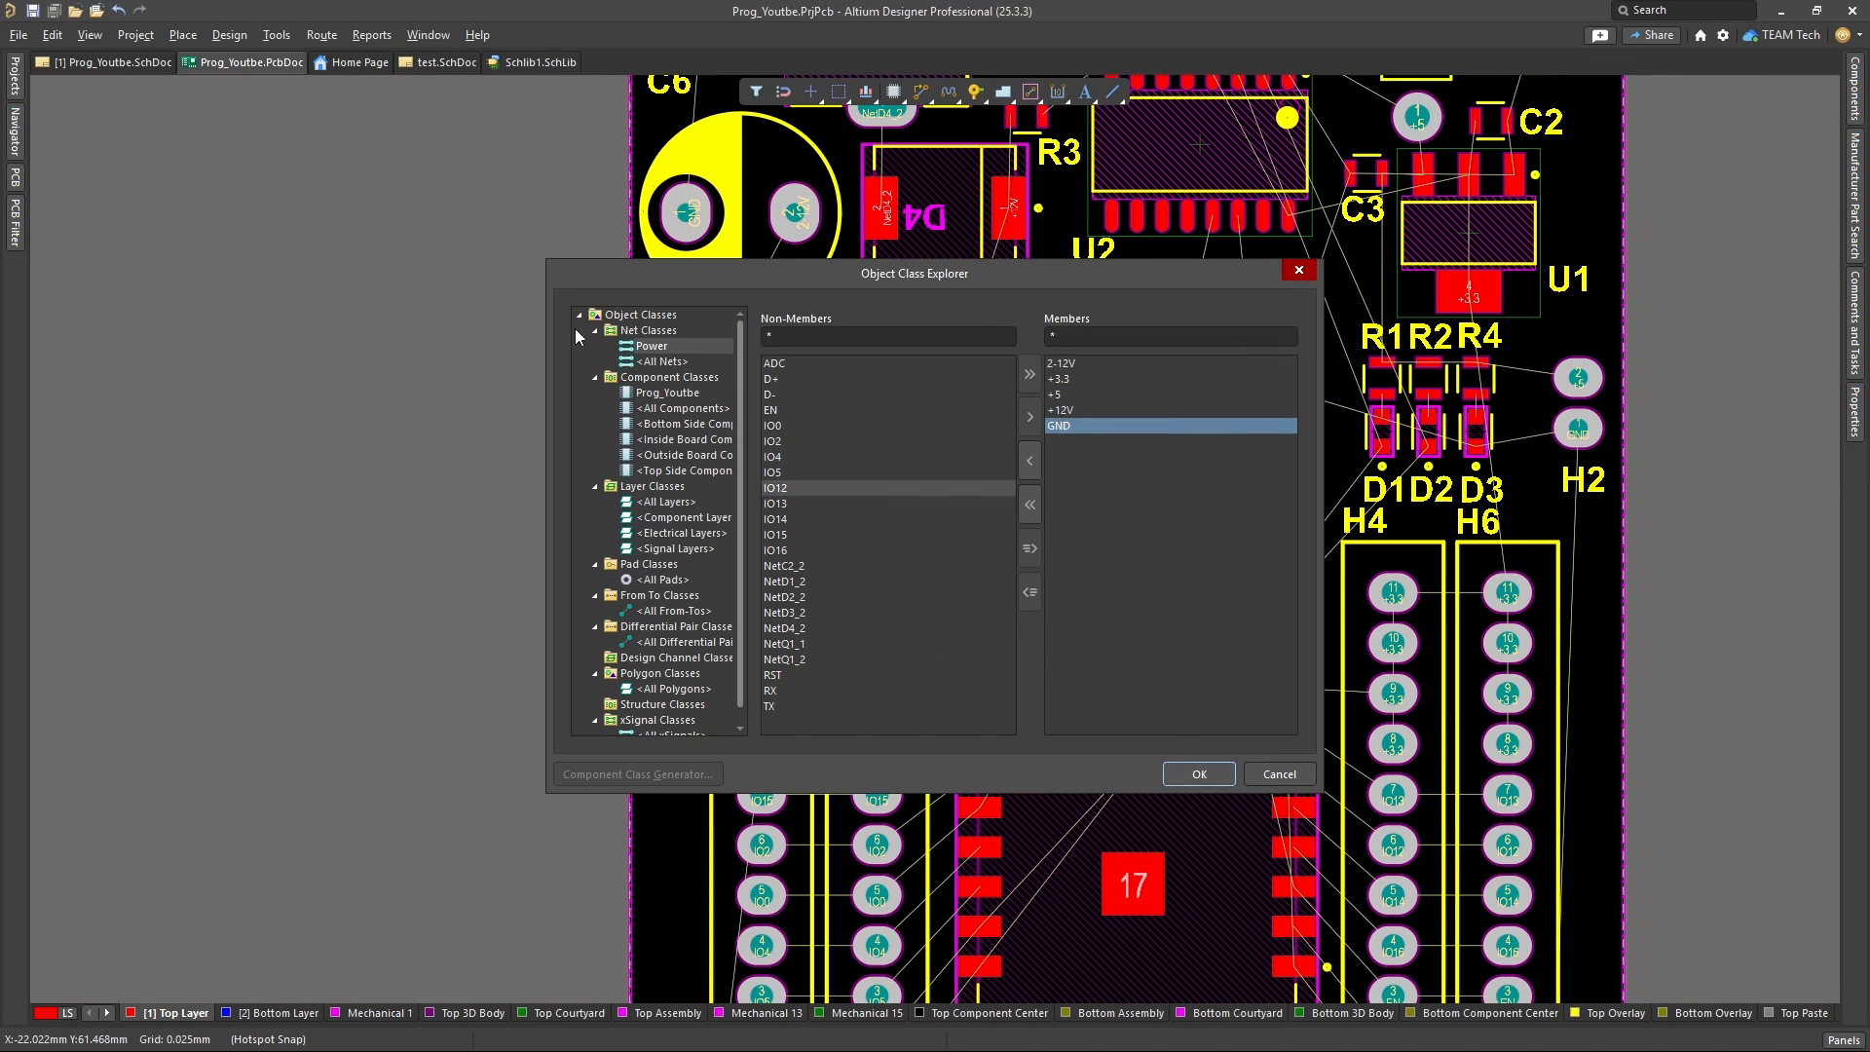
- Add a second net class named Comm
right_click(639, 334)
click(682, 348)
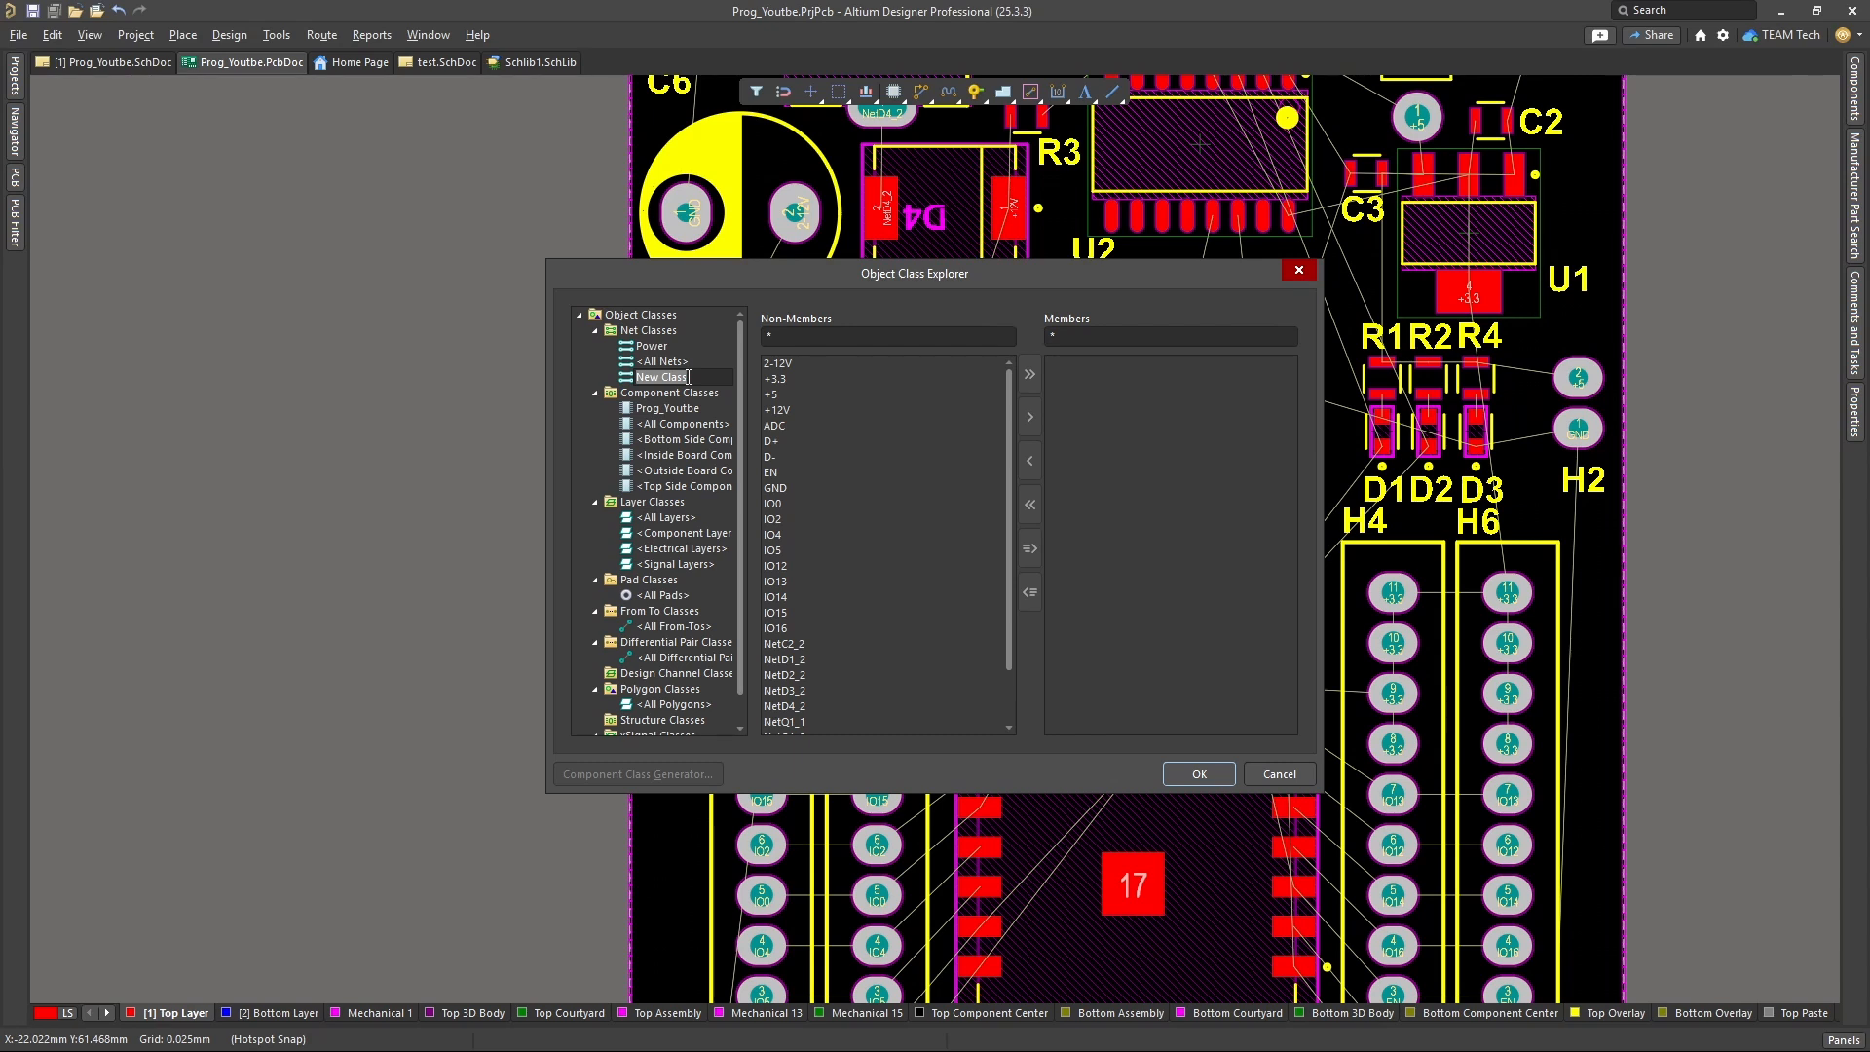
text(co)
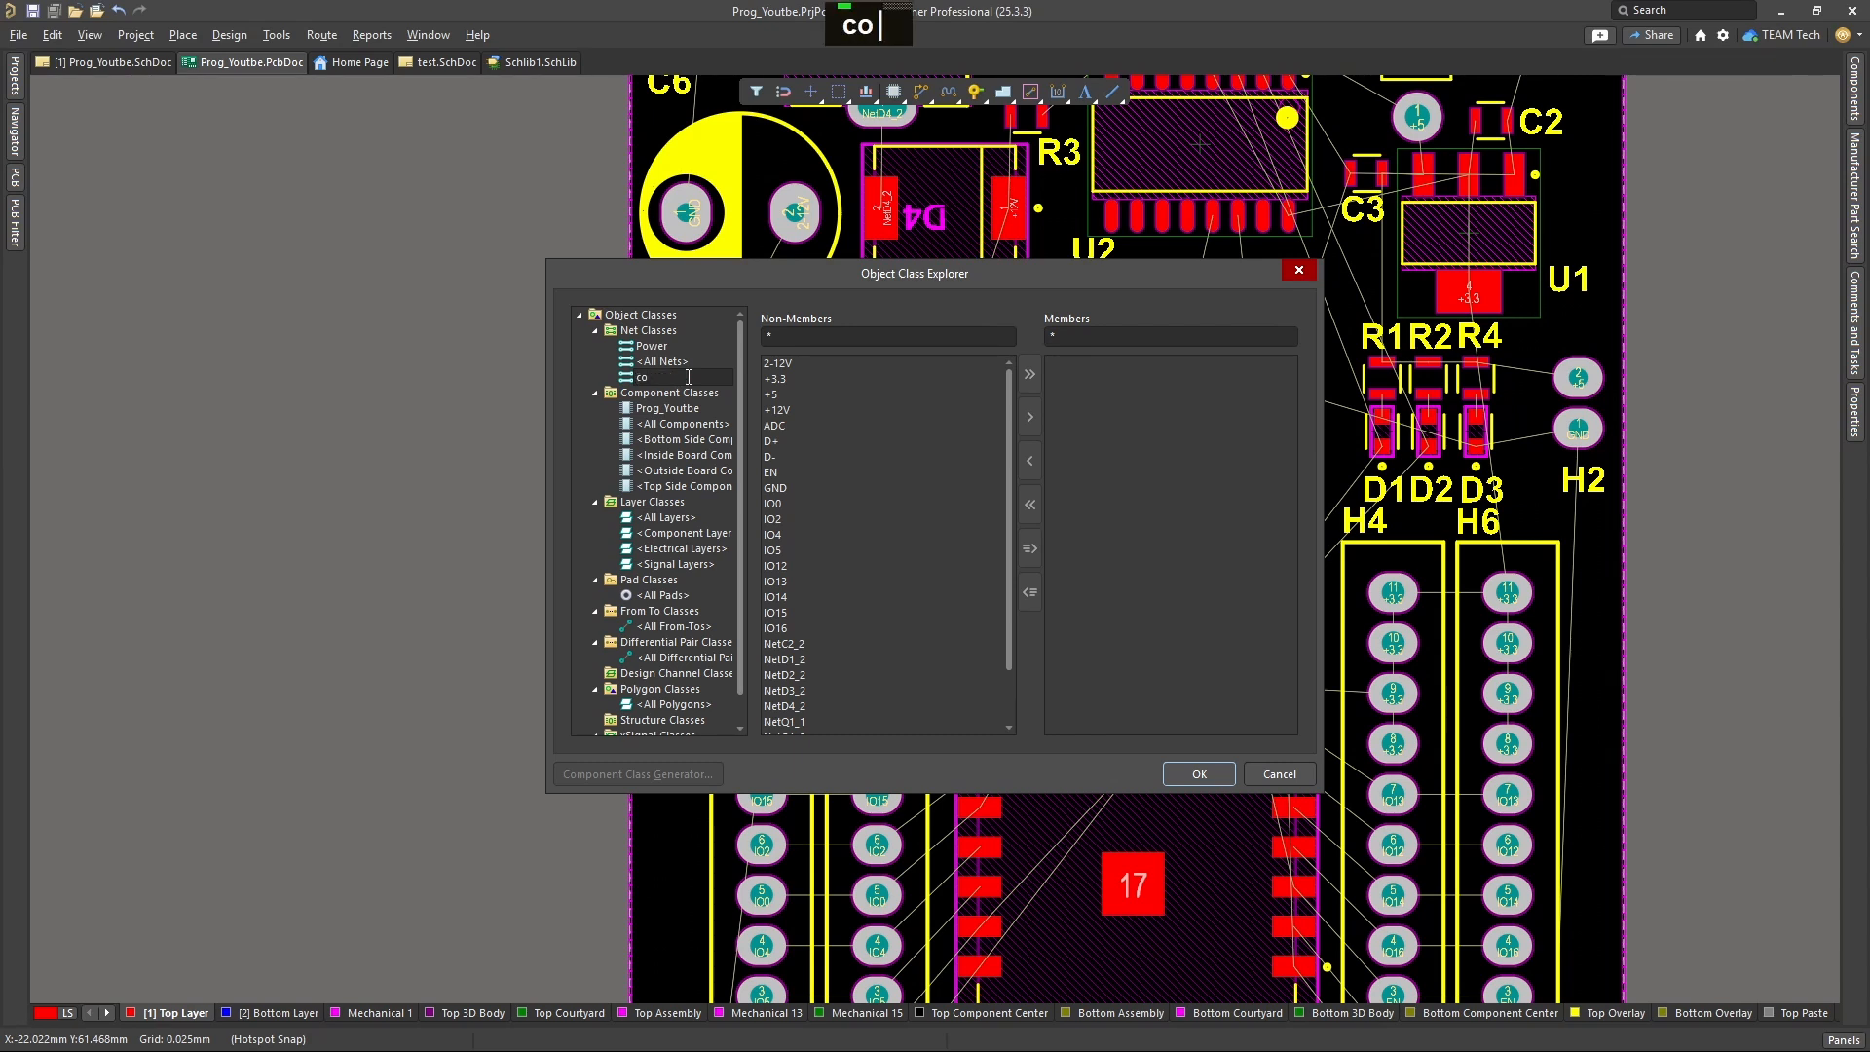
key(BackSpace)
key(BackSpace)
text(Com)
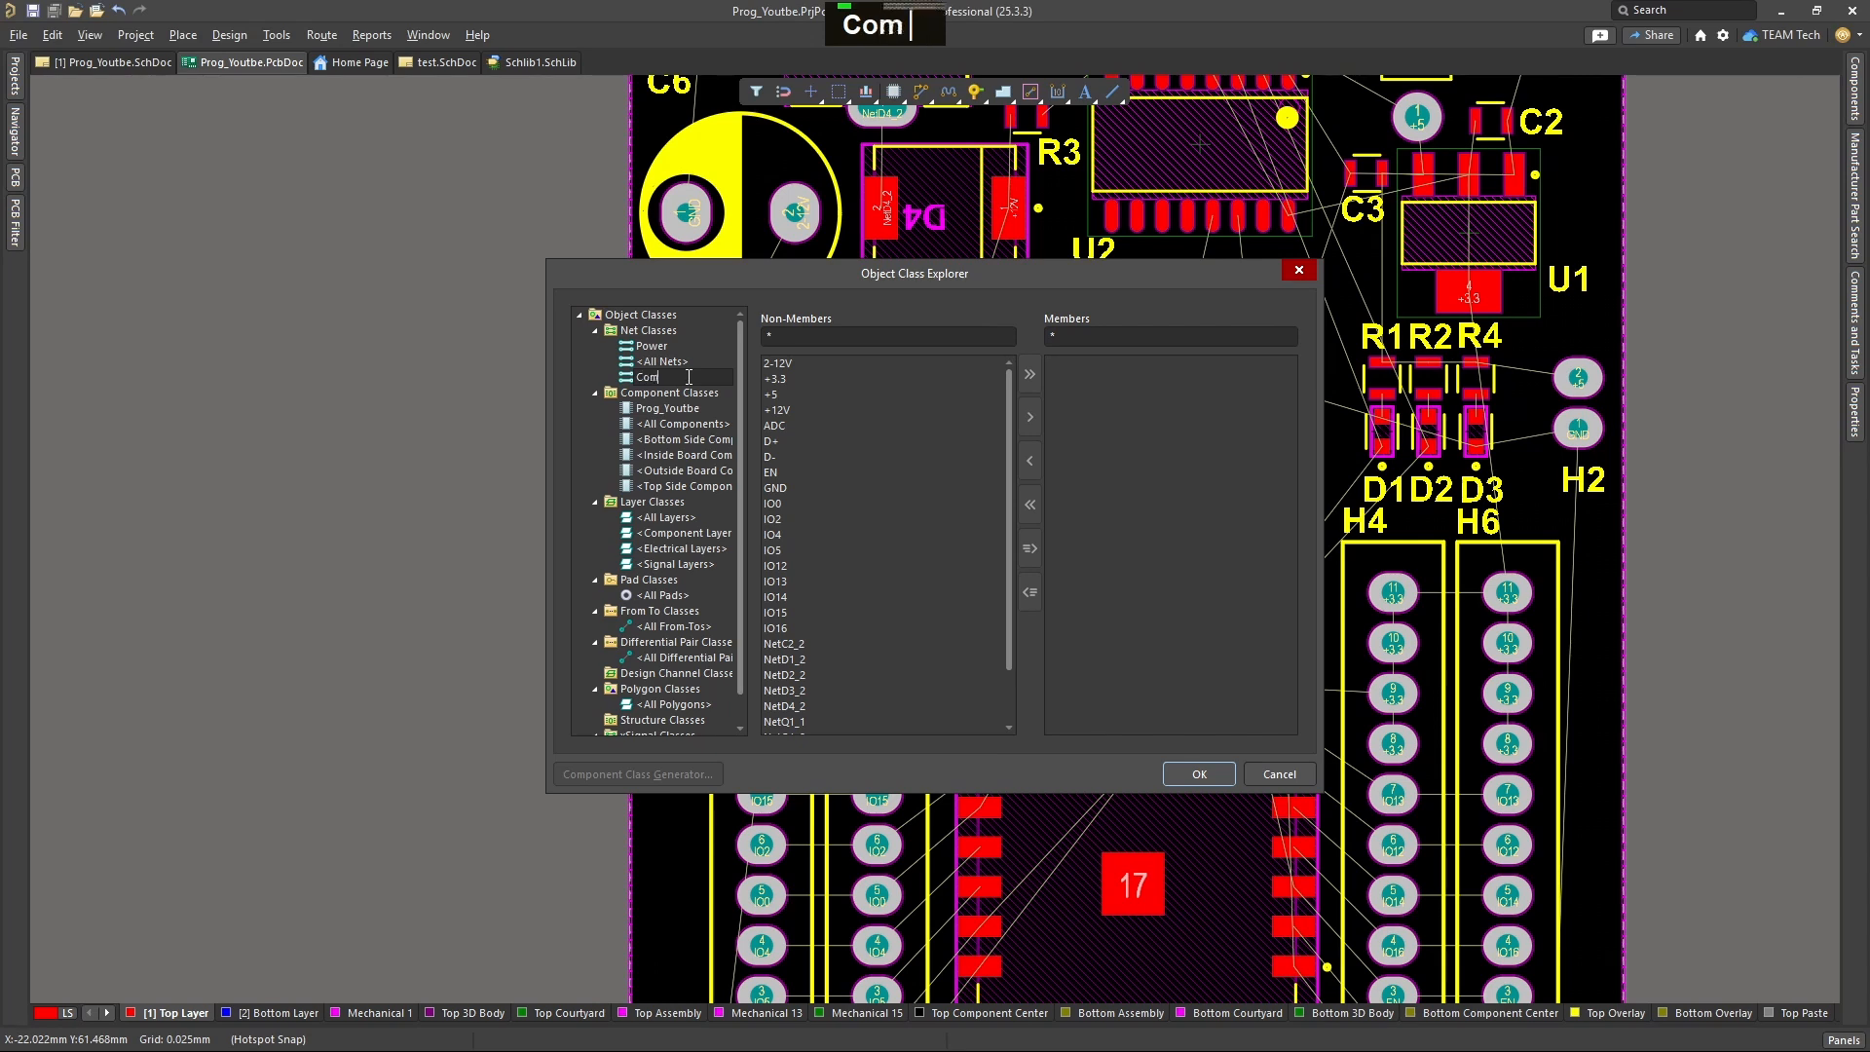
text(m)
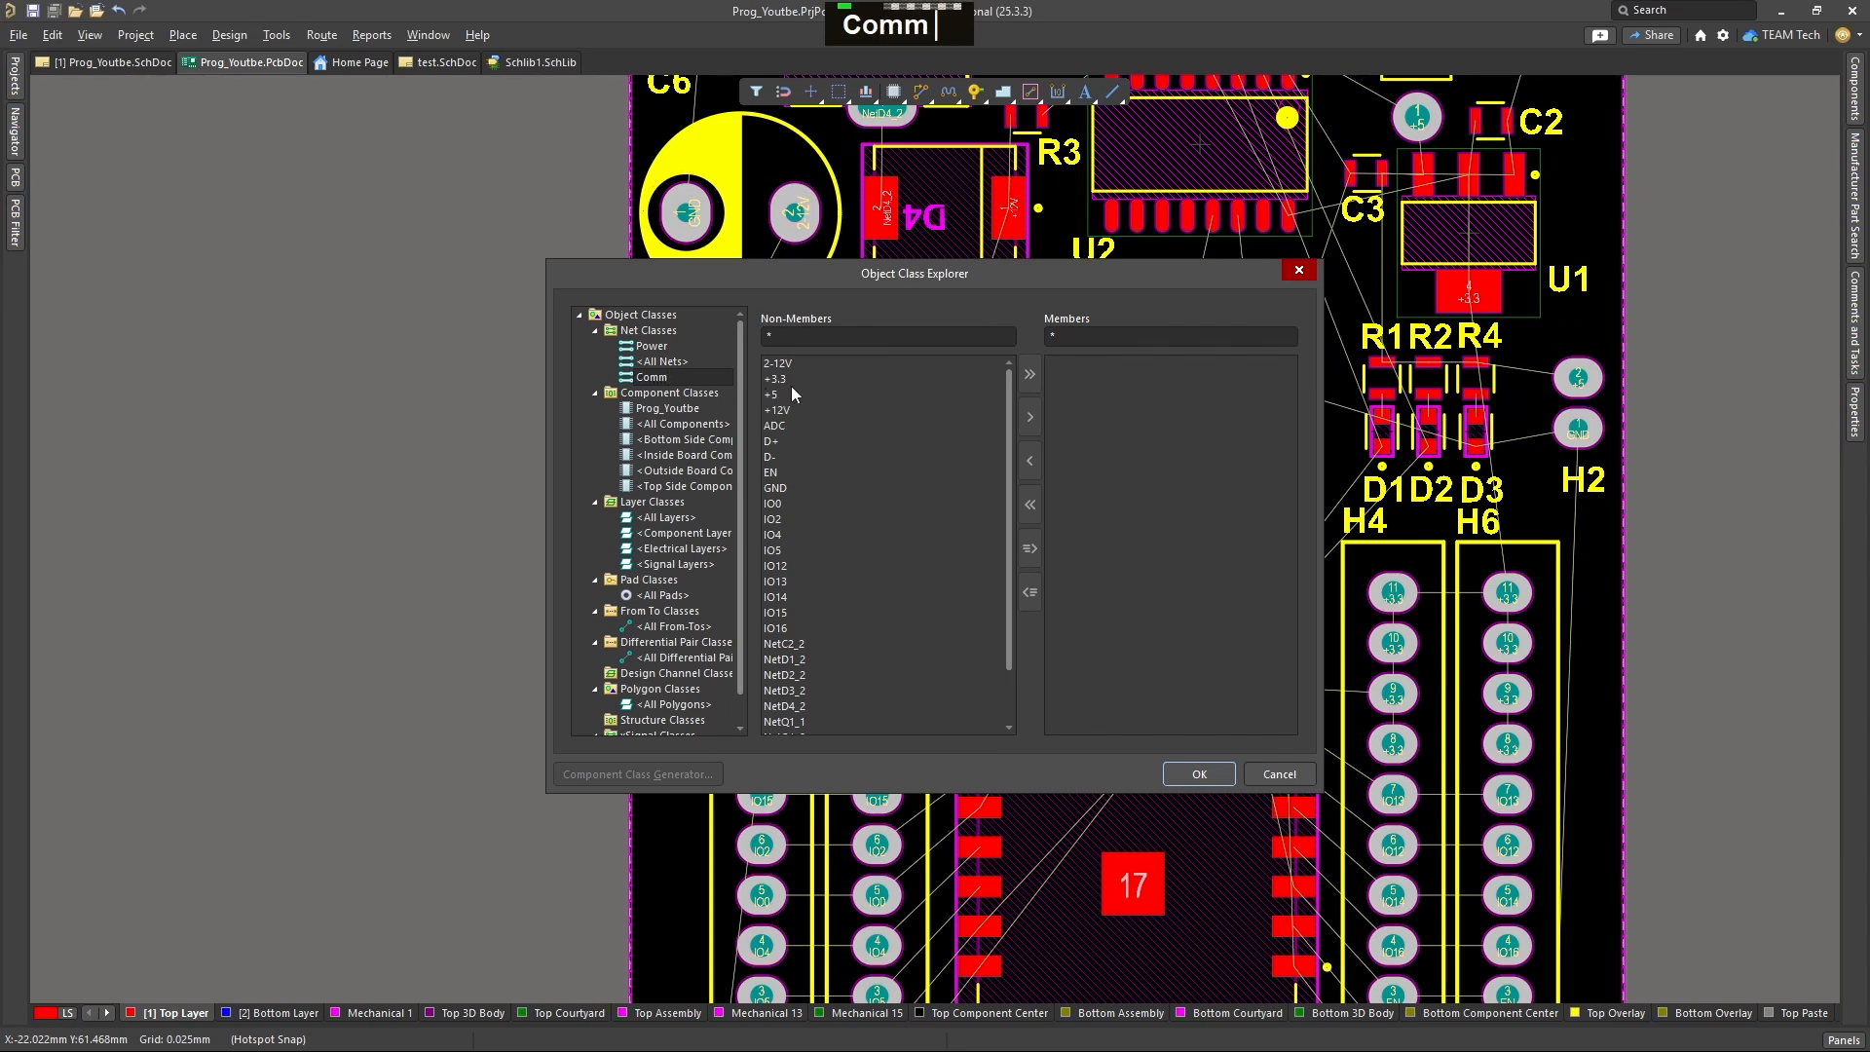
- Add the nets D+, D-, EN, IO0, RST, RX and TX as members of the Comm net class
click(784, 441)
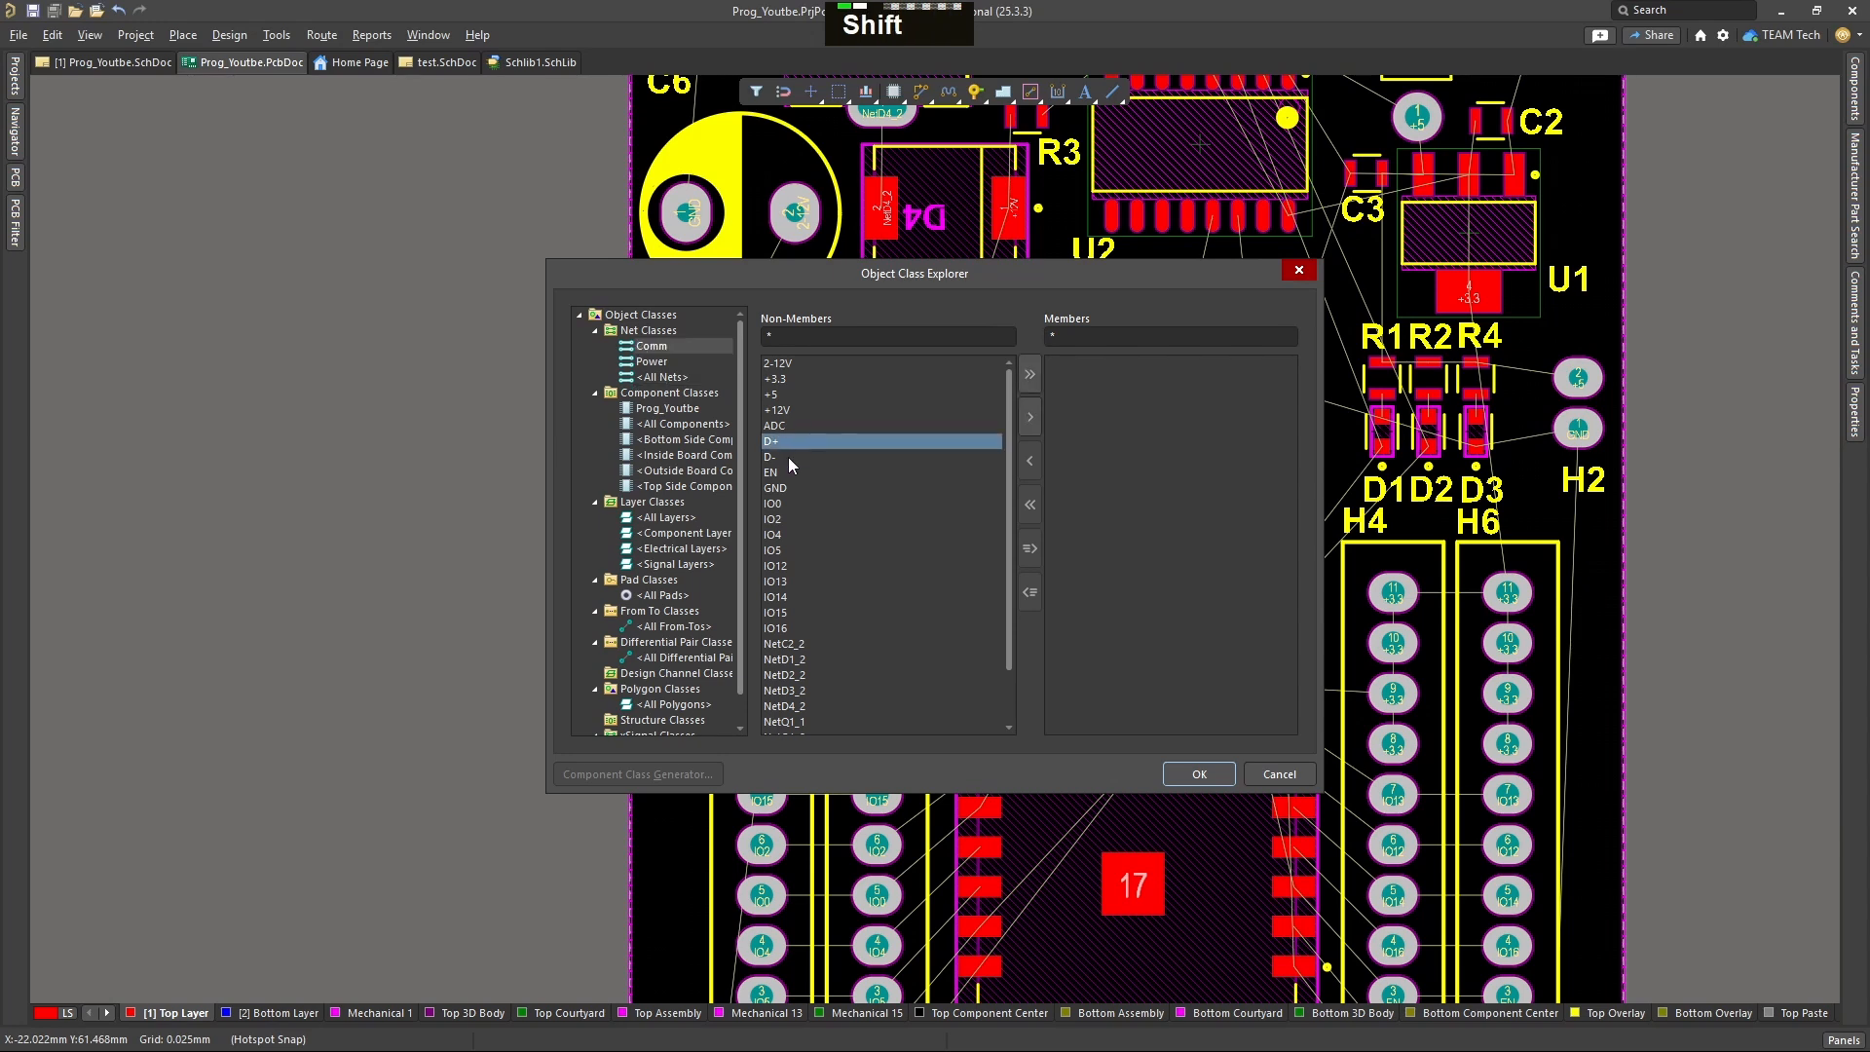
ctrl+click(787, 458)
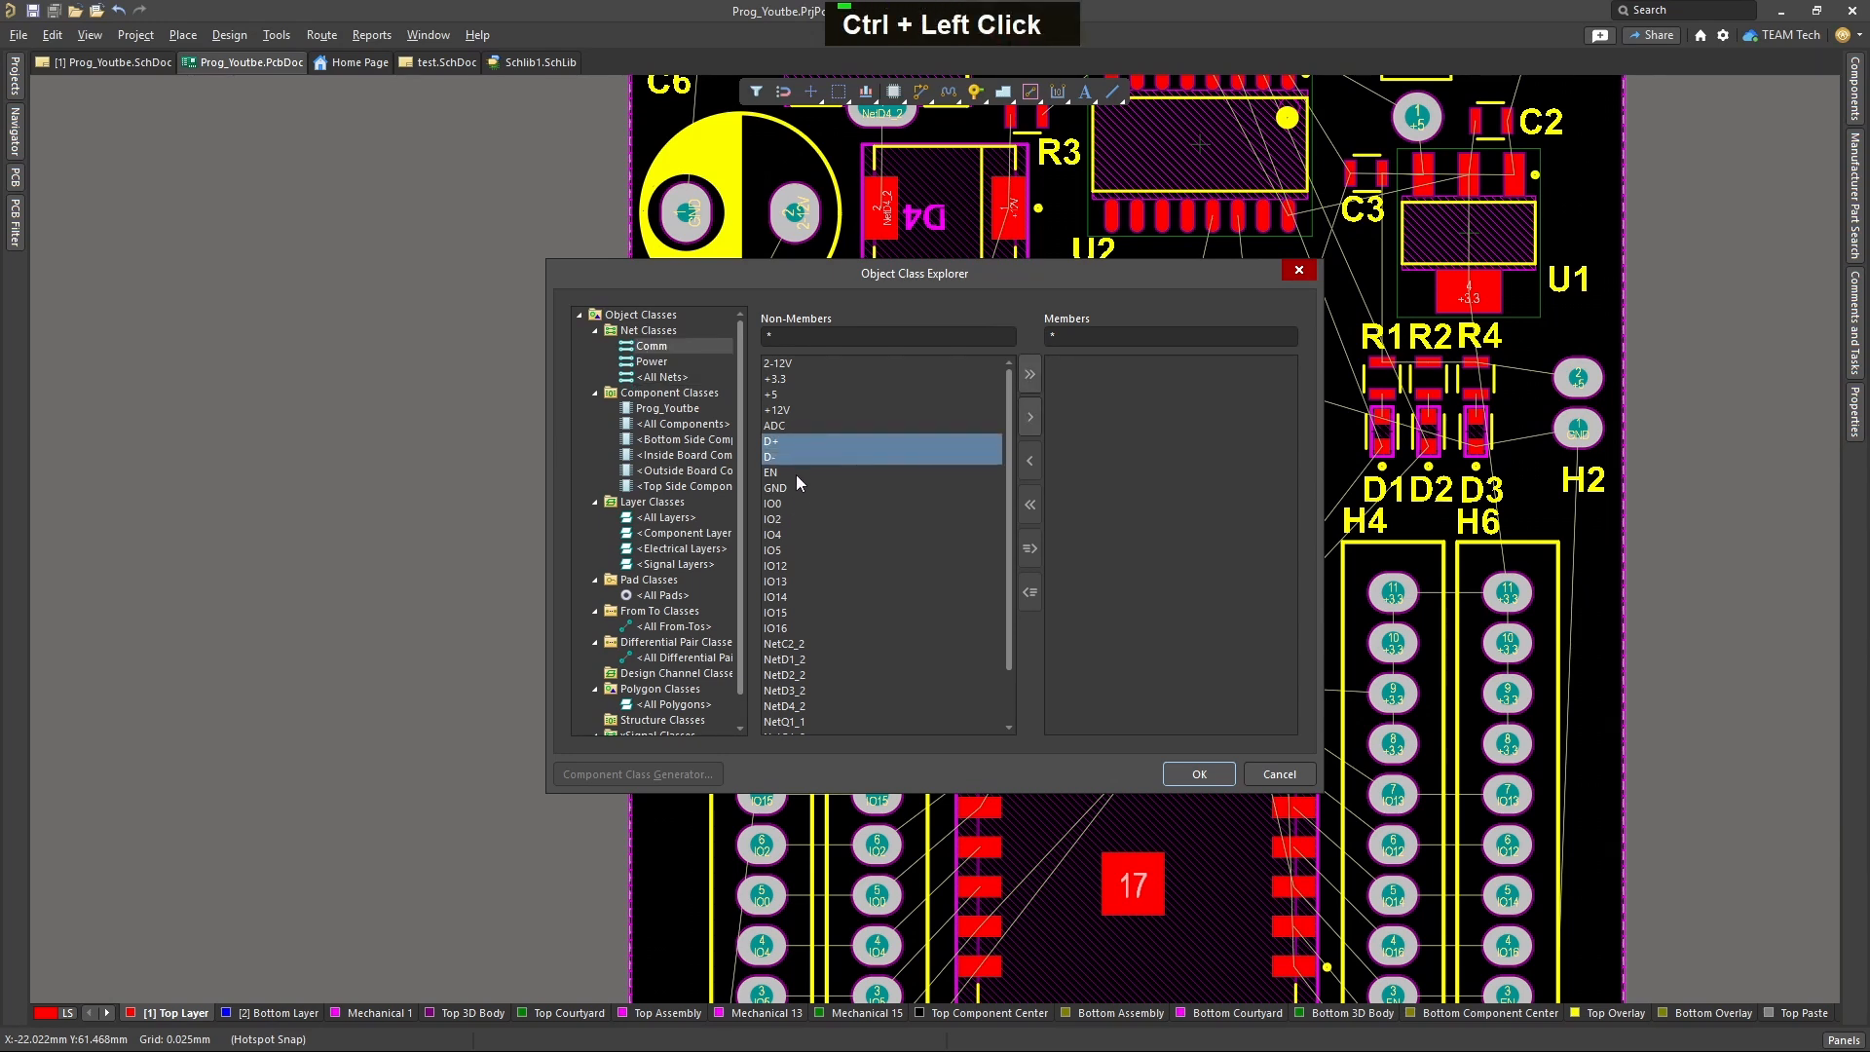
click(796, 474)
click(805, 440)
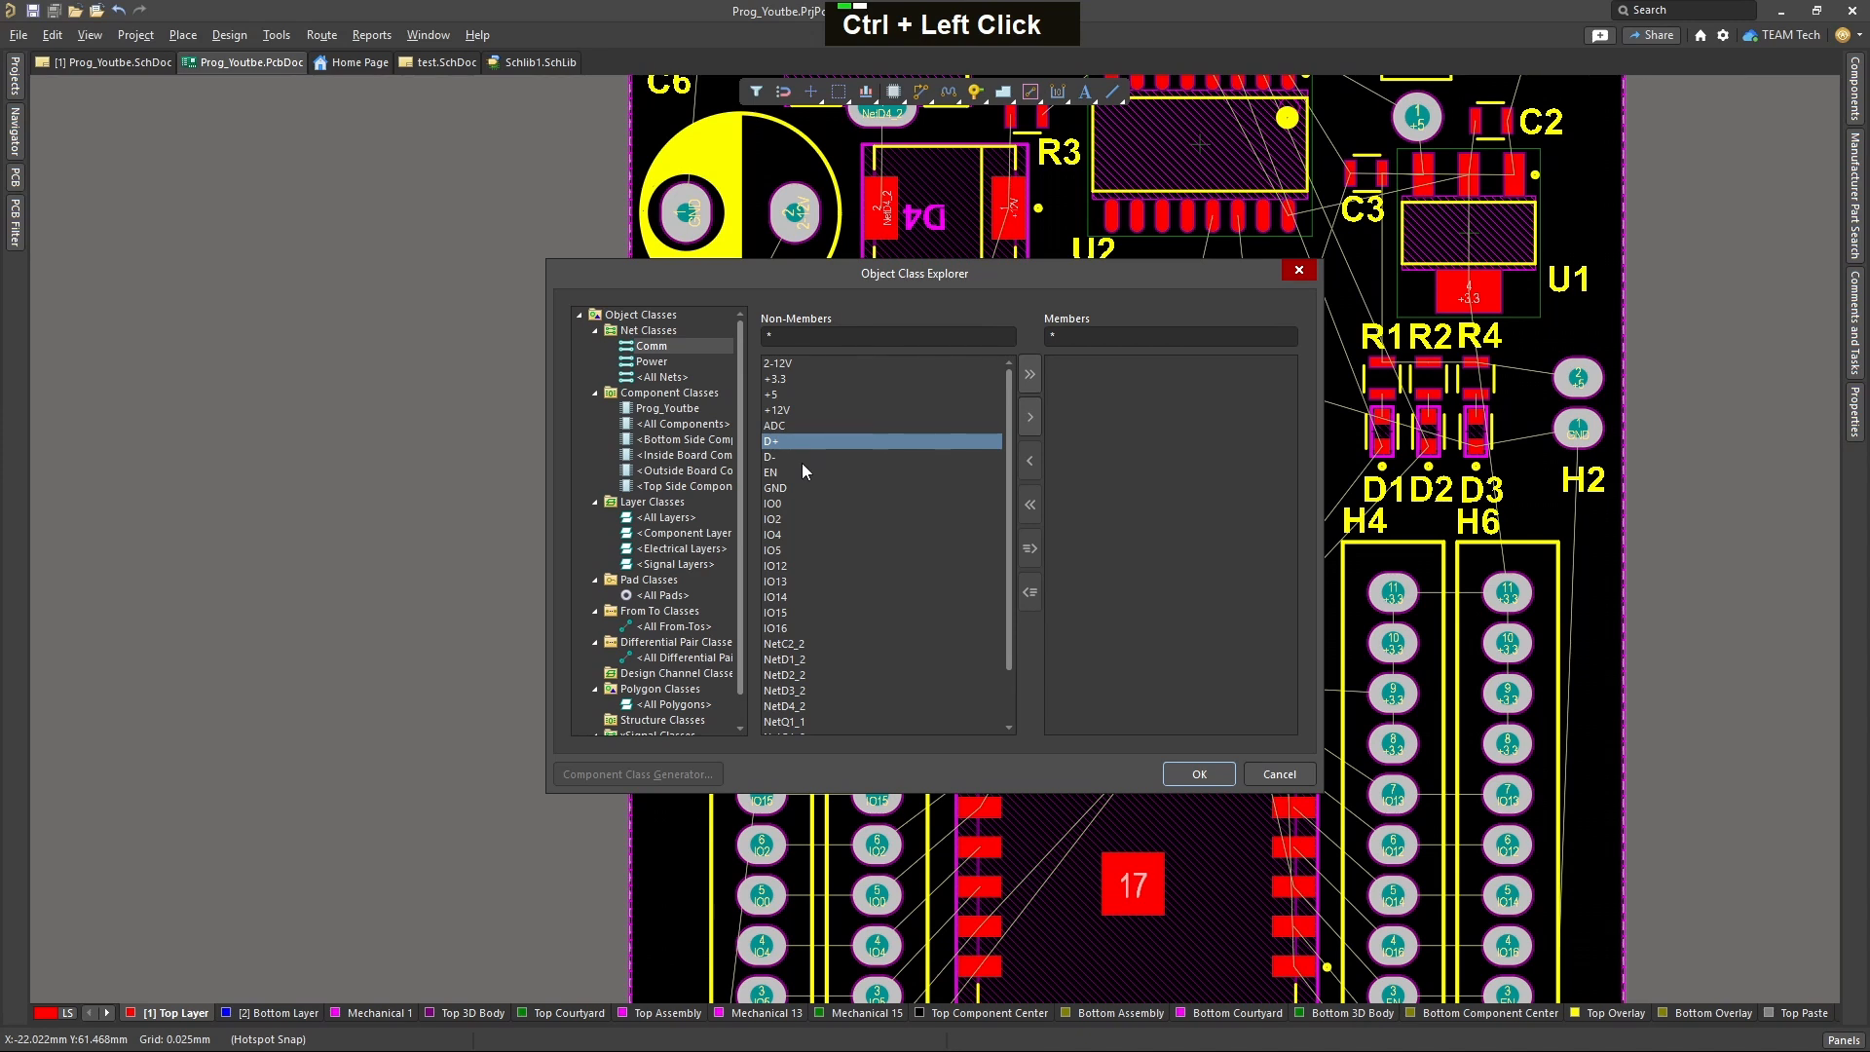
shift+click(799, 471)
scroll(952, 476, down, 2)
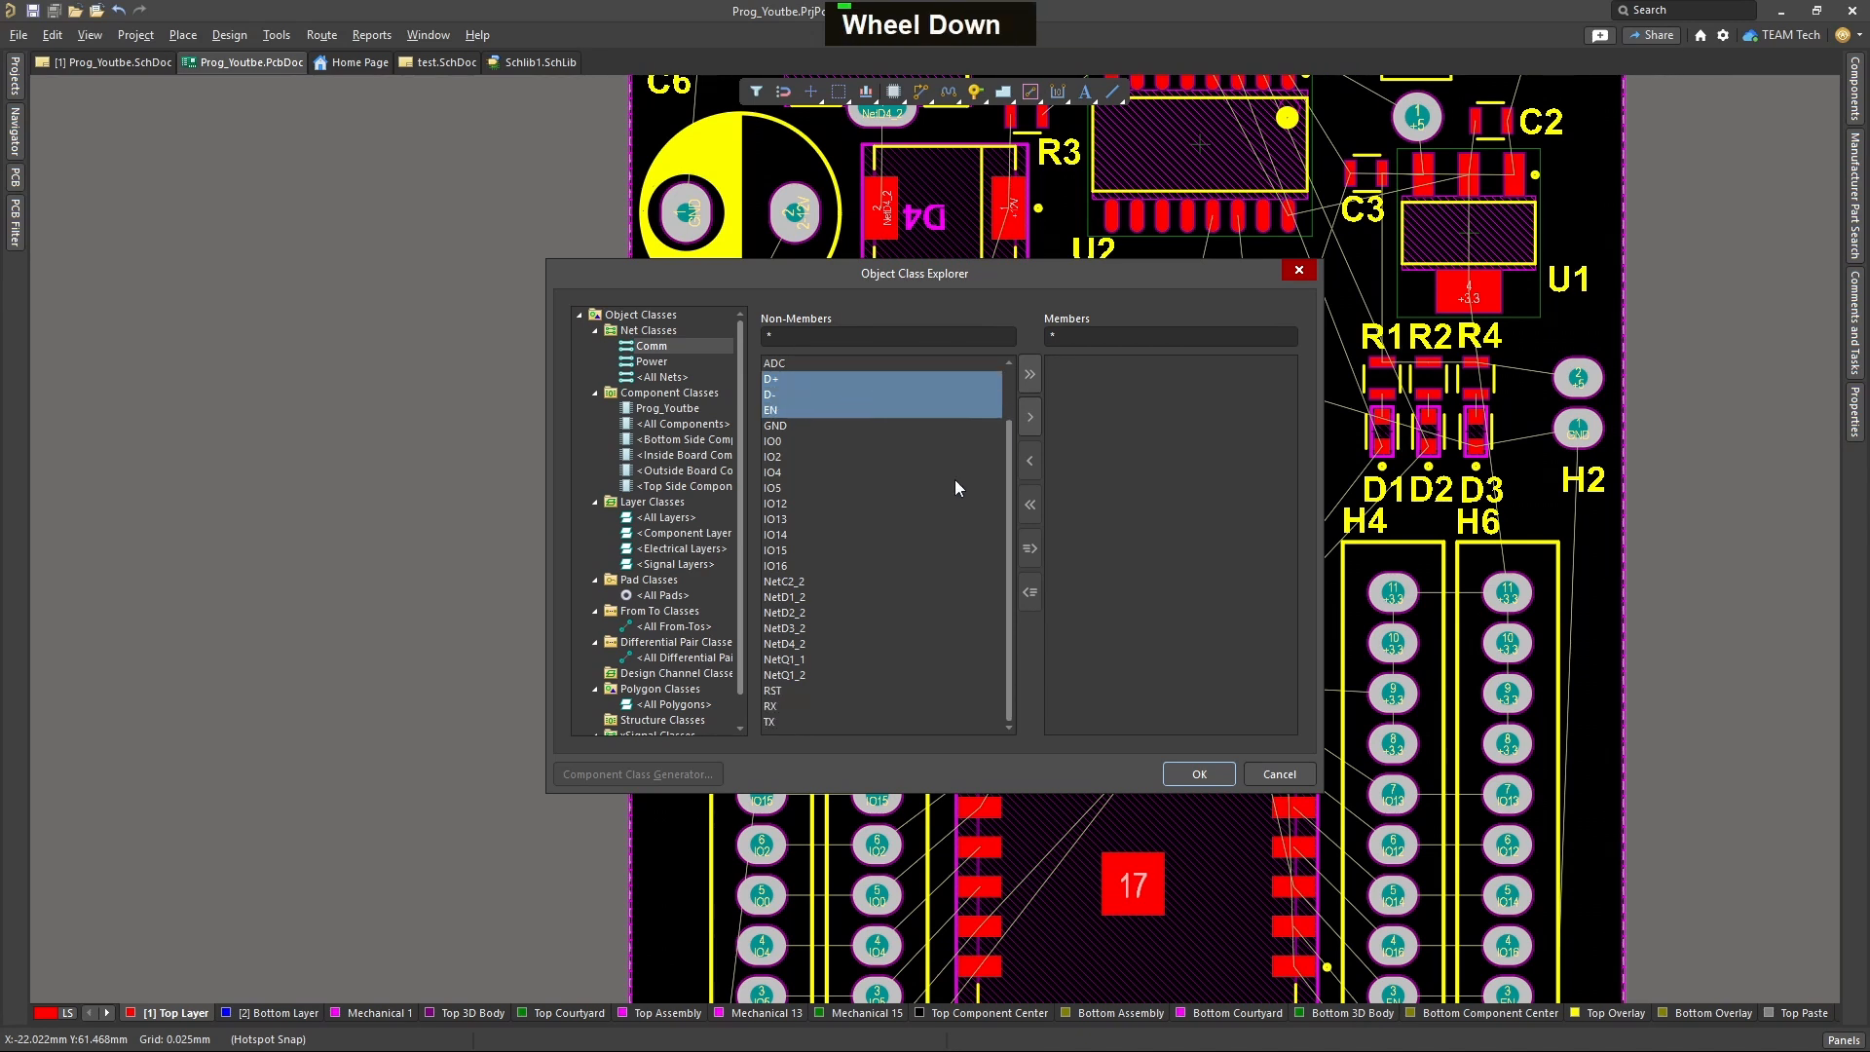
scroll(828, 453, up, 1)
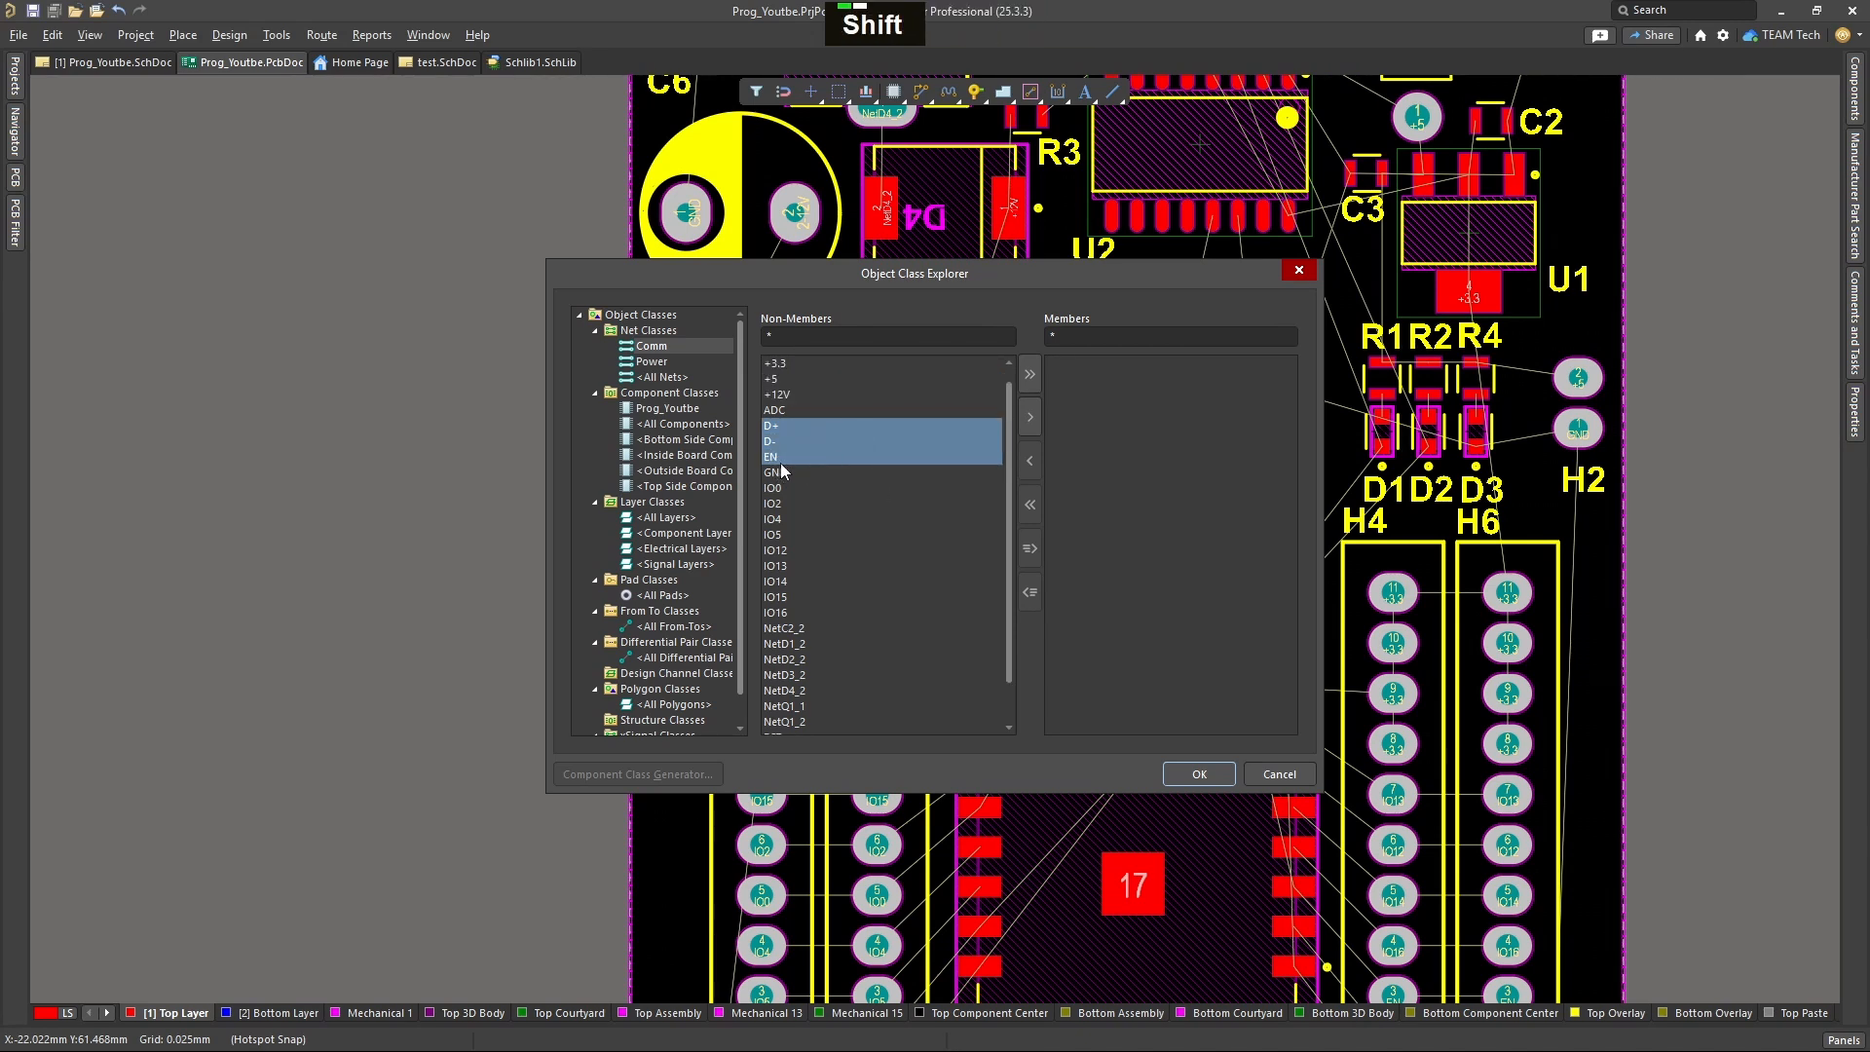
scroll(785, 482, down, 1)
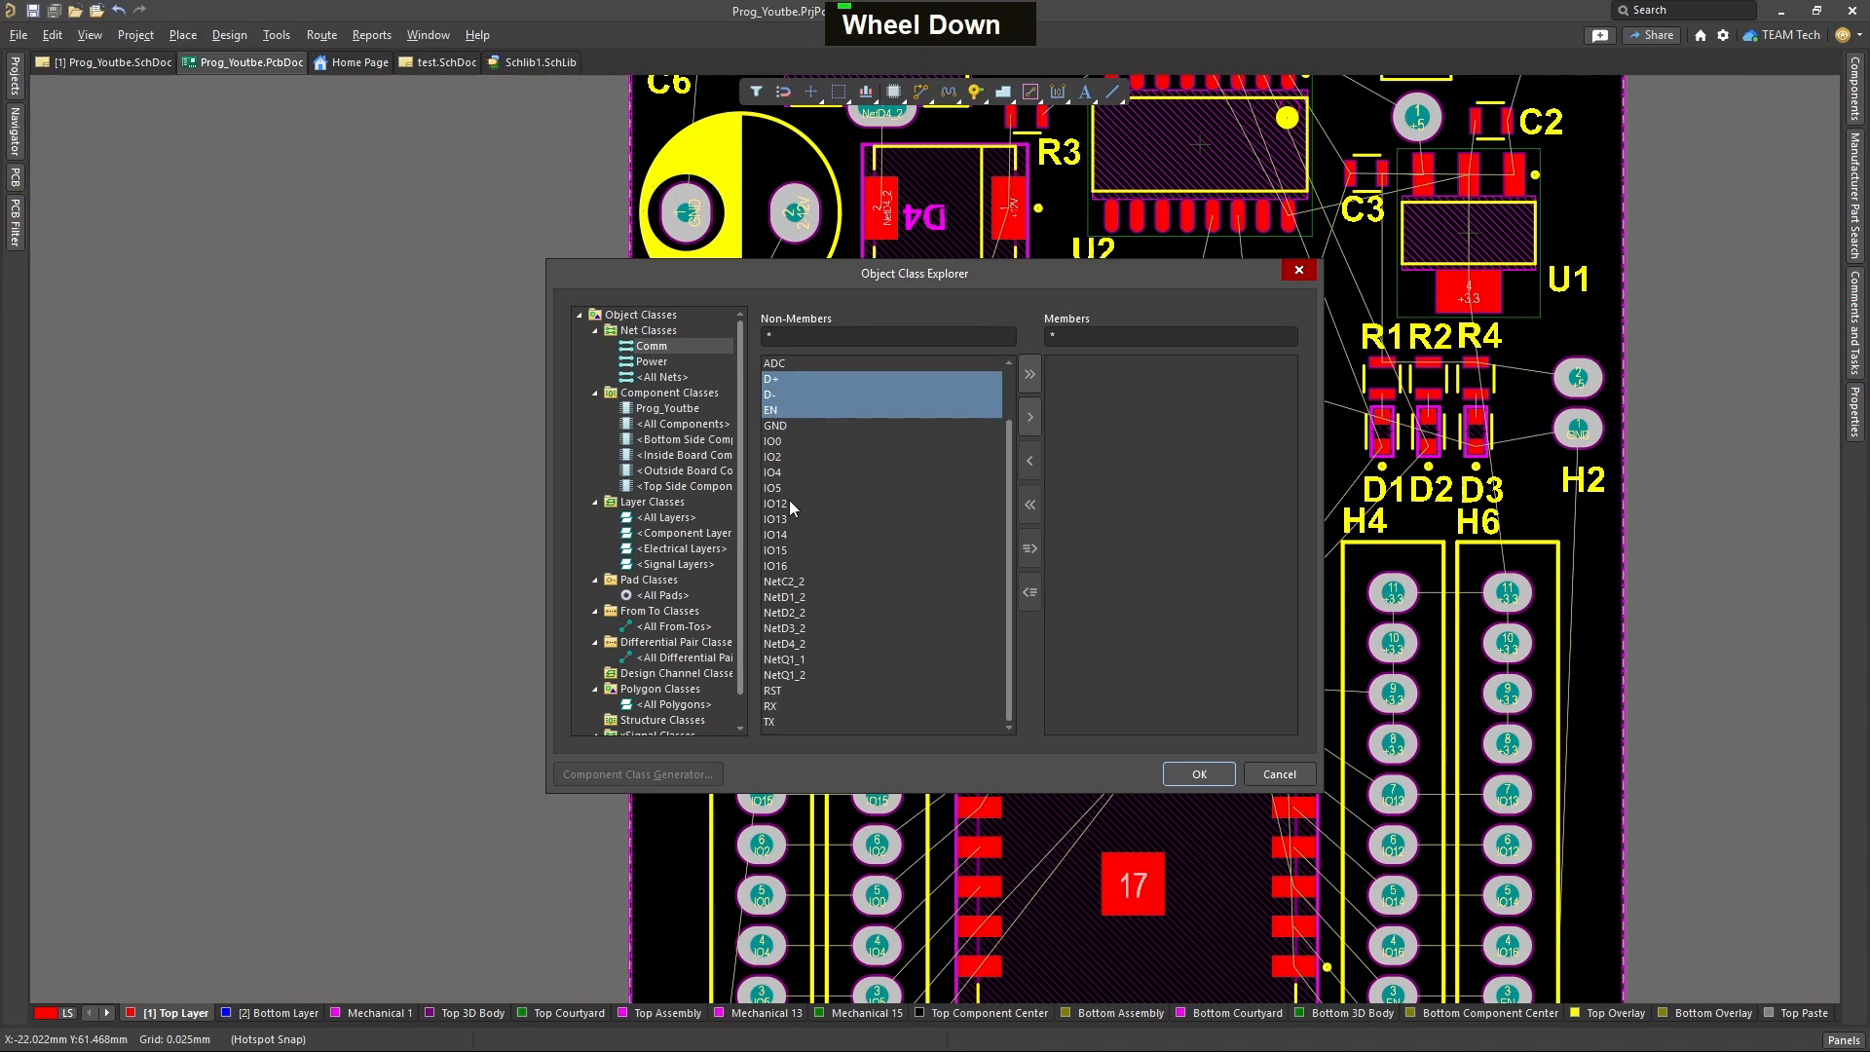
ctrl+click(782, 441)
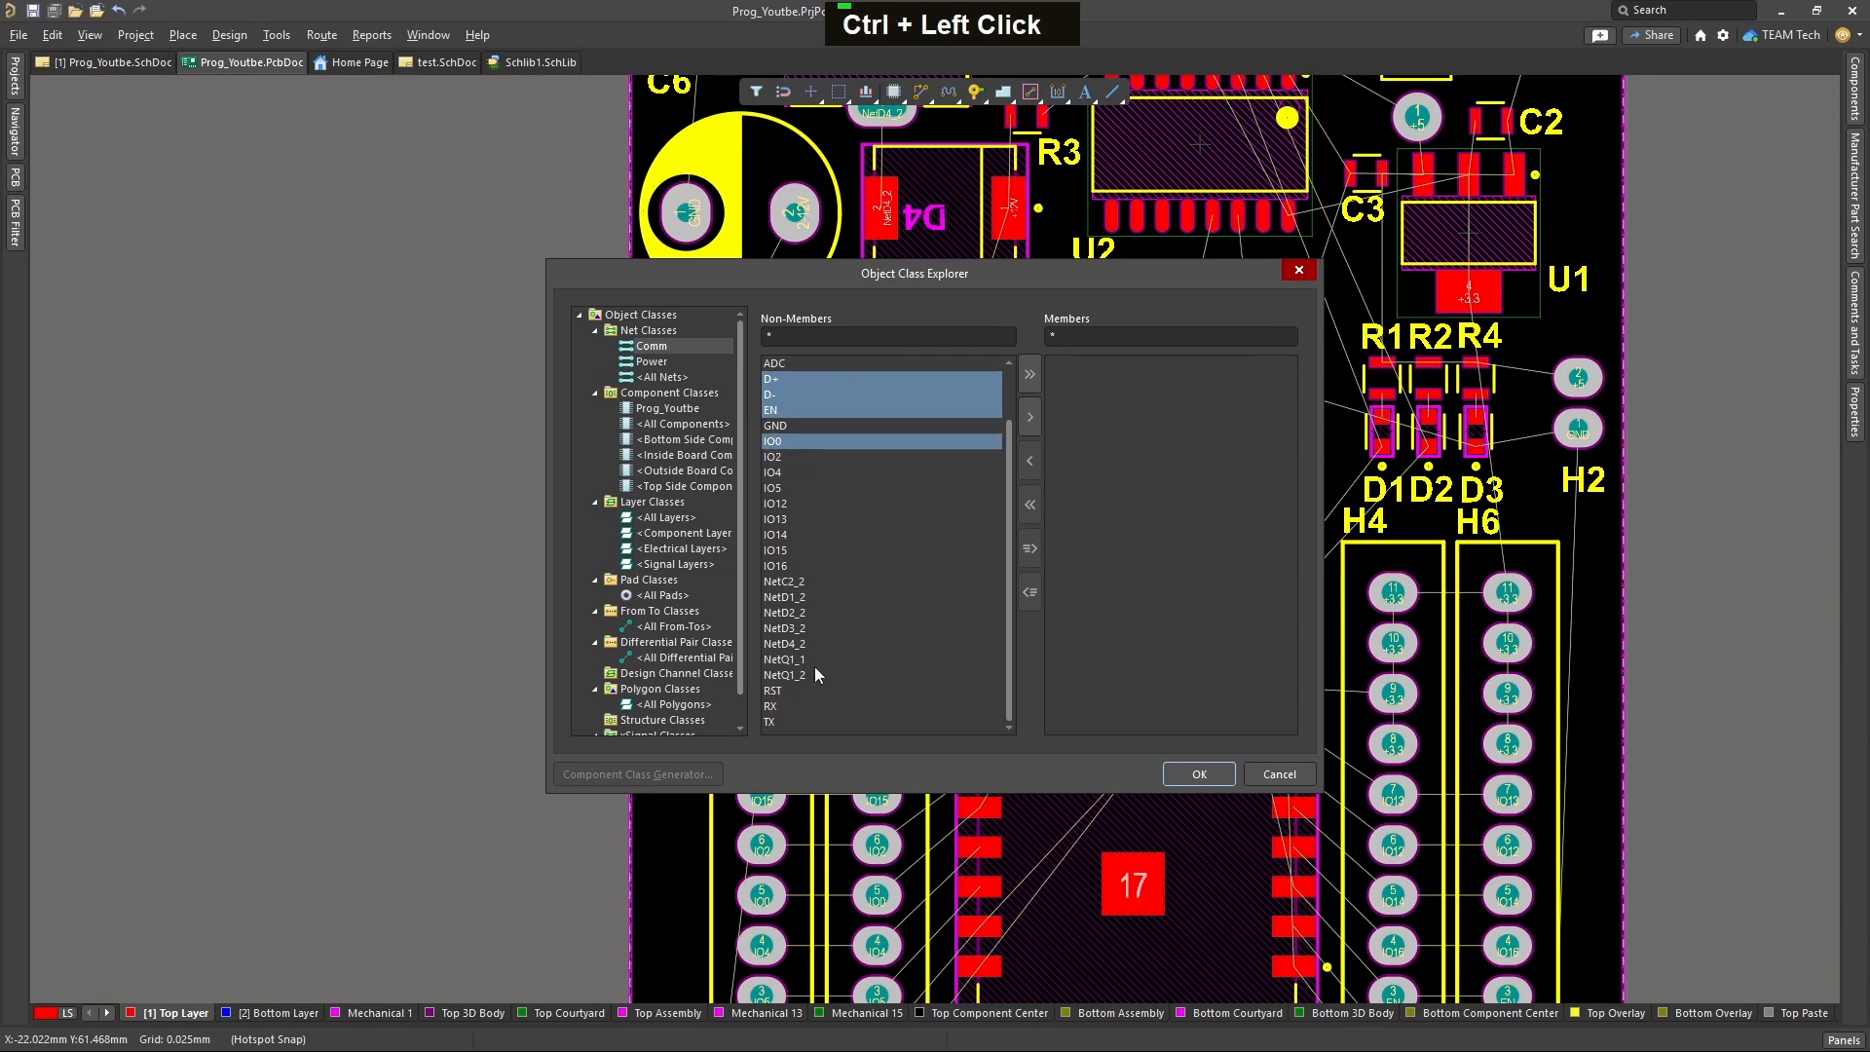
ctrl+click(786, 690)
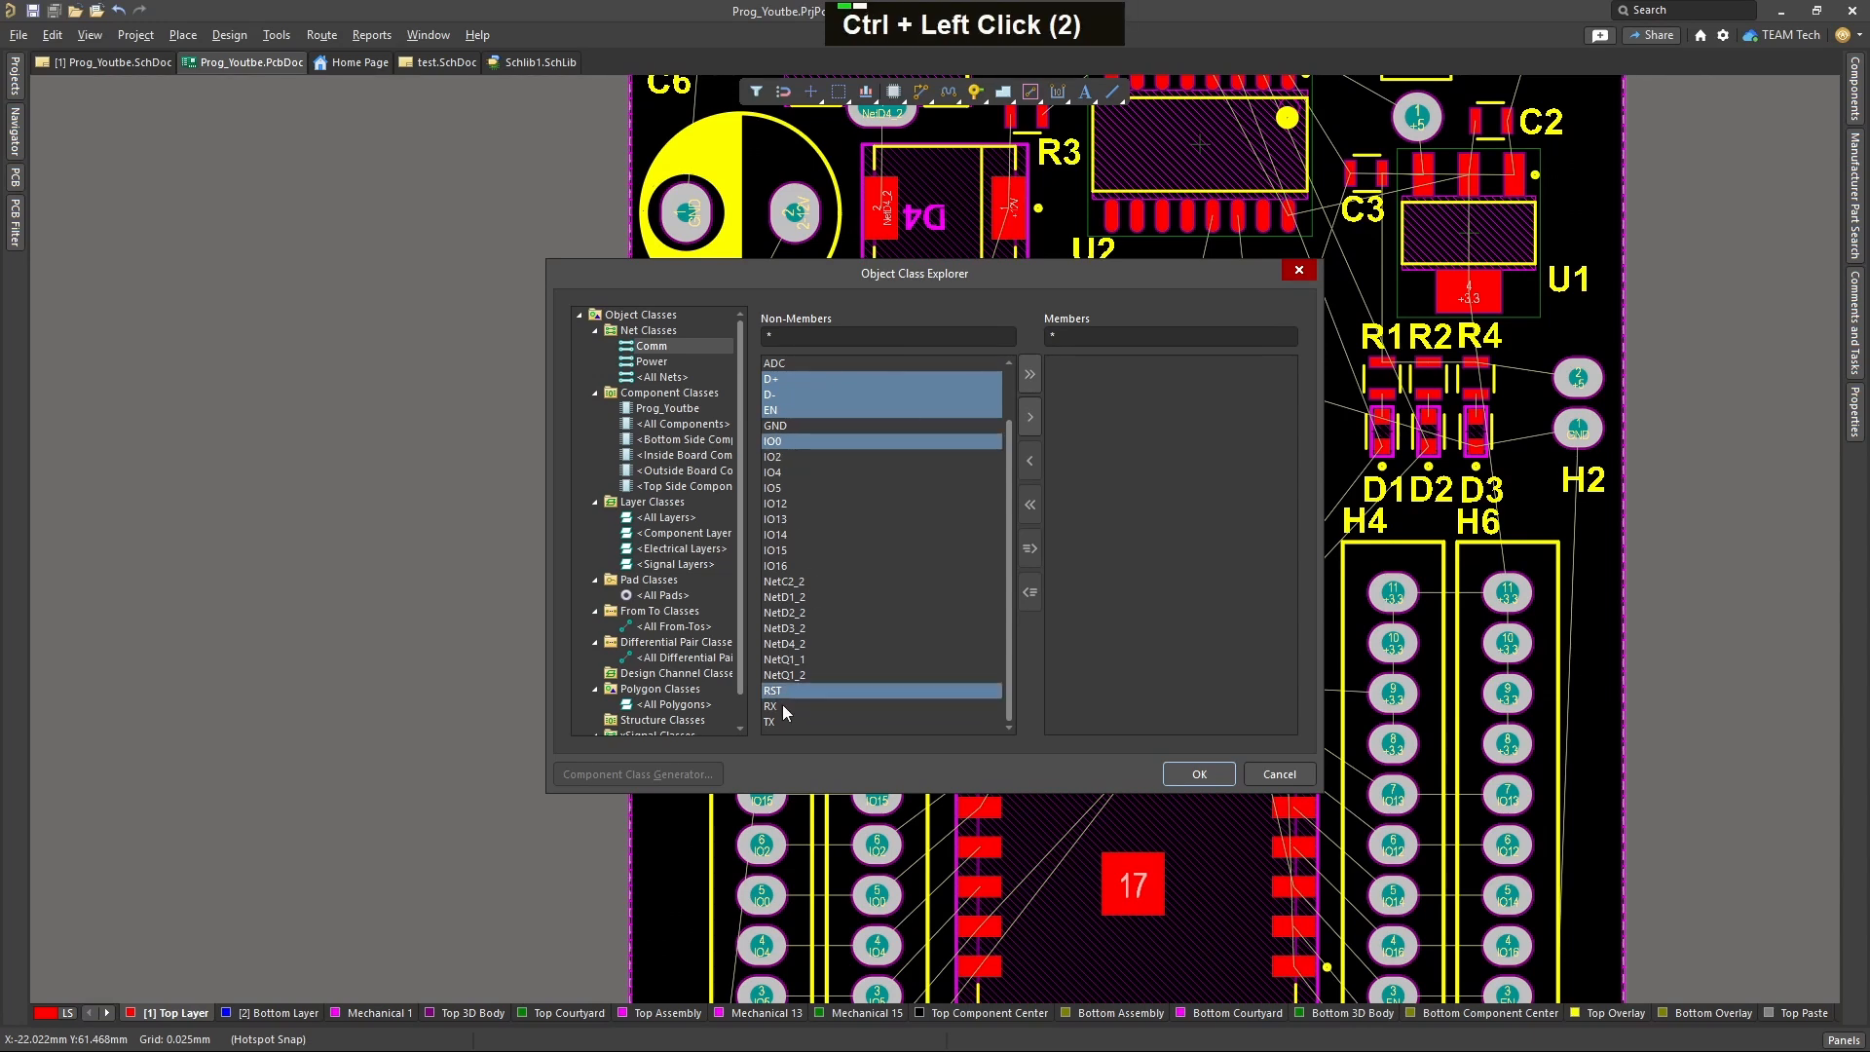
ctrl+click(785, 711)
ctrl+click(785, 721)
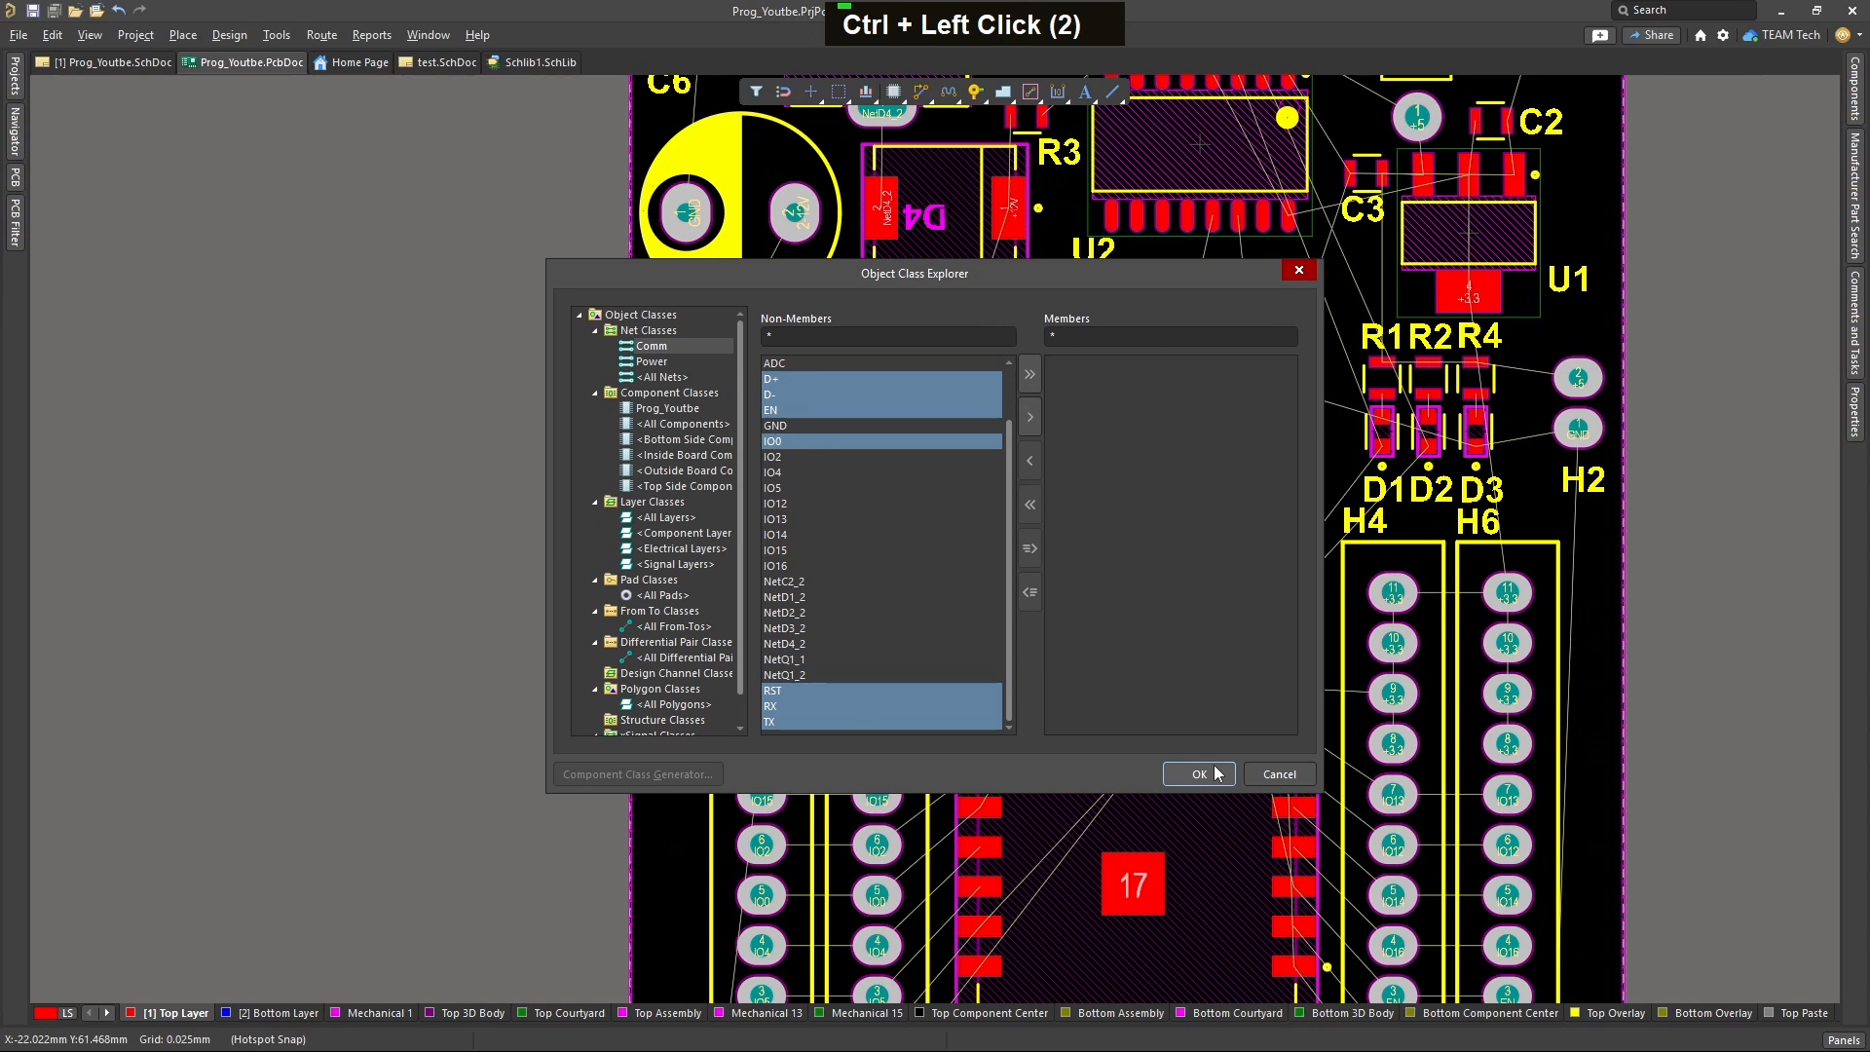
click(1030, 417)
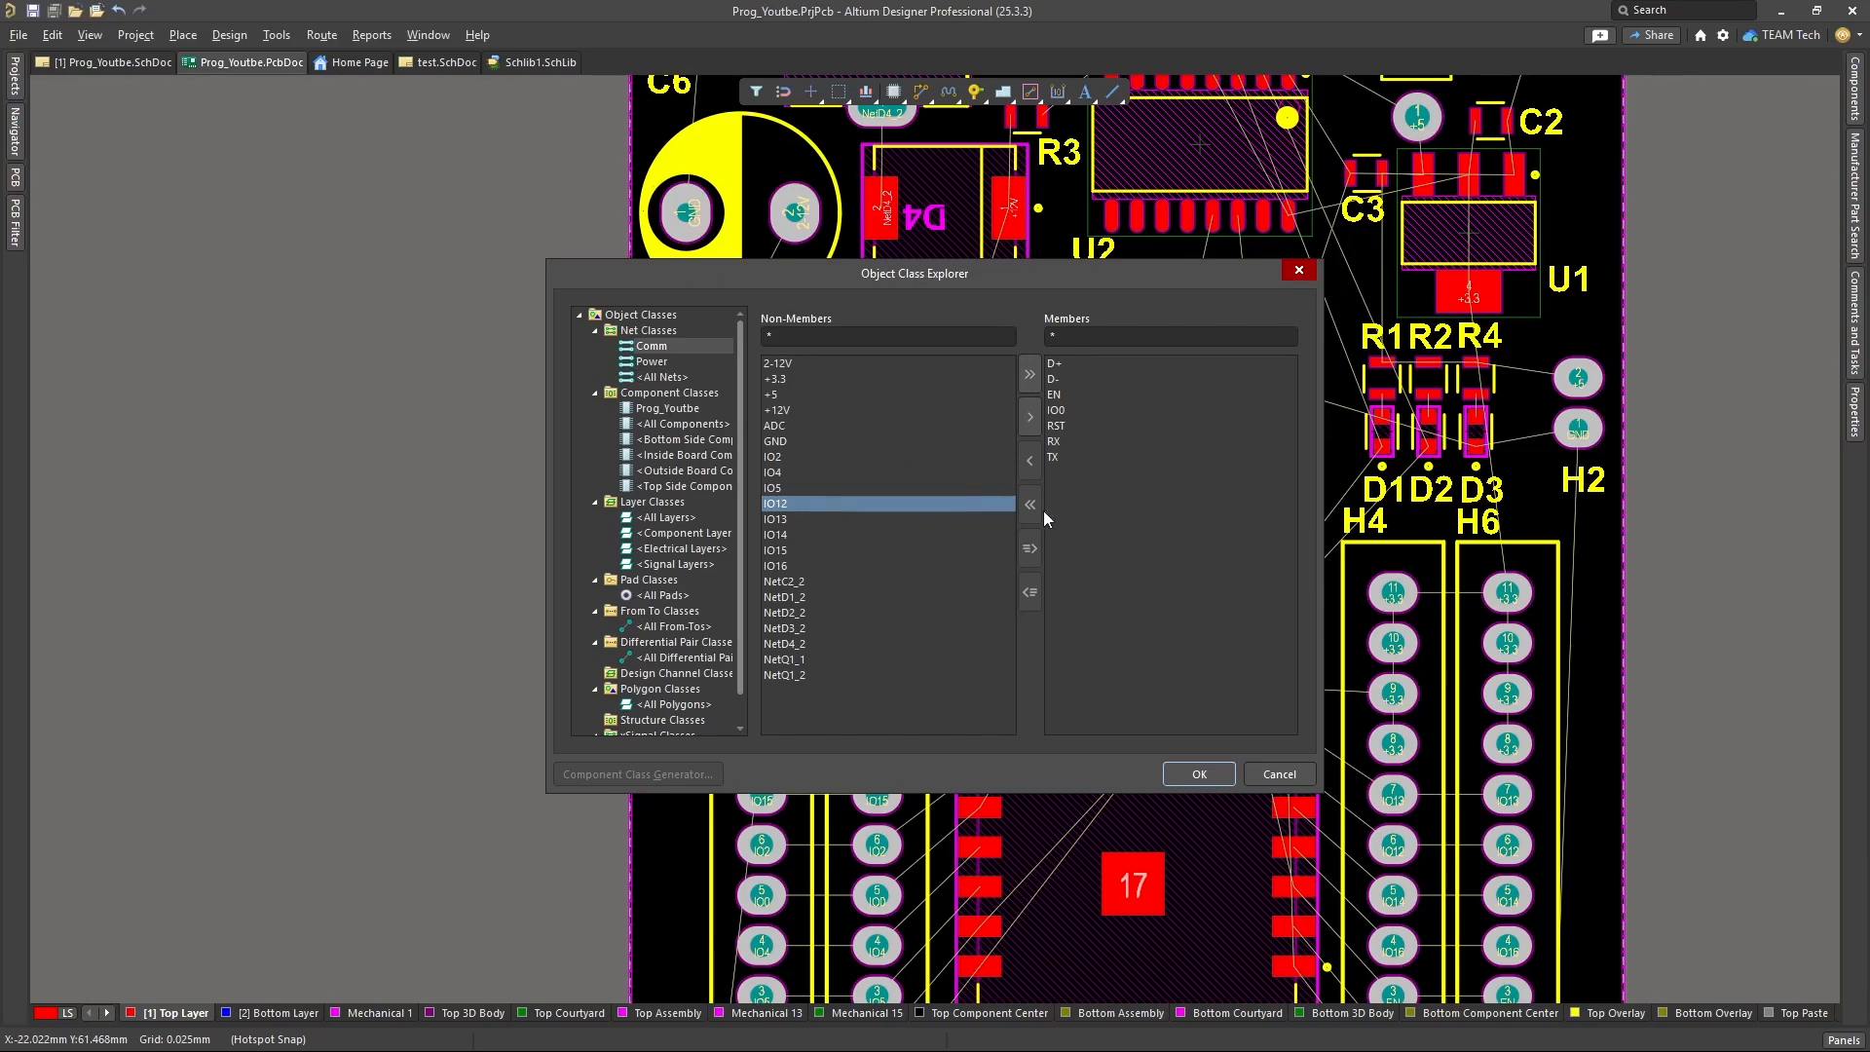
- Check the members of the Comm and Power net classes, accept the class definitions and save the PCB document
click(656, 362)
click(669, 345)
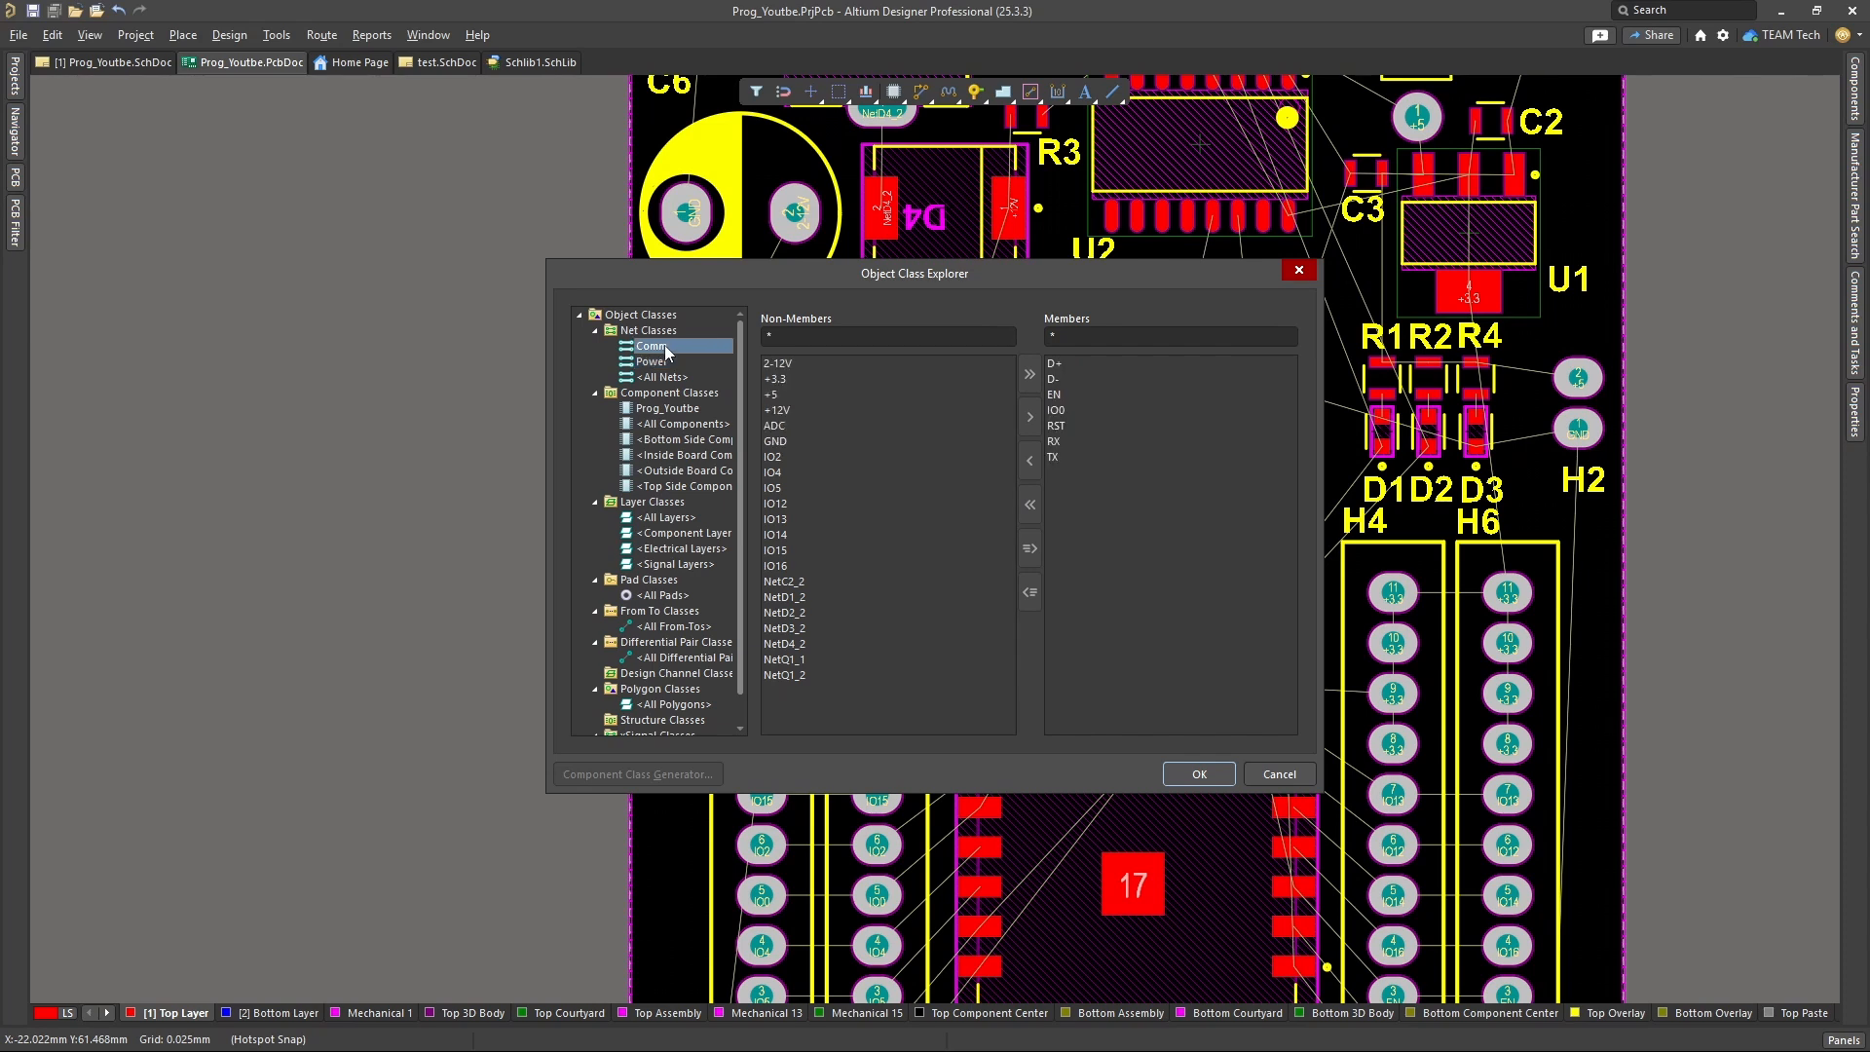
click(661, 362)
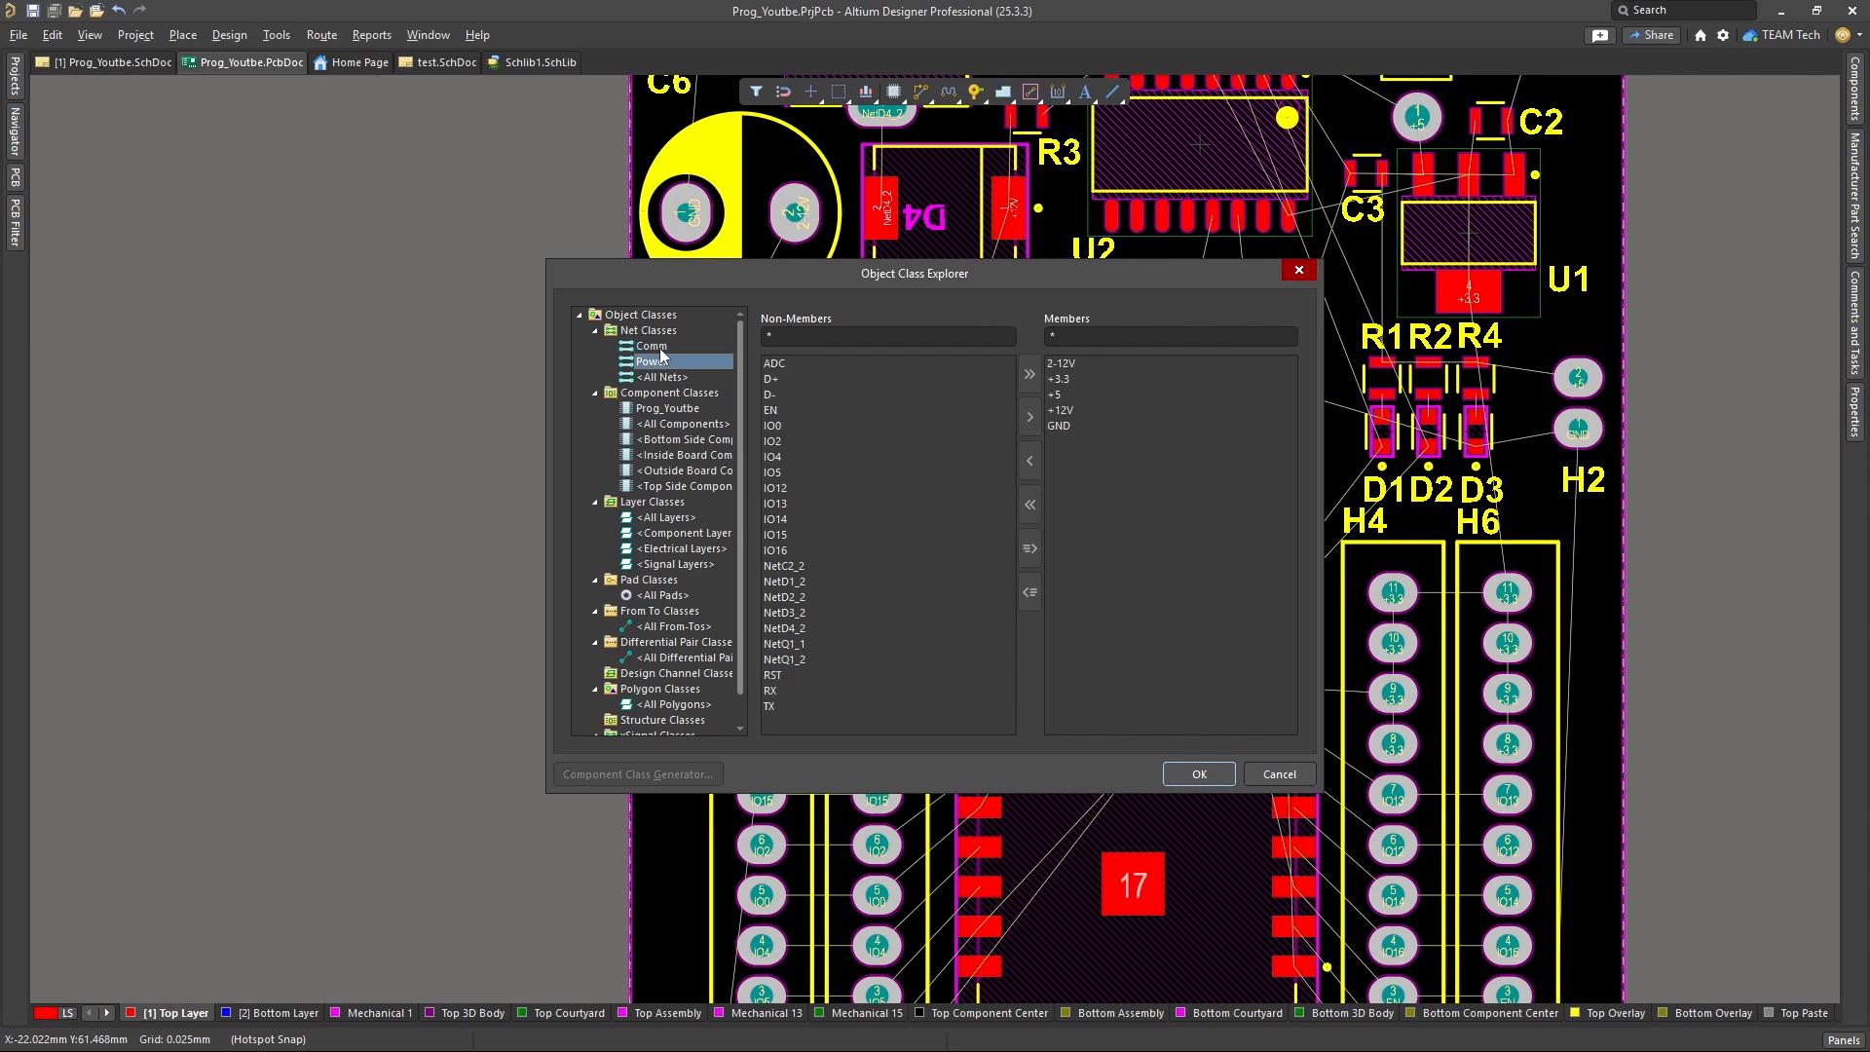
click(1194, 776)
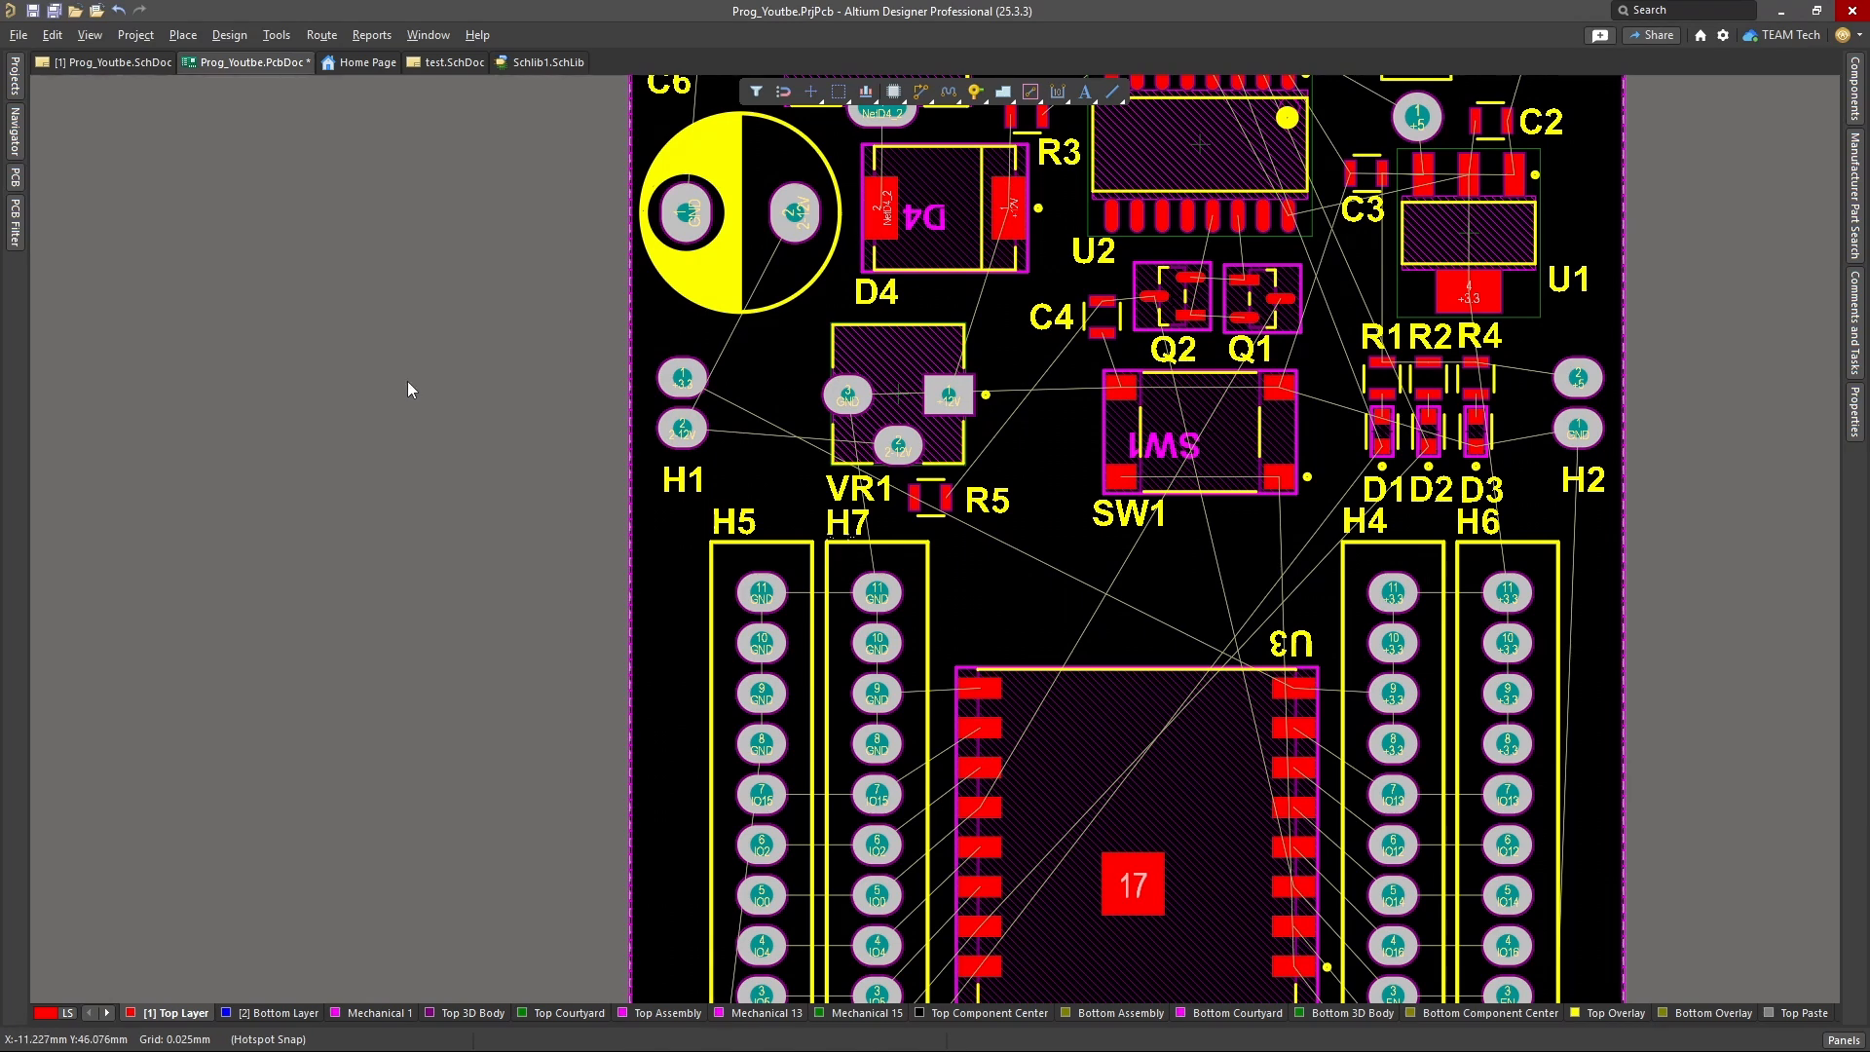
key(ctrl+s)
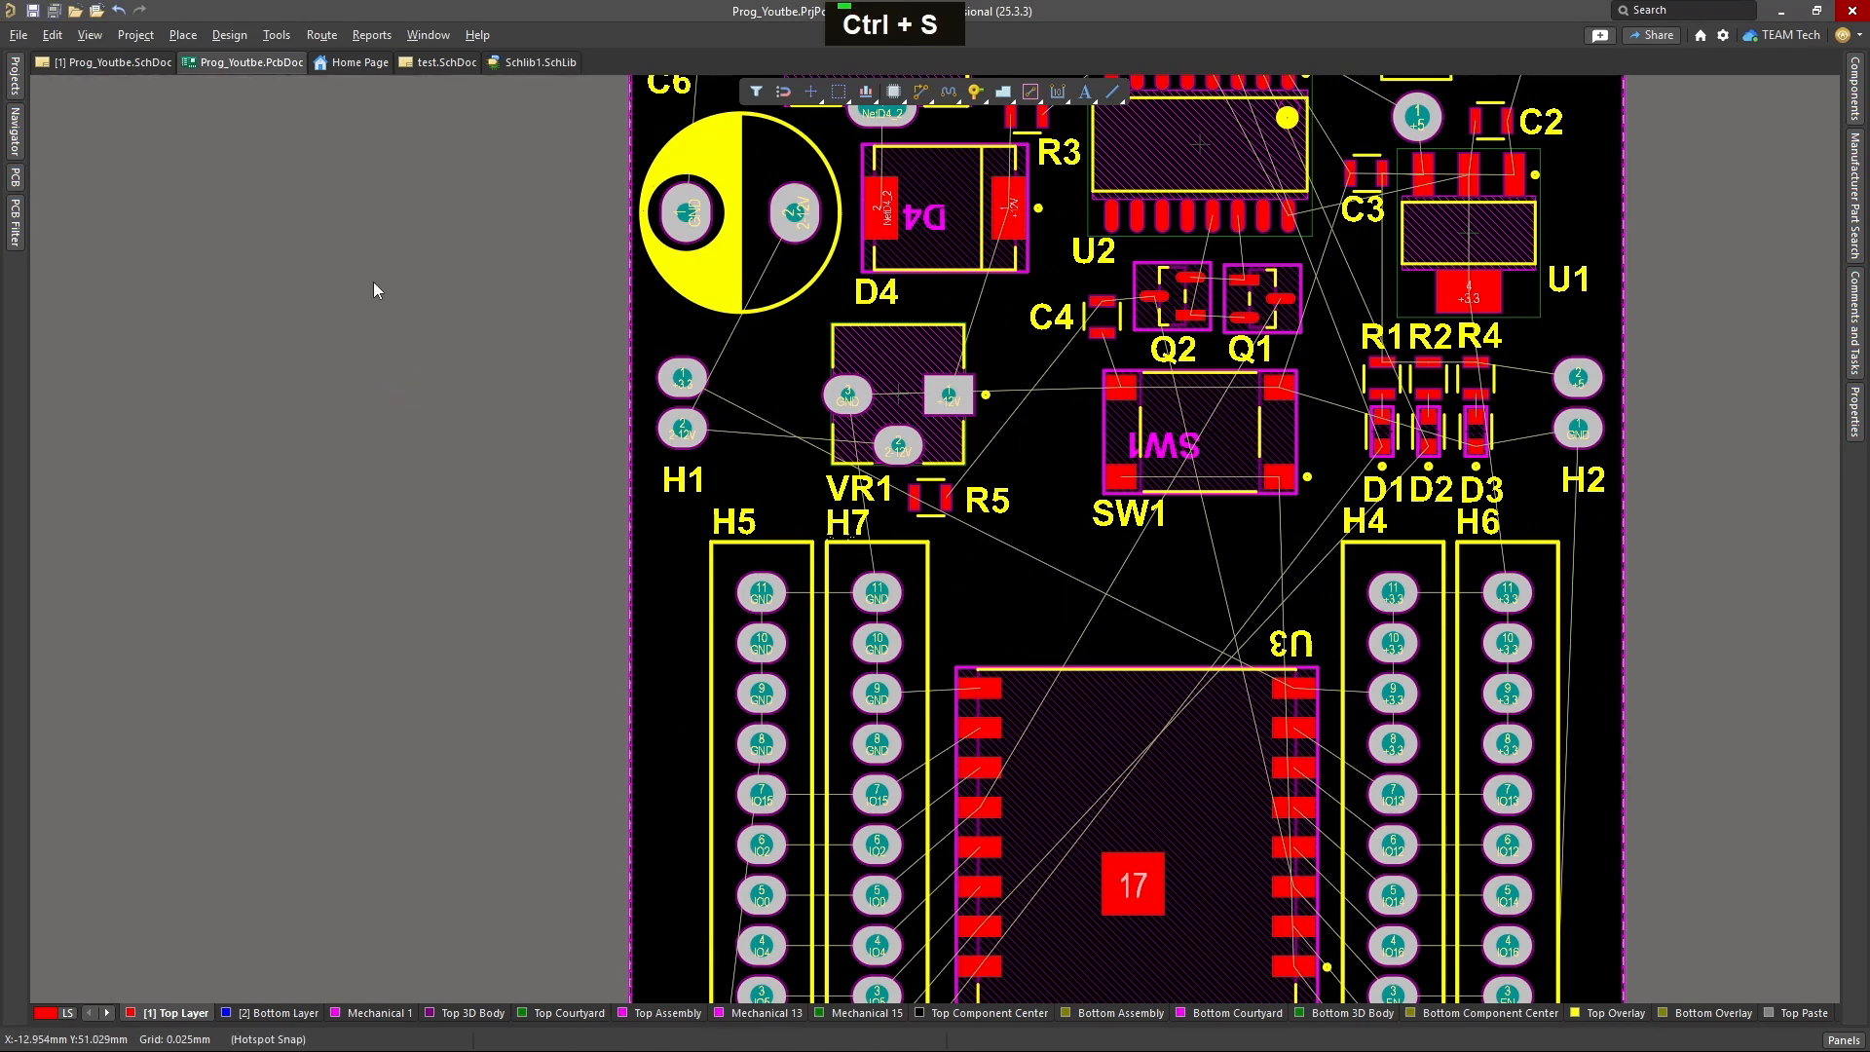
- Open the PCB design rules editor at the routing Width rule
right_drag(1014, 552, 995, 557)
ctrl+scroll(995, 556, down, 1)
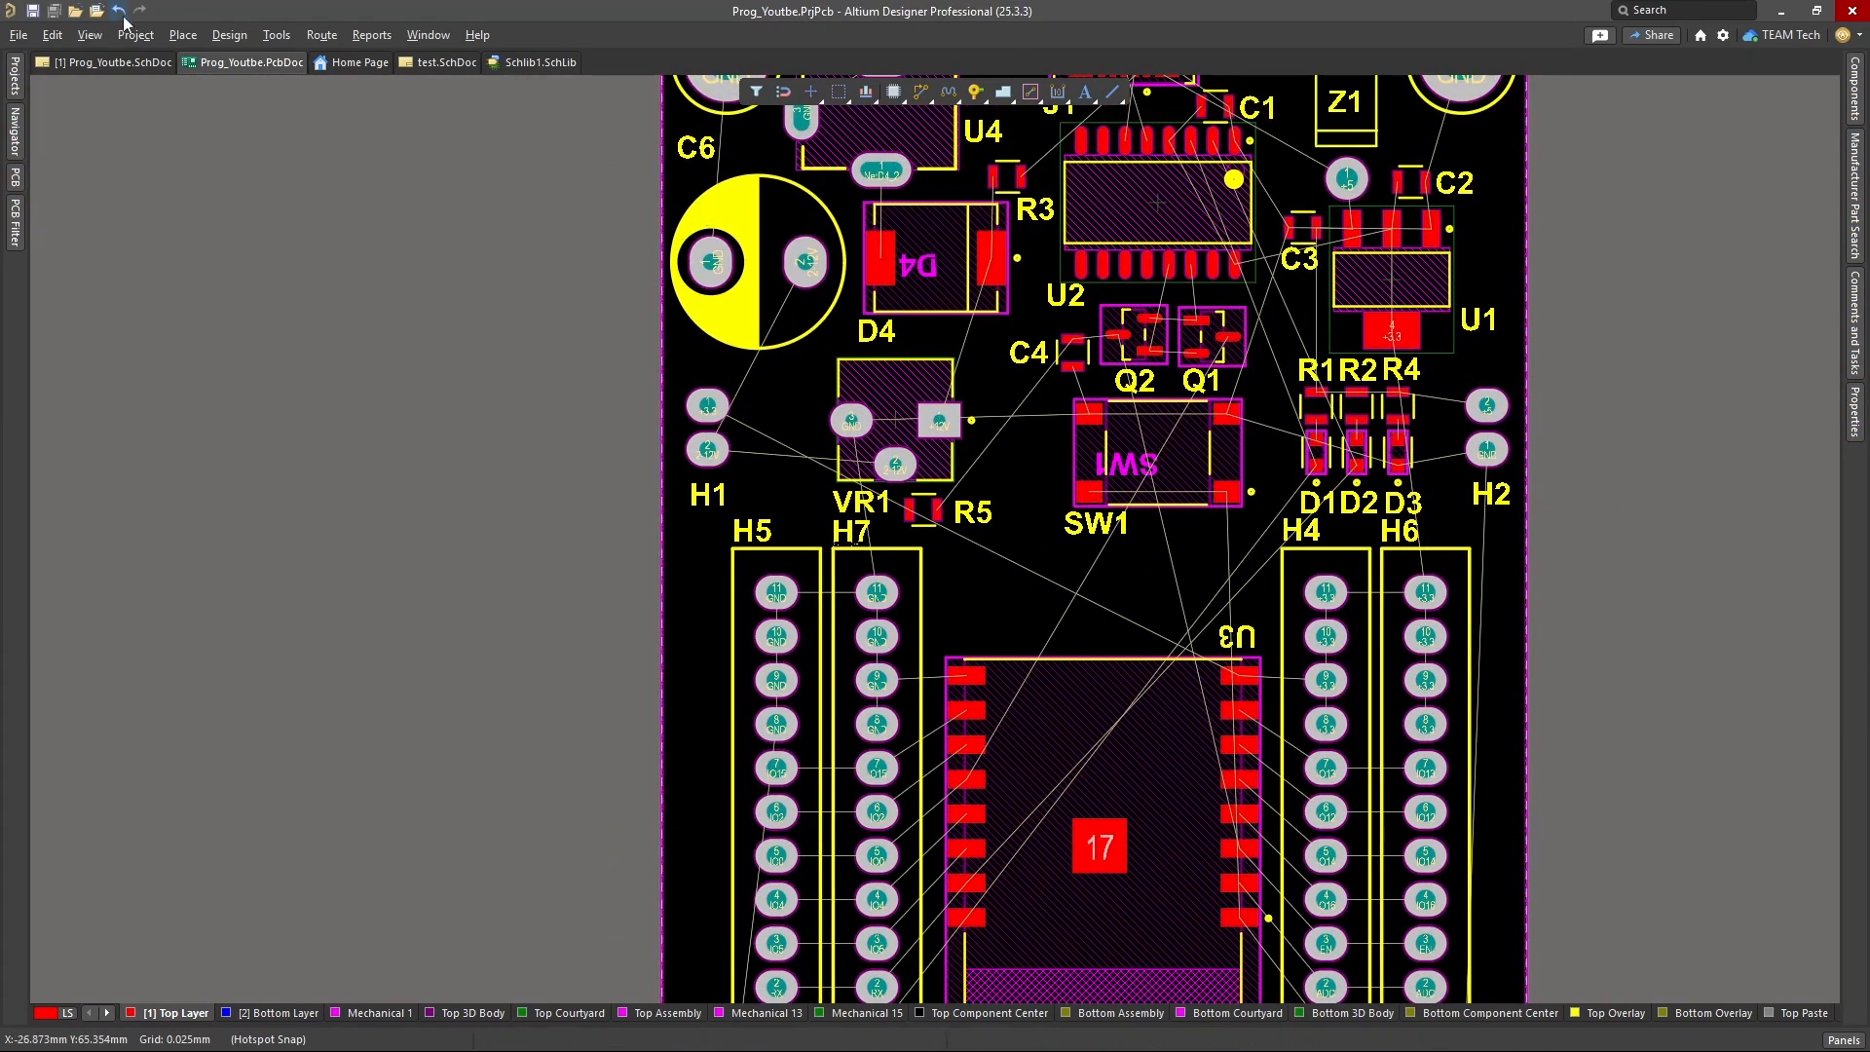
click(226, 33)
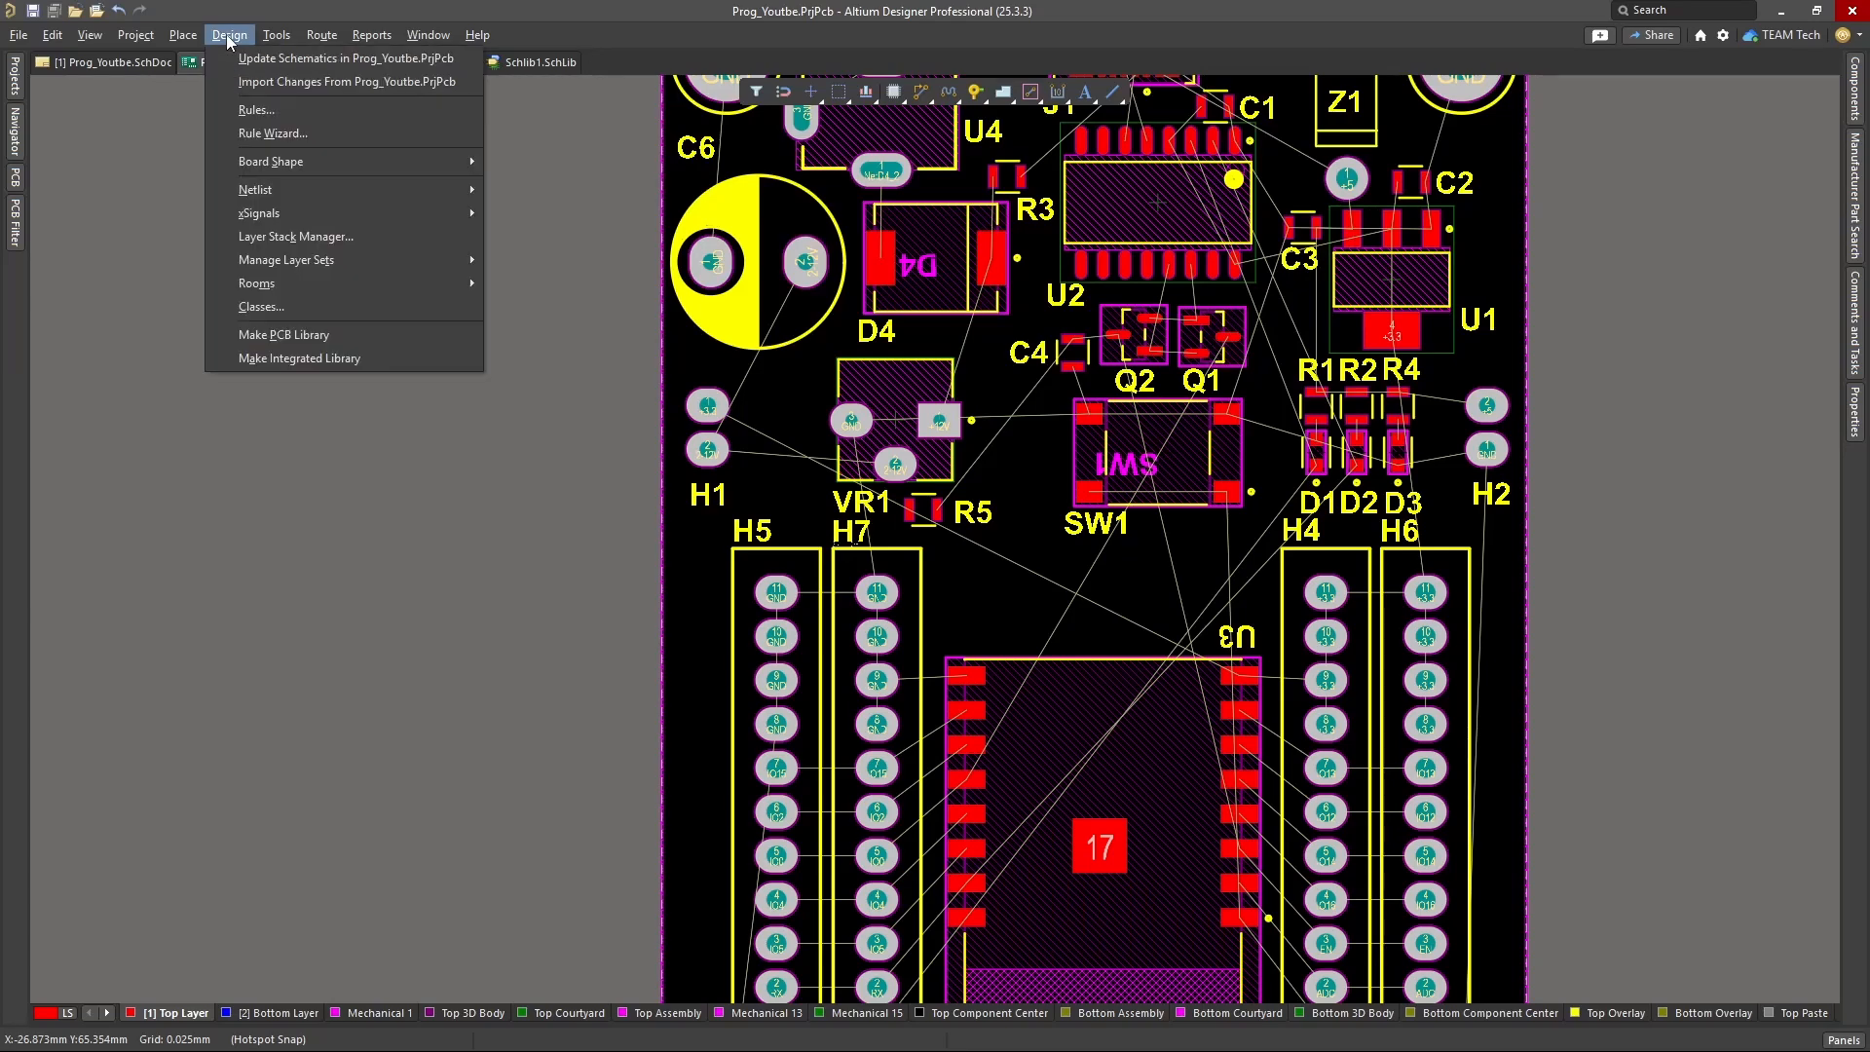
click(275, 103)
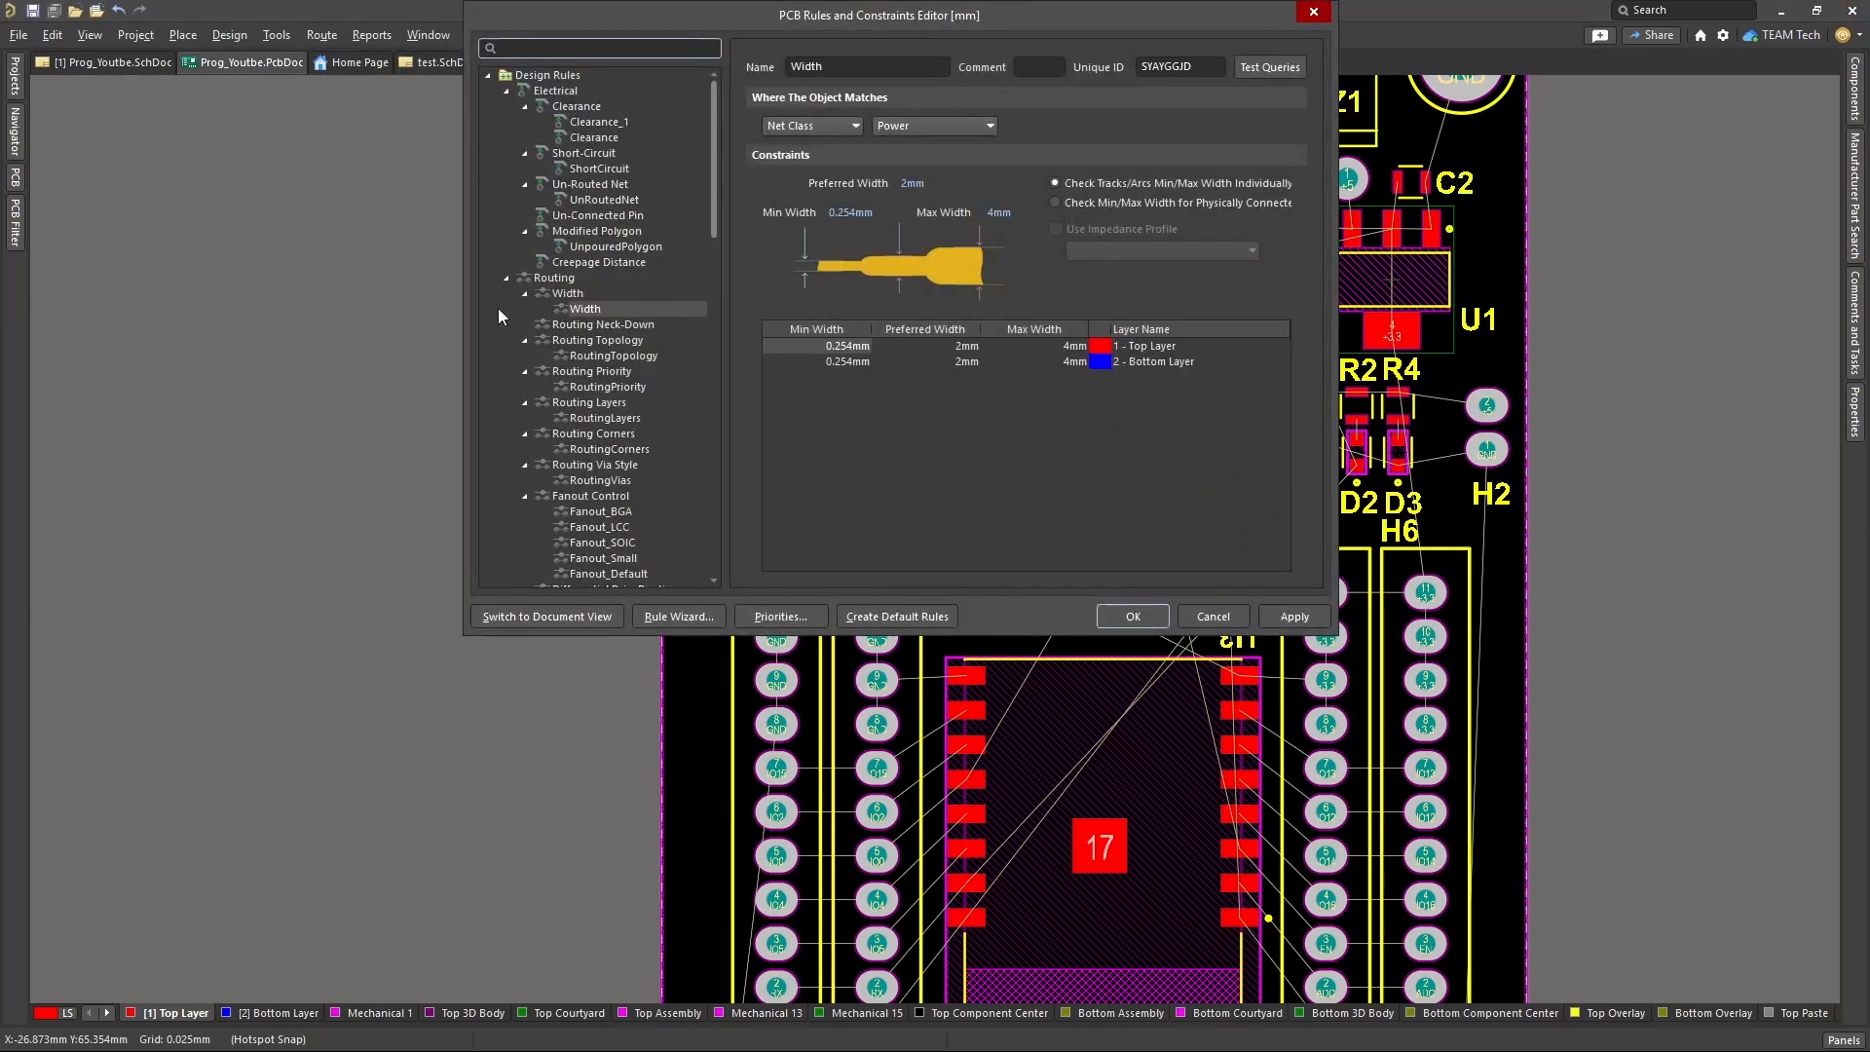
- Switch the Width rule's matching scope to All and back to Net Class
click(847, 127)
click(810, 142)
click(838, 127)
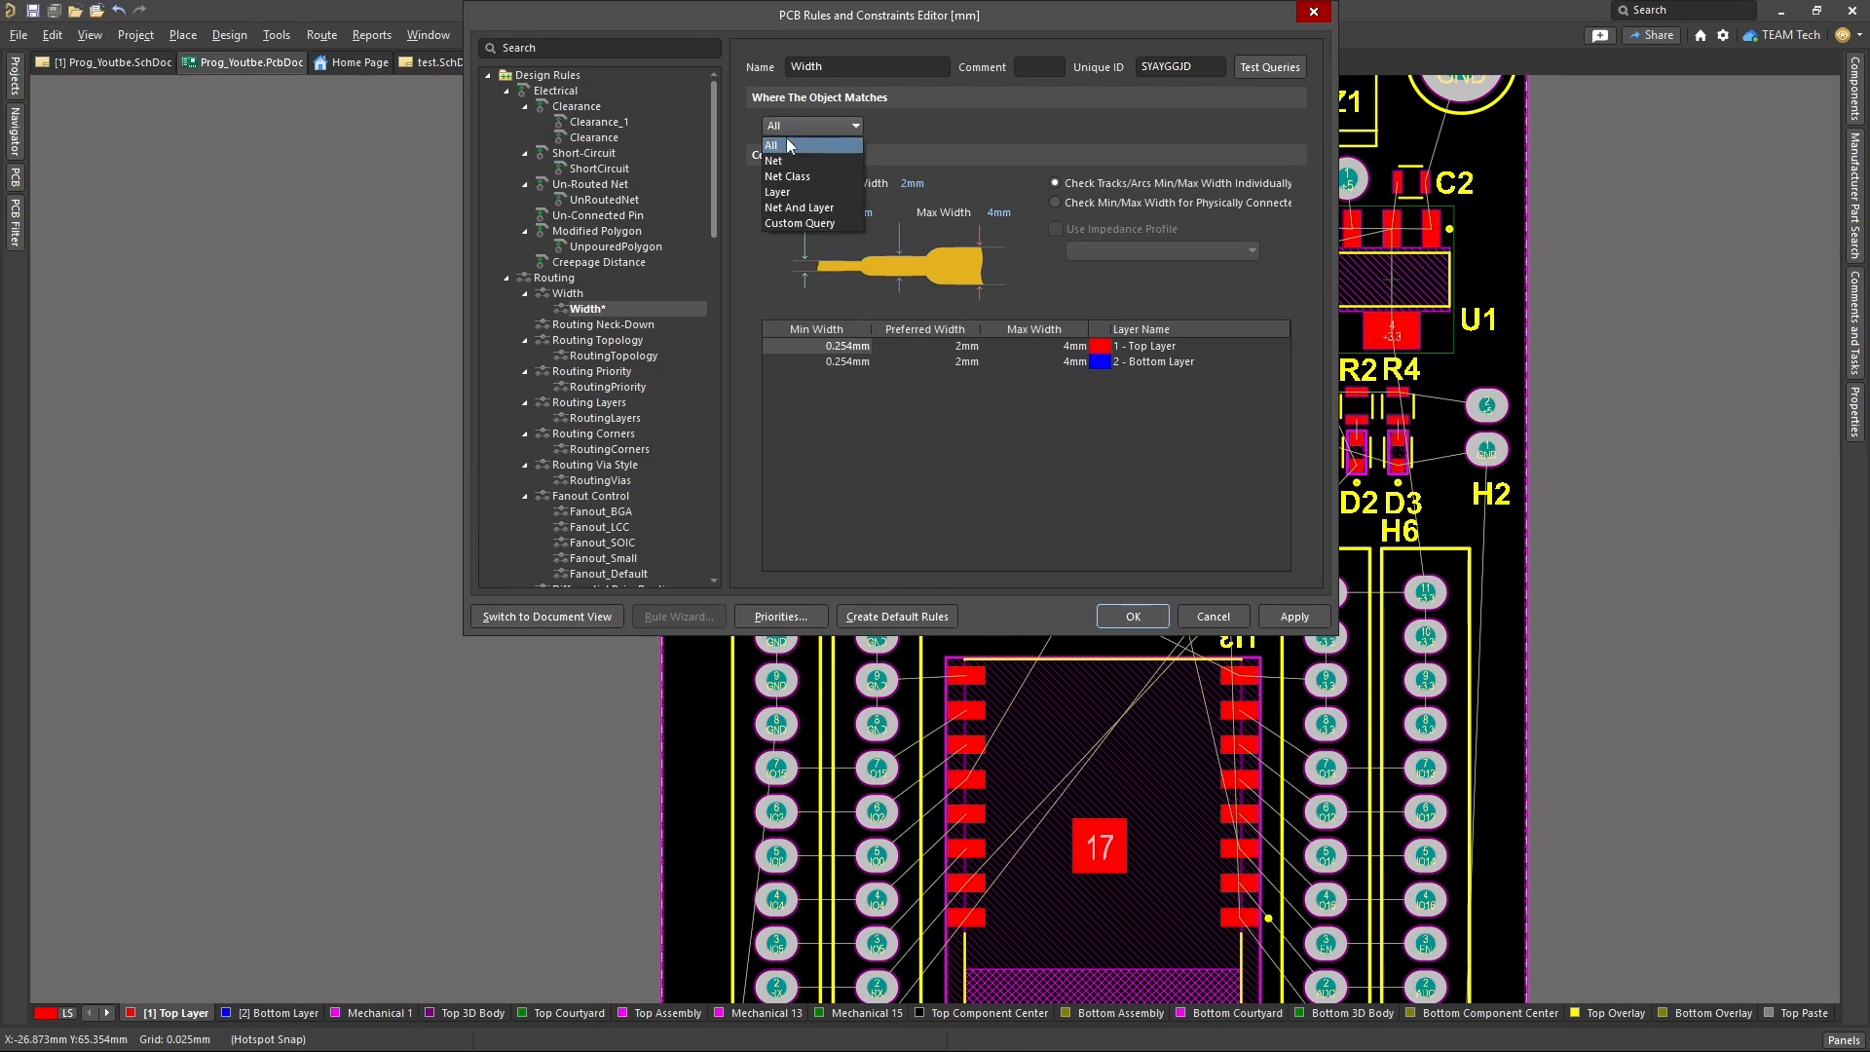
click(811, 143)
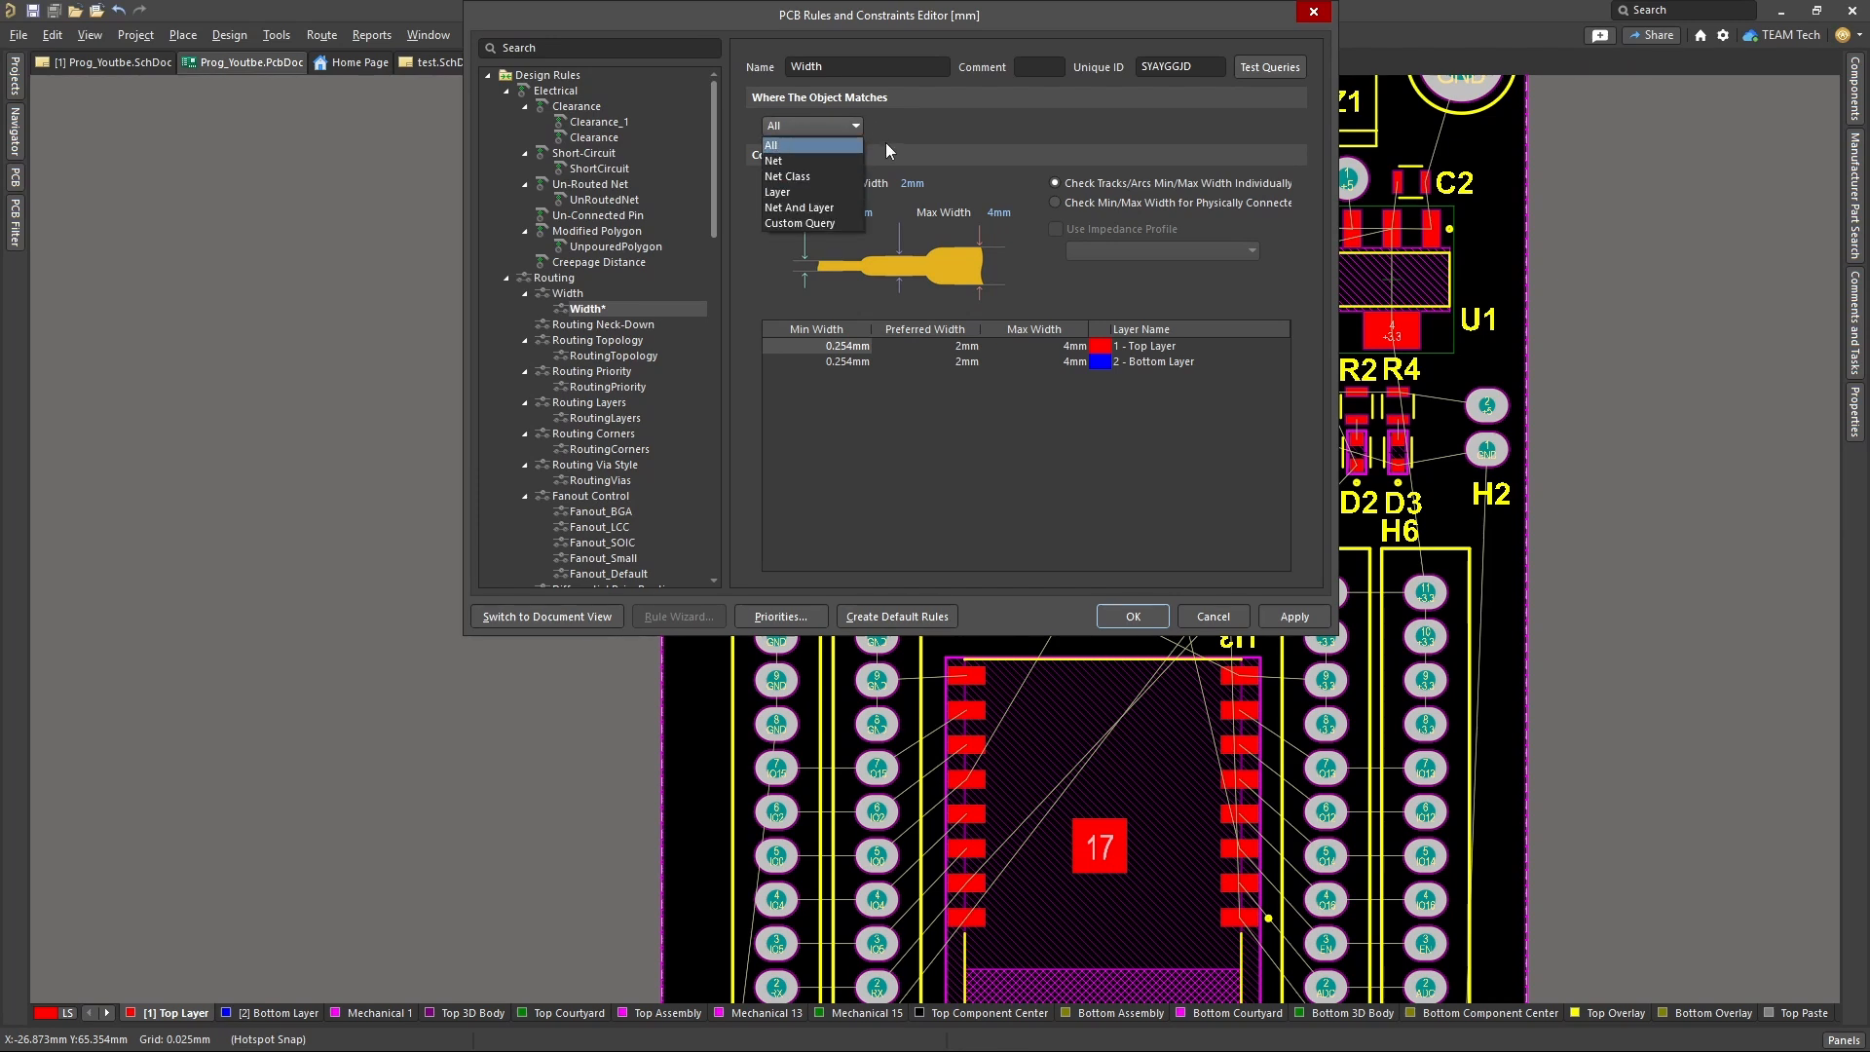
click(803, 127)
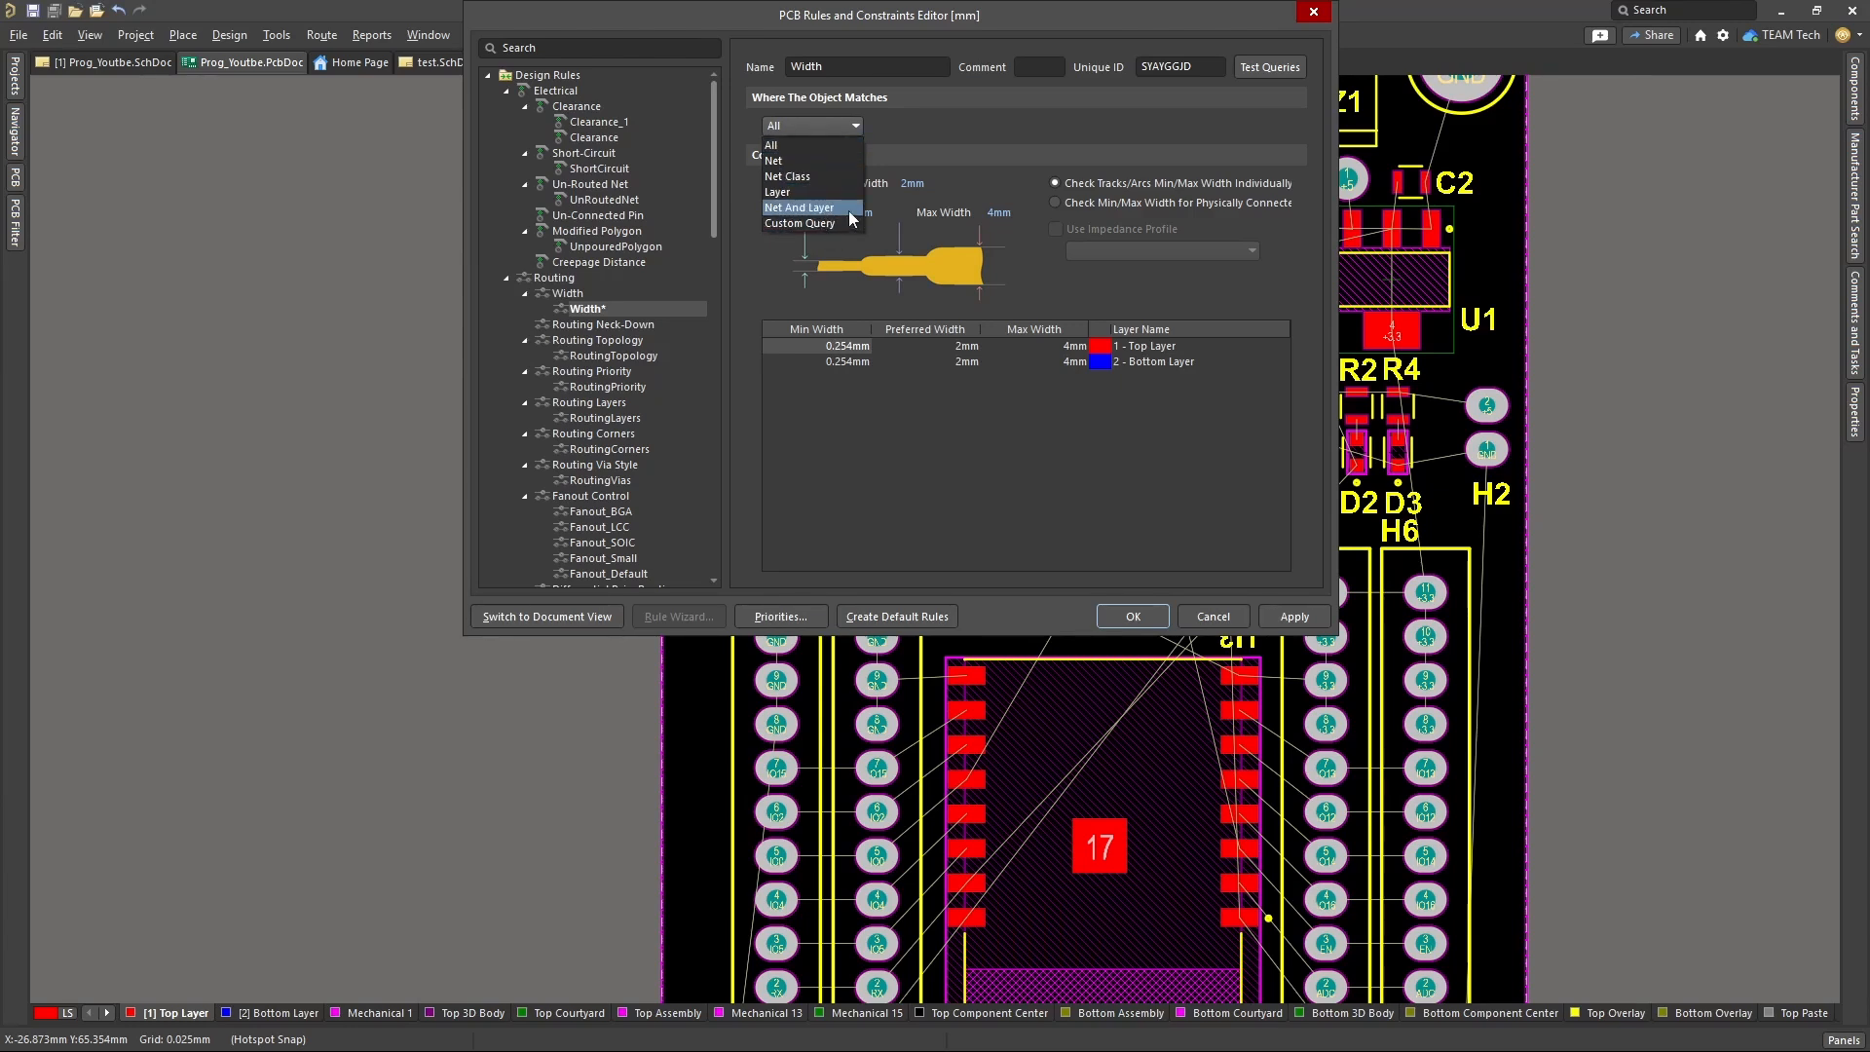
click(794, 177)
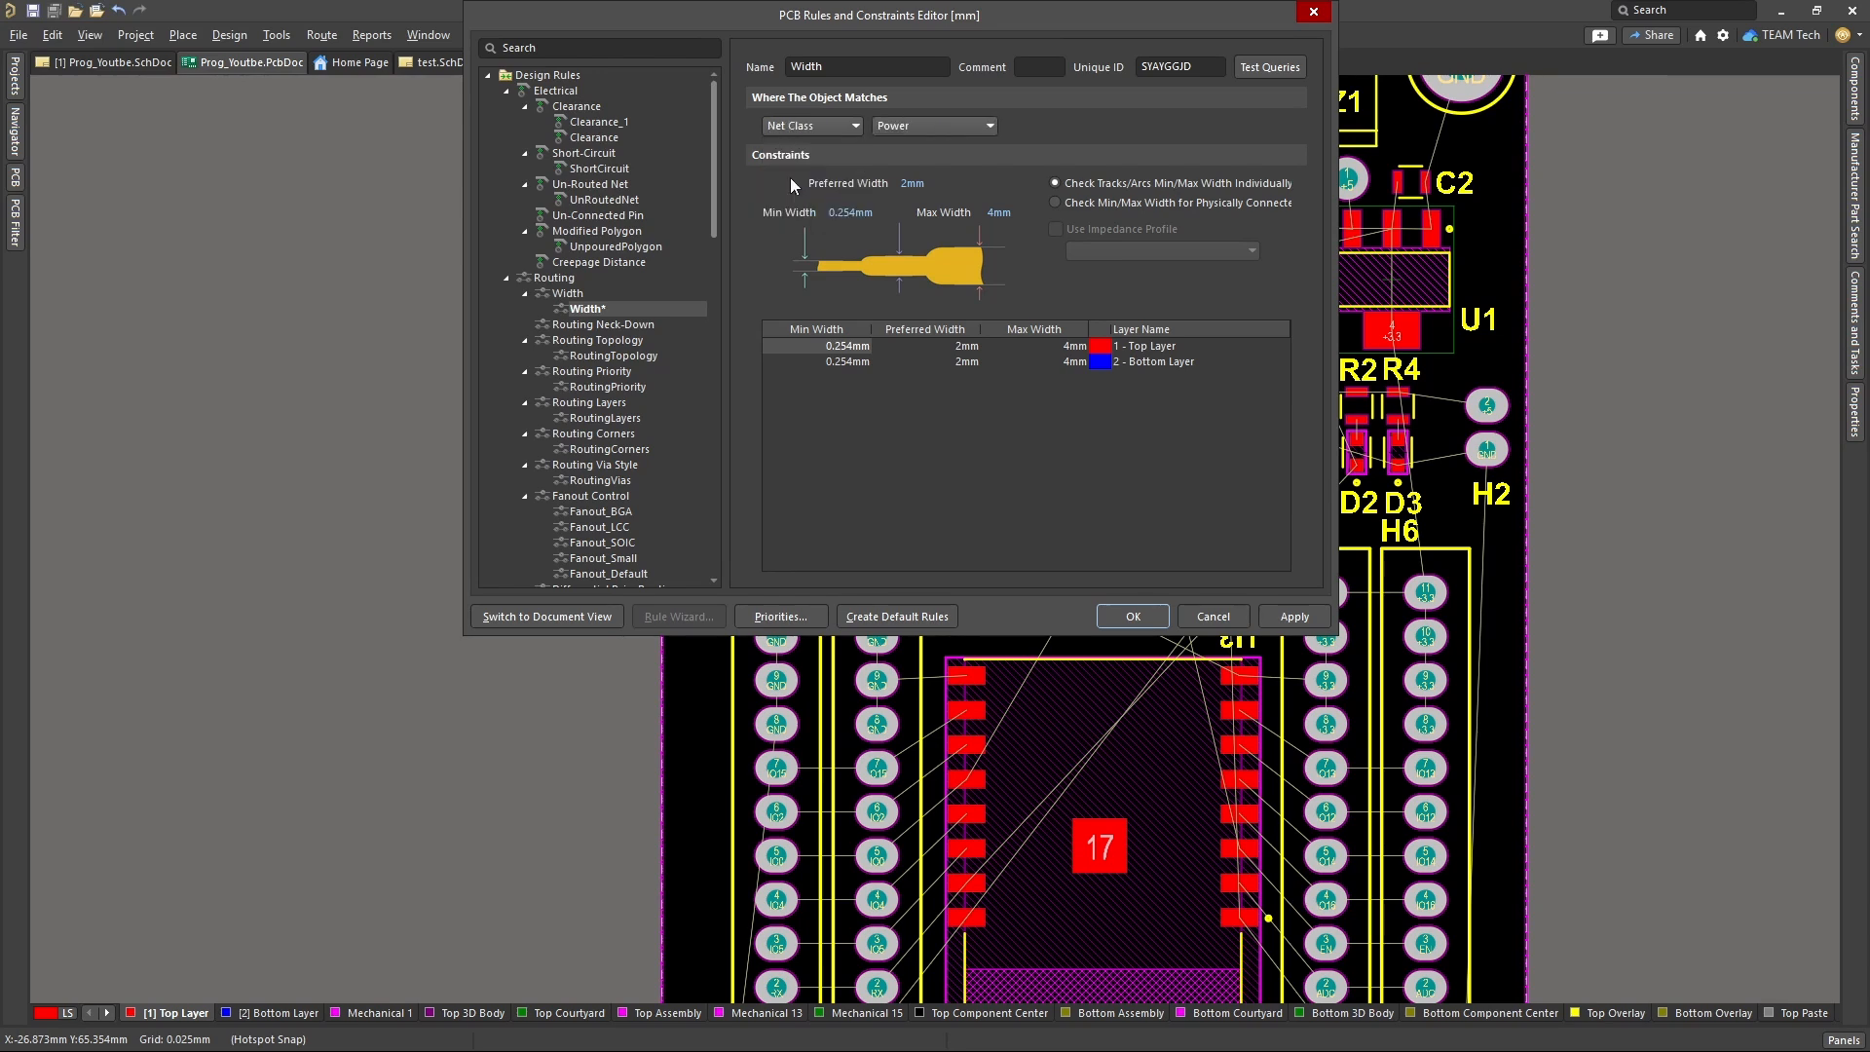
- Apply the Width rule to the Comm net class with a preferred width of 0.4 mm and a maximum width of 0.6 mm
click(906, 126)
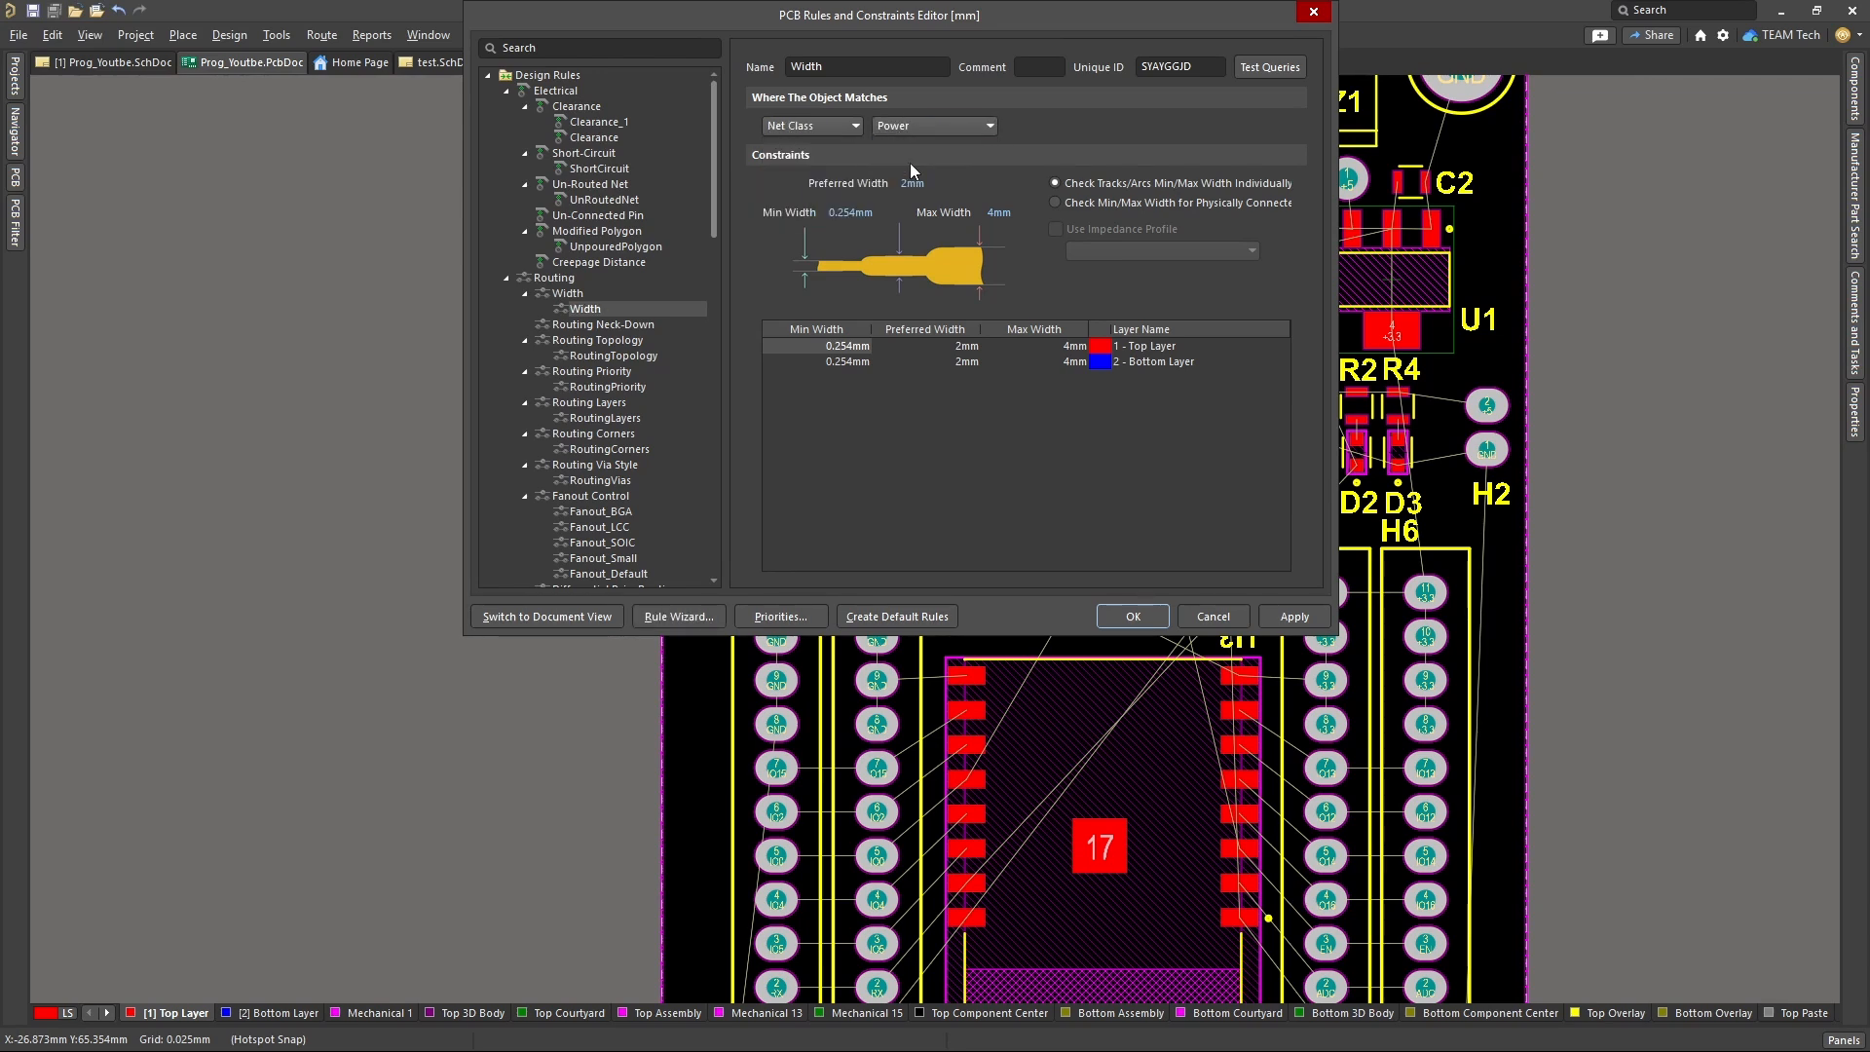
click(910, 162)
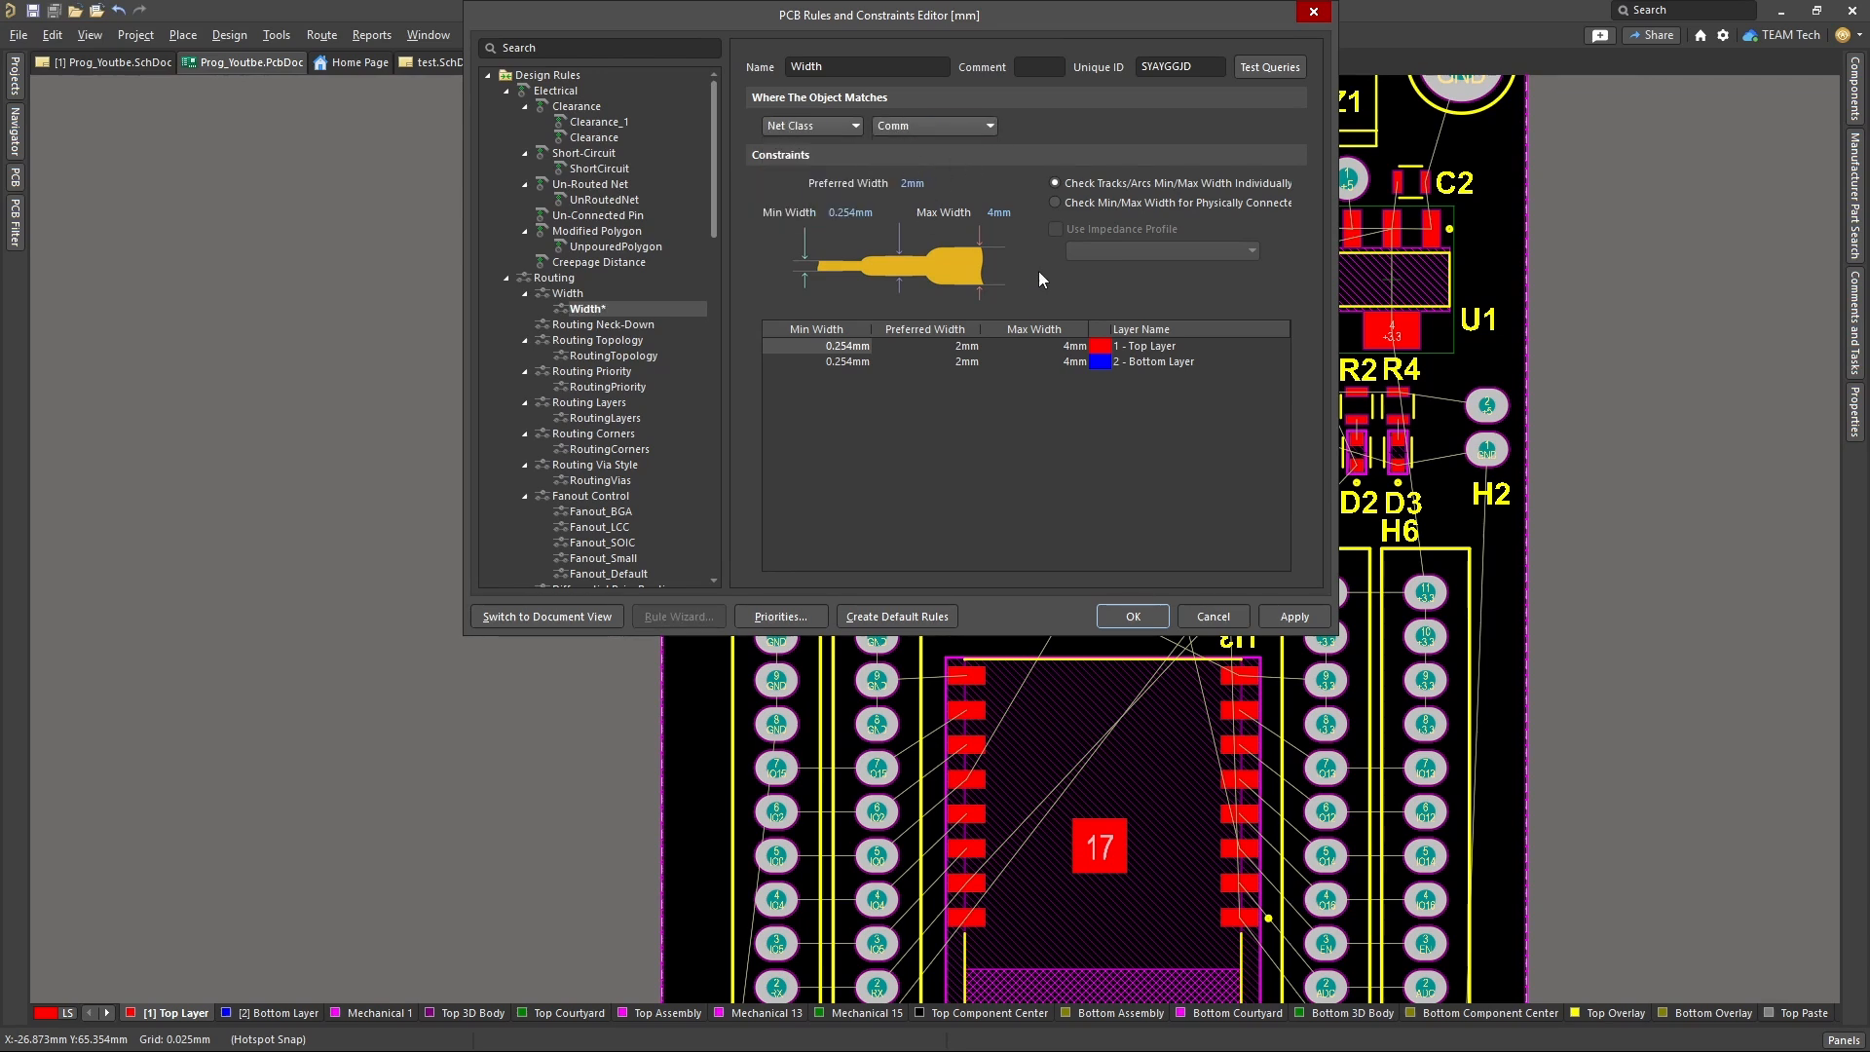
click(882, 213)
click(908, 187)
text(.4)
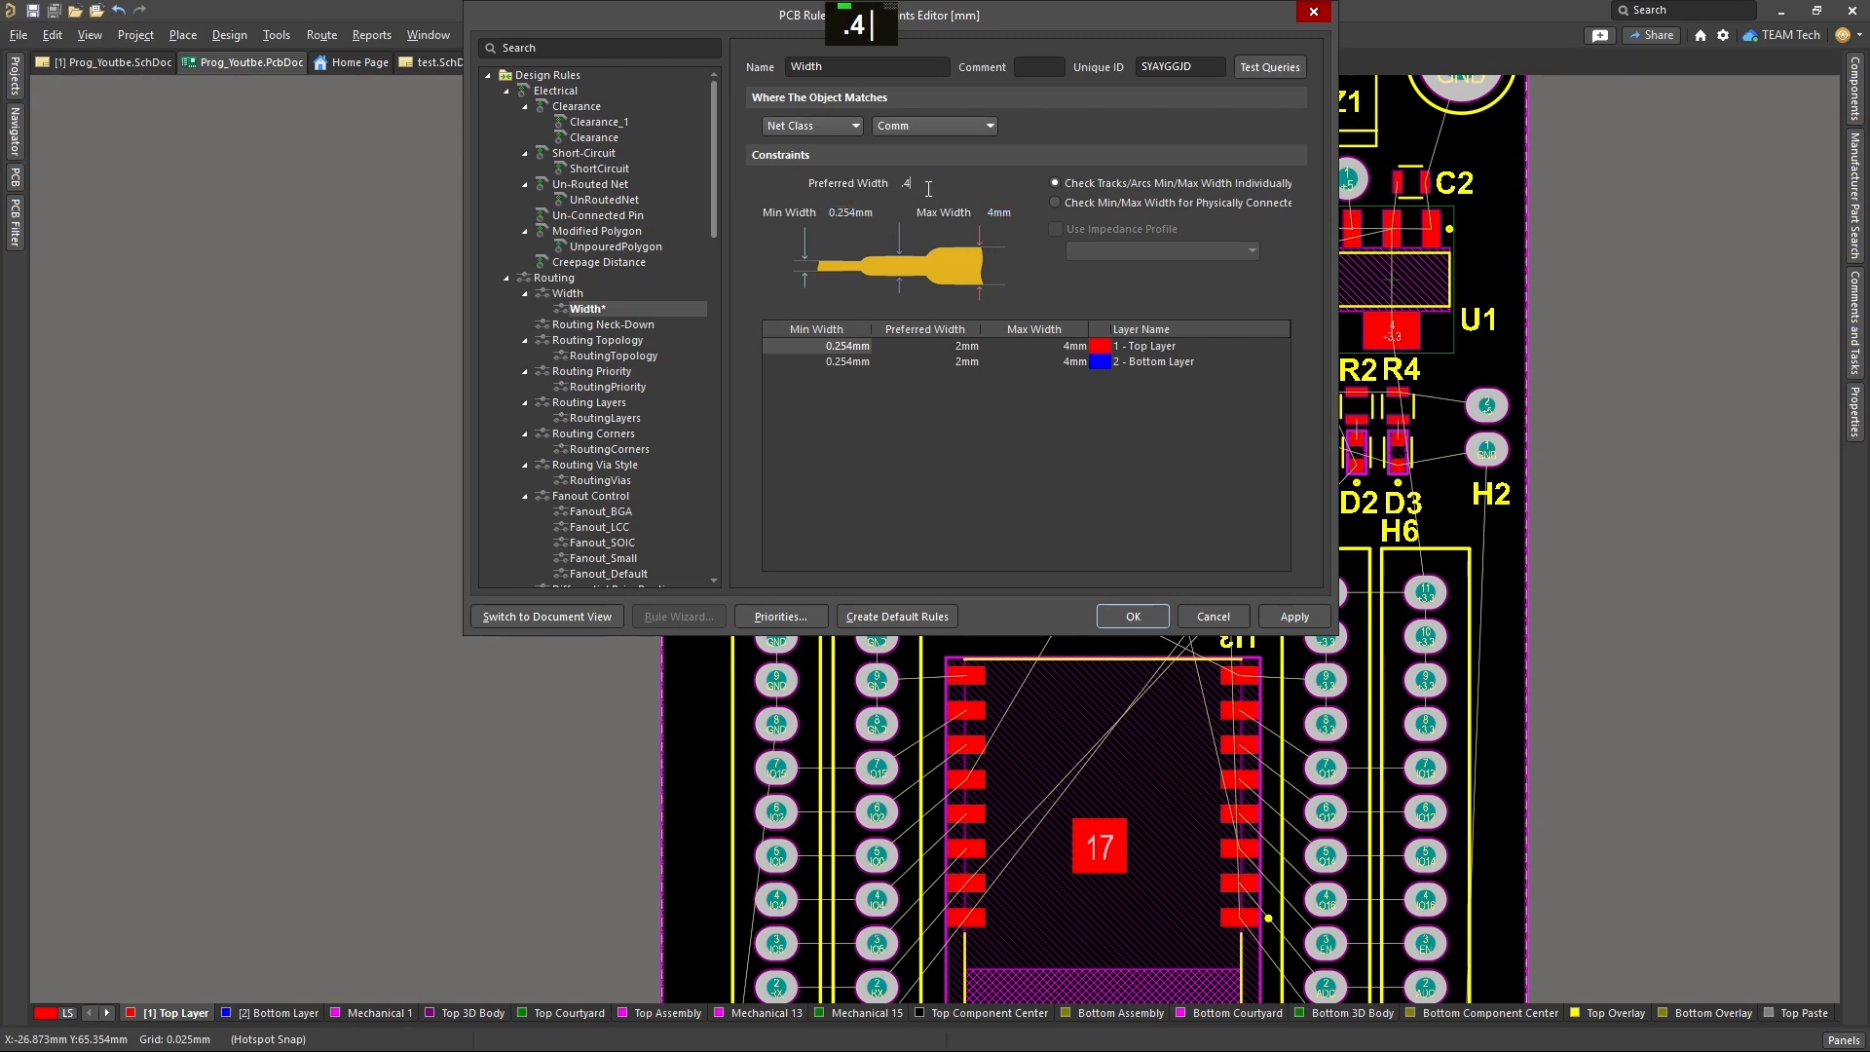
click(1004, 213)
text(0.6)
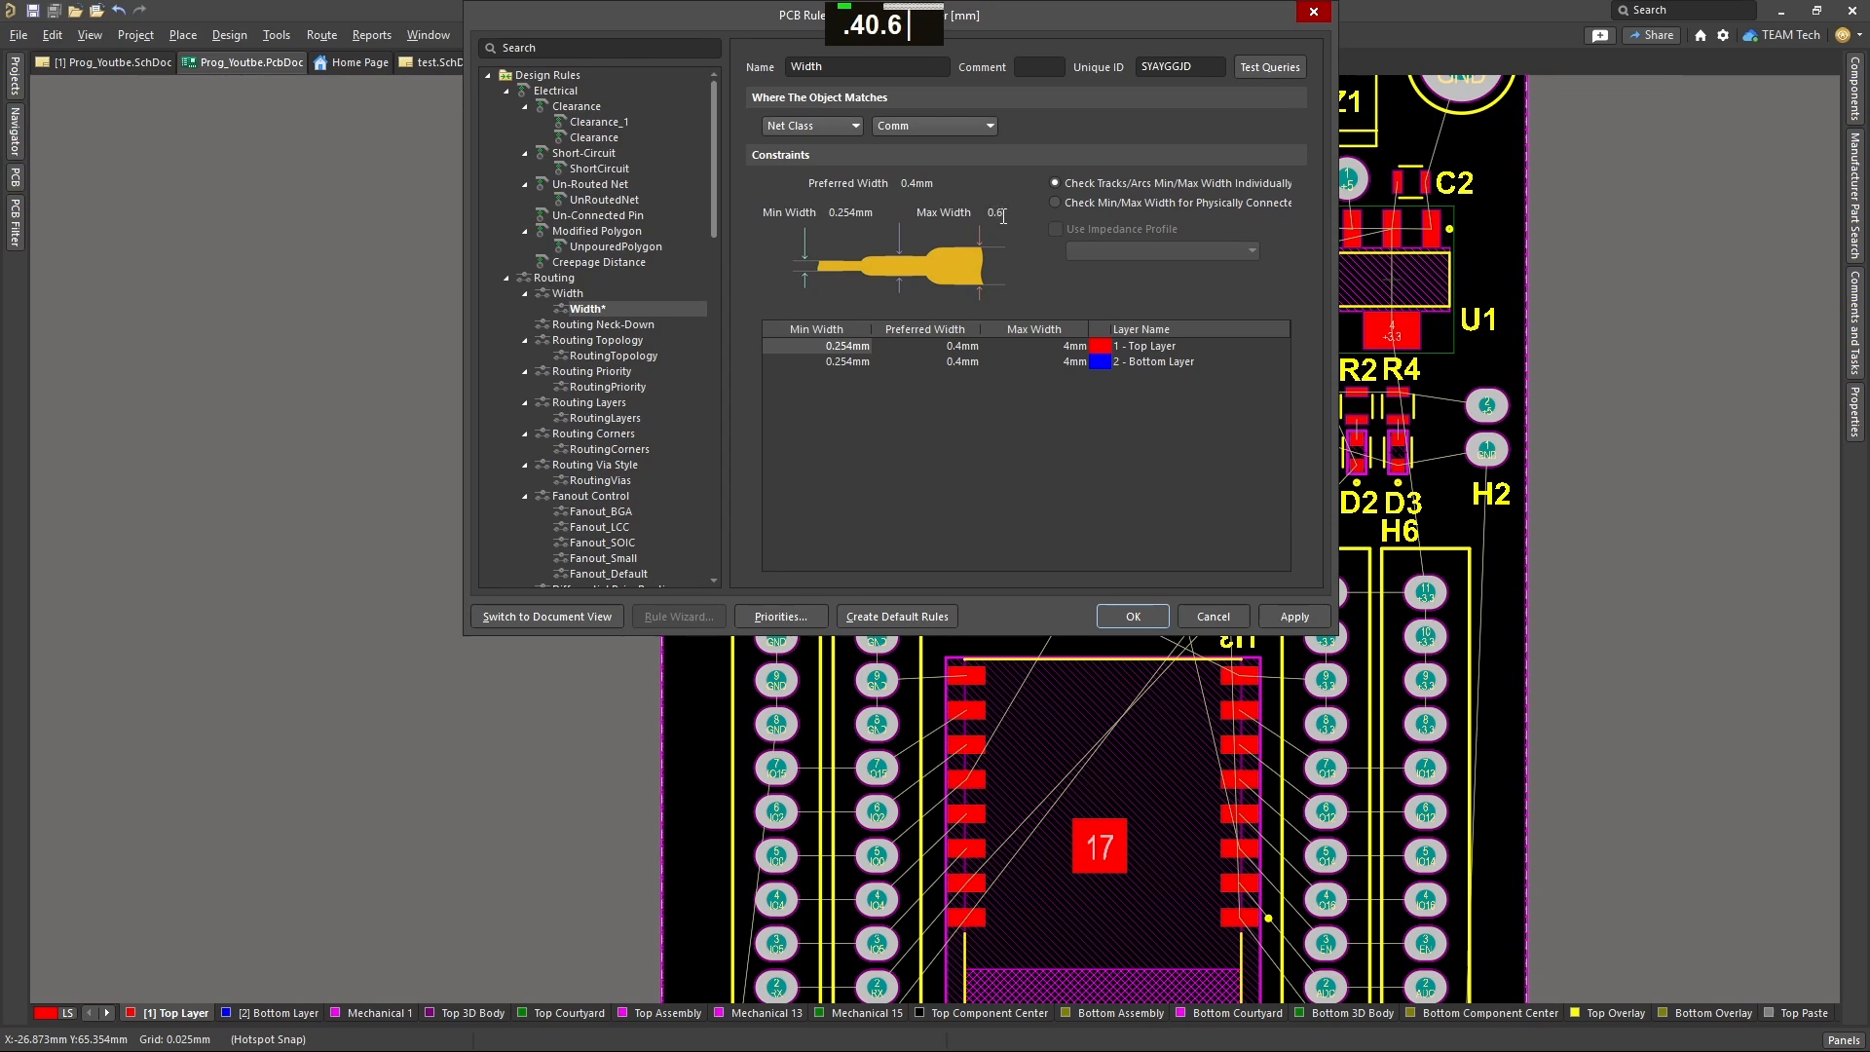
- Apply the Width rule to the Power net class with a minimum width of 0.3 mm and a preferred width of 0.6 mm
click(906, 127)
click(924, 176)
click(863, 211)
text(.3)
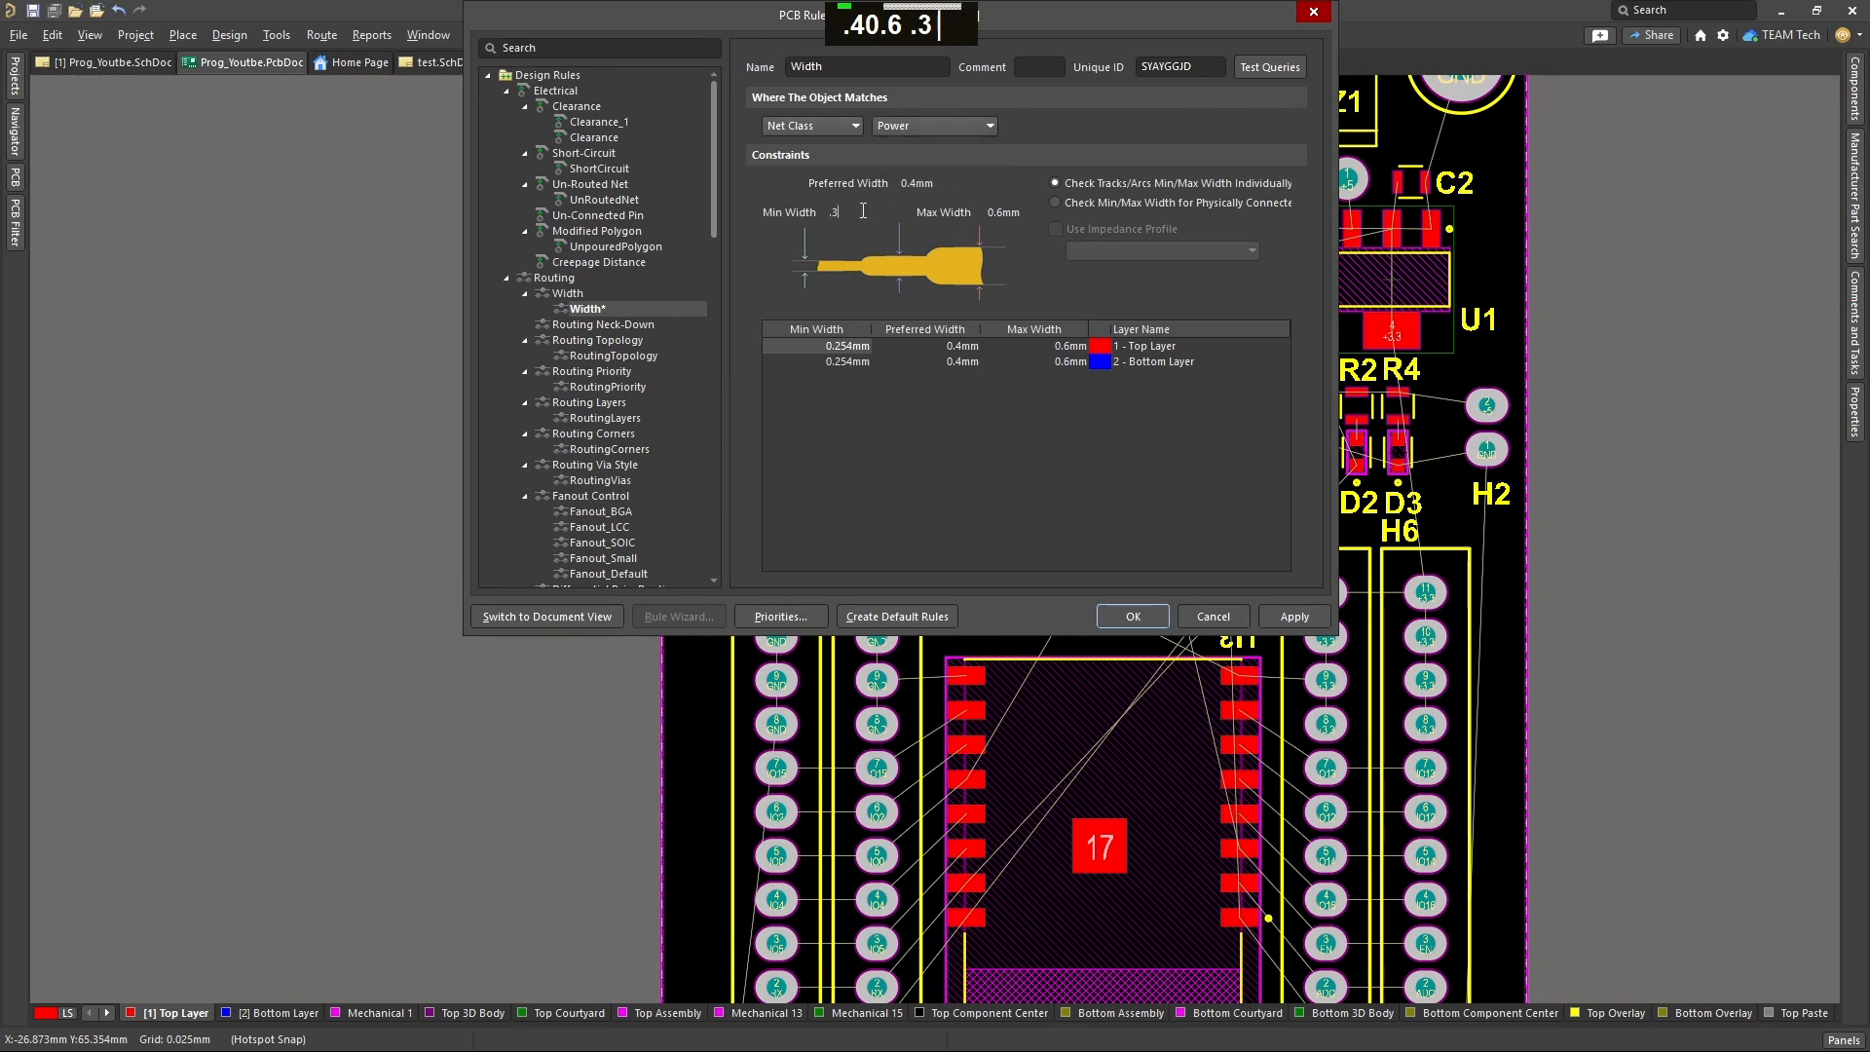
click(920, 183)
text(.6)
- Set the Power width rule's maximum width to 0.9 mm, apply the rule changes and close the rules editor
click(997, 207)
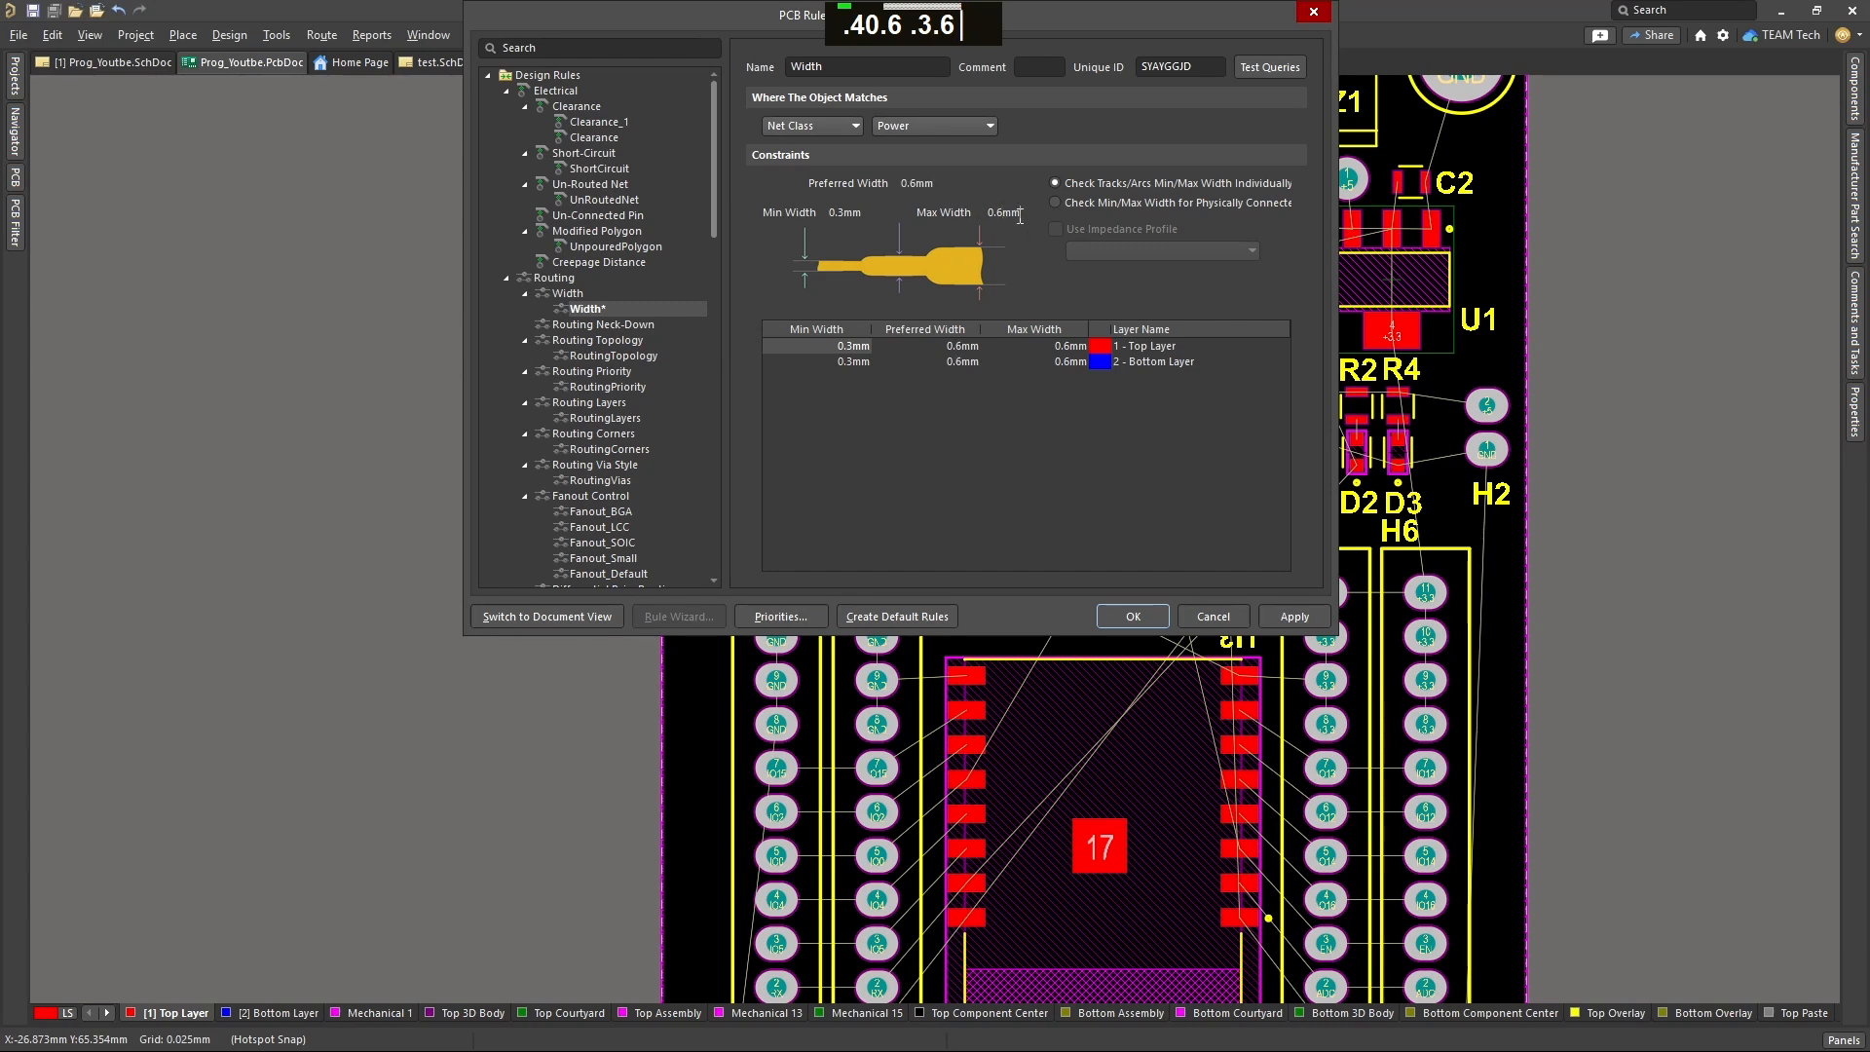
drag(1021, 213, 976, 212)
text(0.9*)
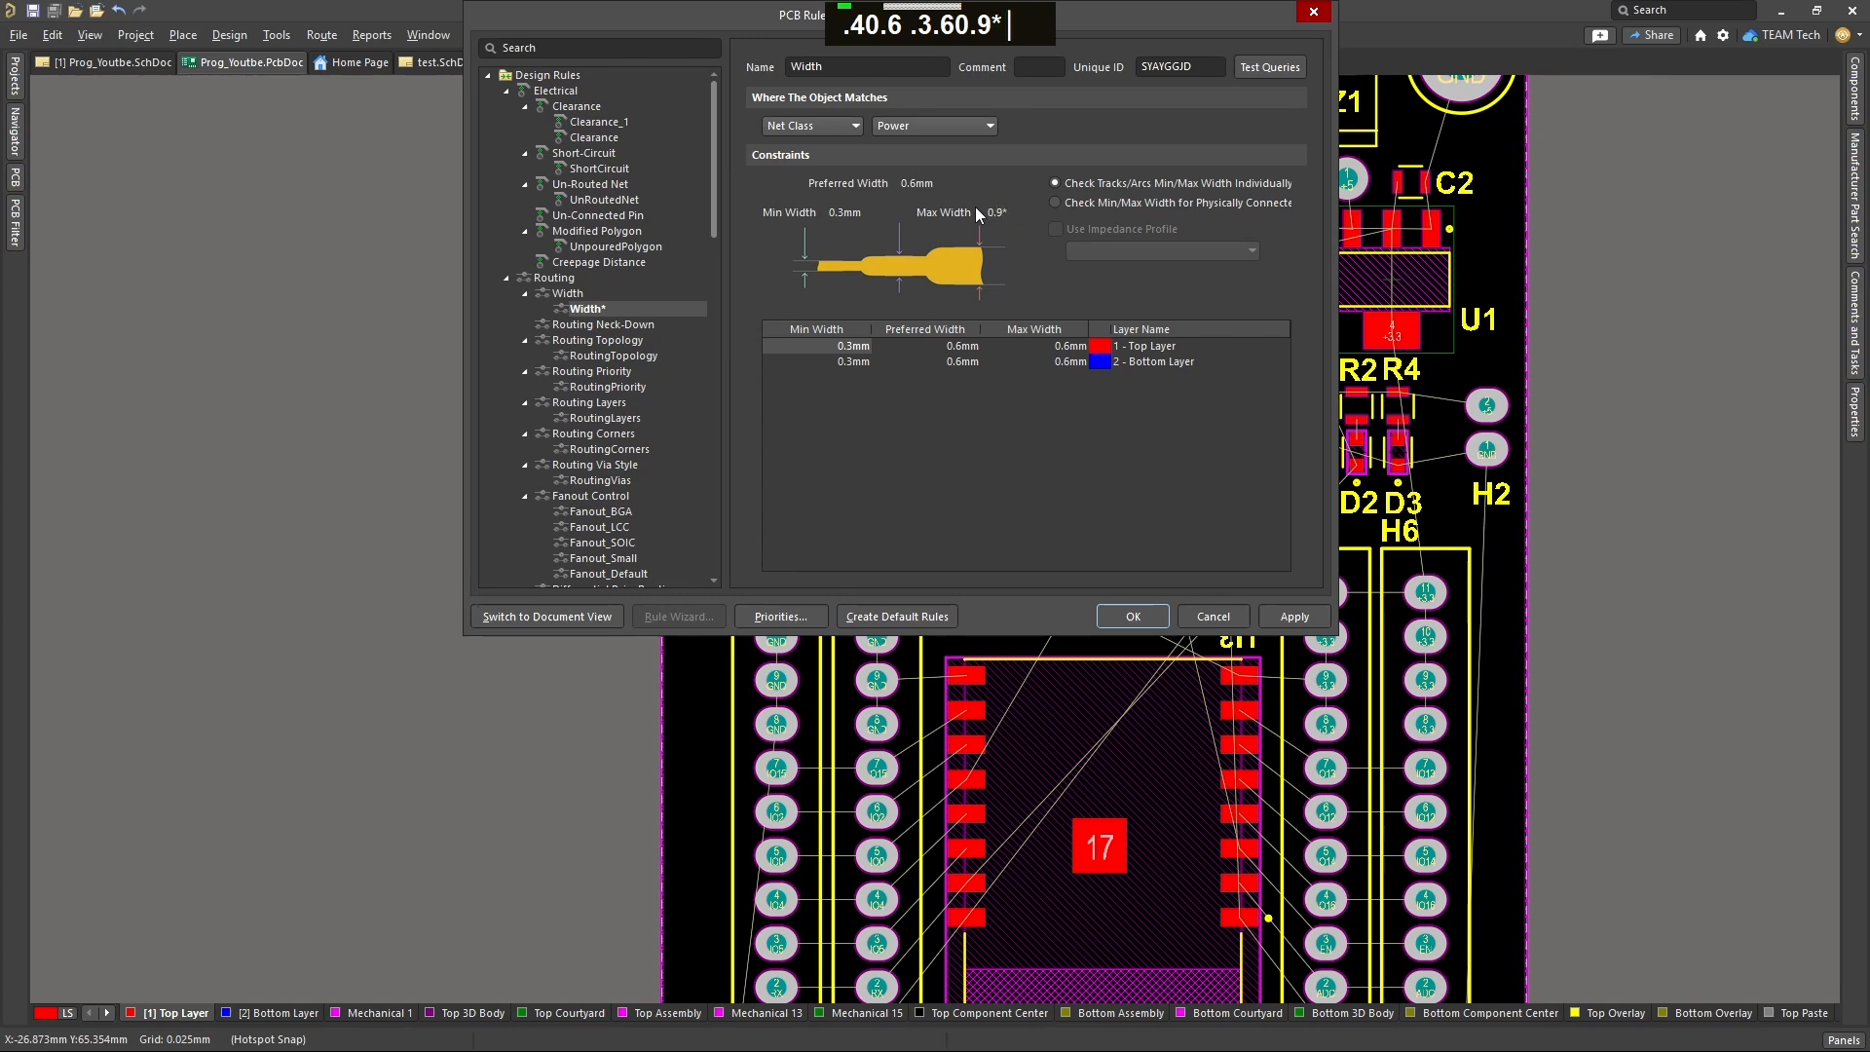
key(BackSpace)
click(840, 366)
click(842, 343)
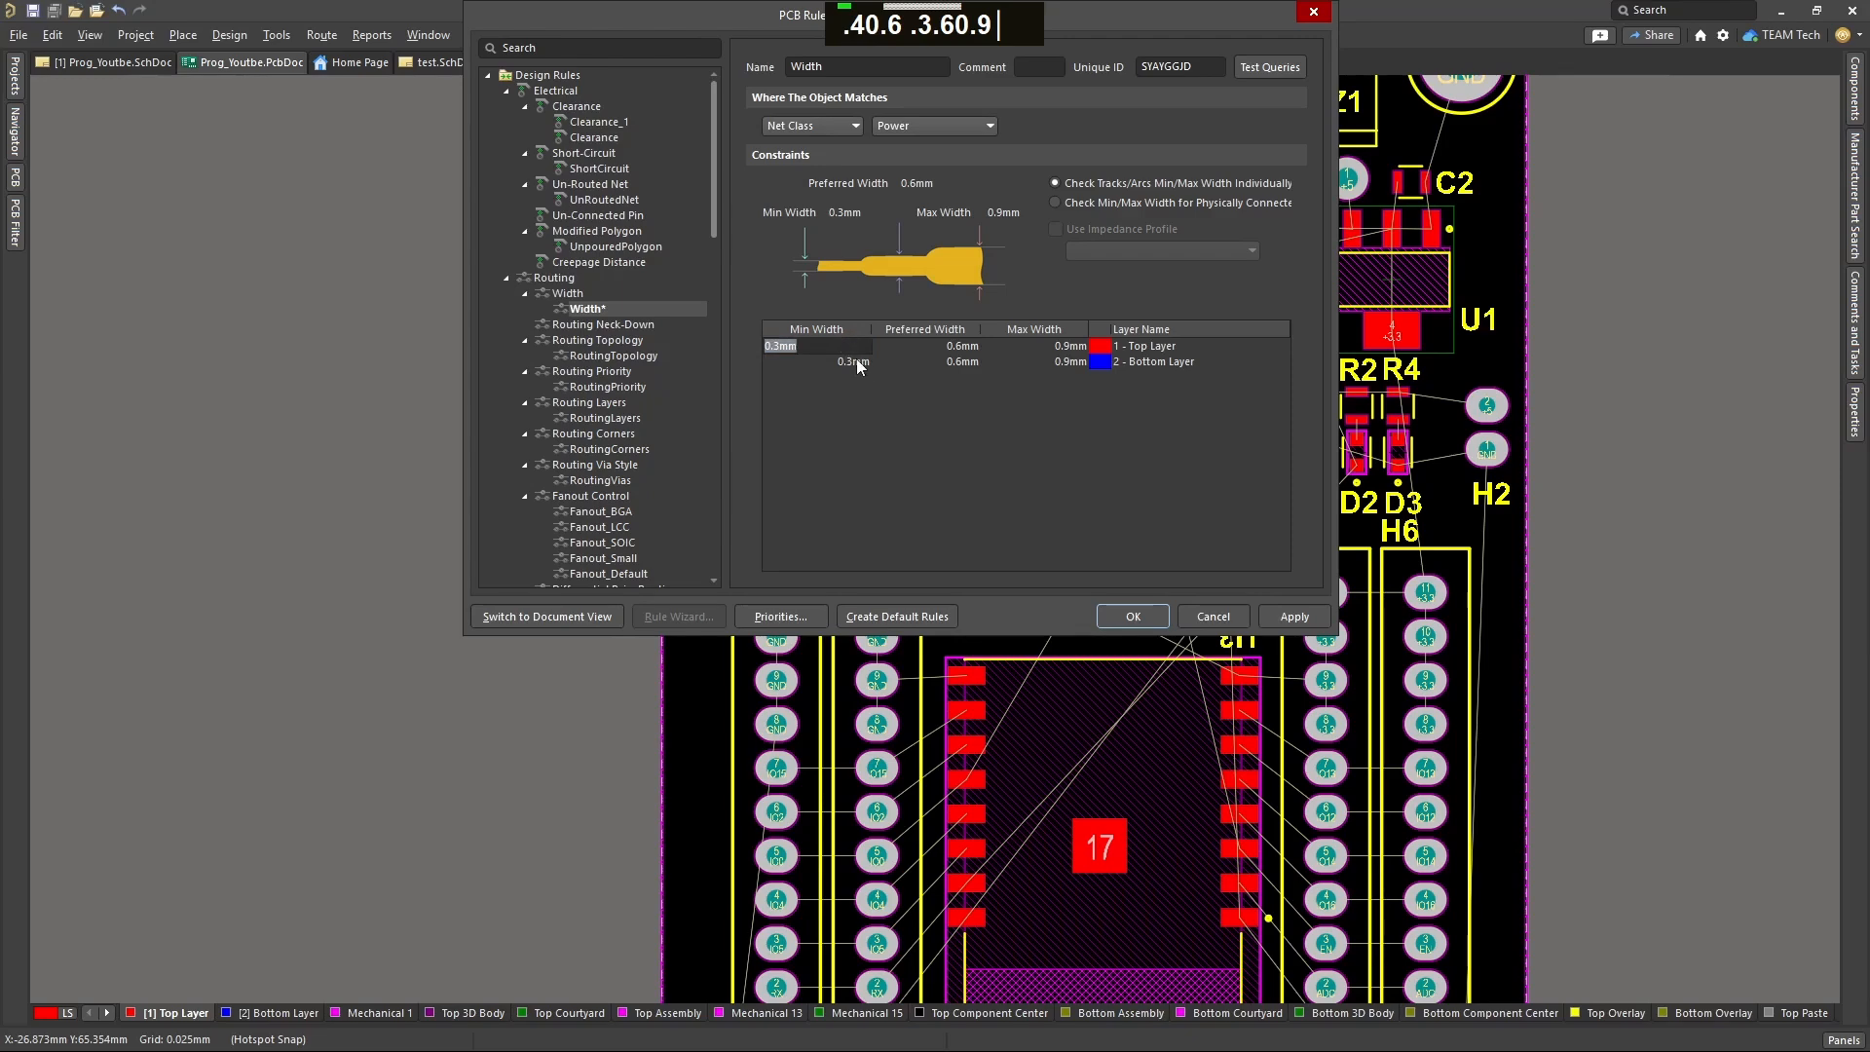
click(1294, 614)
click(1122, 623)
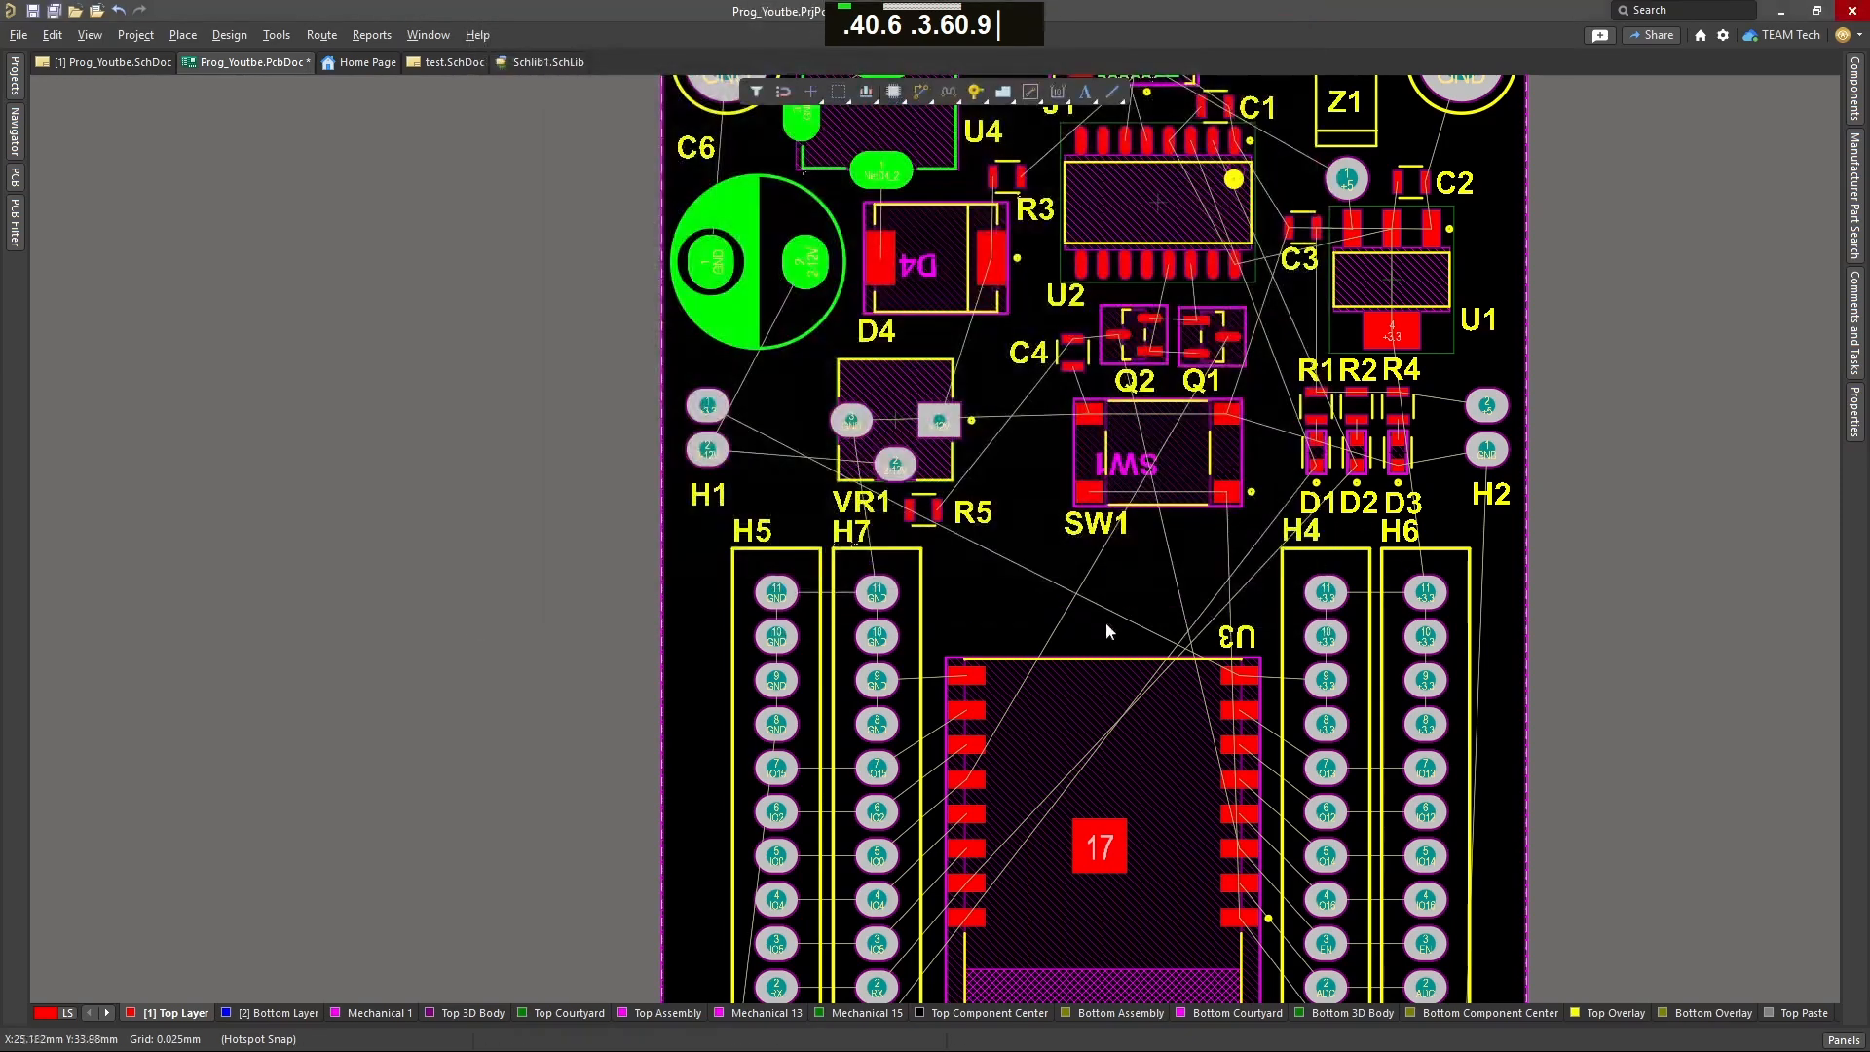
right_drag(1193, 626, 982, 603)
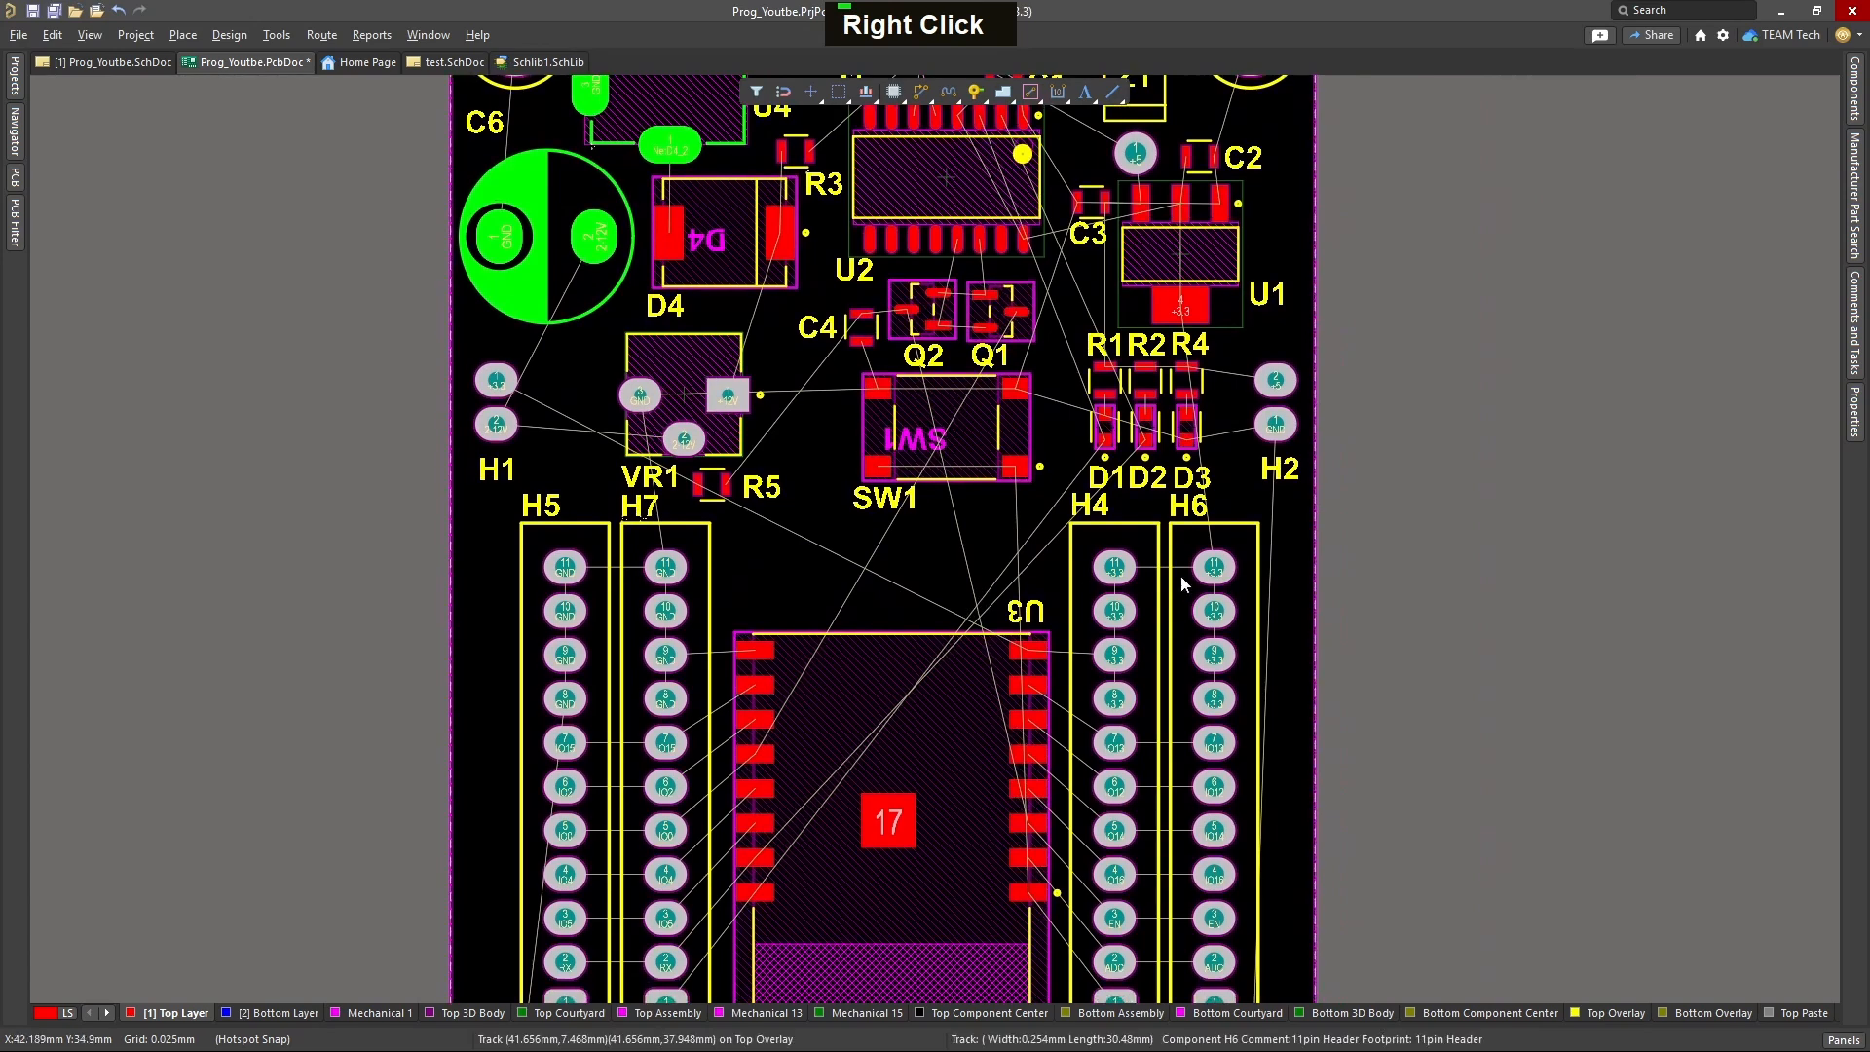
- Open the properties of header H6 pad 11 on the +3.3 net and check its net class
ctrl+scroll(1183, 583, up, 4)
right_drag(1265, 592, 1172, 611)
ctrl+scroll(1173, 611, up, 1)
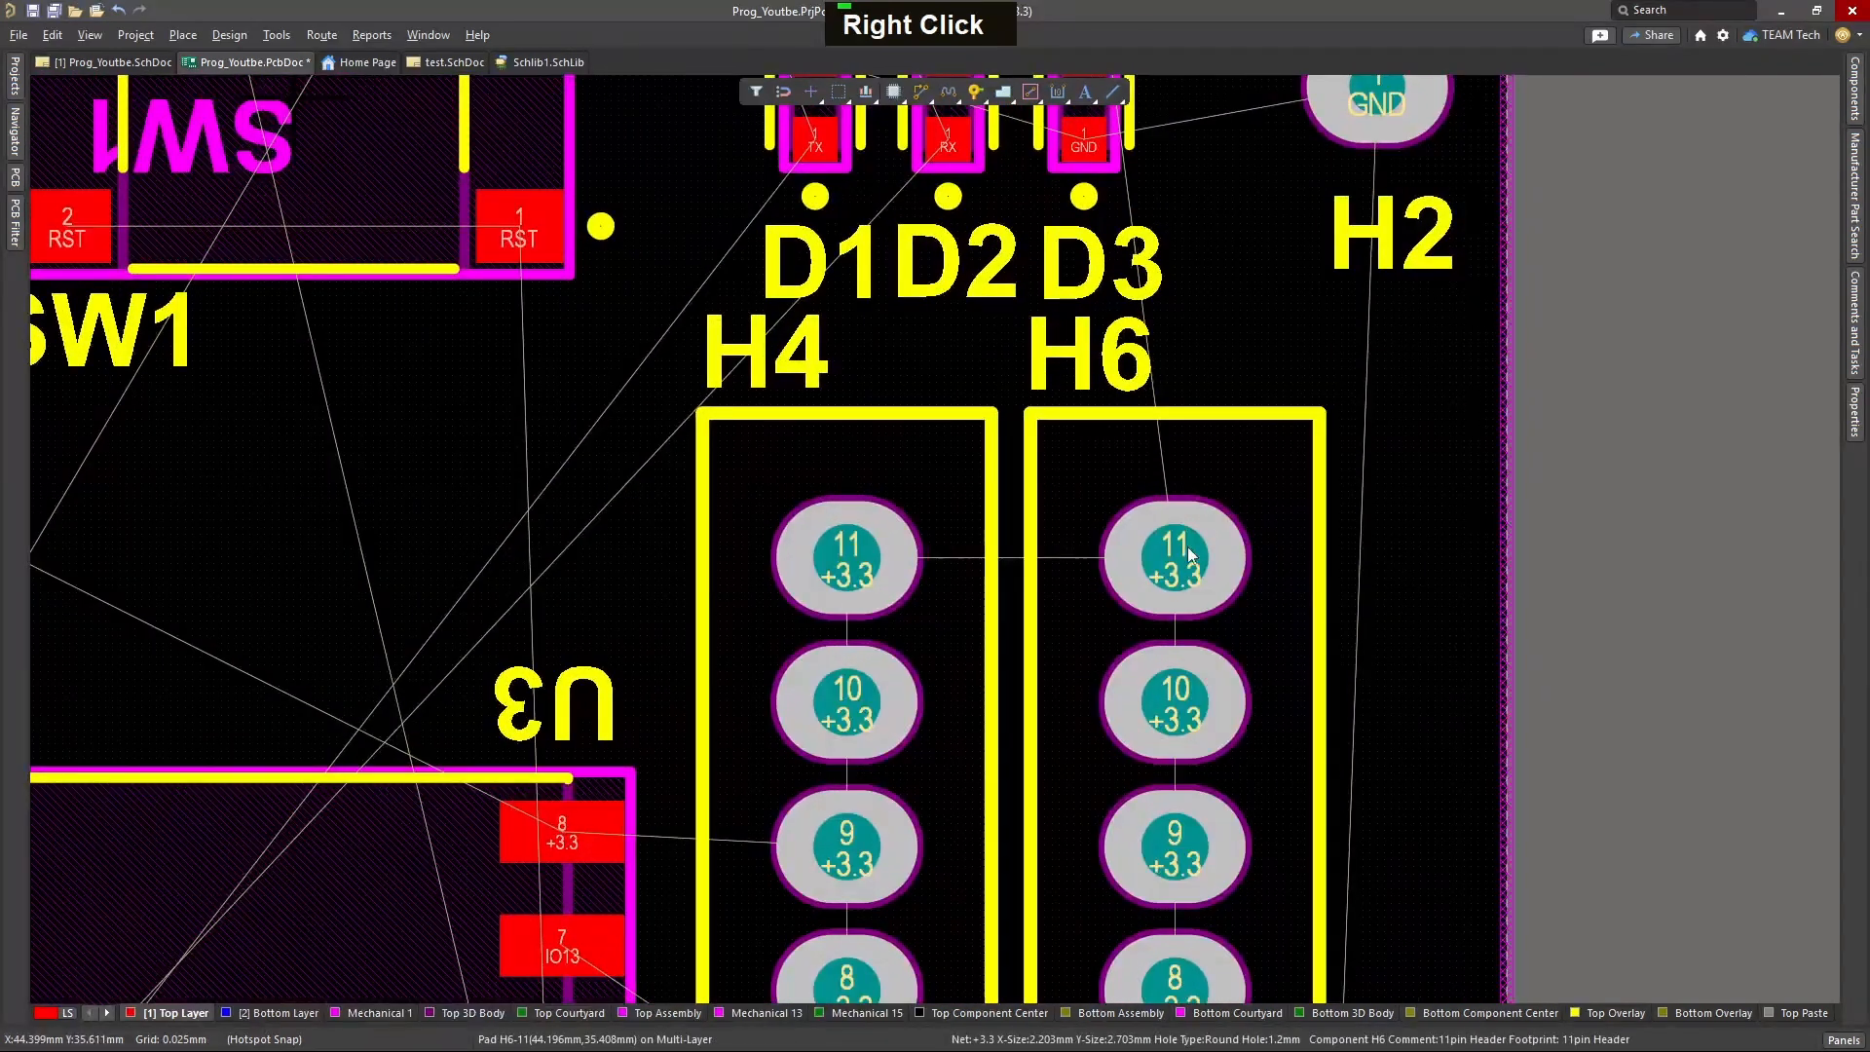
ctrl+scroll(1201, 575, up, 6)
double_click(1194, 577)
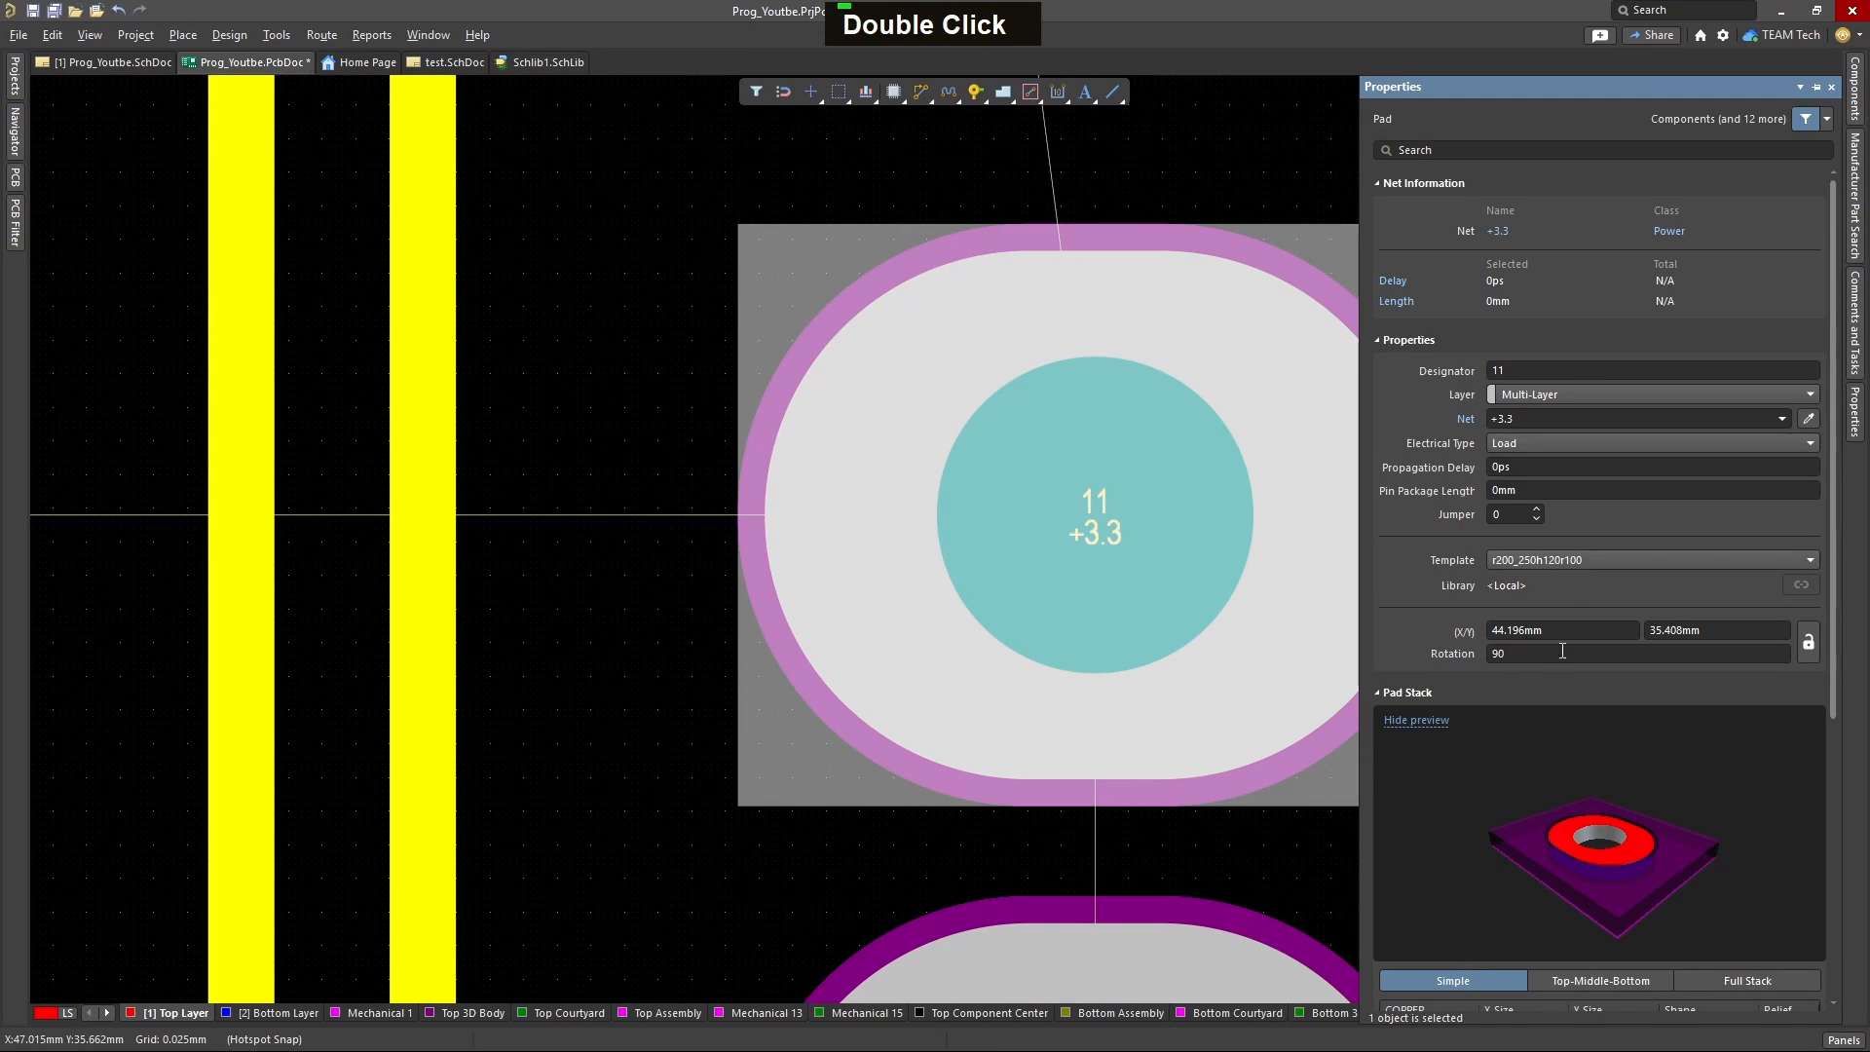
scroll(1513, 678, down, 5)
scroll(1517, 686, up, 5)
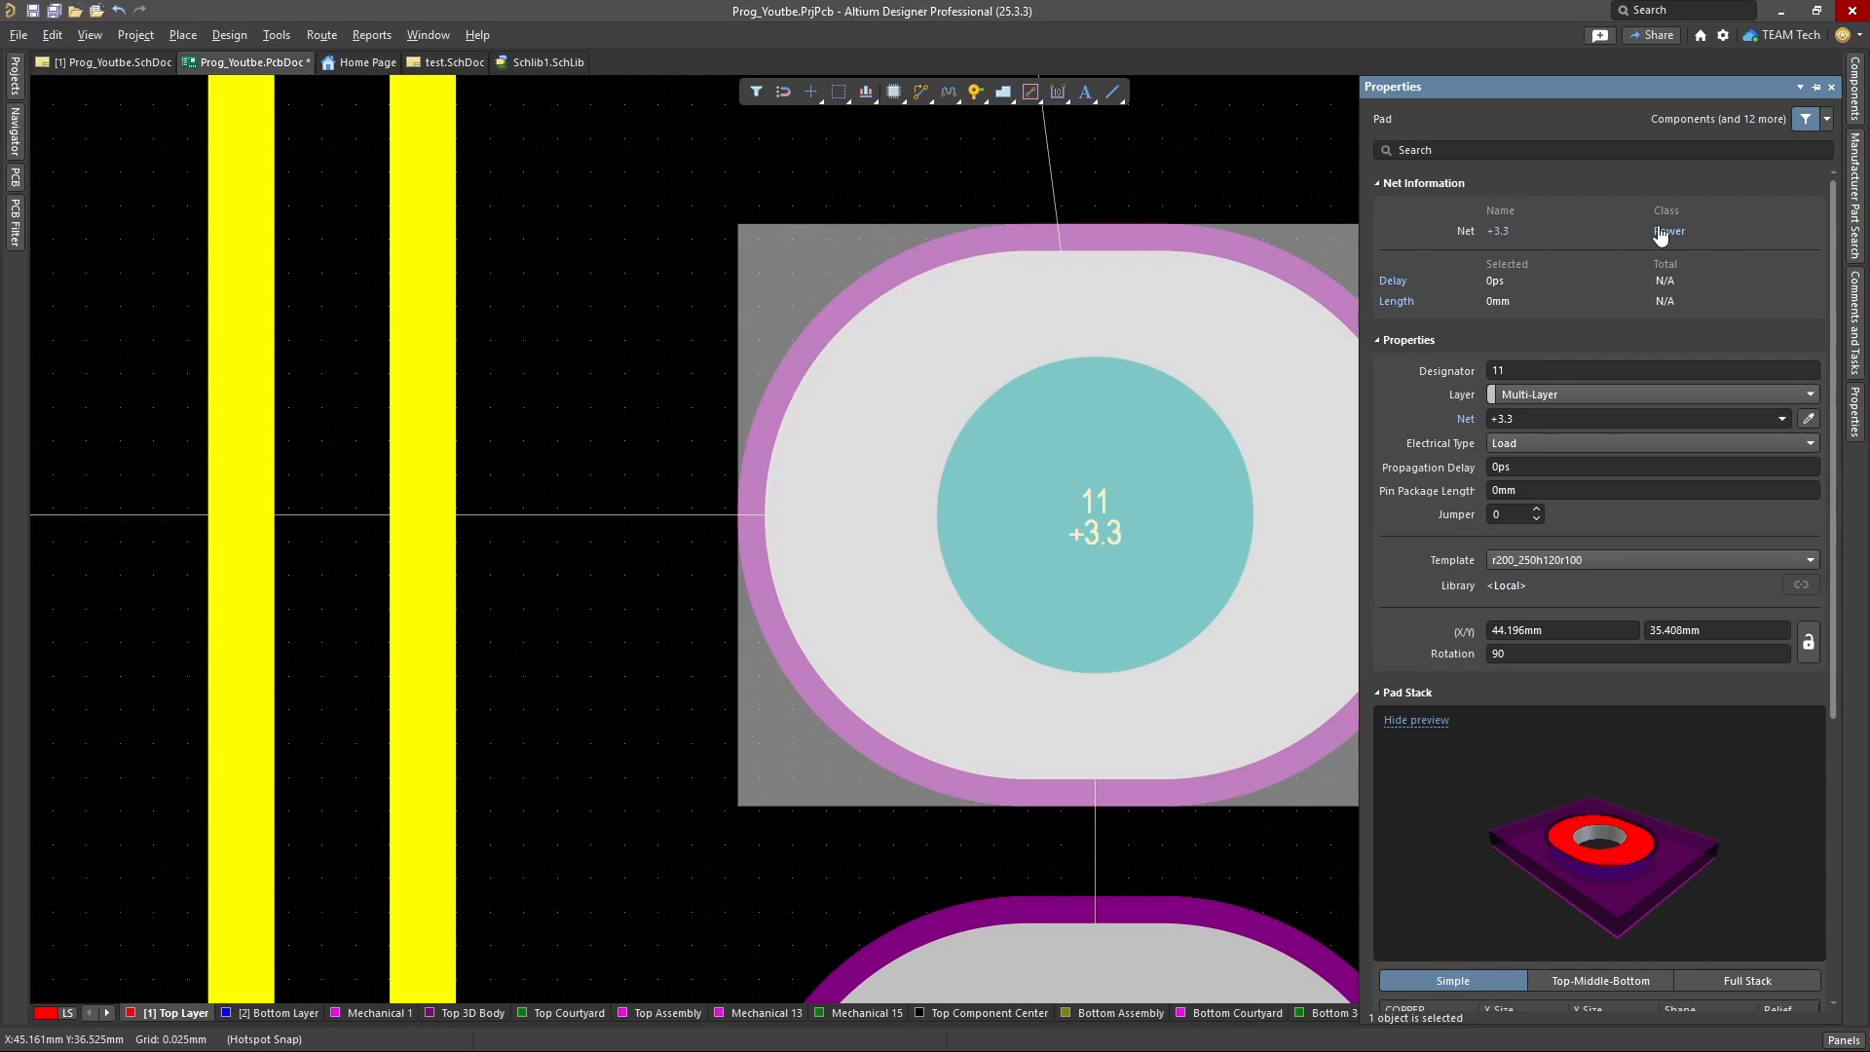
- Inspect the net class of header H6 pad 6 on net IO12, then close its properties
click(686, 372)
middle_drag(686, 373, 685, 374)
right_drag(685, 372, 672, 350)
middle_drag(672, 351, 673, 349)
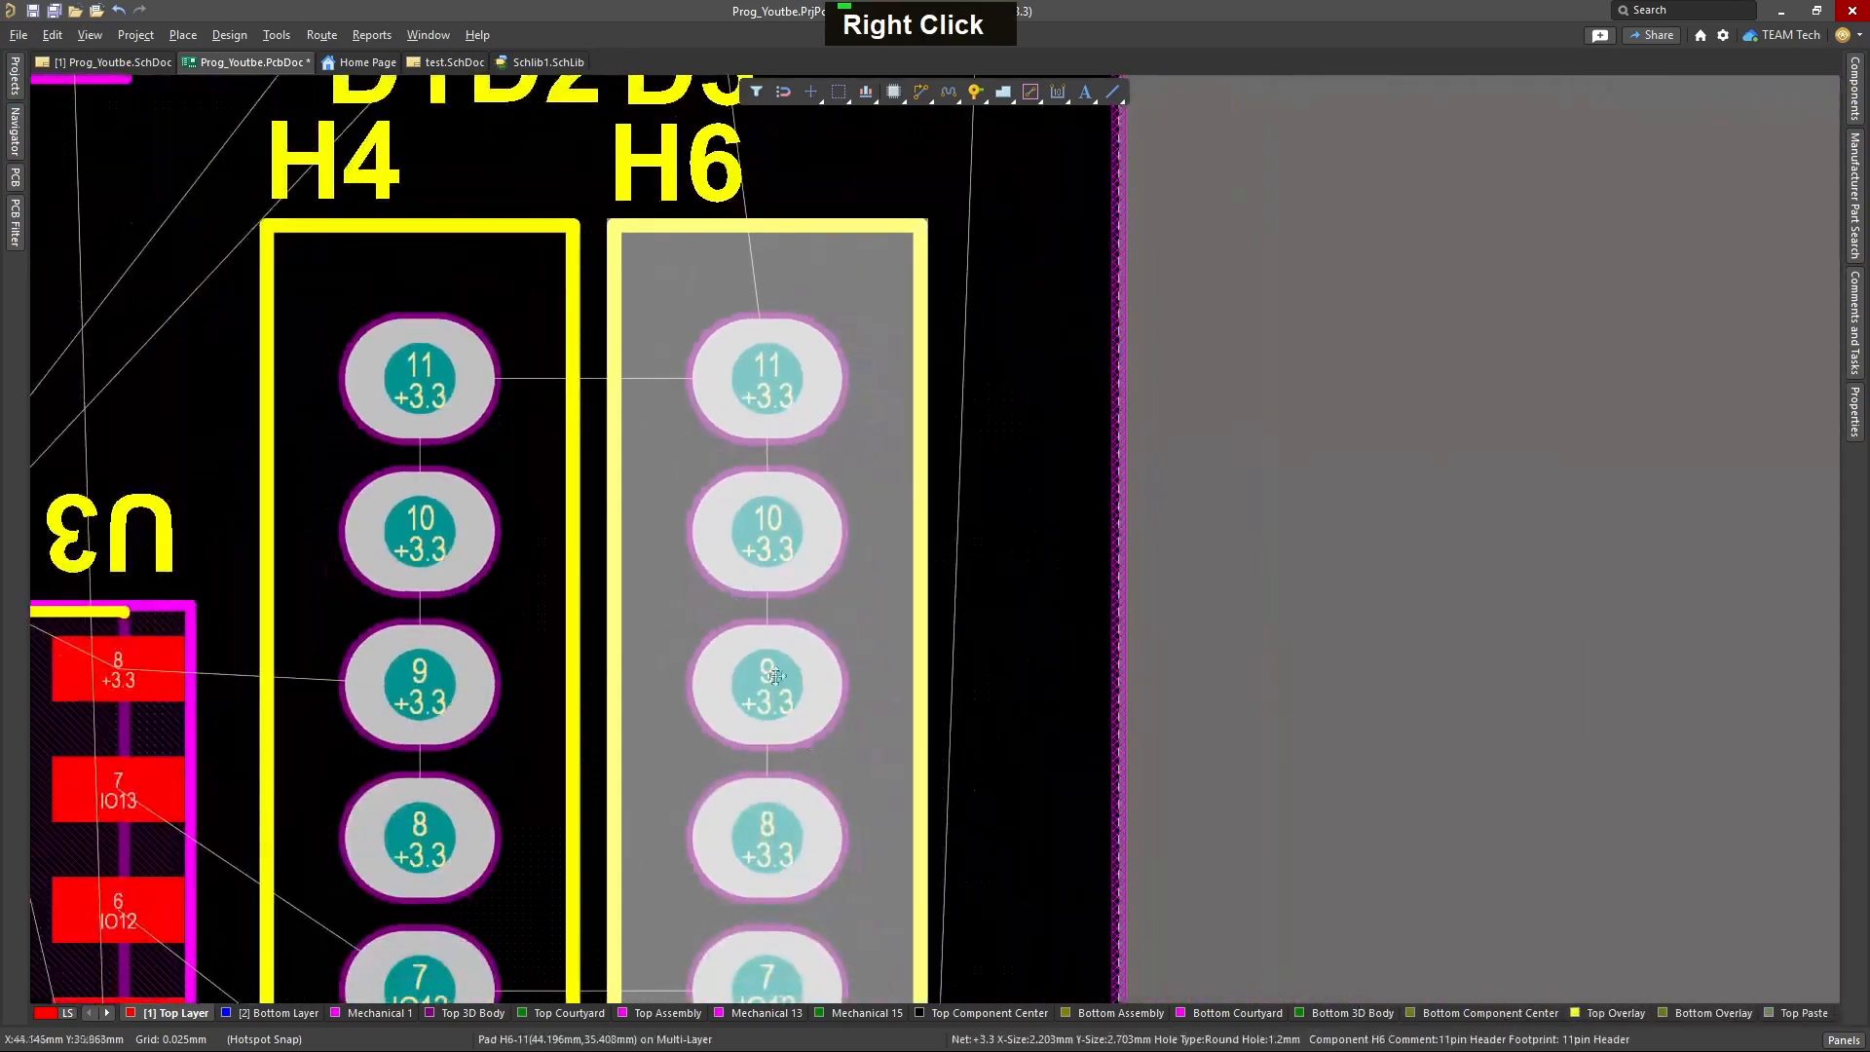
right_drag(848, 735, 1069, 416)
middle_drag(1070, 414, 1070, 421)
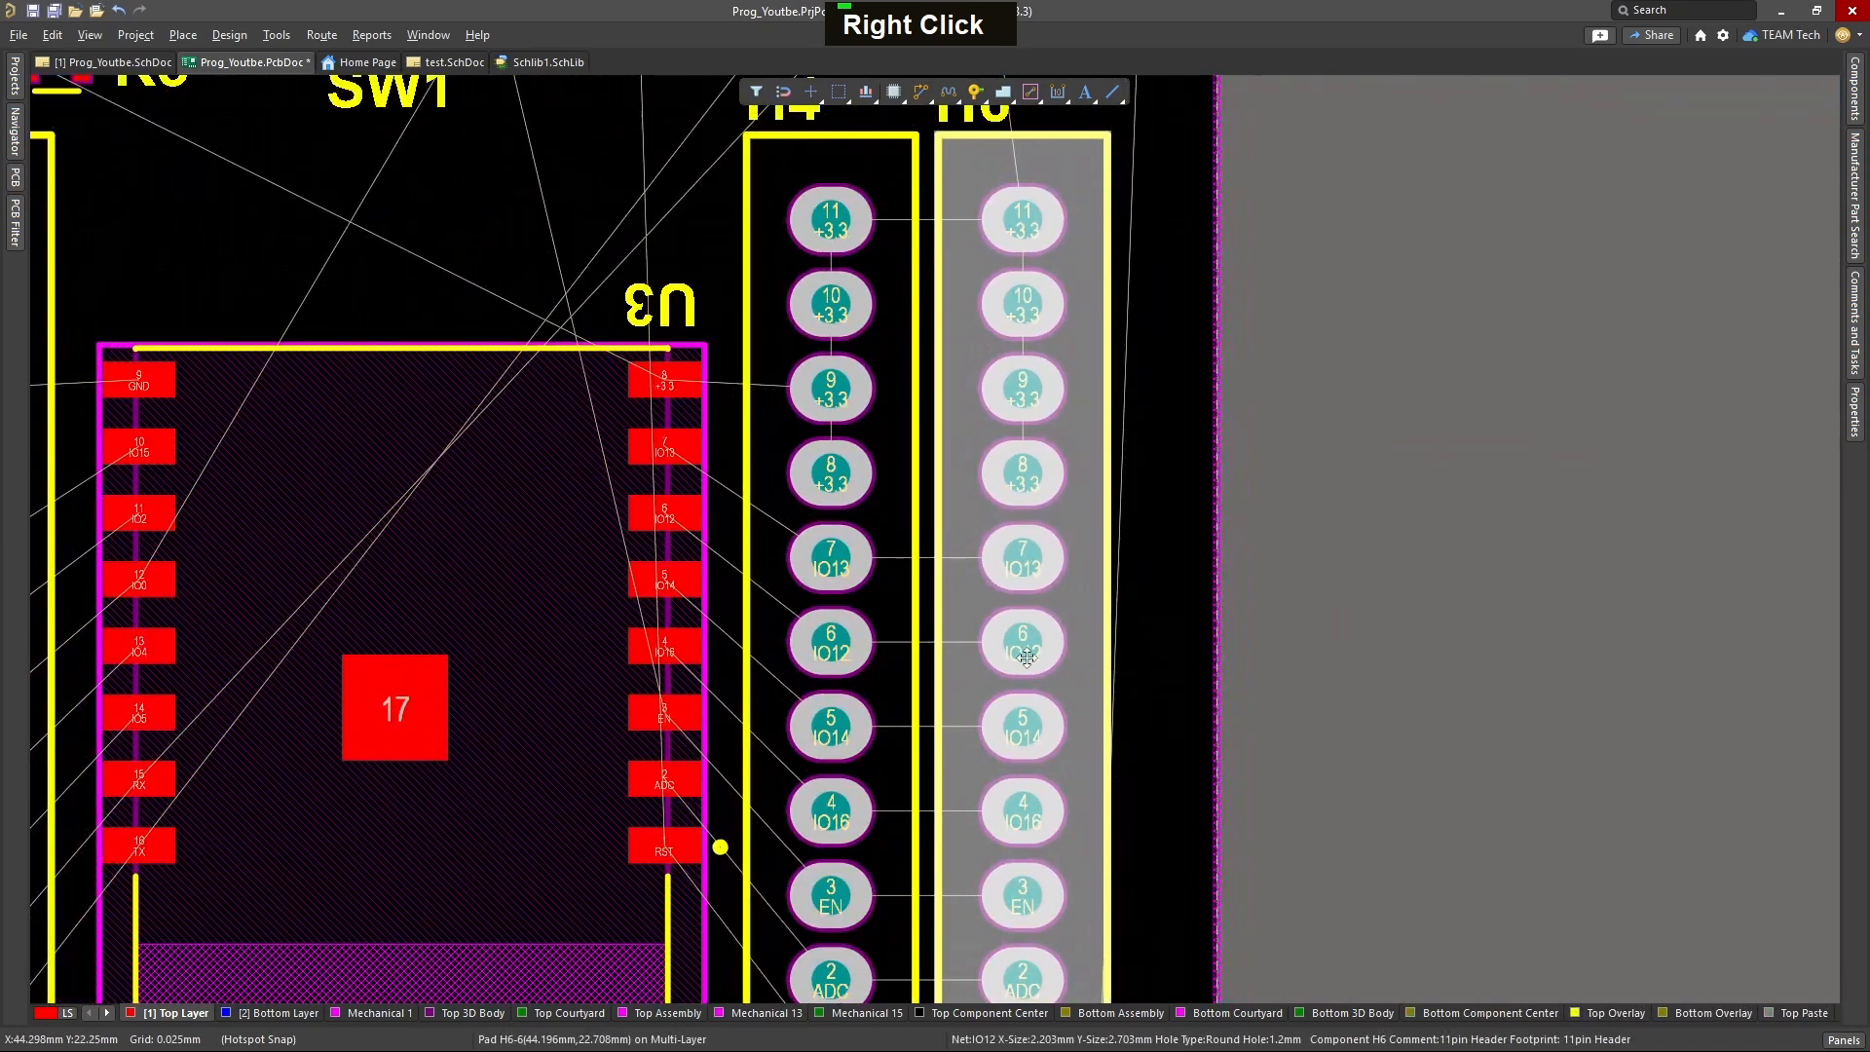
double_click(1016, 652)
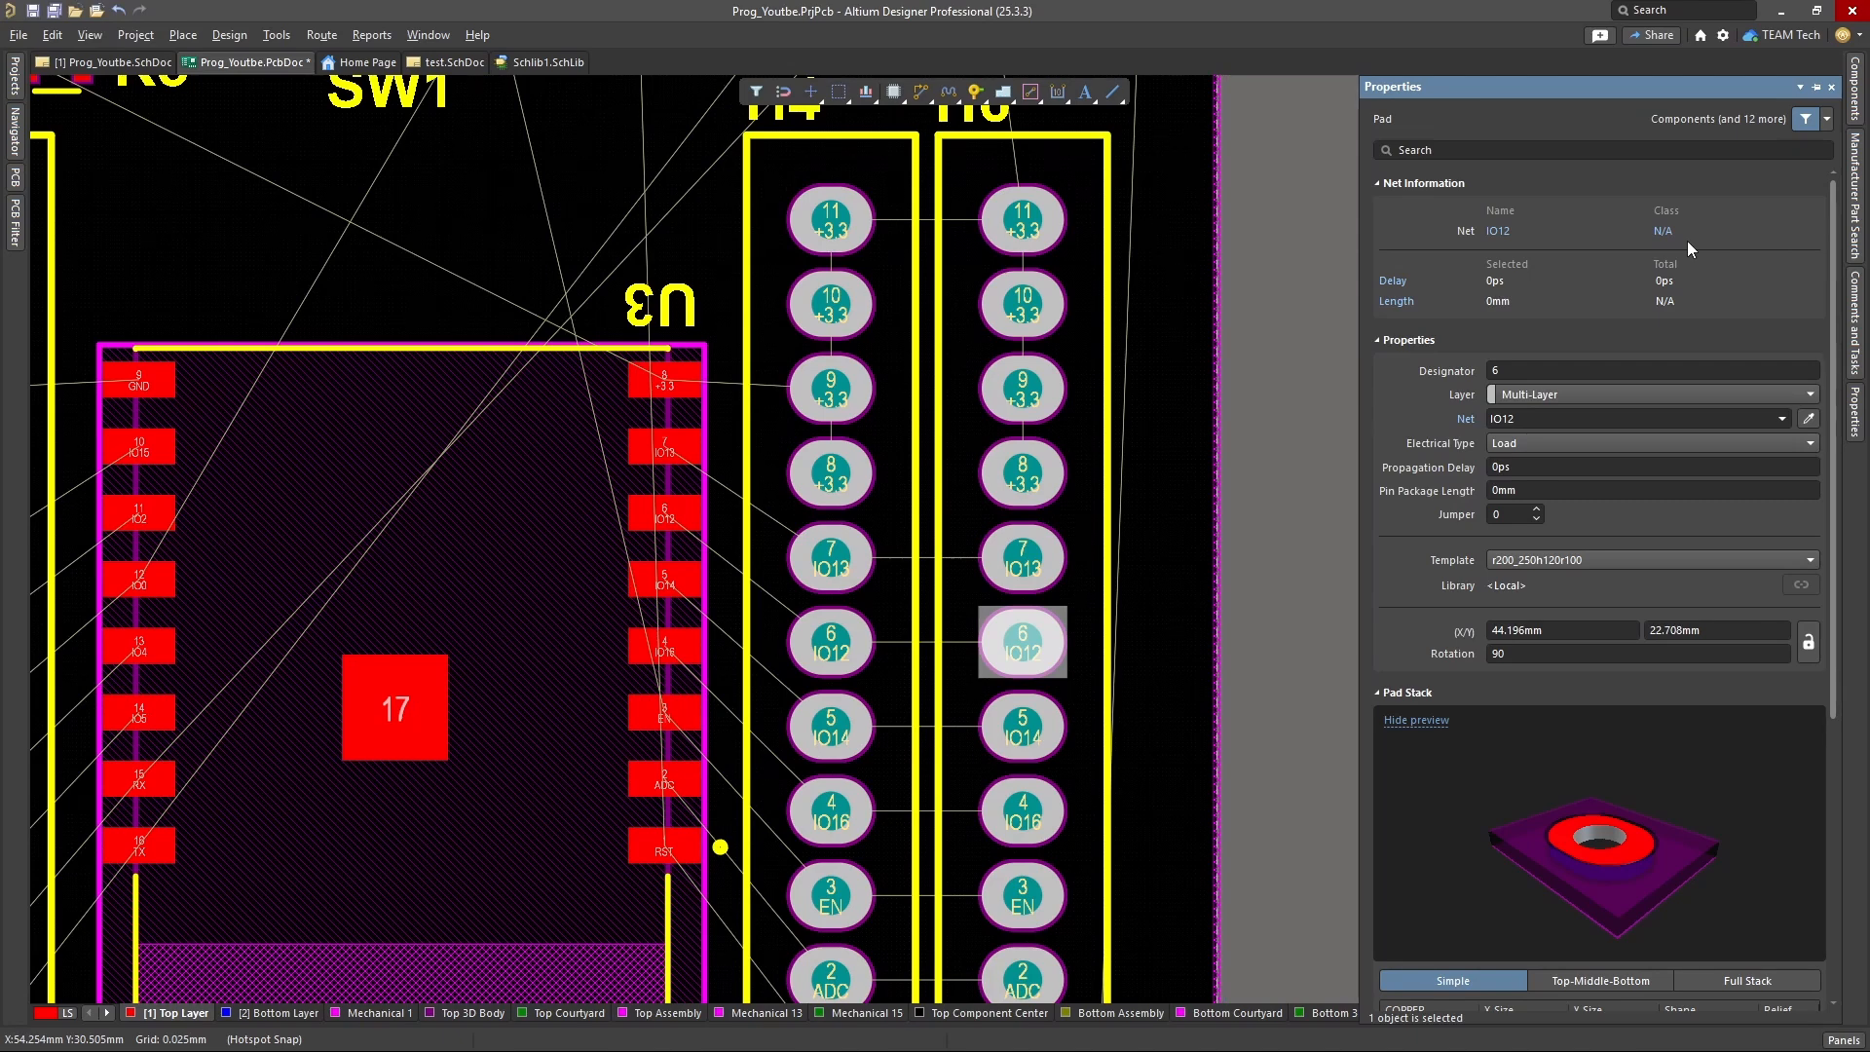
click(1222, 418)
- Try routing a track from header H6 pad 6, cycling its width through the rule maximum, user choice and rule preferred modes
right_drag(1045, 695, 1096, 579)
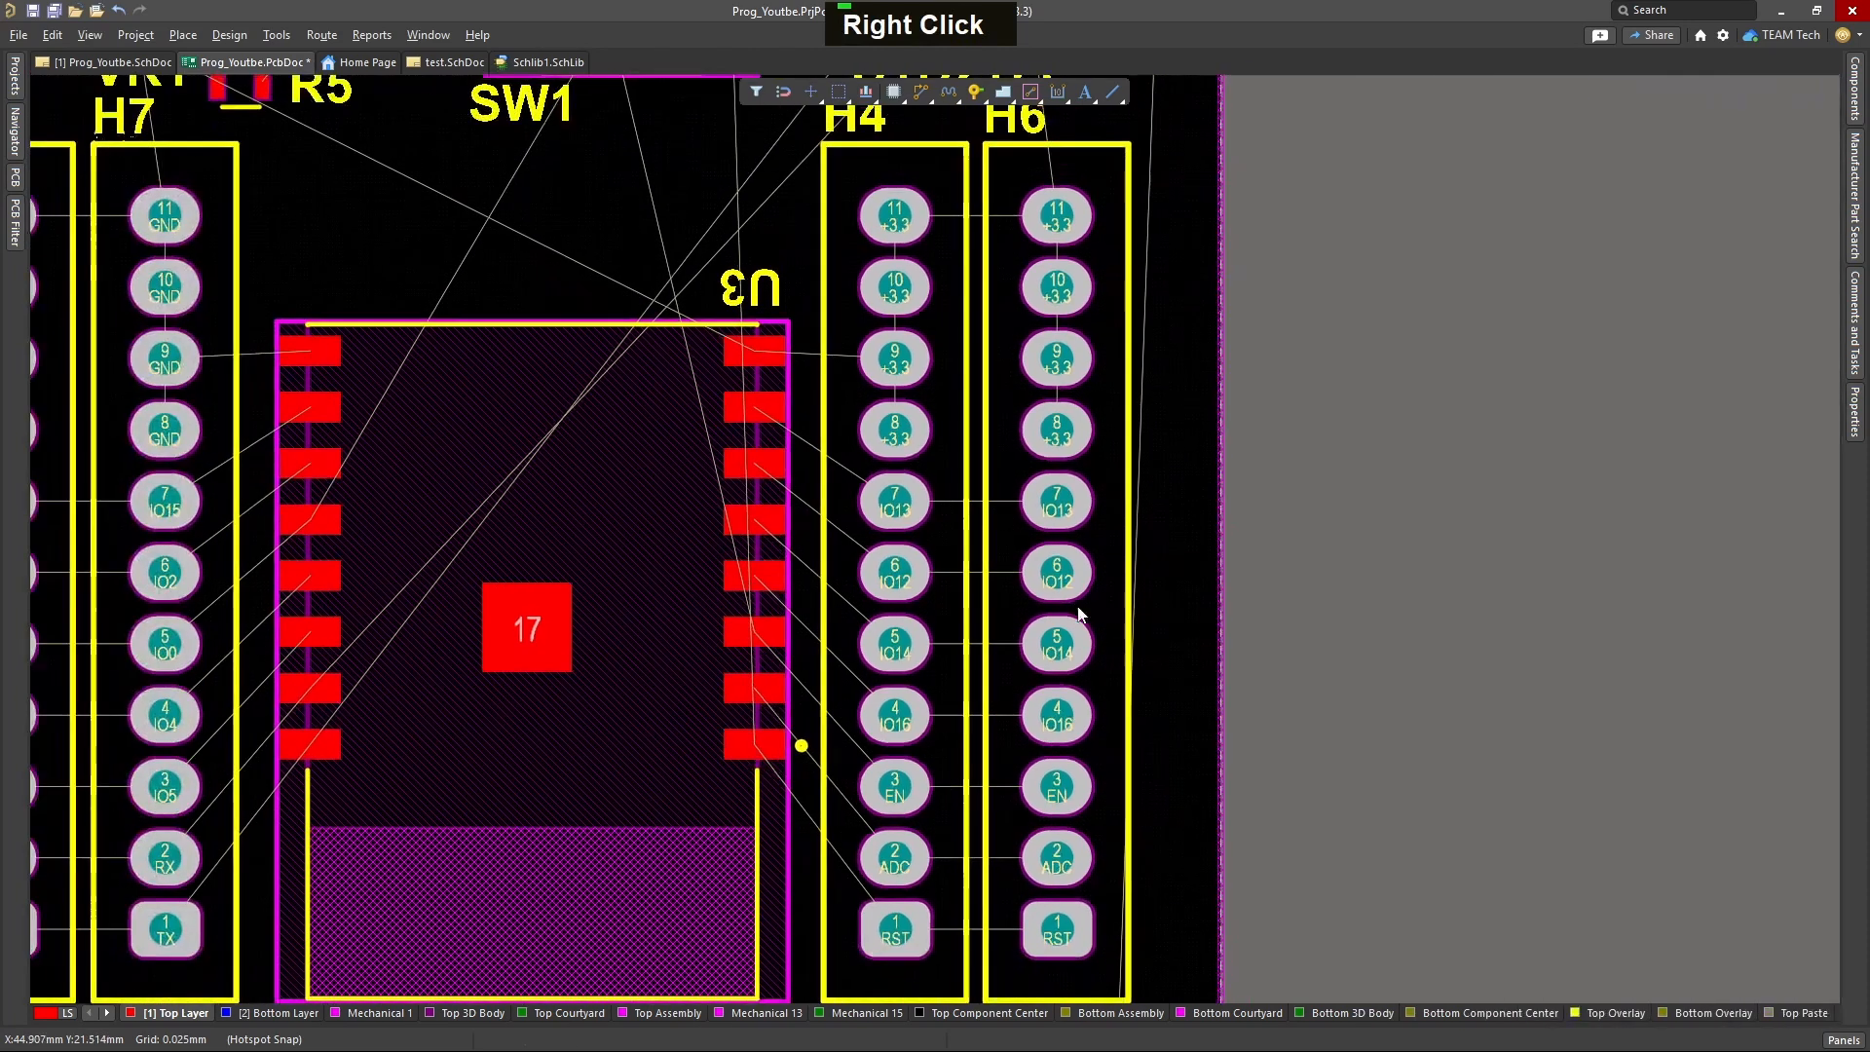
key(ctrl+w)
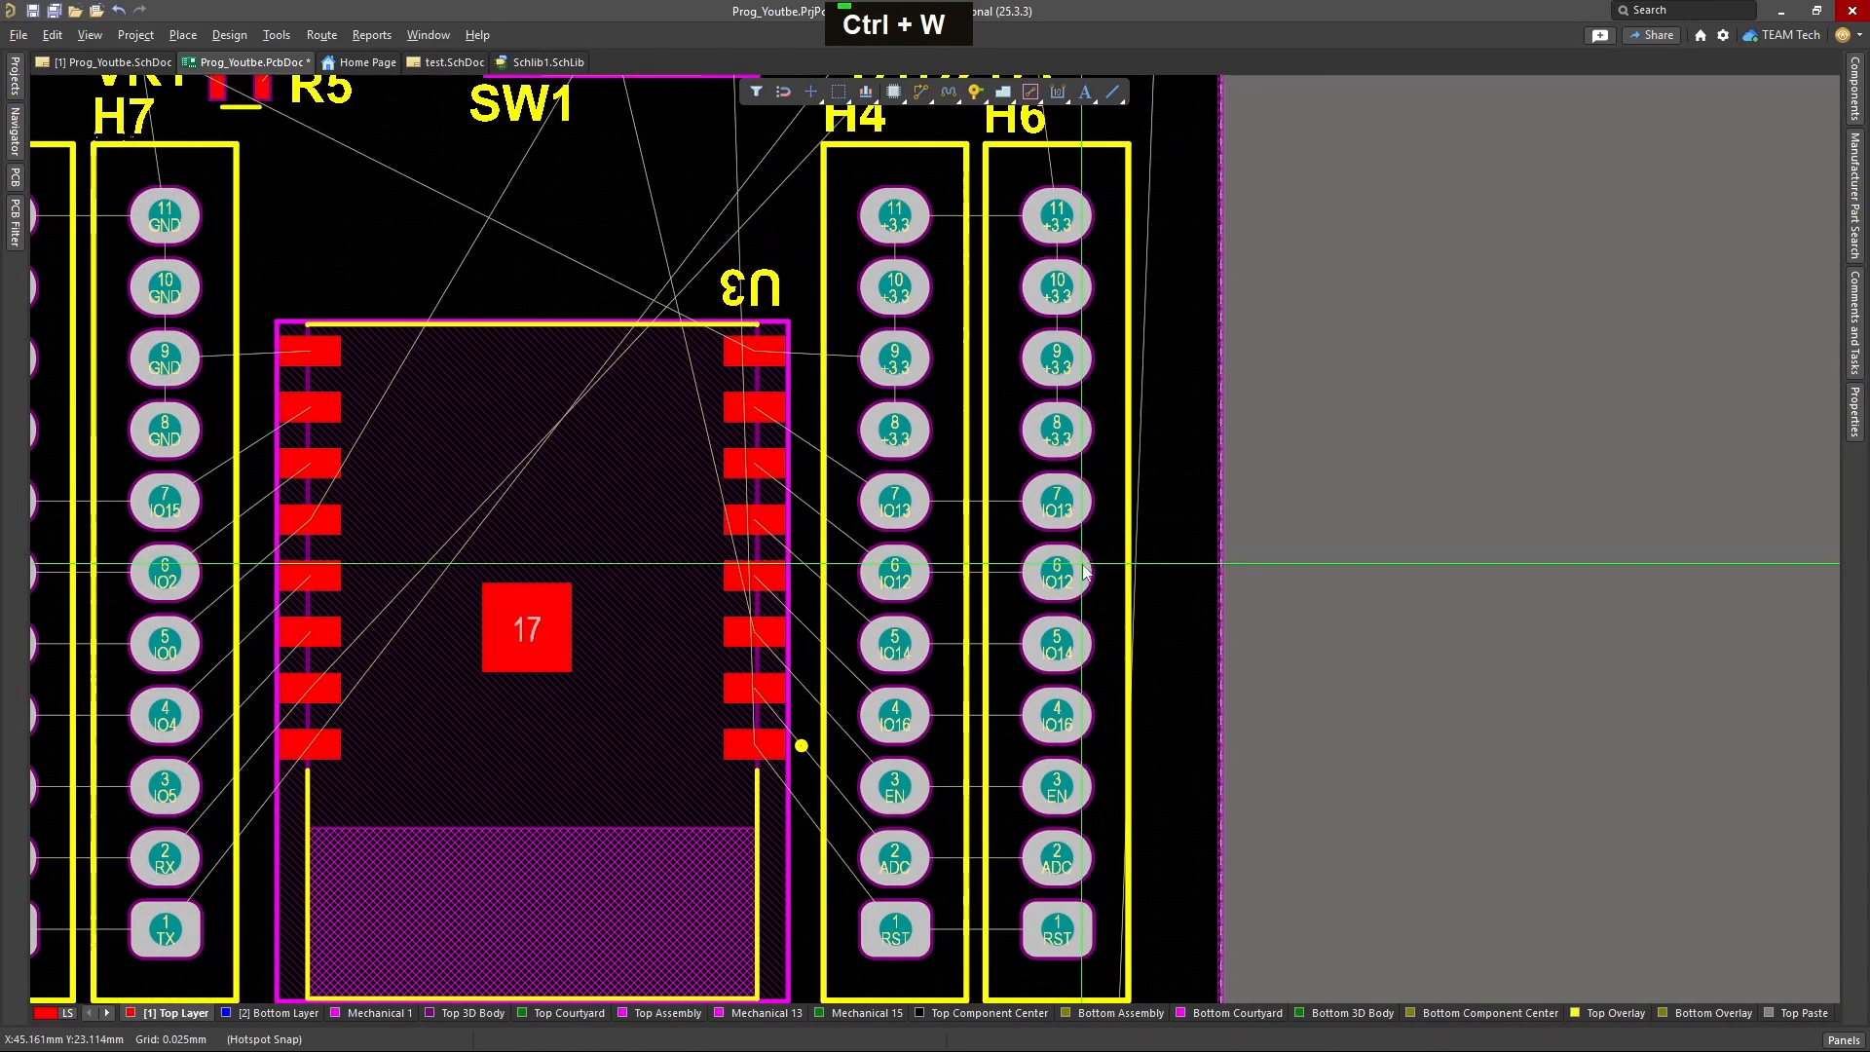
click(1090, 573)
key(3)
key(3)
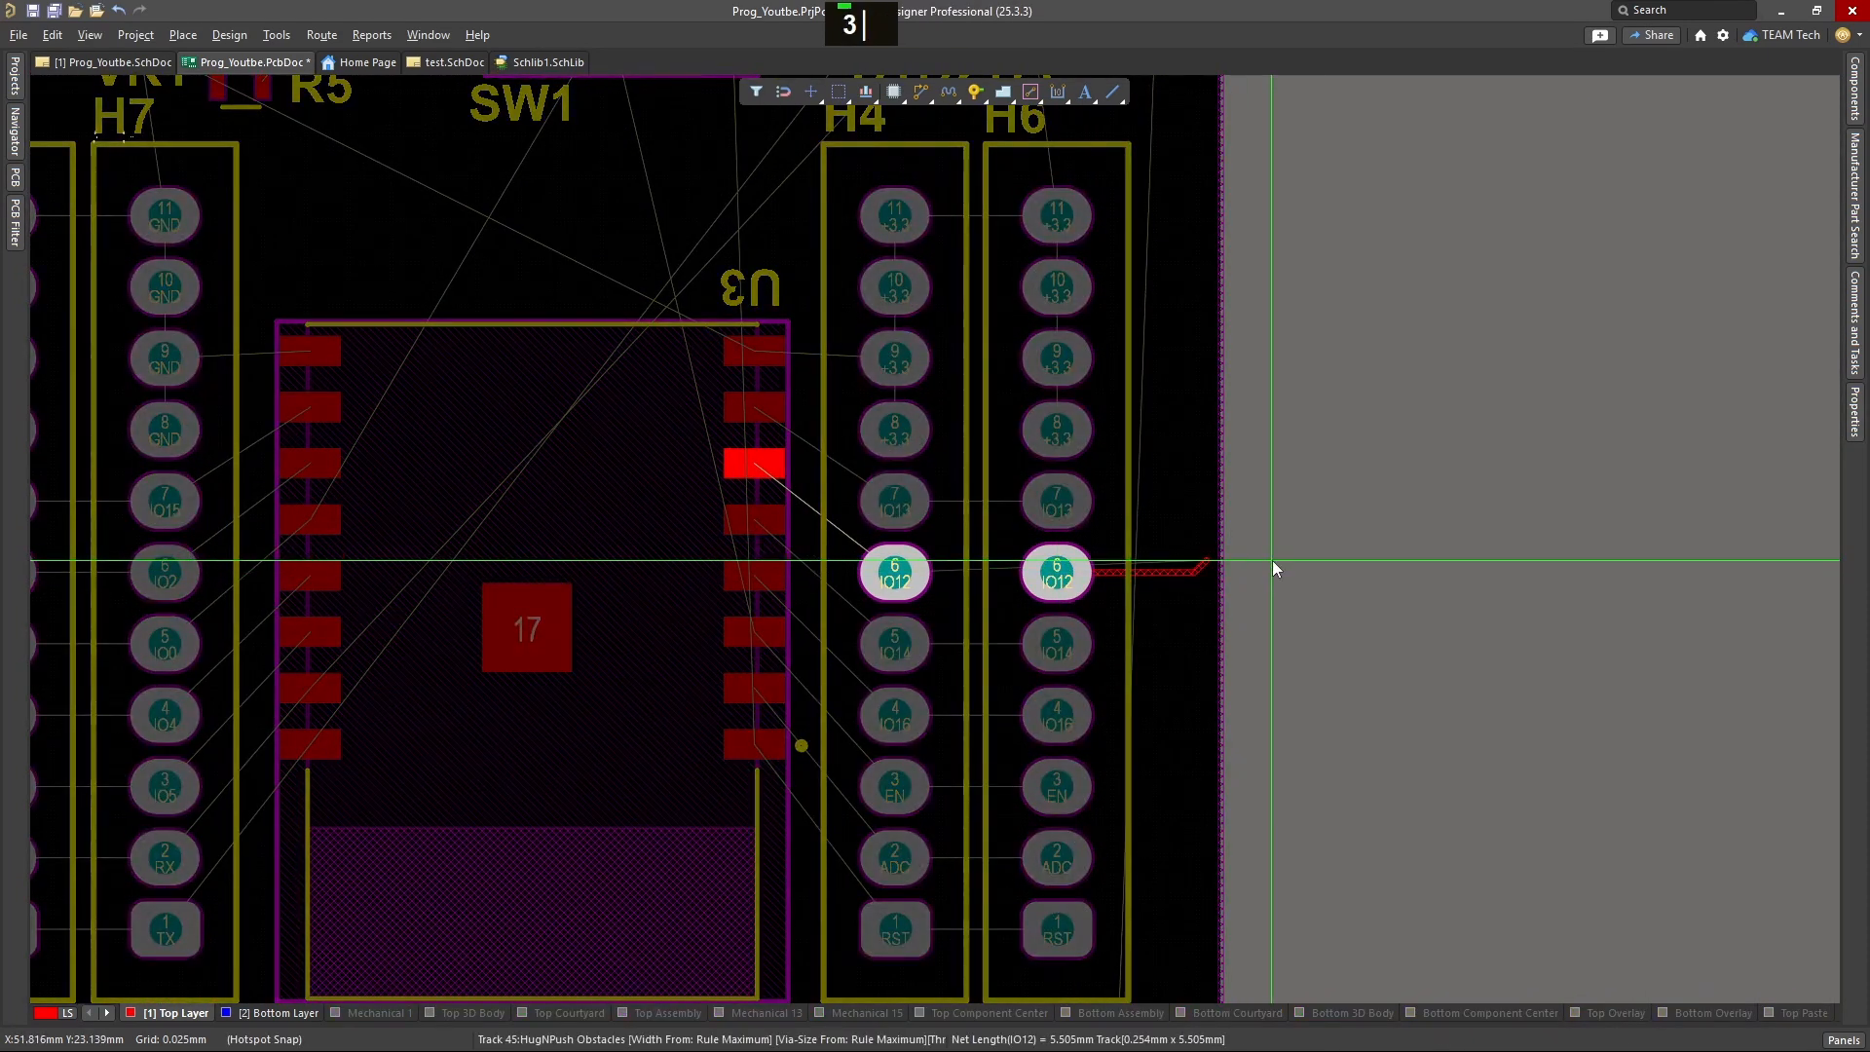
key(2)
key(2)
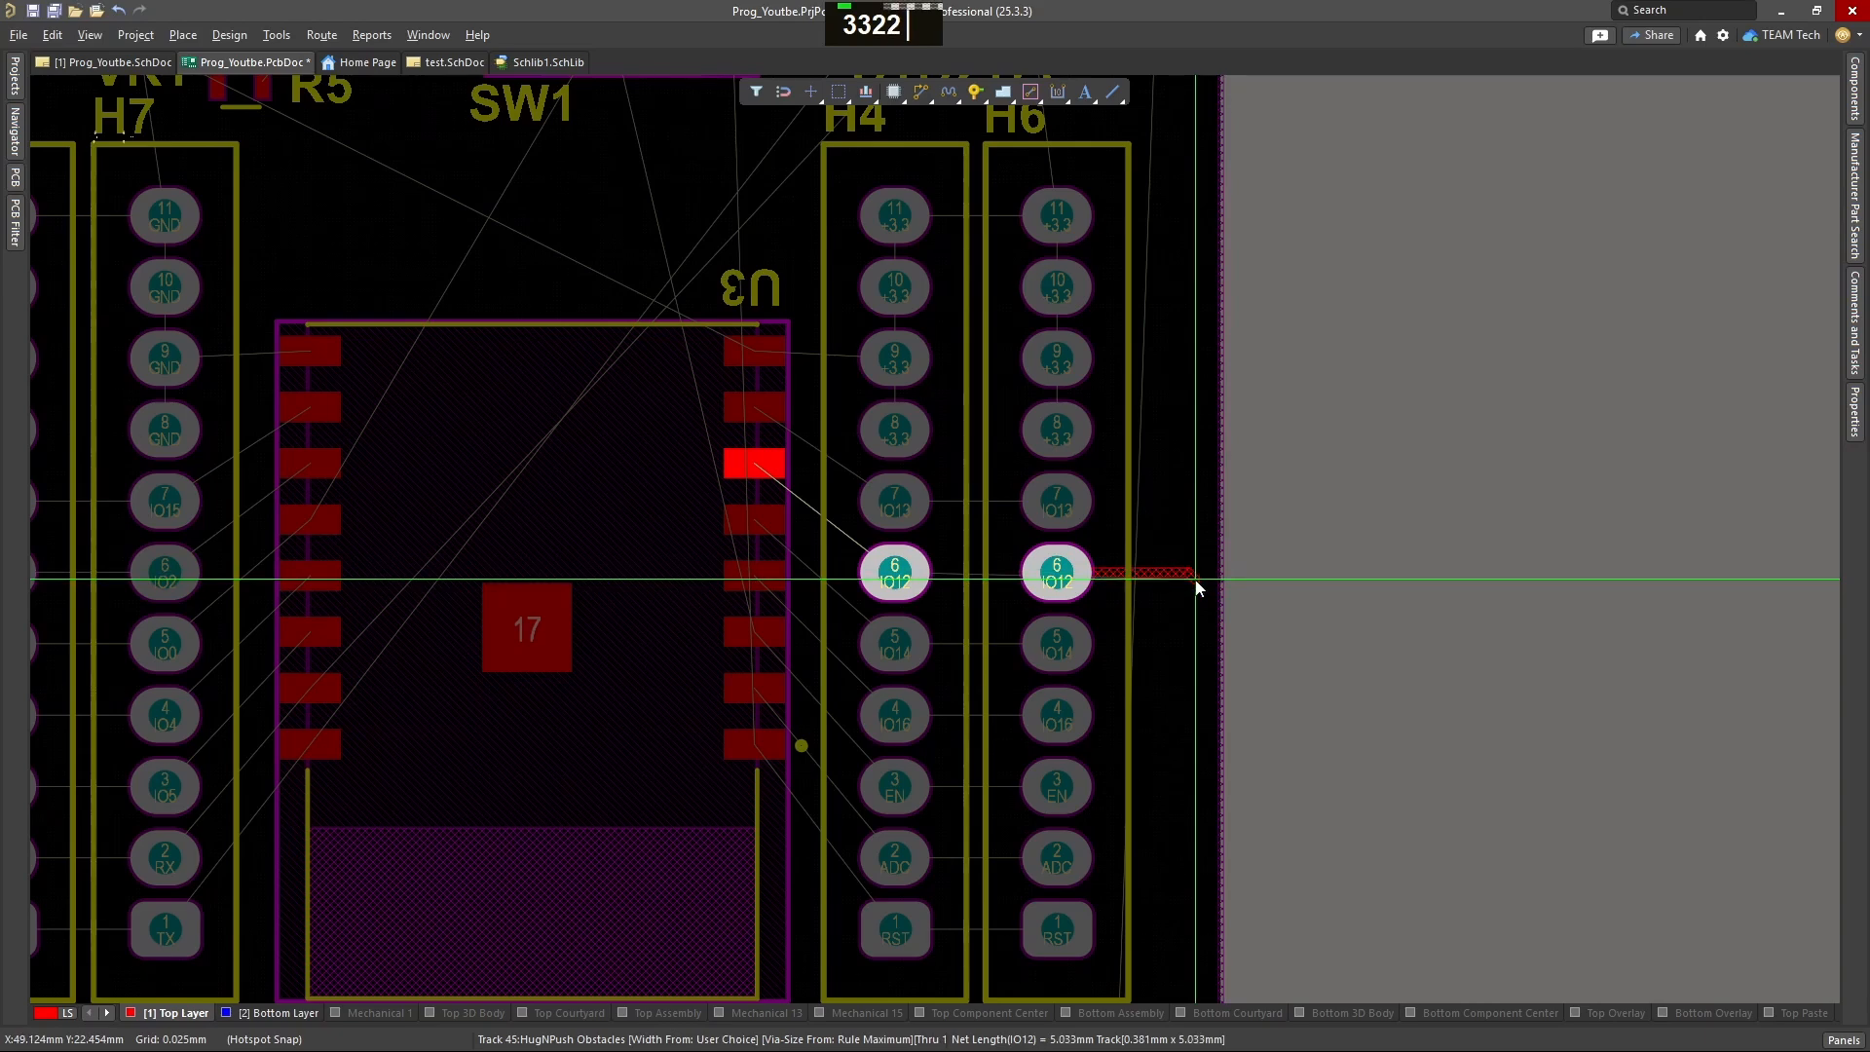
key(3)
key(3)
key(3)
key(3)
key(3)
key(3)
key(3)
key(3)
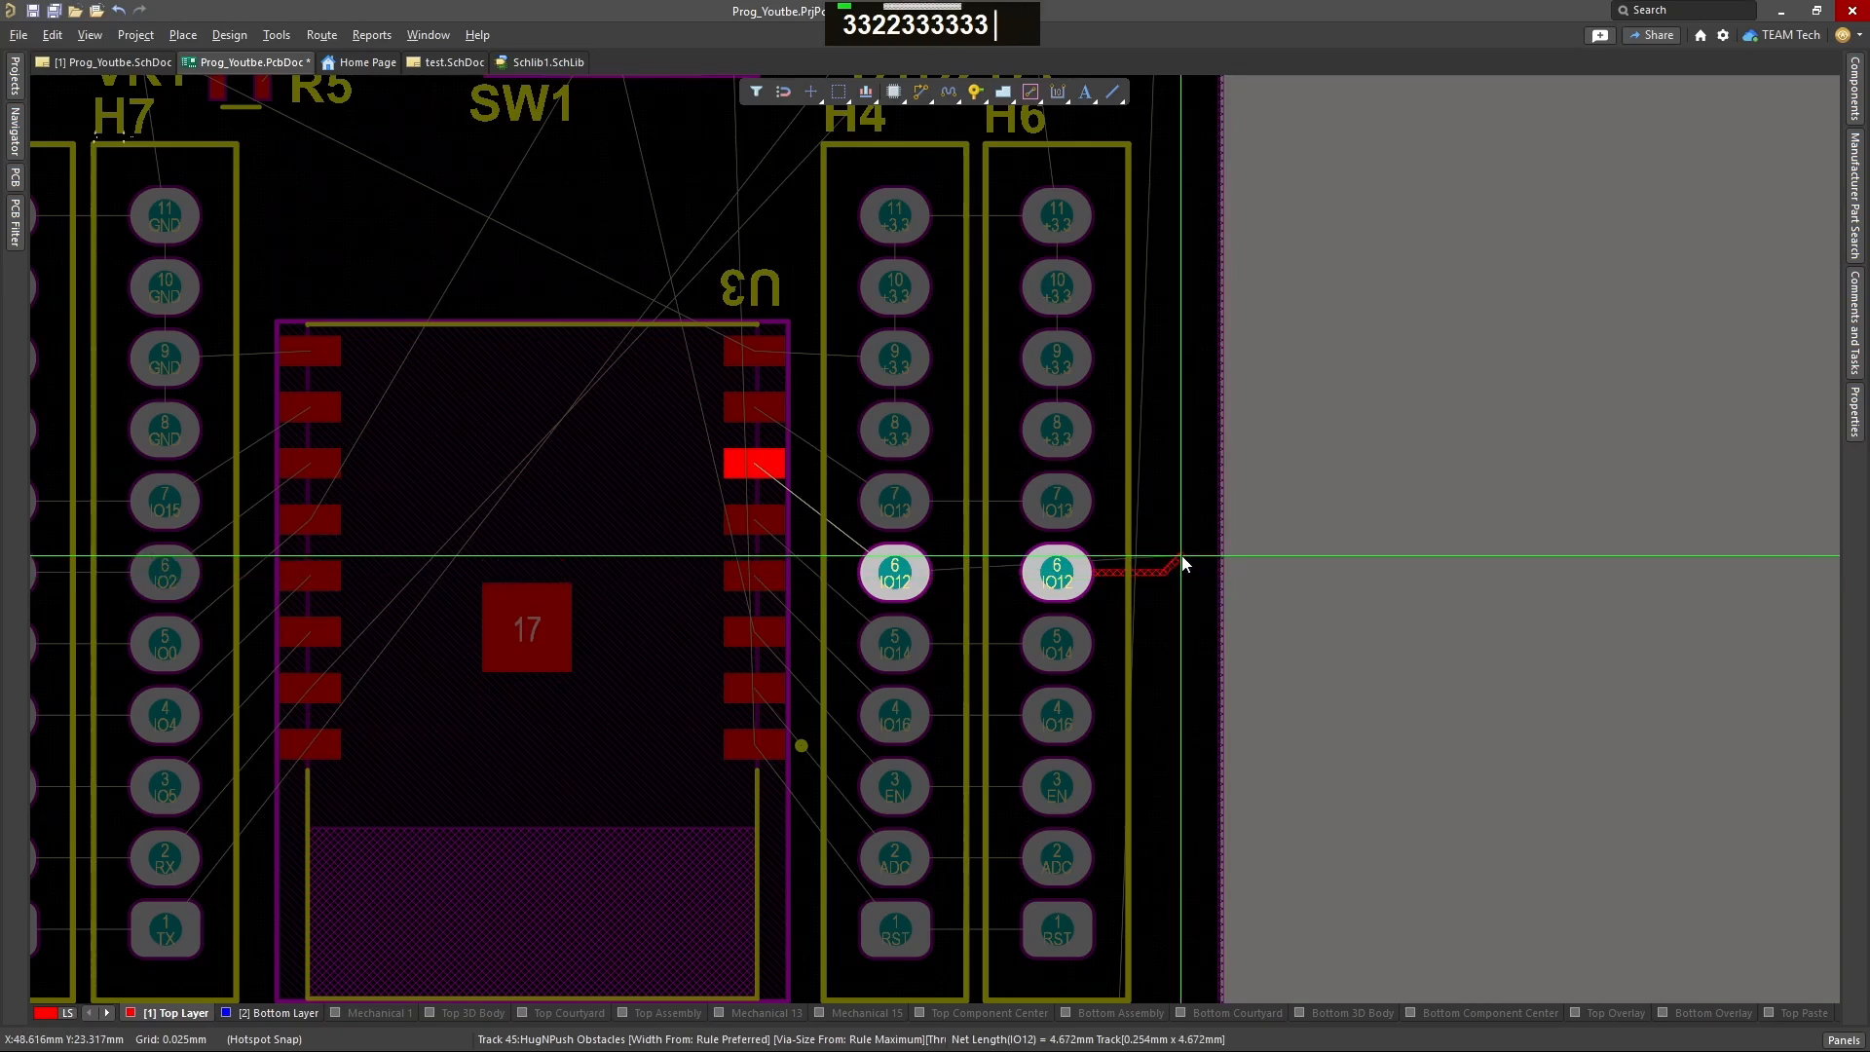
right_click(1179, 575)
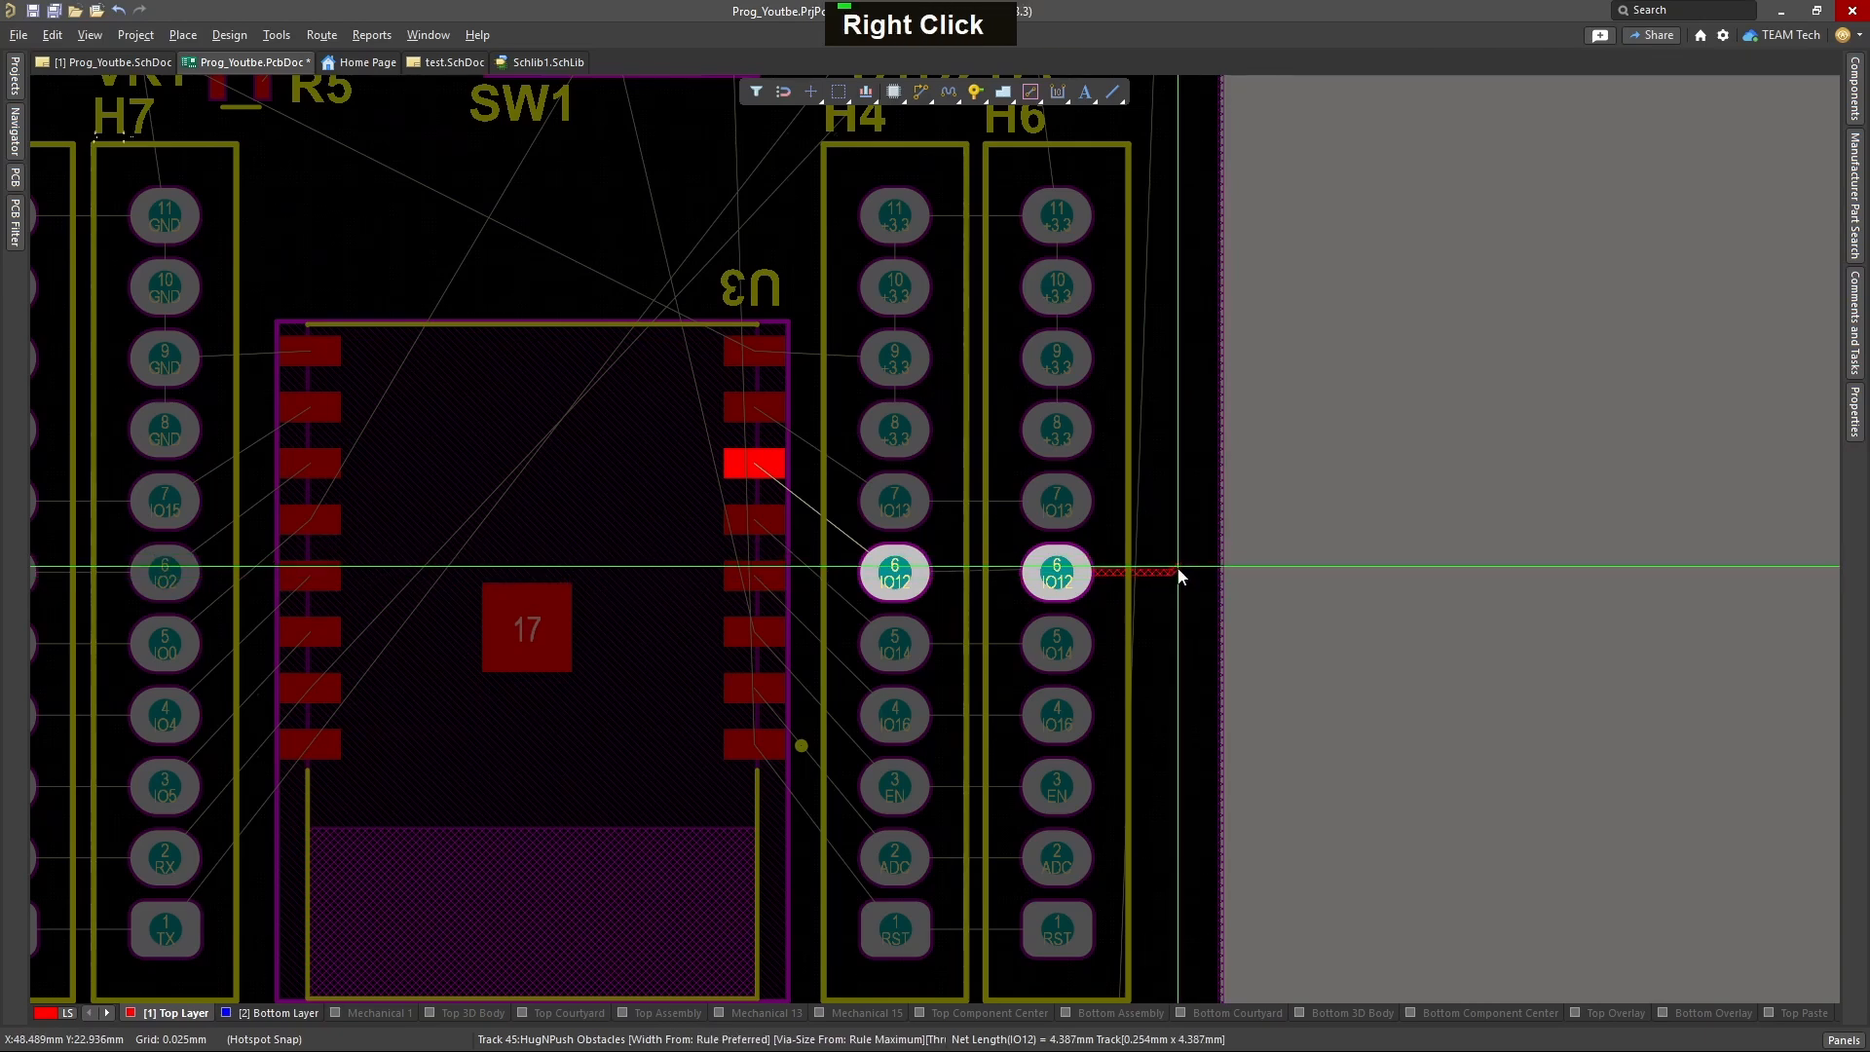
- Try routing the +3.3 net from header H6 pad 8, cycling its width through the rule minimum, user choice and other width modes
click(1088, 436)
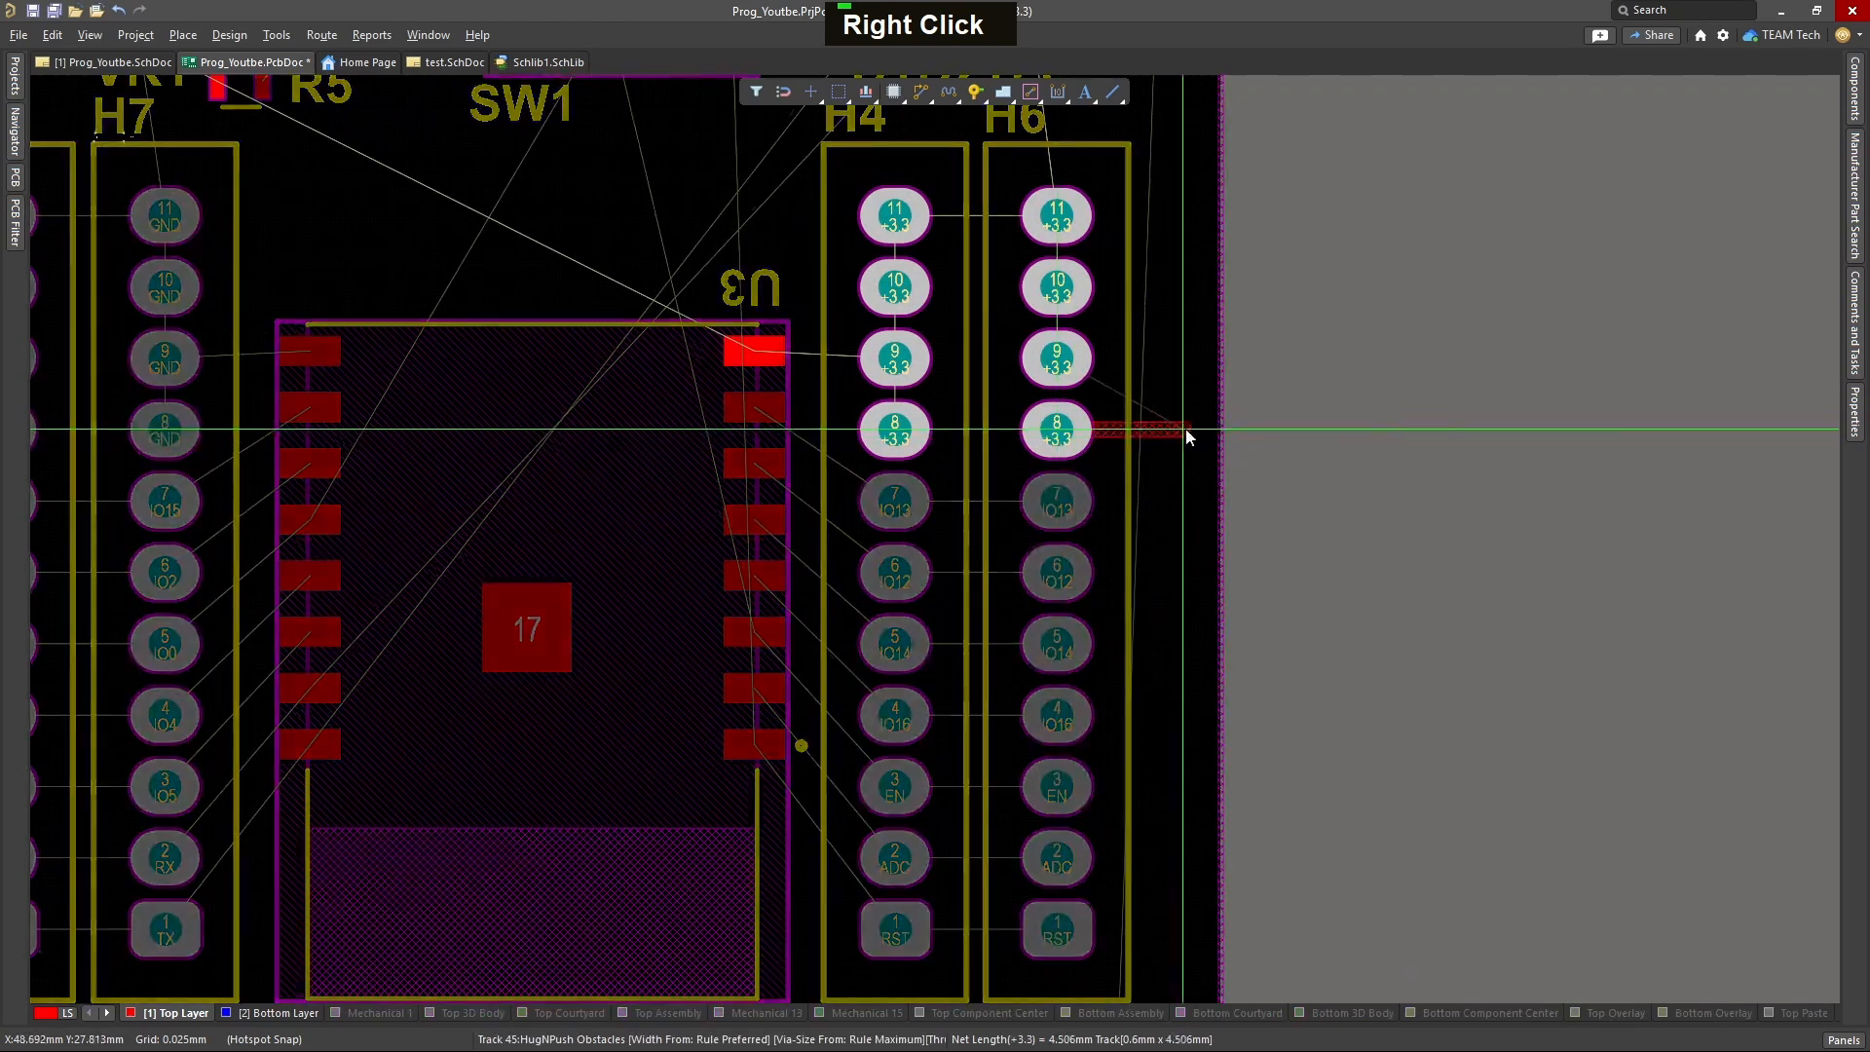
key(3)
key(3)
key(3)
key(3)
key(3)
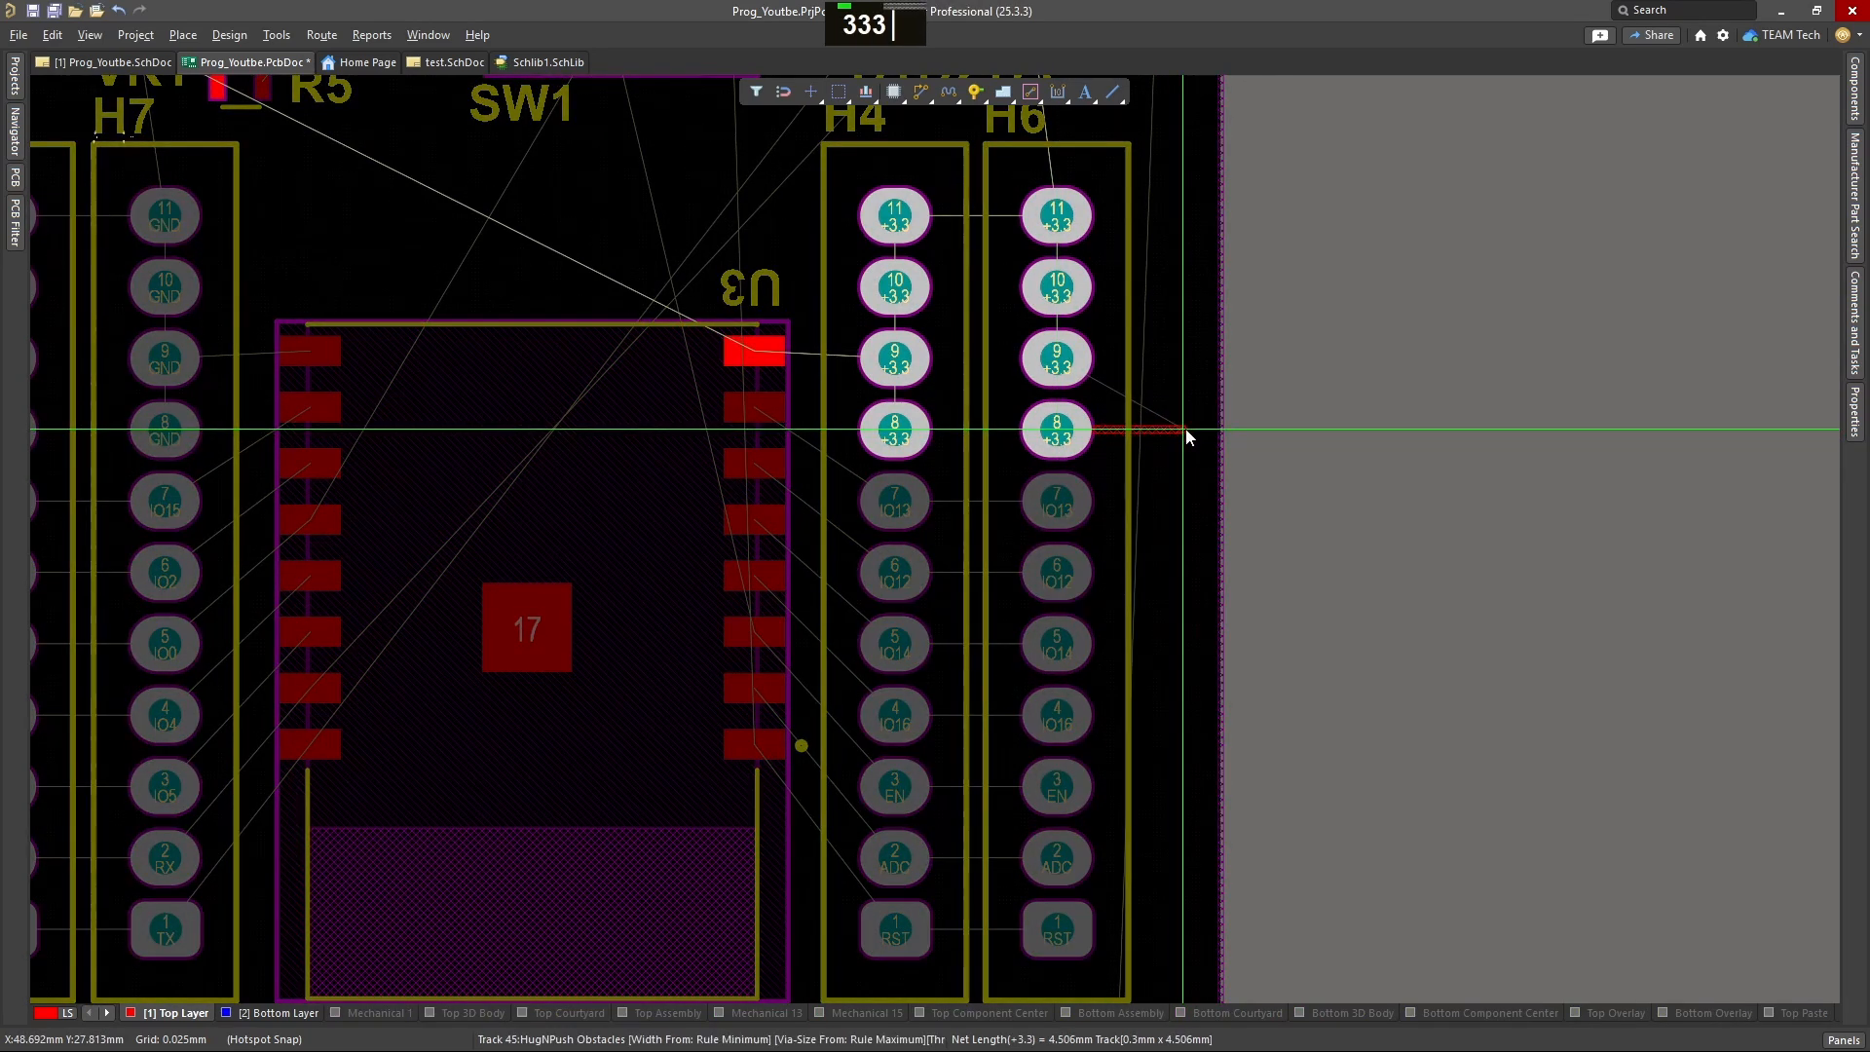
key(3)
key(3)
key(3)
key(3)
key(3)
key(3)
key(3)
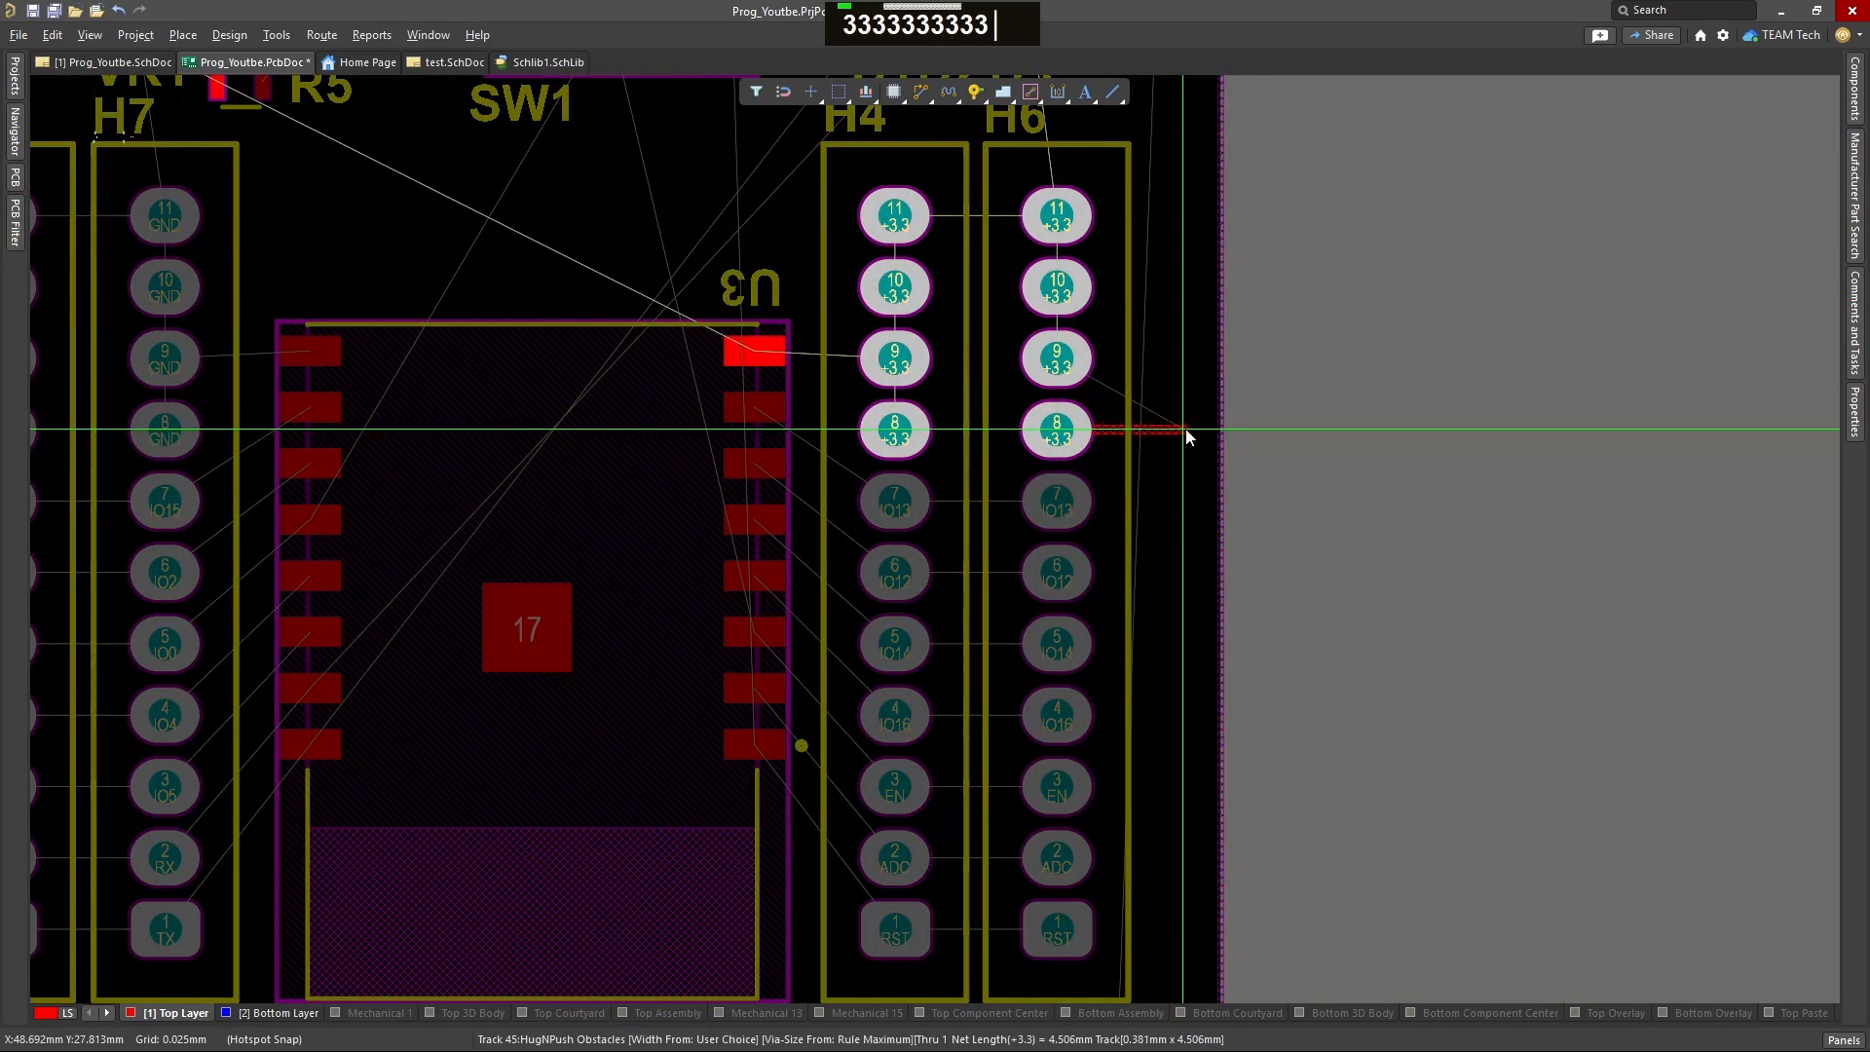
key(3)
right_click(1185, 429)
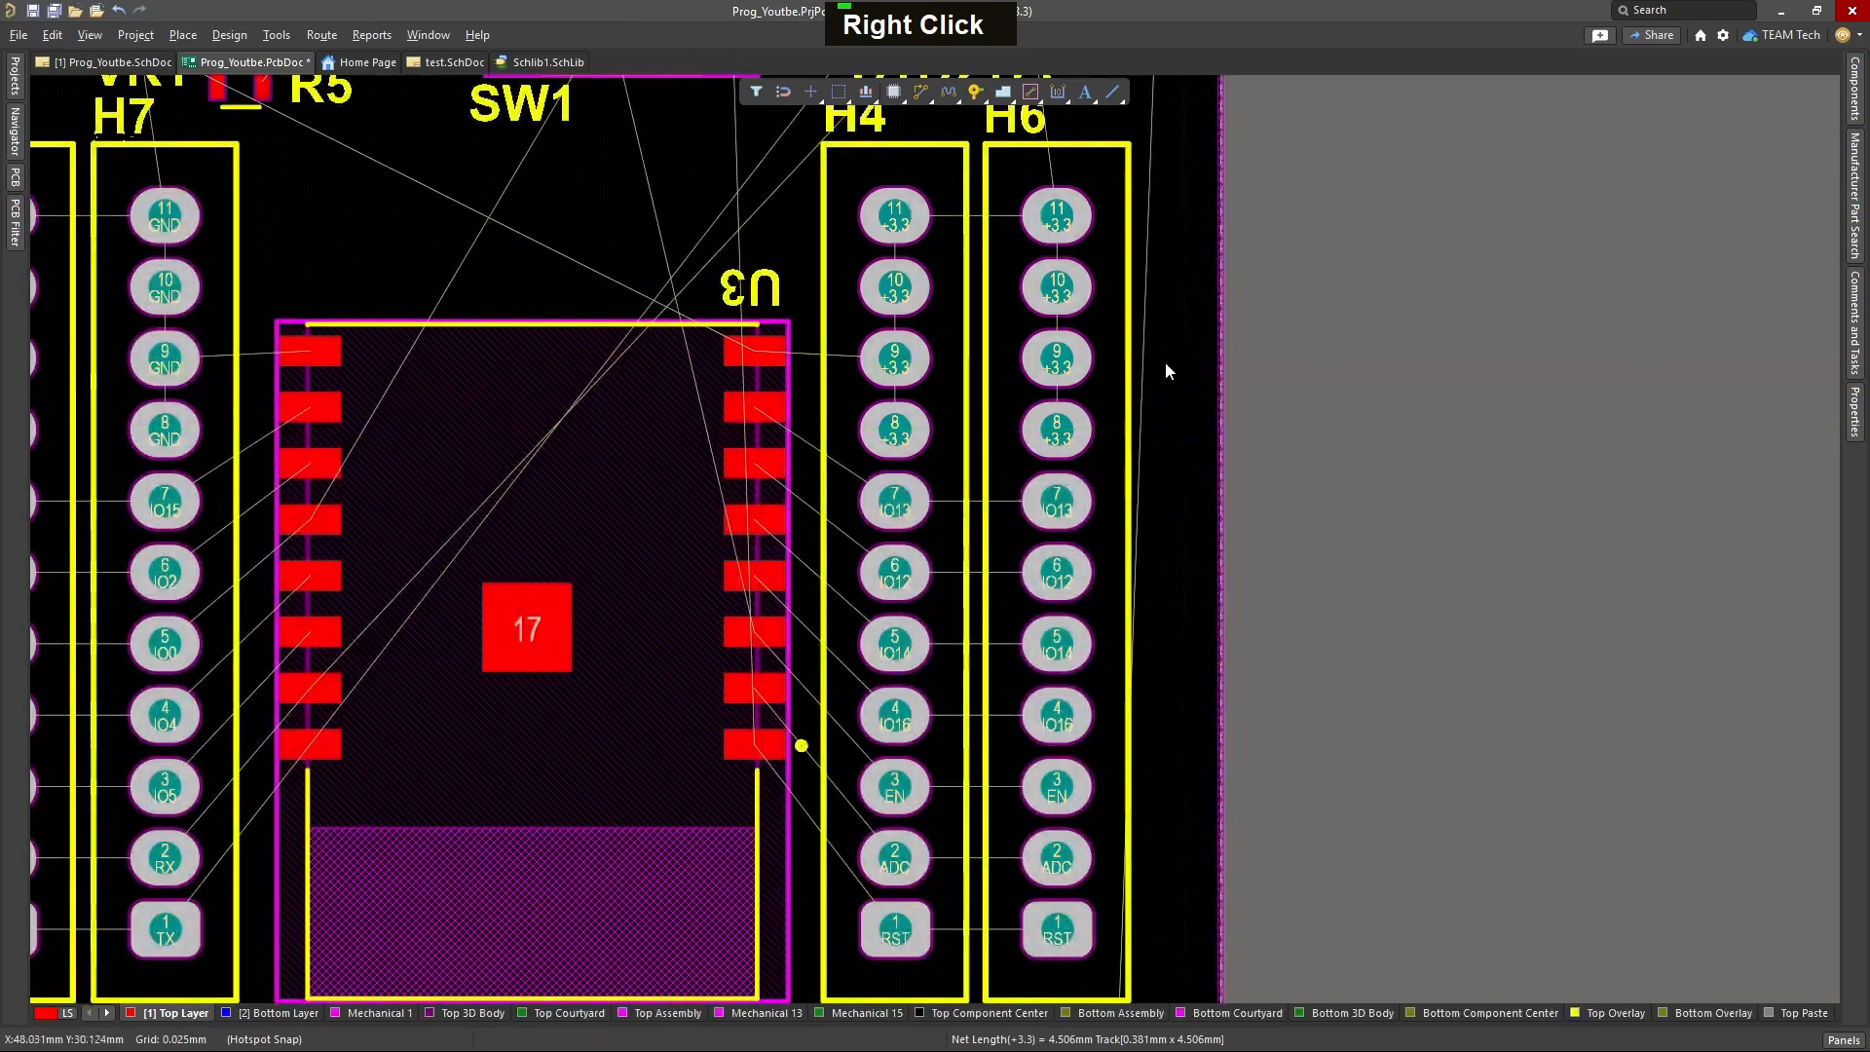
- Try routing the TX net from header H7 pad 1, cycling the track width through the available width modes
right_drag(1164, 367, 1305, 574)
ctrl+scroll(1304, 574, down, 1)
right_drag(838, 447, 1061, 384)
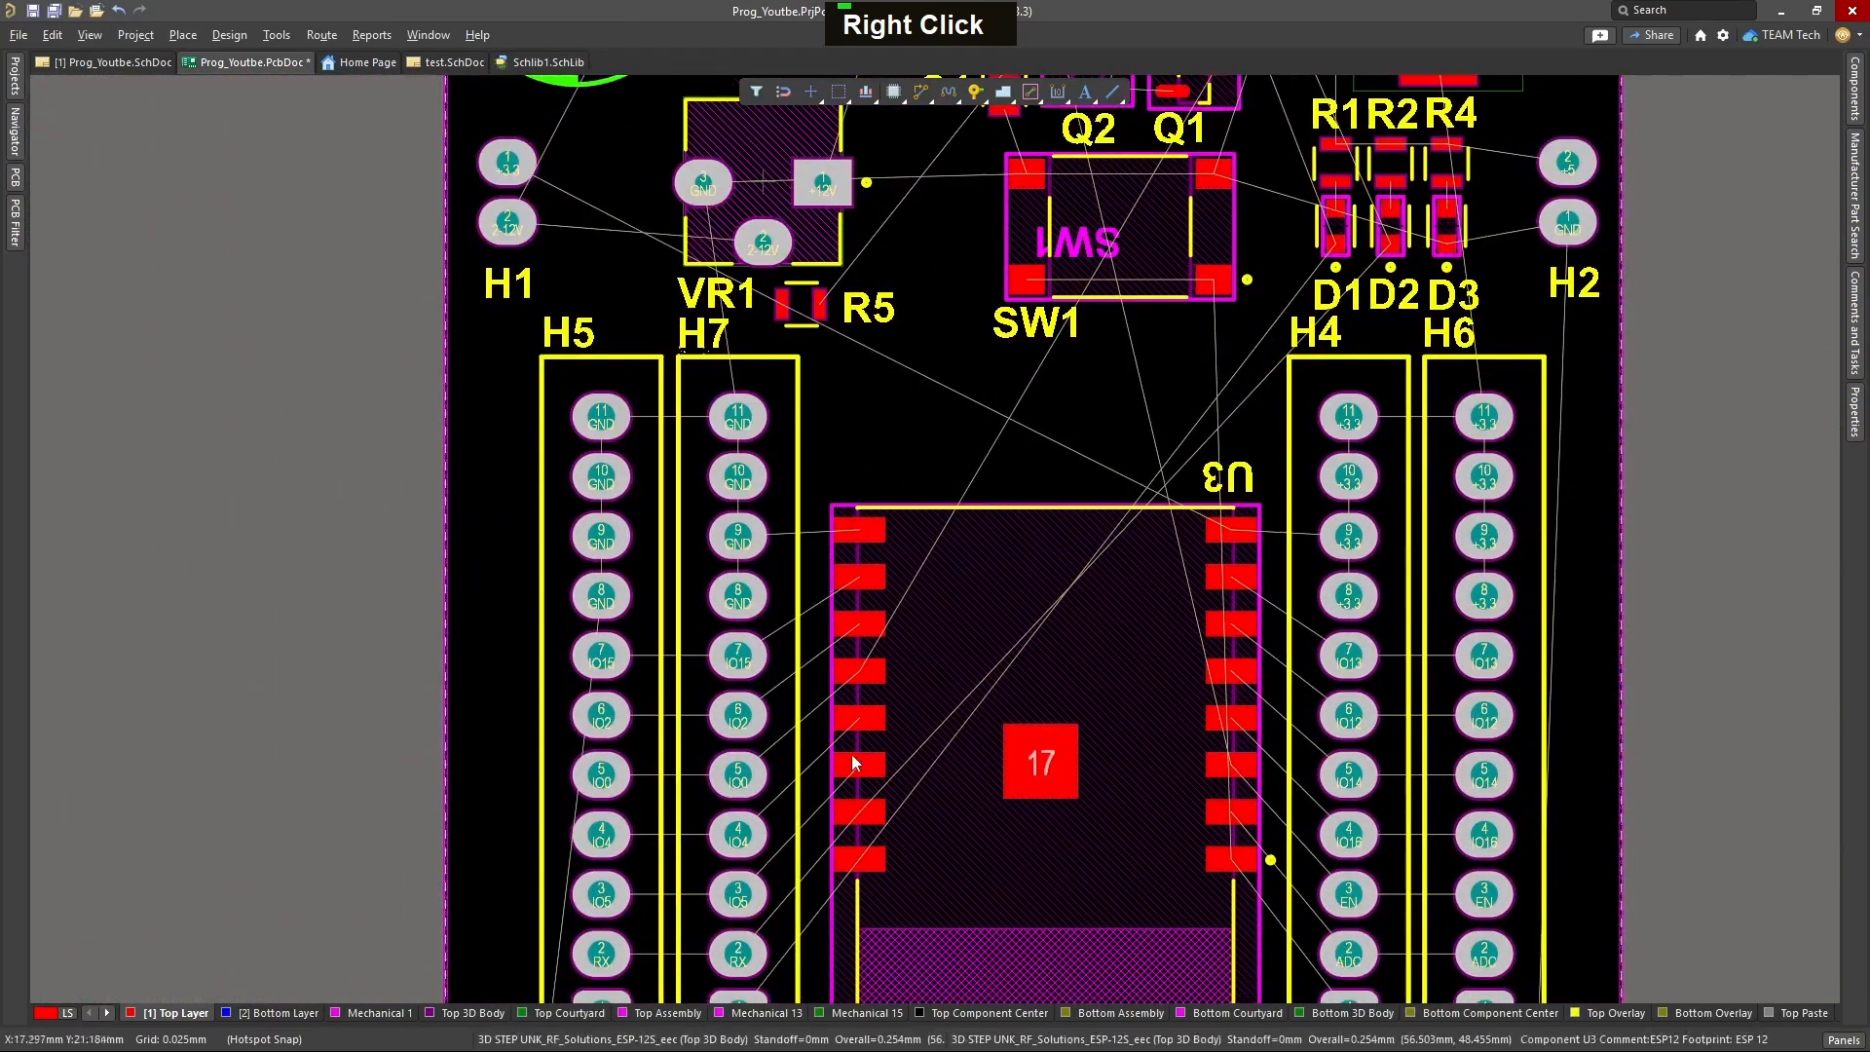
right_drag(1234, 937, 1270, 729)
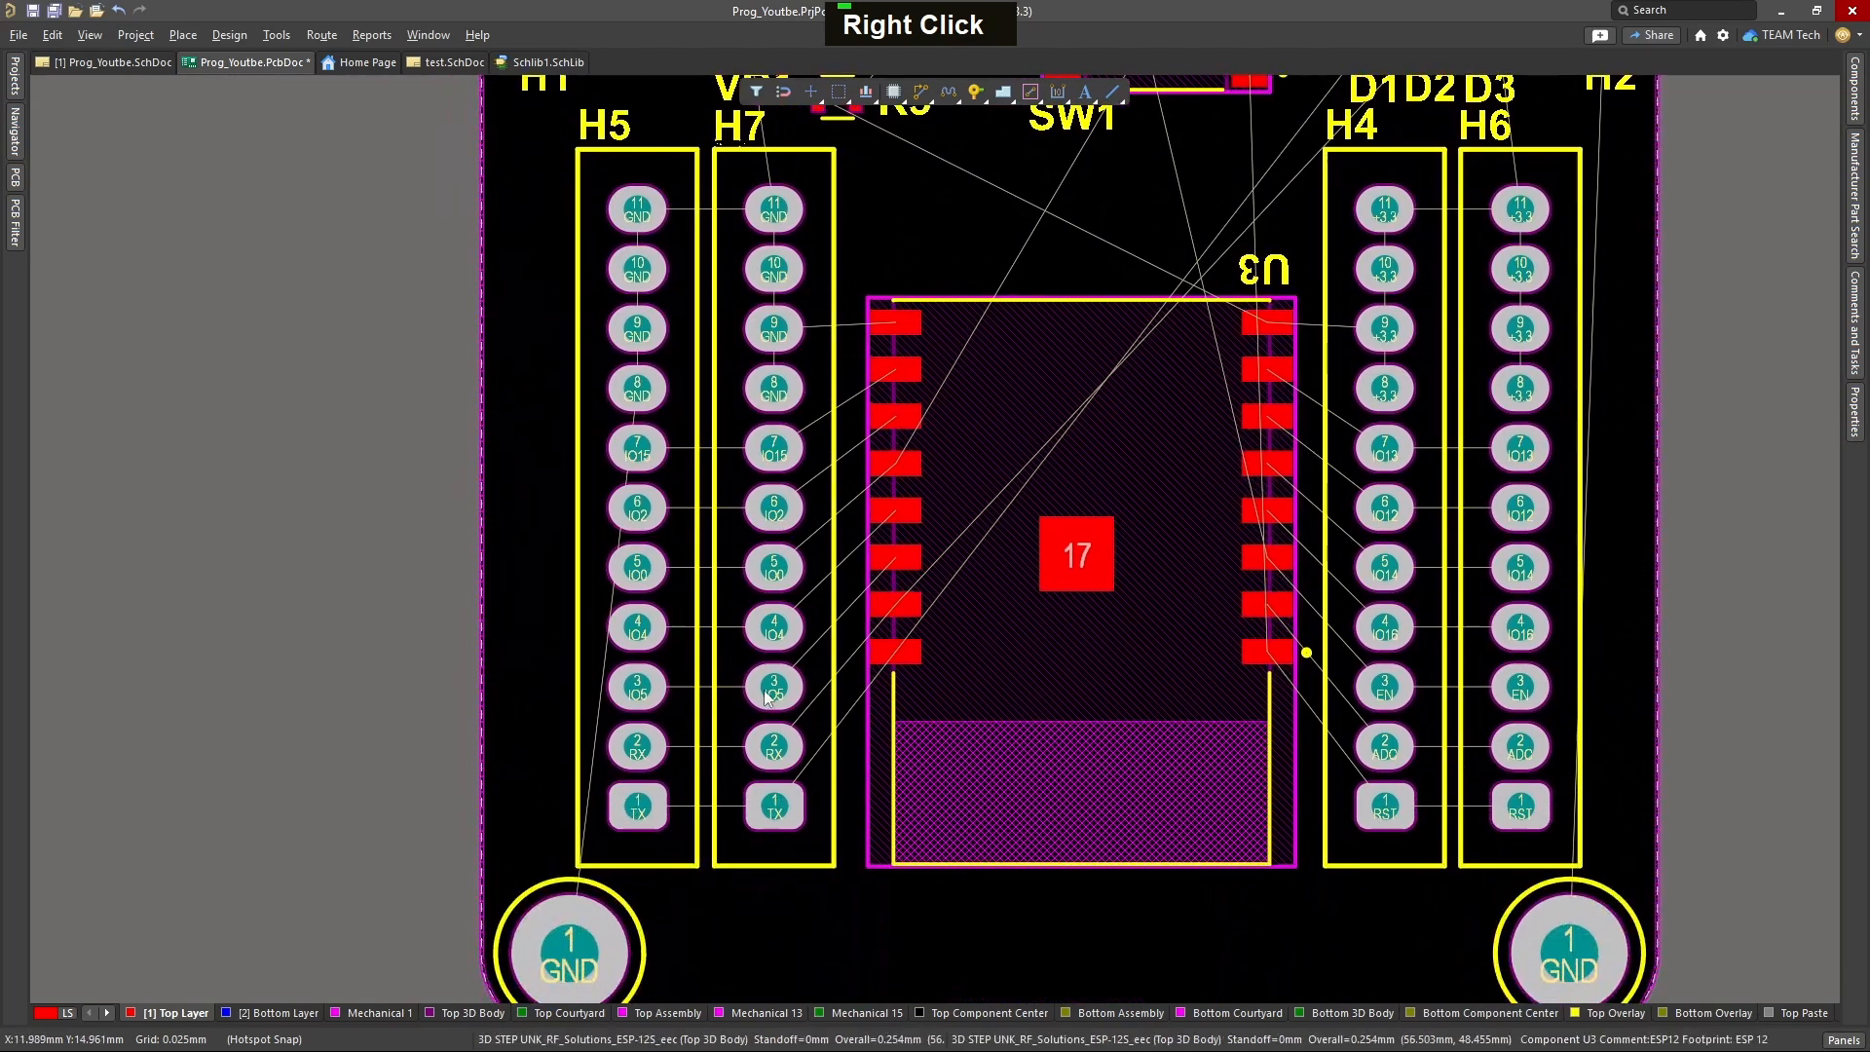
right_drag(822, 820, 868, 732)
ctrl+scroll(868, 731, up, 1)
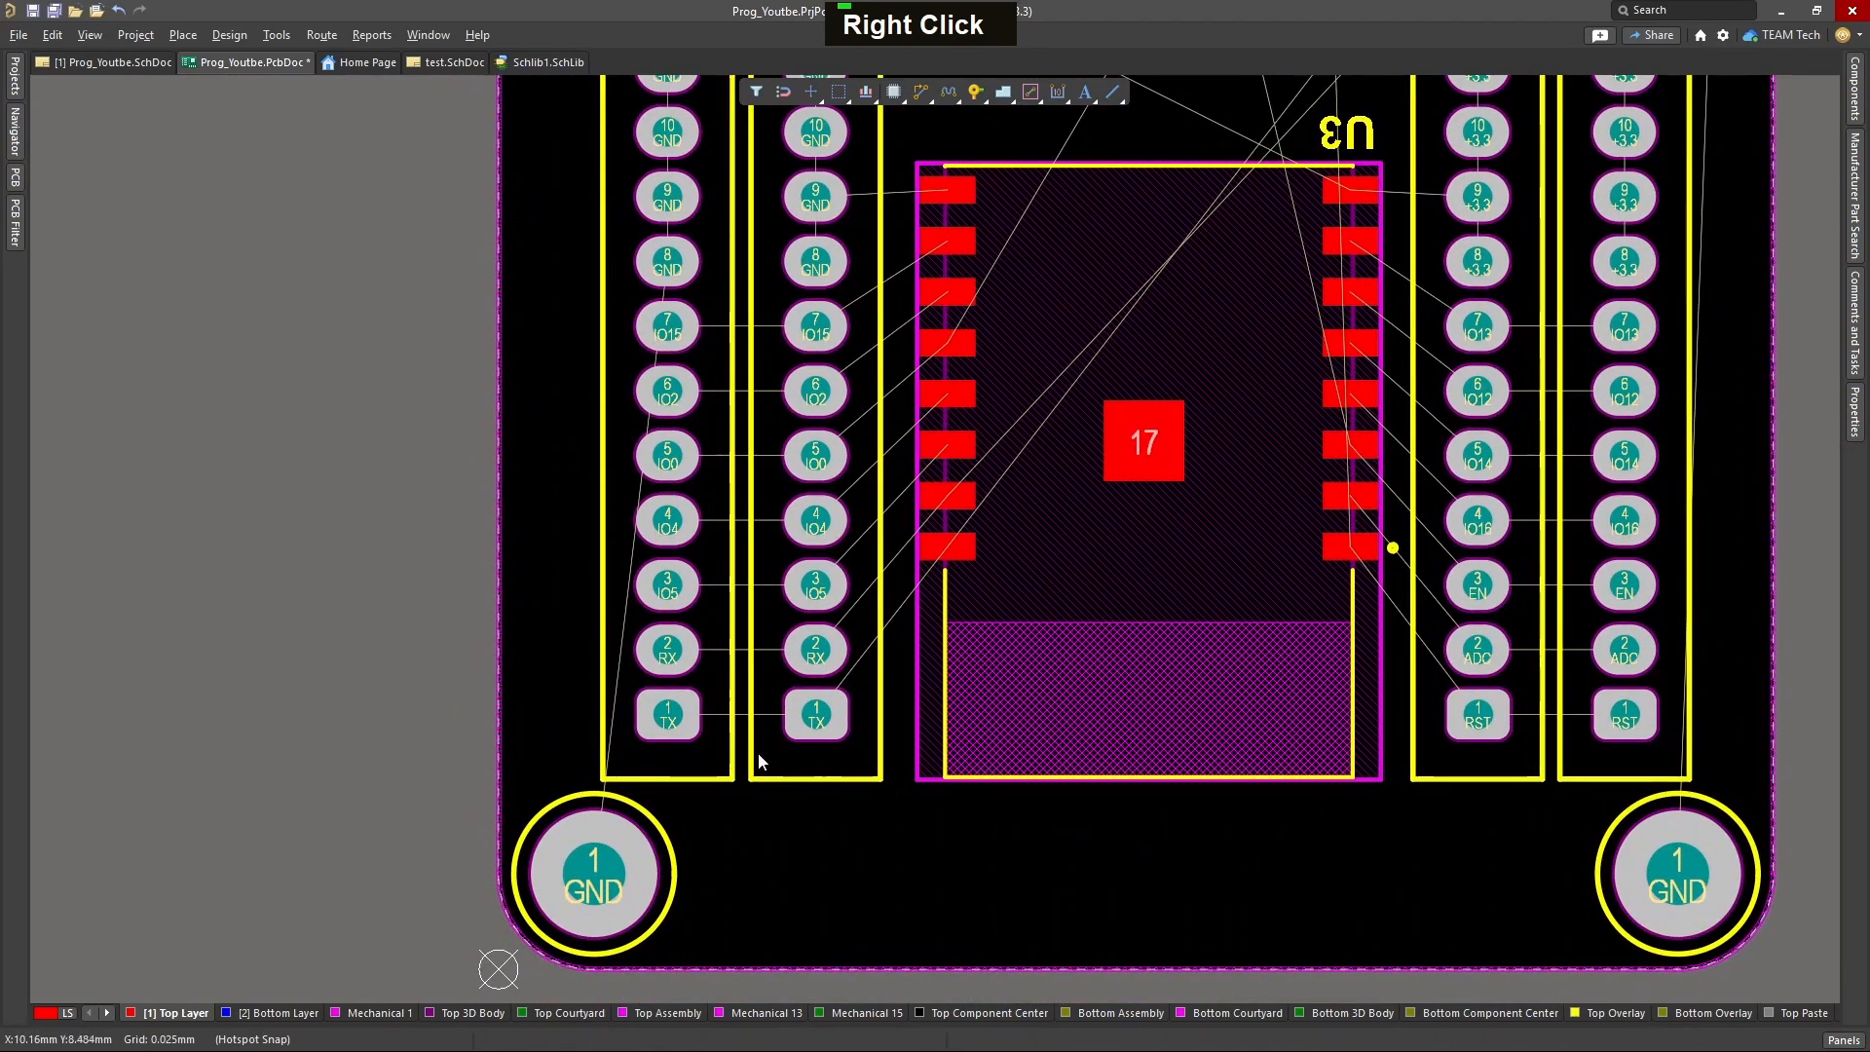
key(ctrl+w)
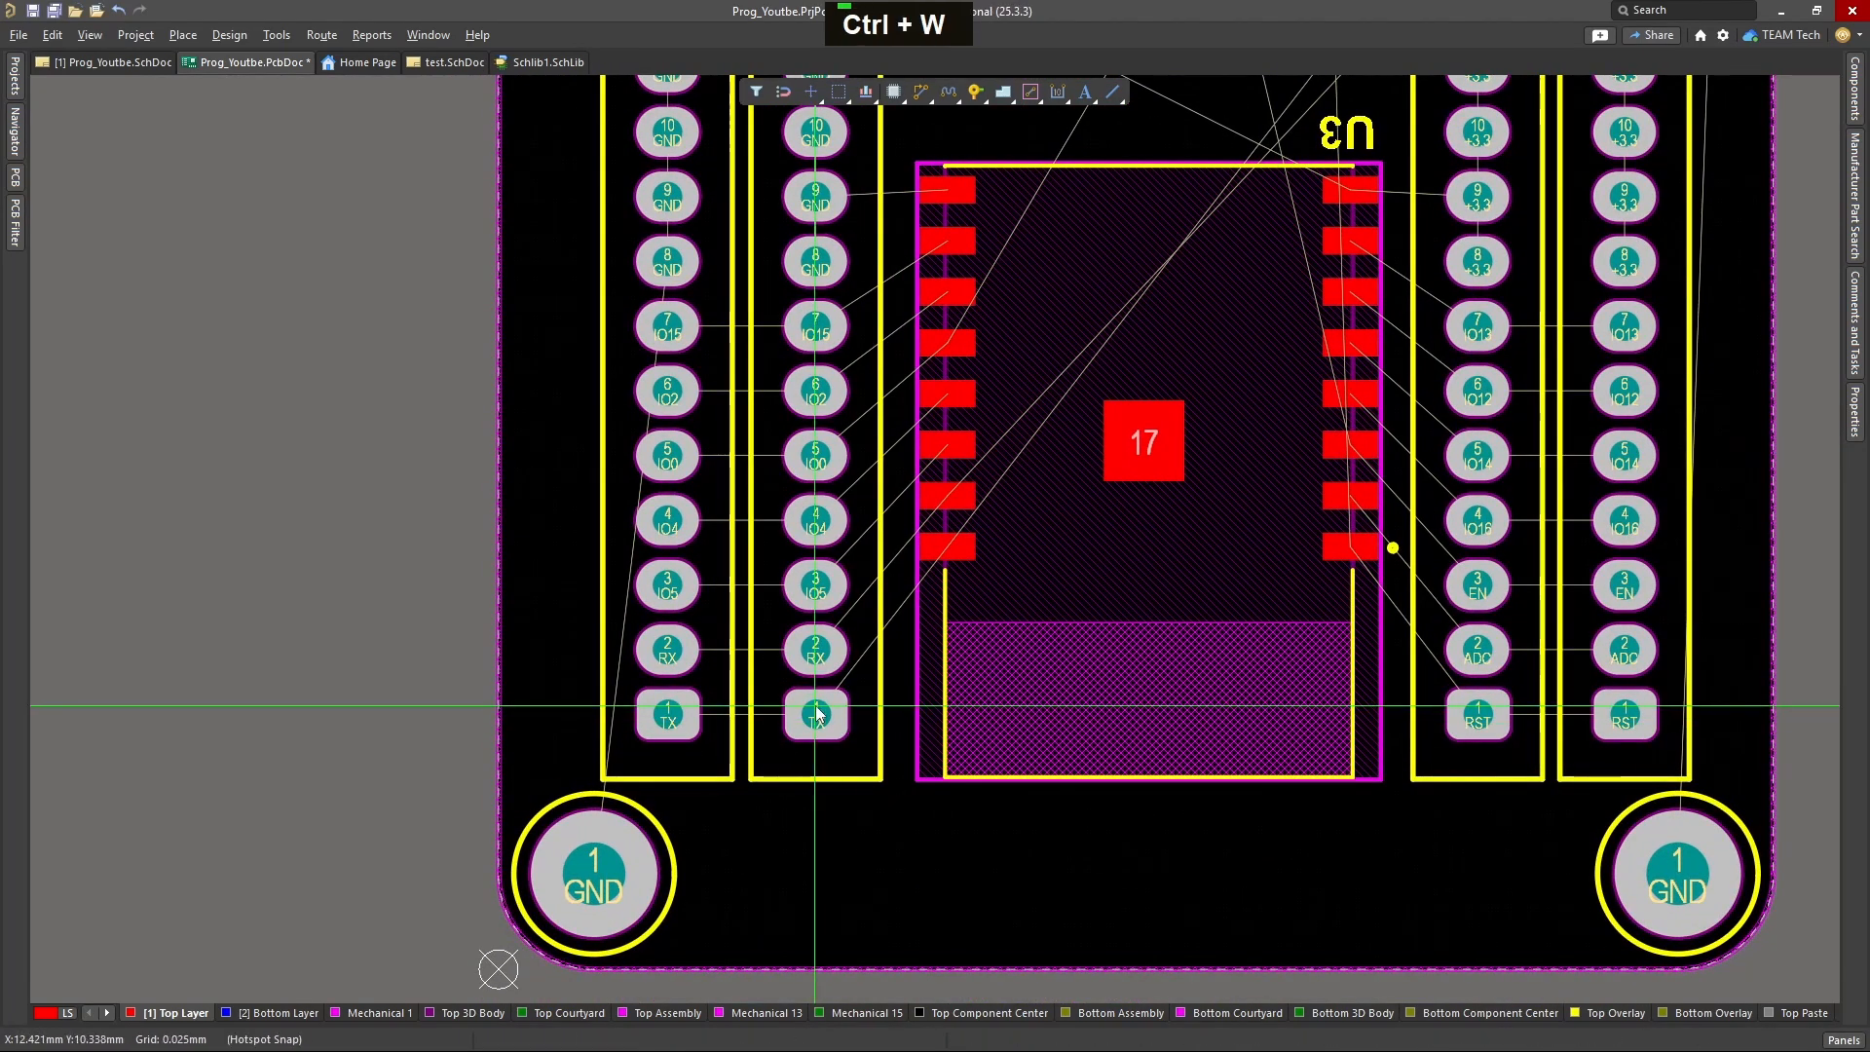
click(818, 713)
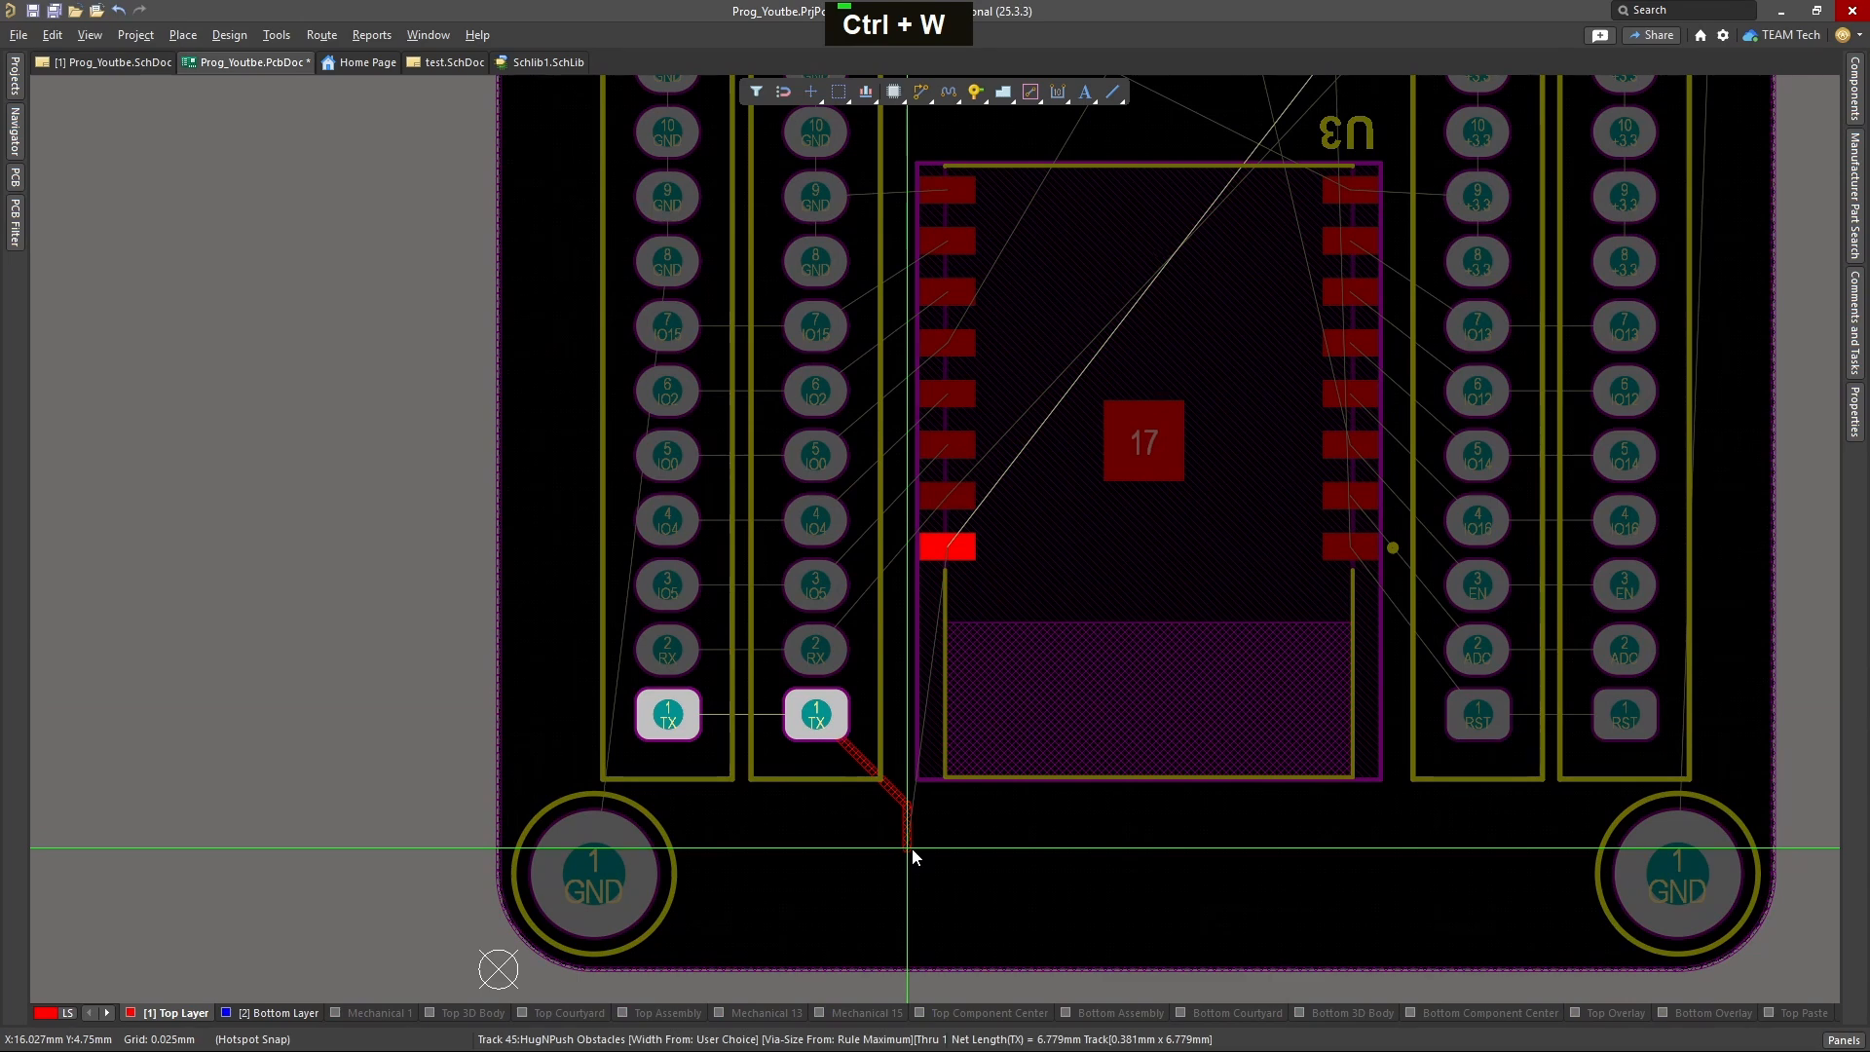
key(3)
key(3)
key(3)
key(3)
key(3)
key(3)
key(3)
key(3)
key(3)
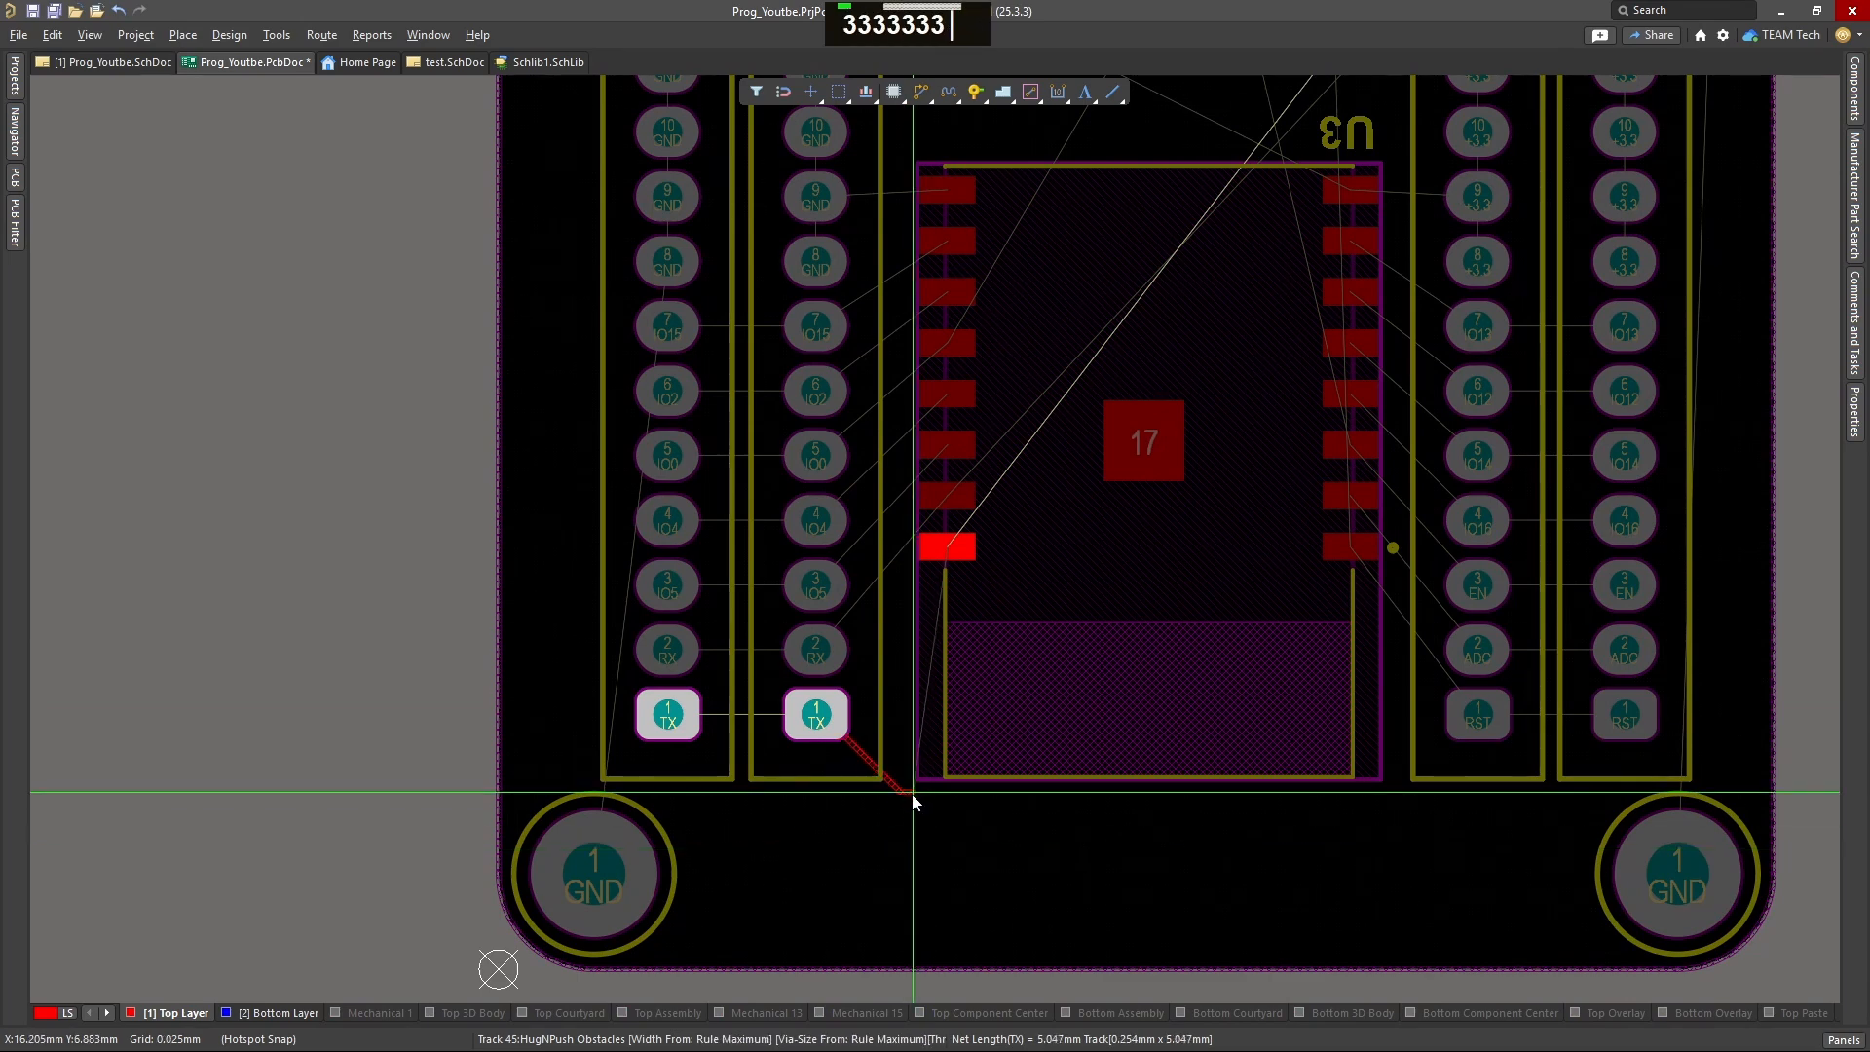
right_click(906, 838)
right_click(881, 822)
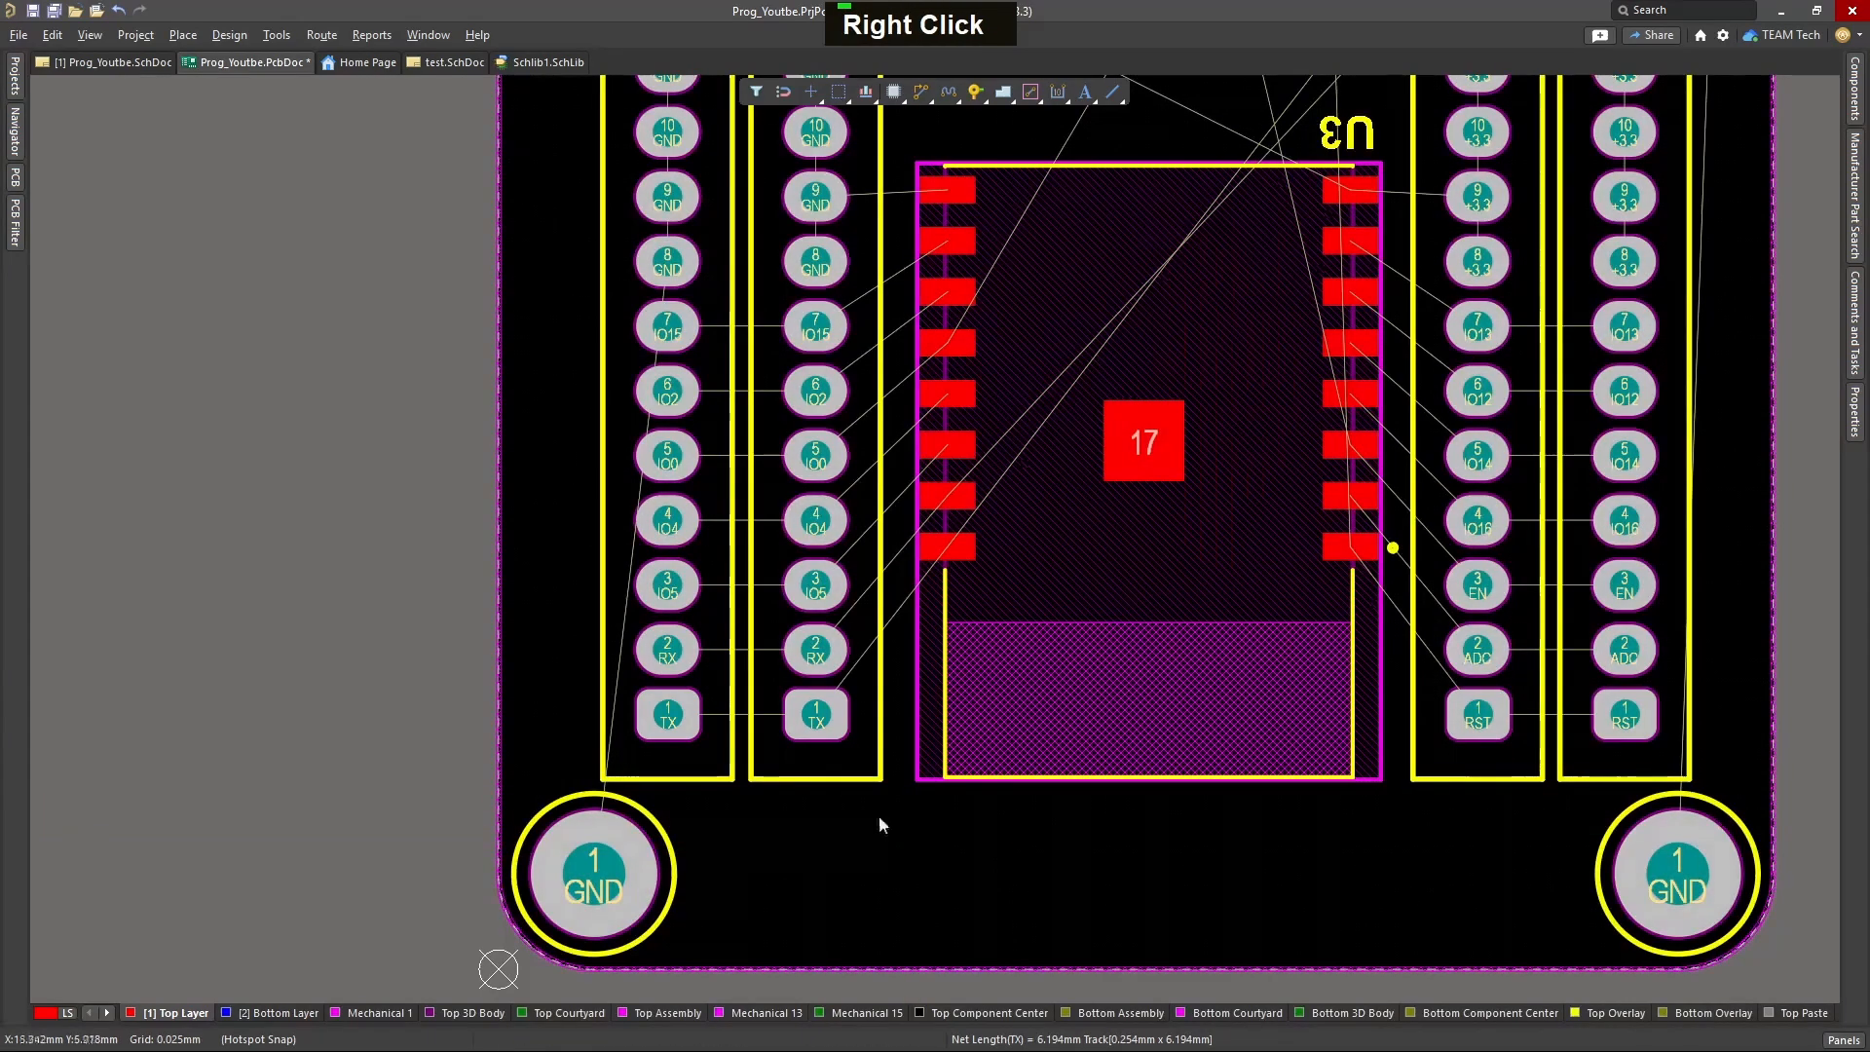
right_drag(797, 829, 807, 864)
ctrl+scroll(807, 864, down, 2)
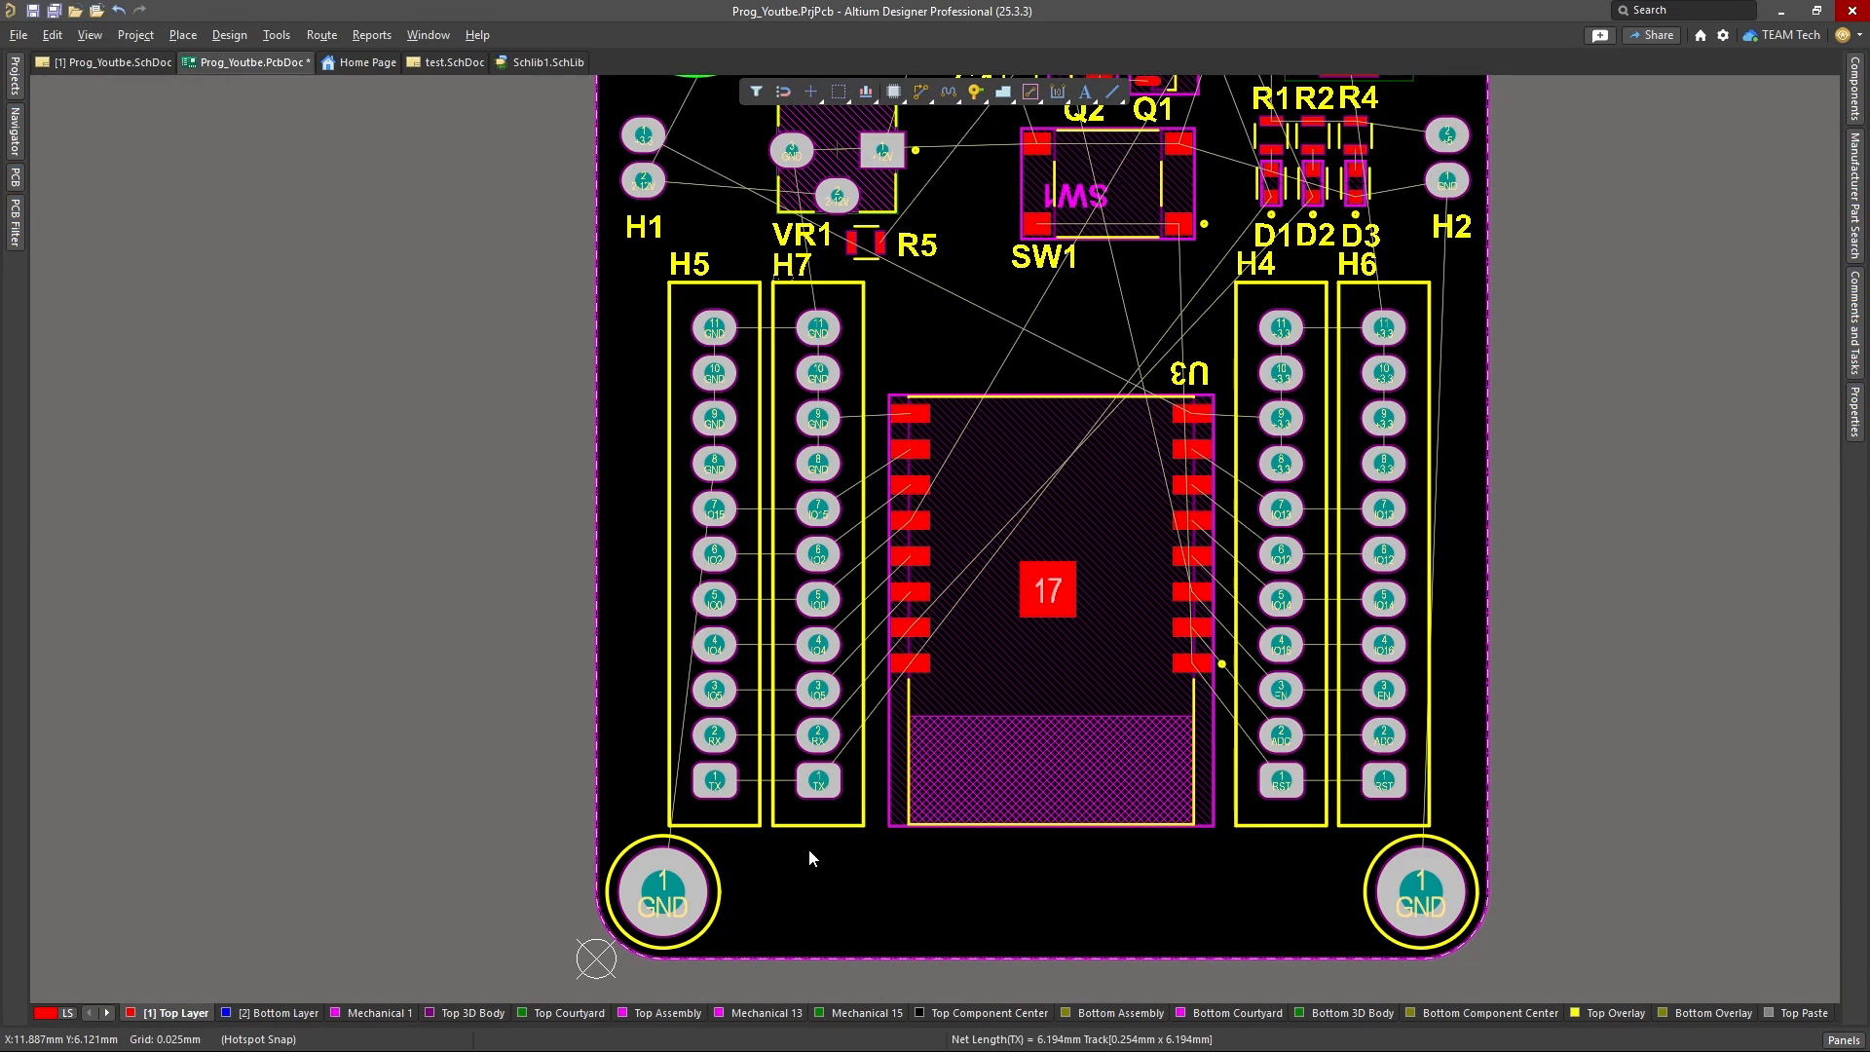
- Switch to the browser, look through the Altium 365 free trial sign-up page and return to the PCB document
mouse_move(1311, 1007)
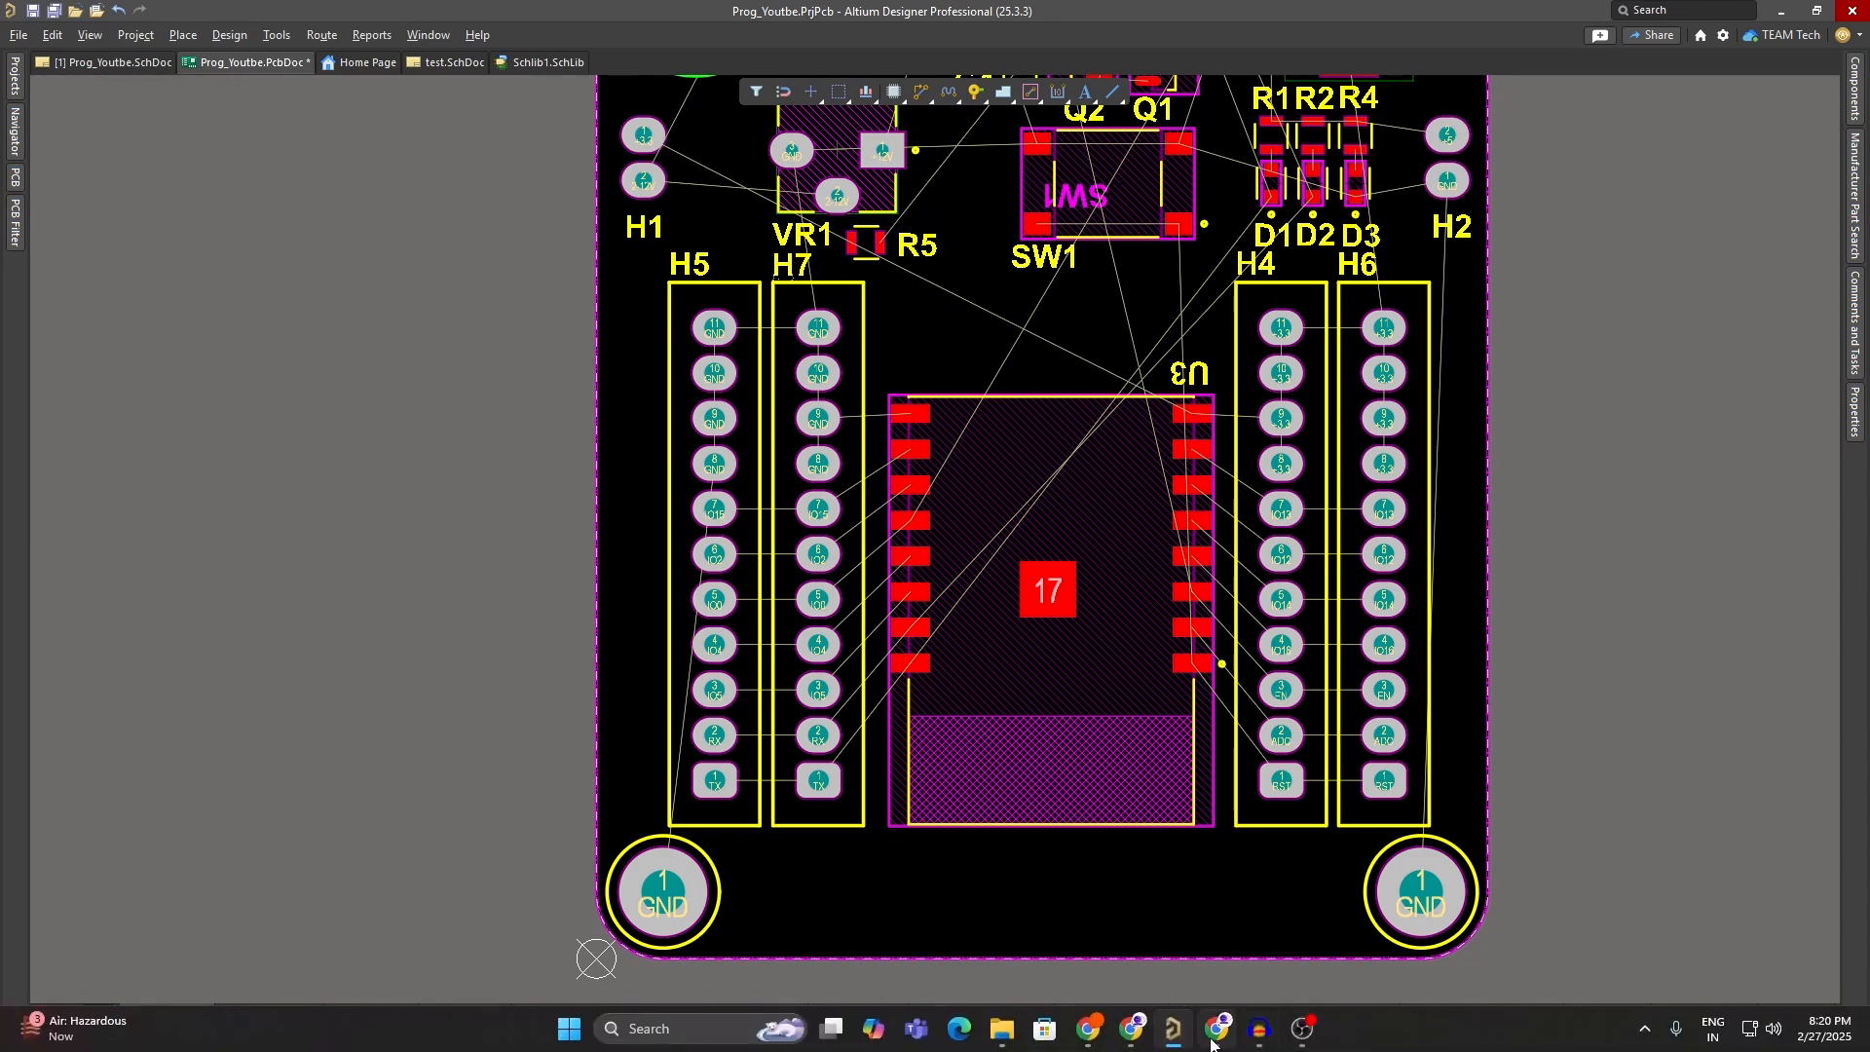
click(1213, 1038)
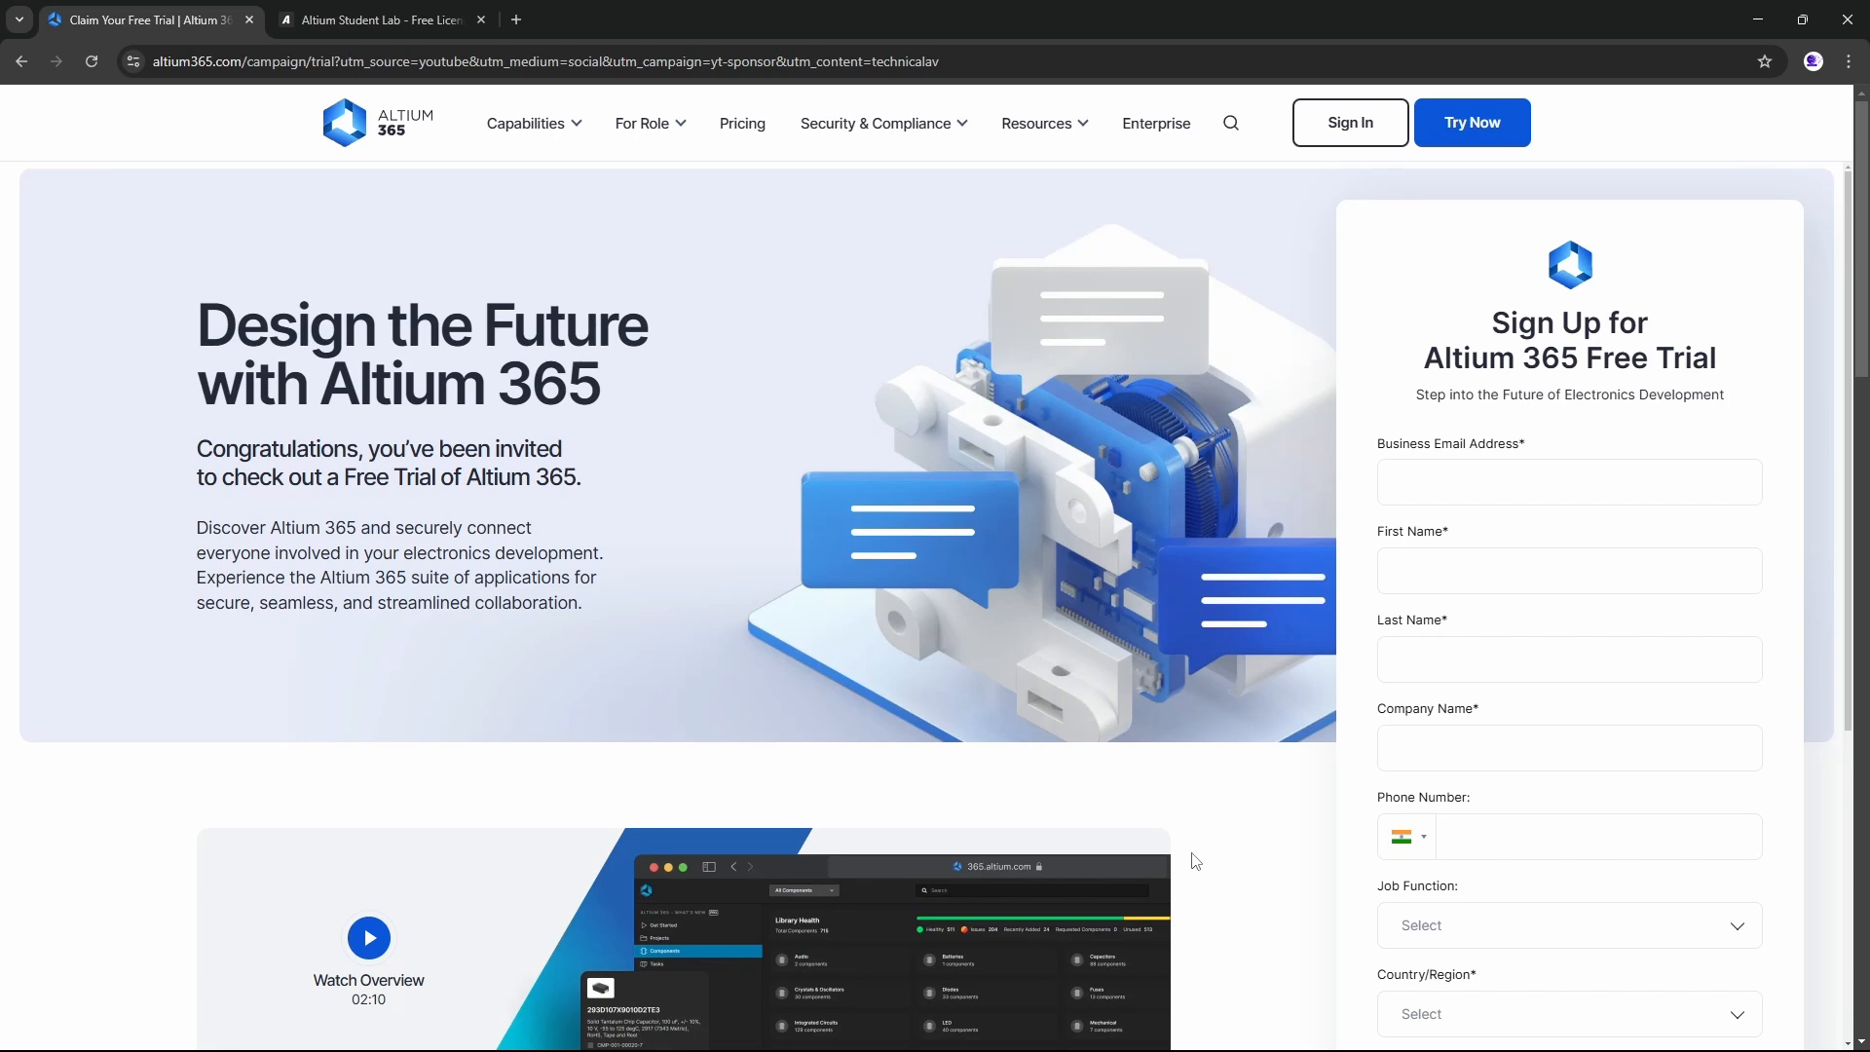
scroll(1178, 877, down, 4)
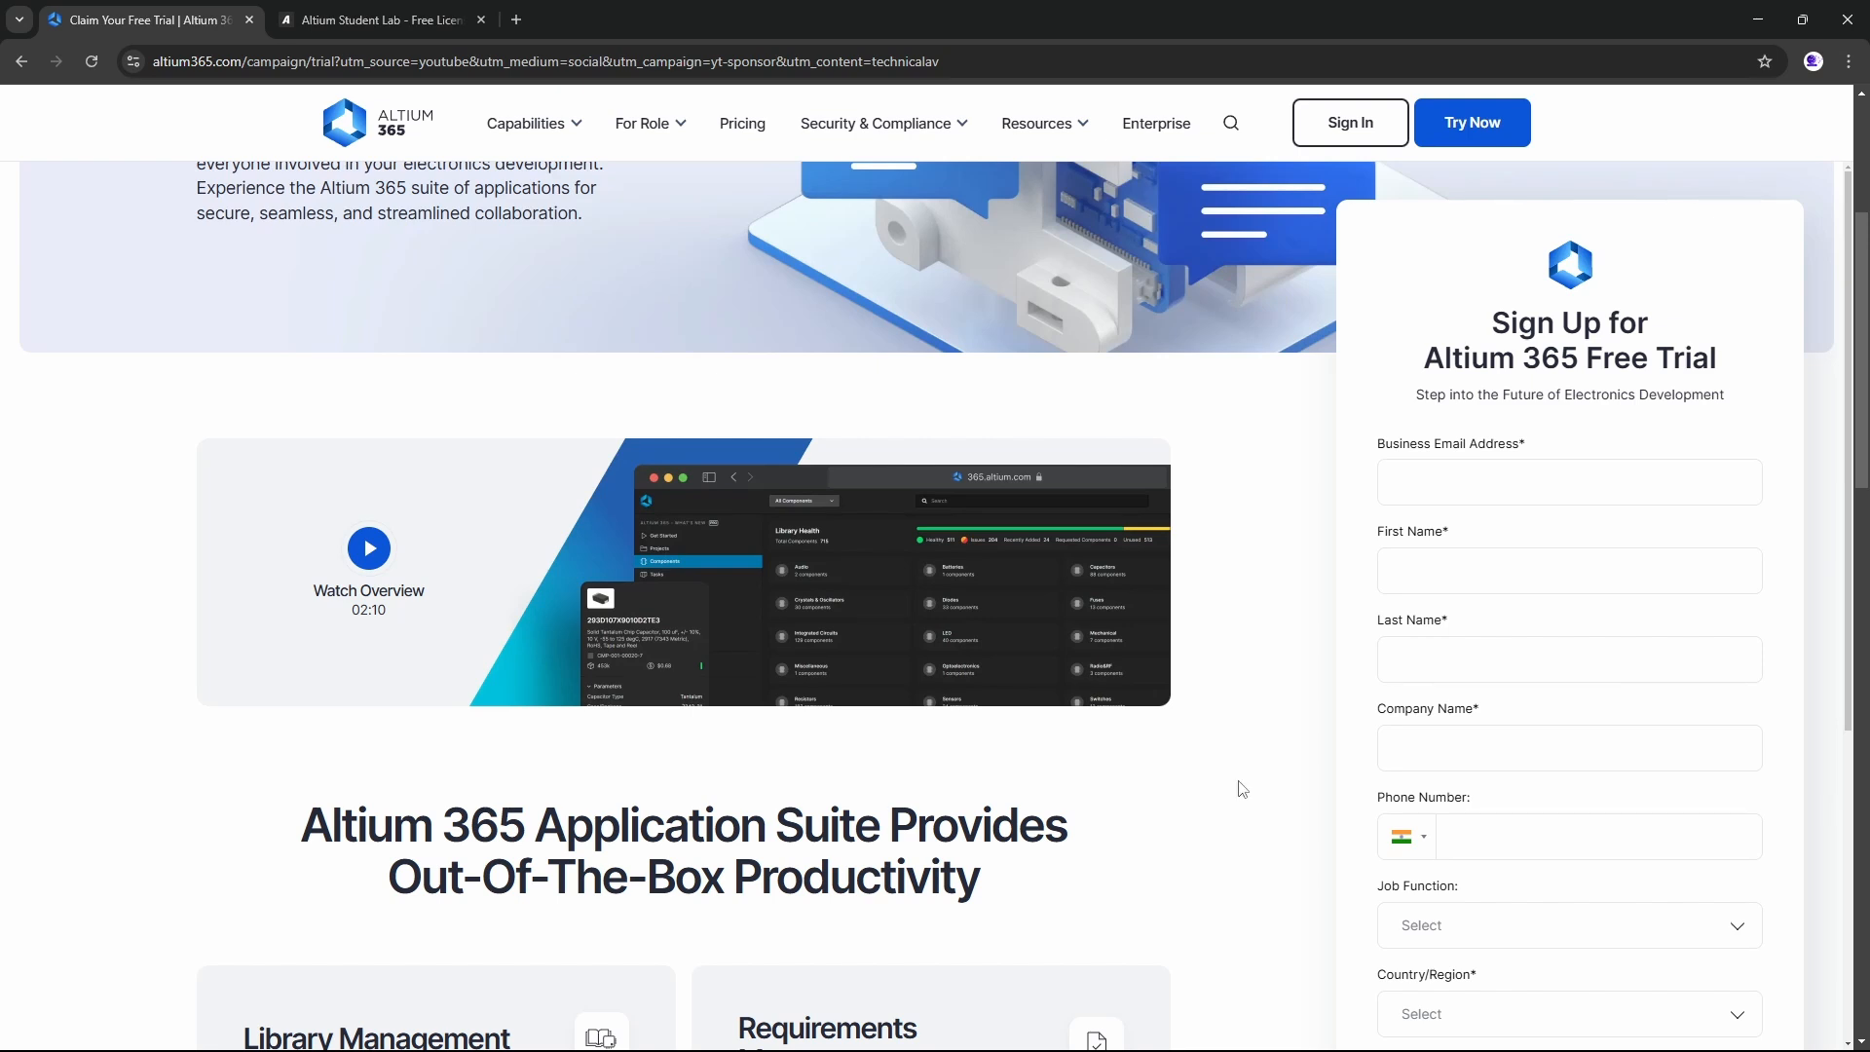
scroll(1239, 787, down, 9)
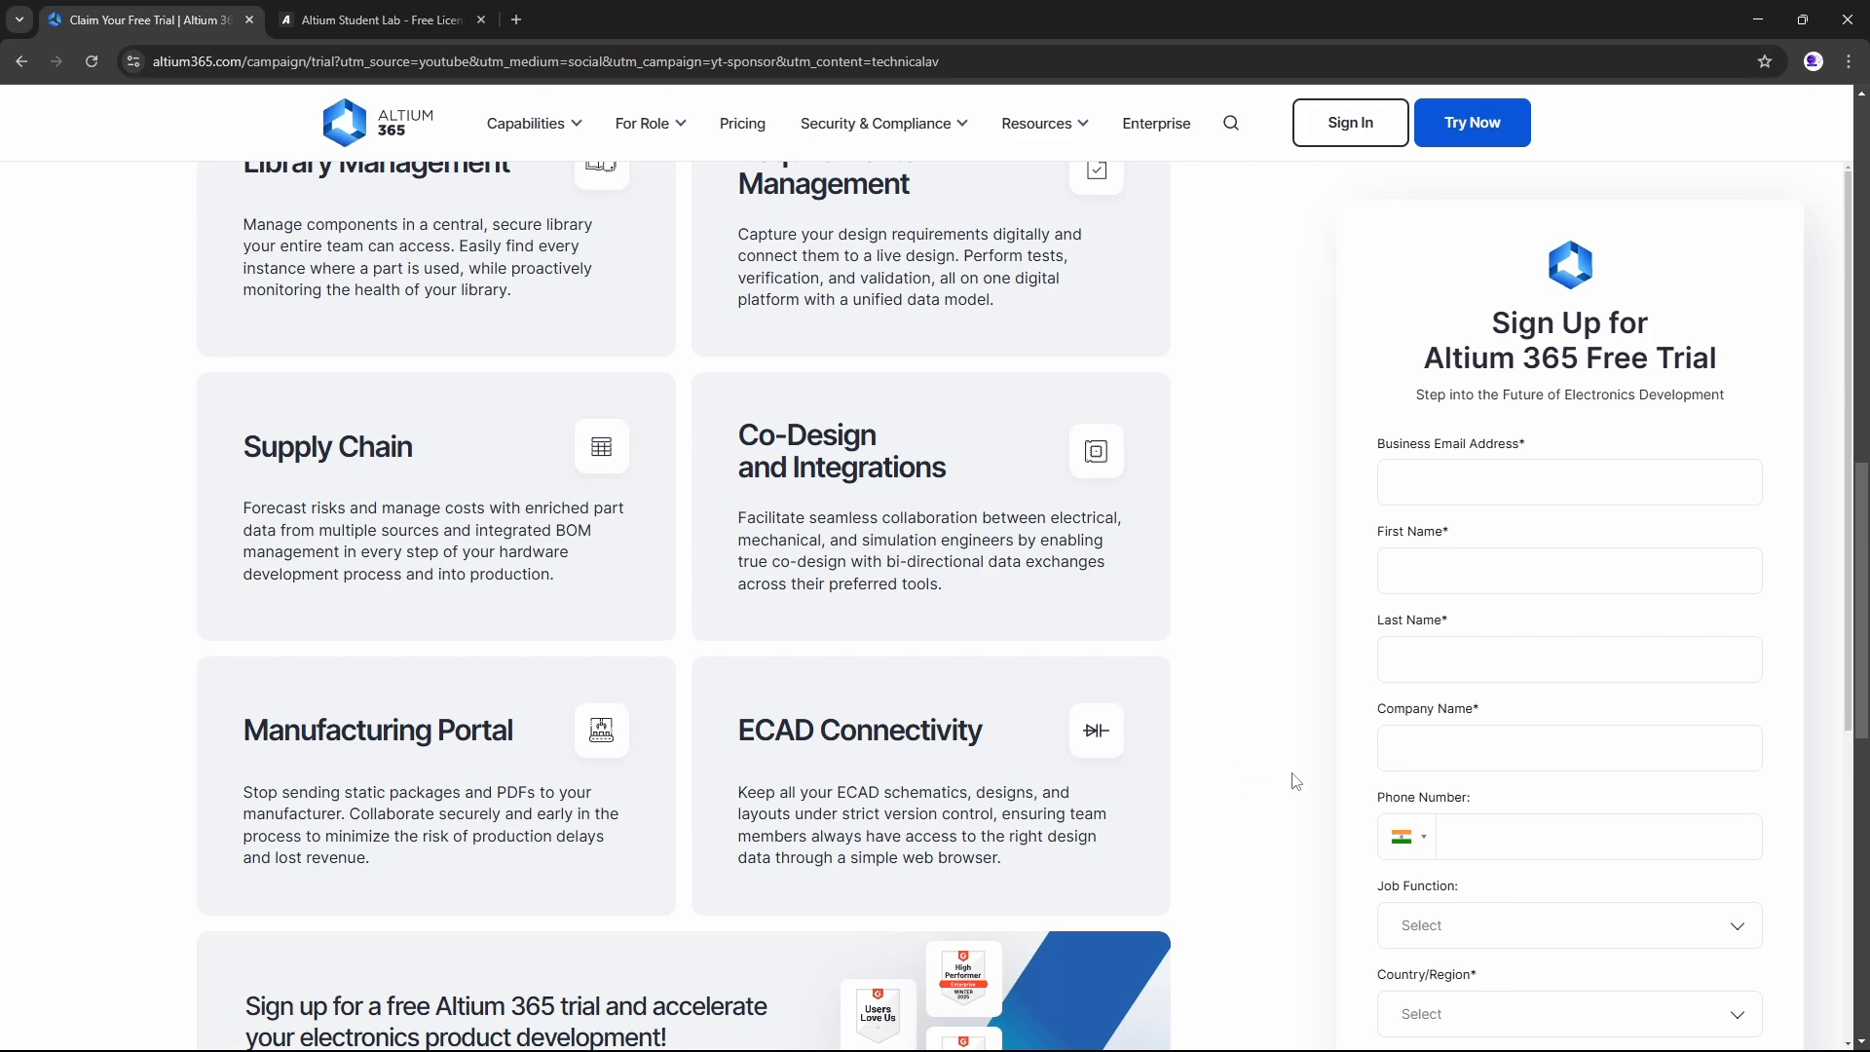
scroll(1285, 784, down, 5)
scroll(1296, 787, up, 5)
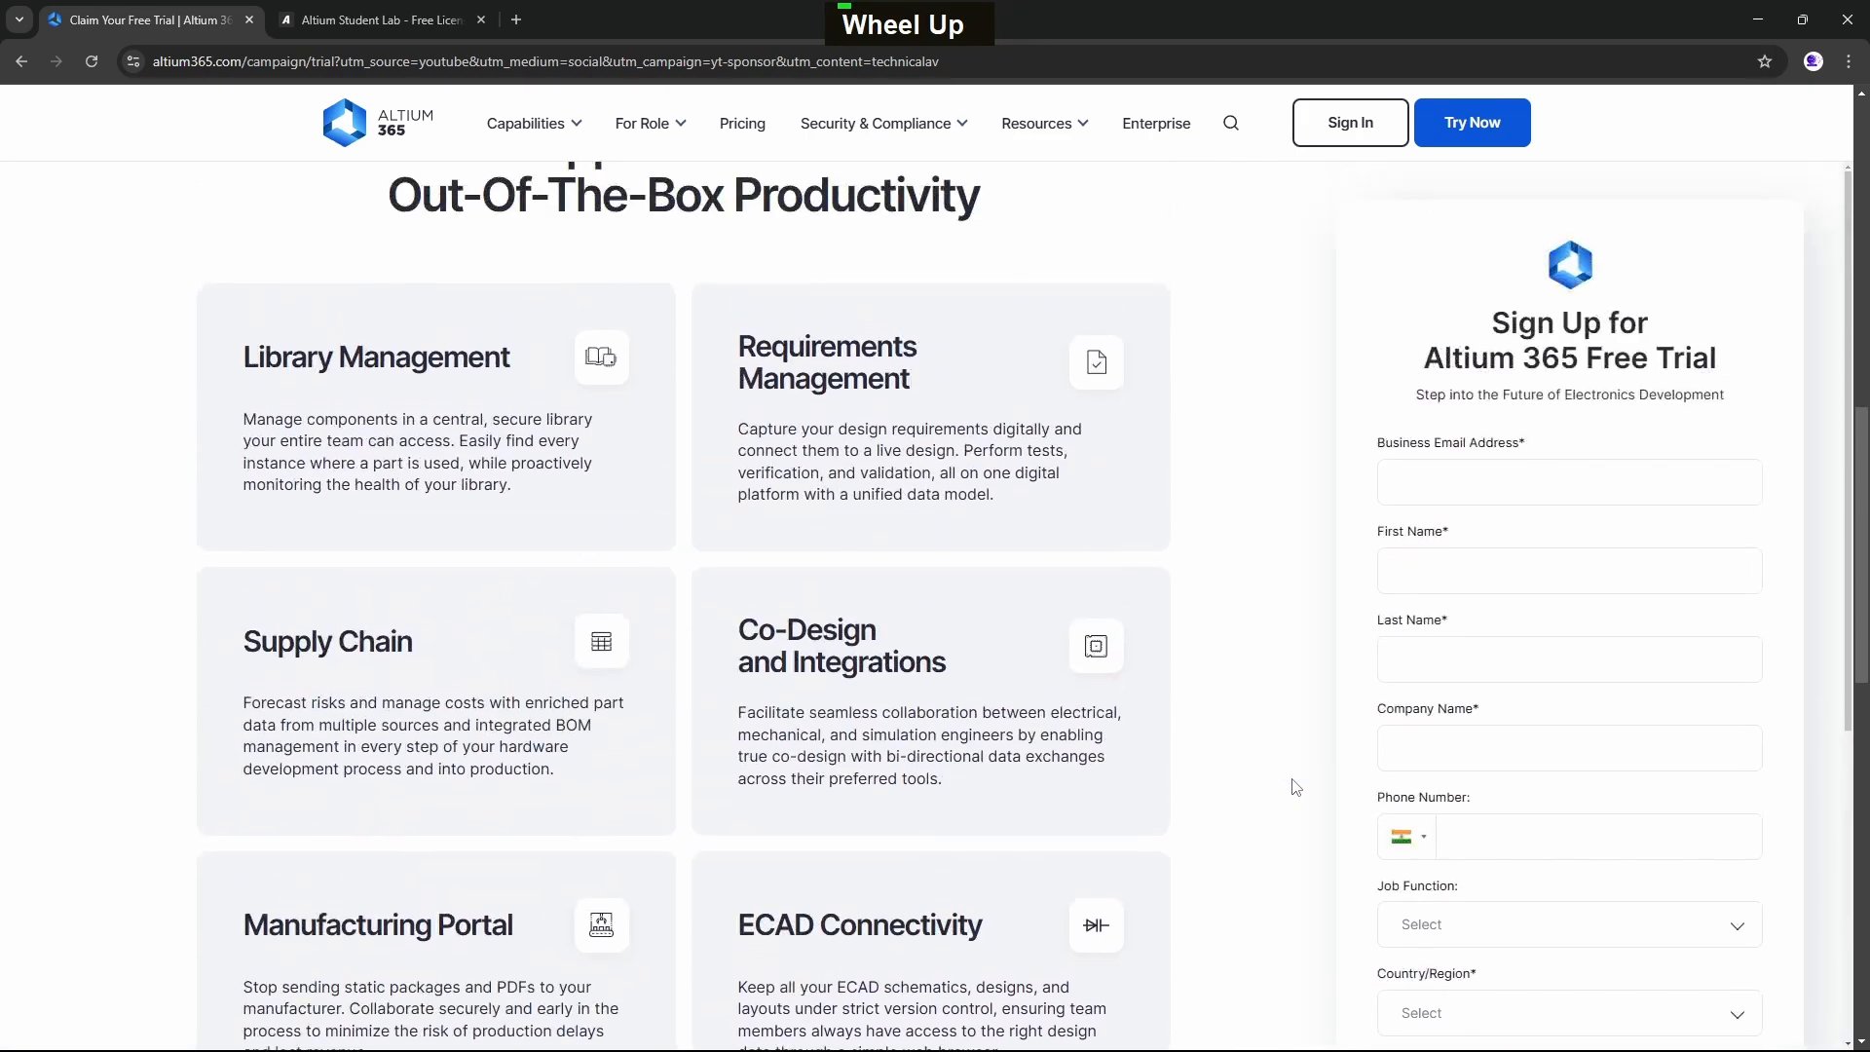
scroll(1493, 634, down, 5)
scroll(1493, 634, down, 7)
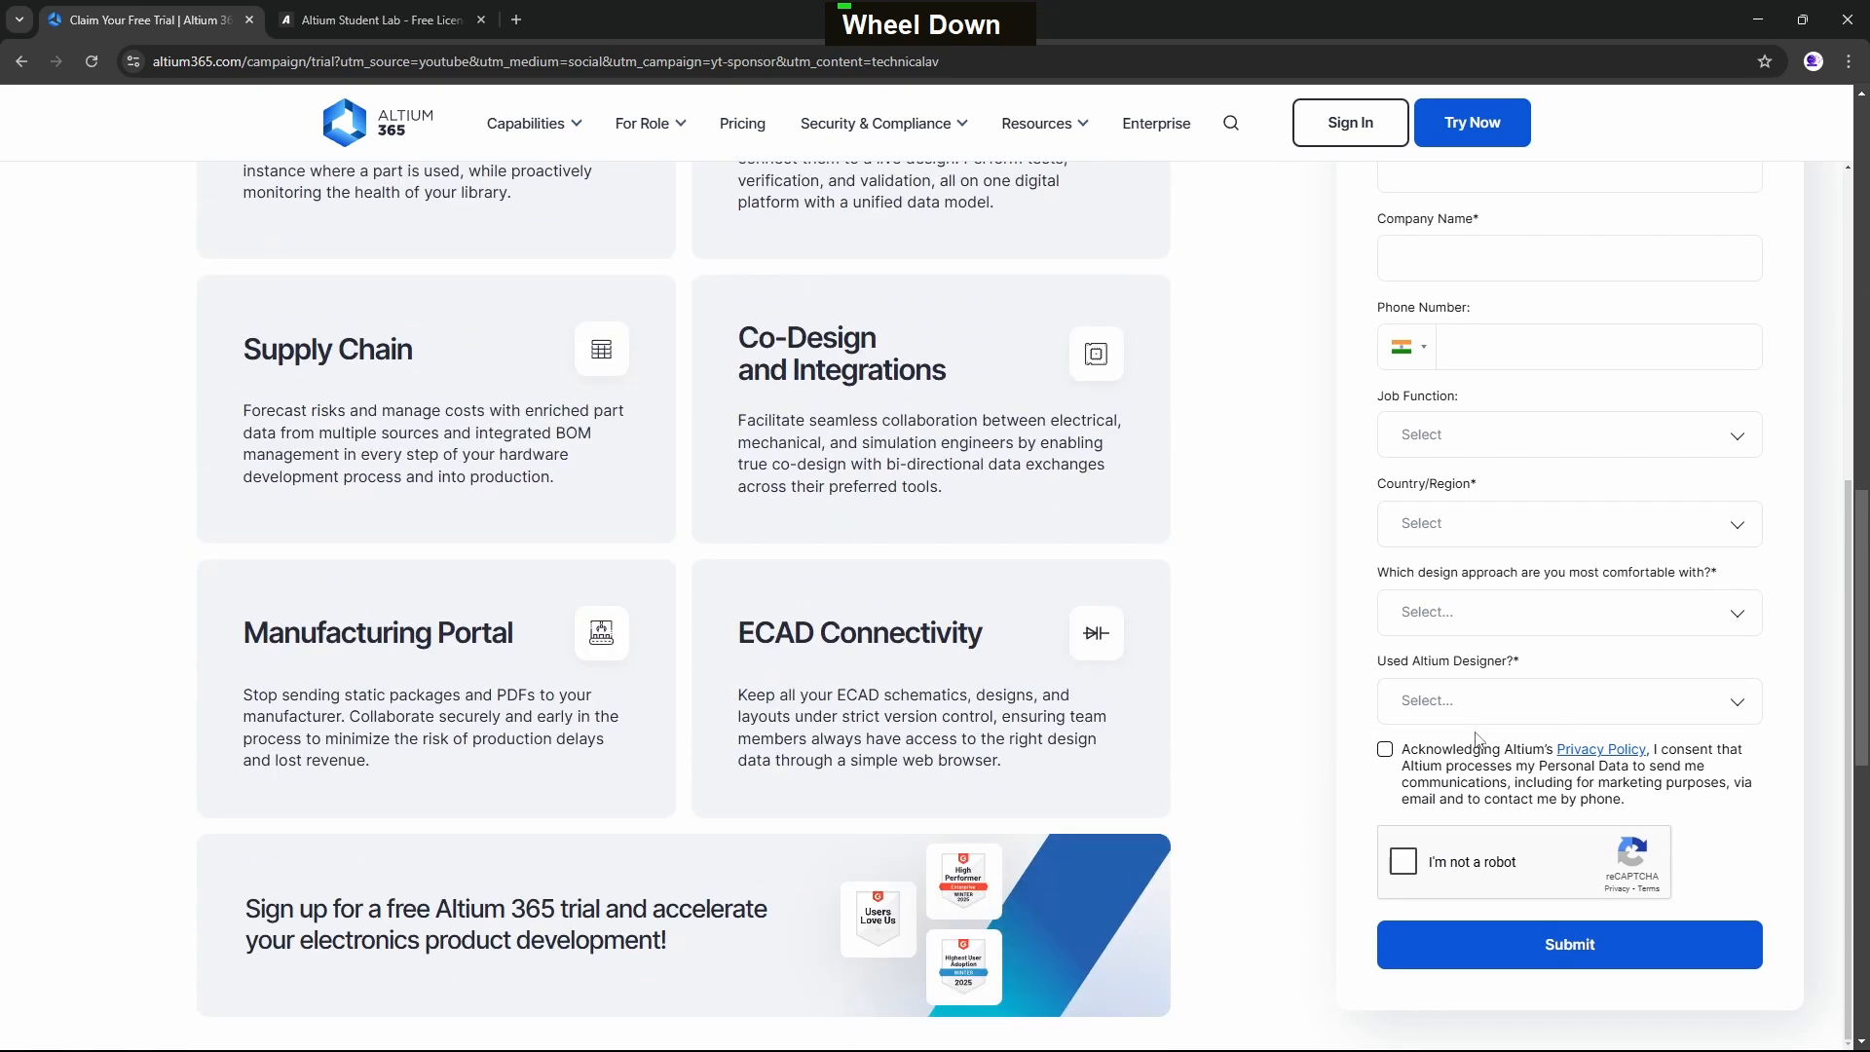
scroll(1476, 740, up, 10)
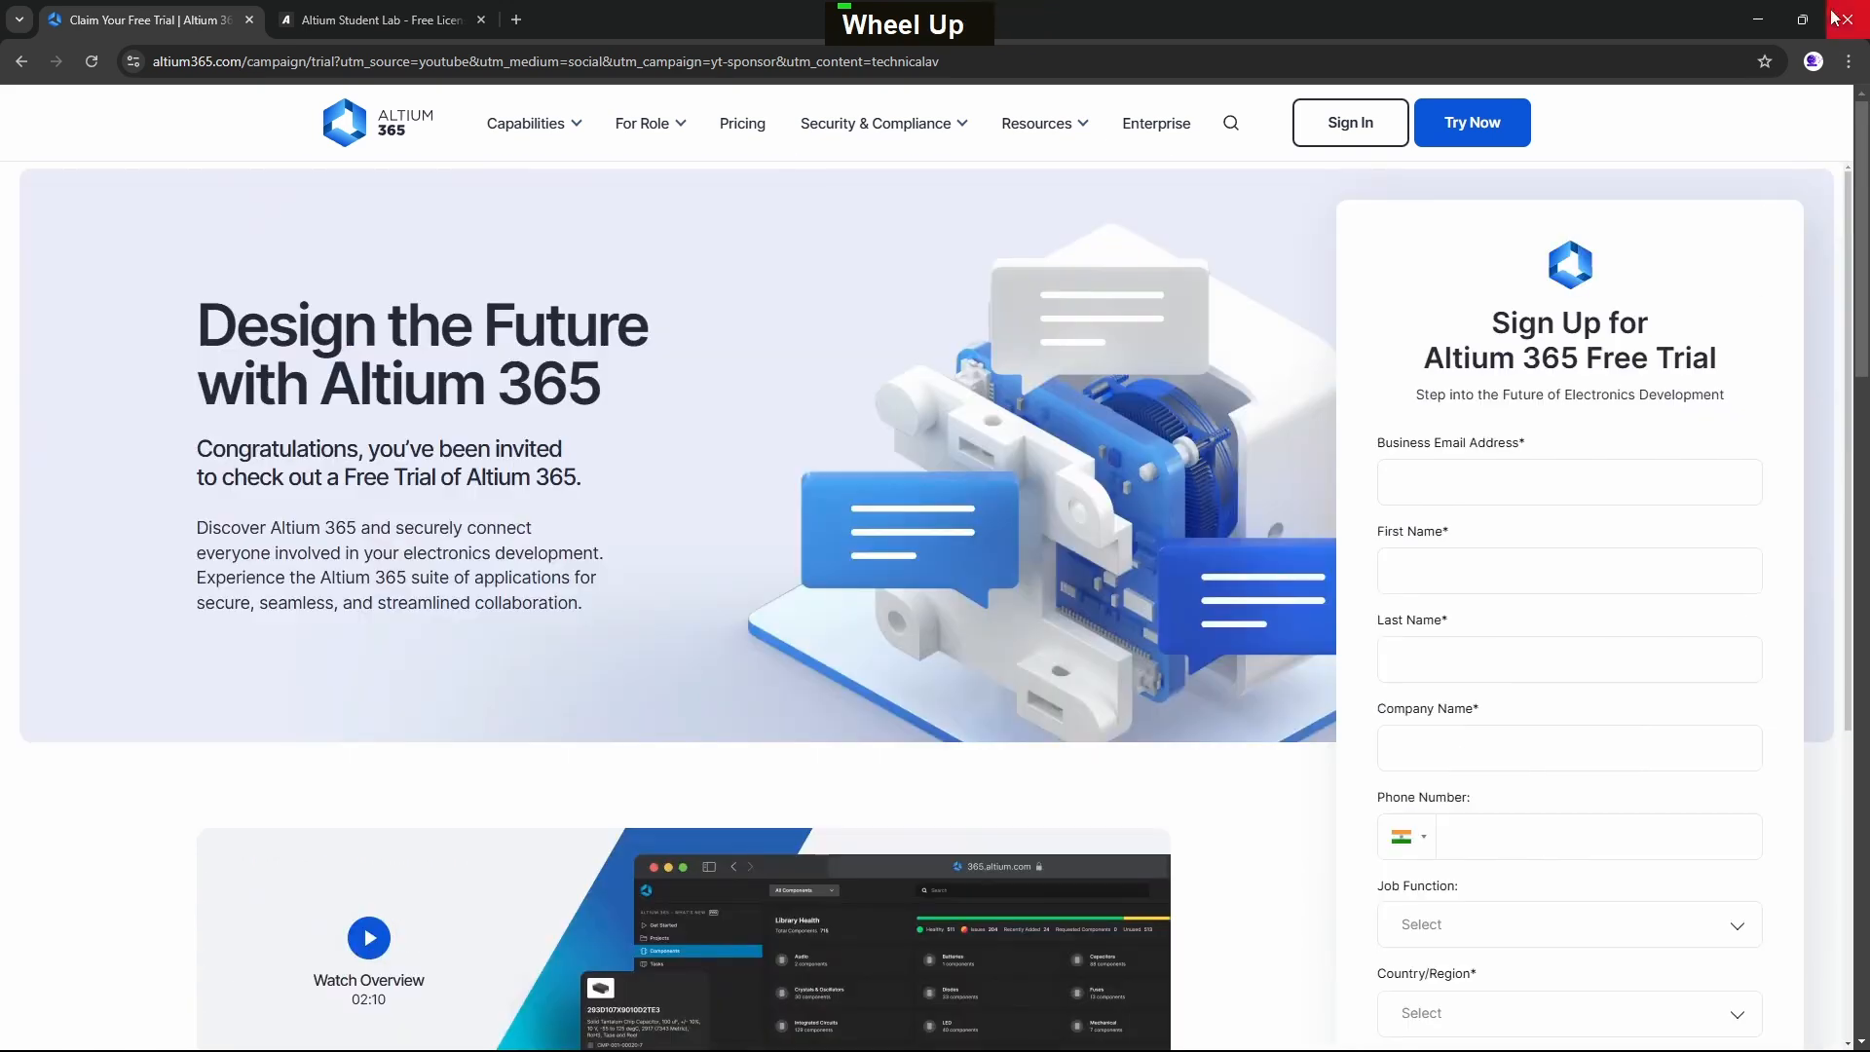
click(1753, 23)
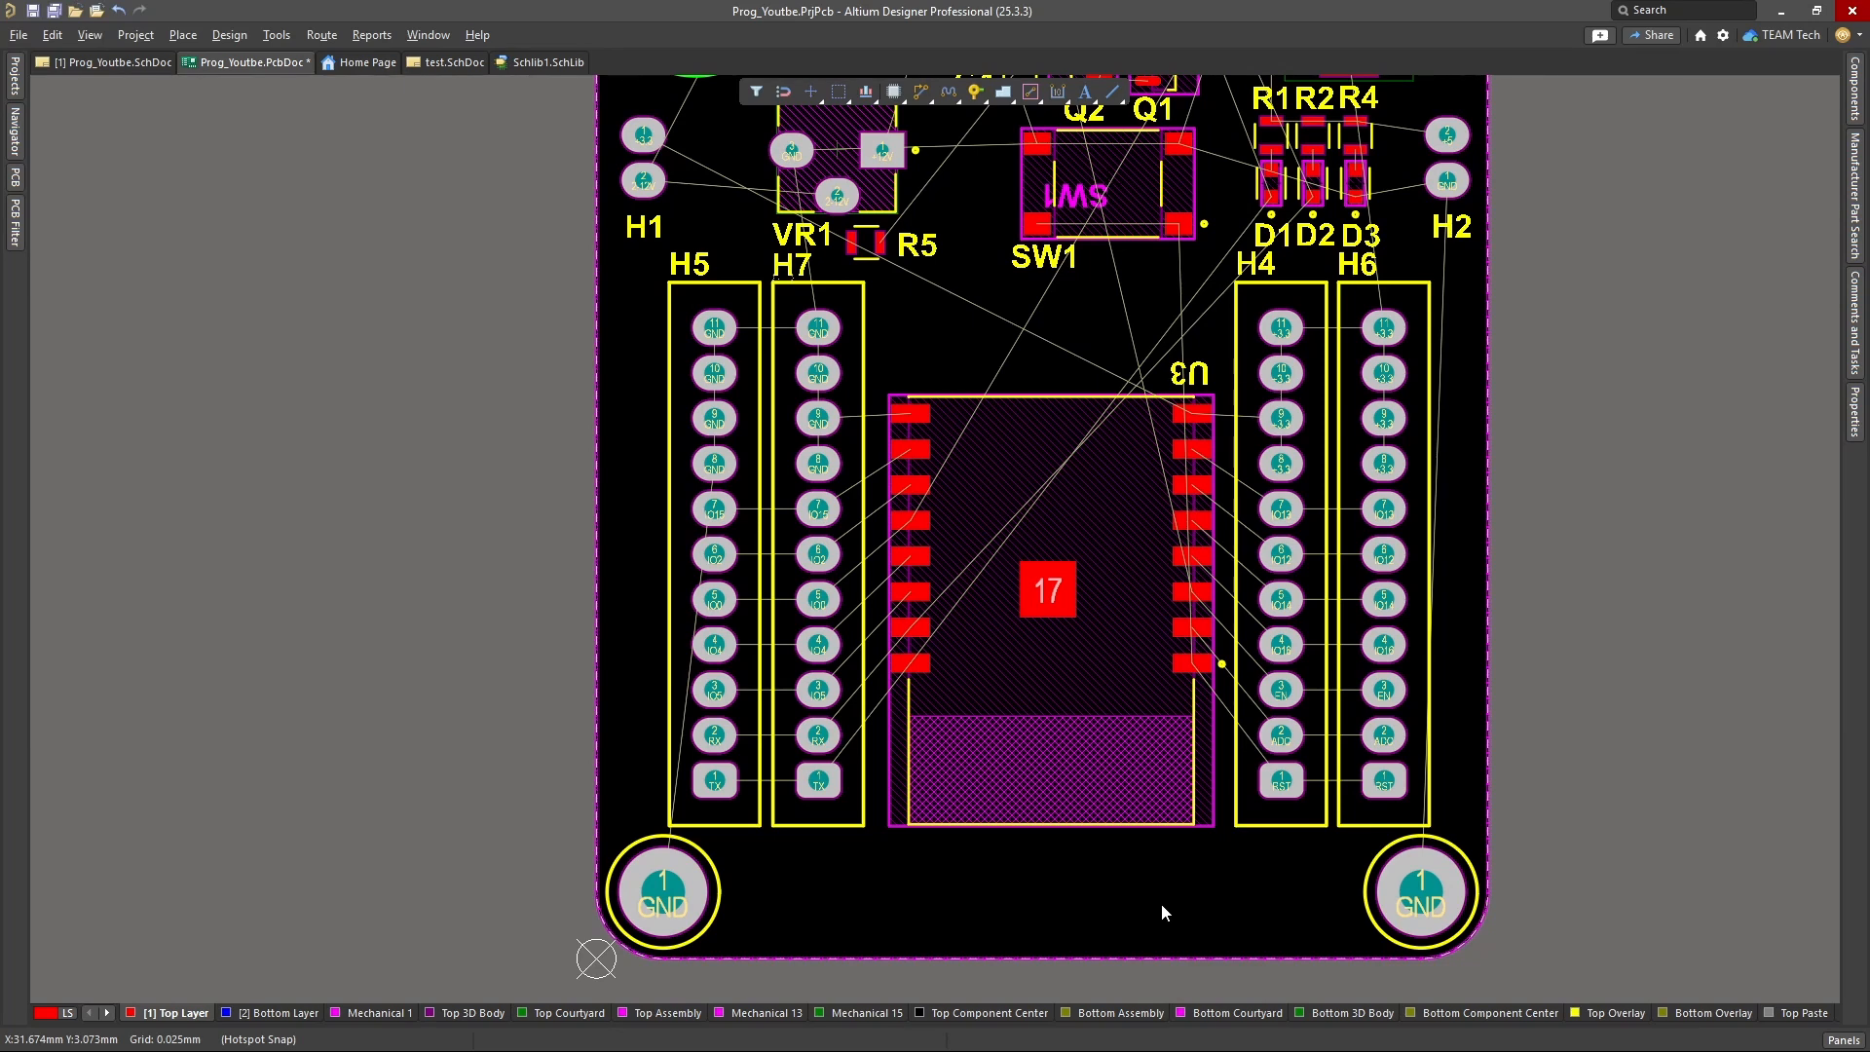
- Reset the error markers on the PCB and bring the whole board into view
right_drag(539, 411, 554, 490)
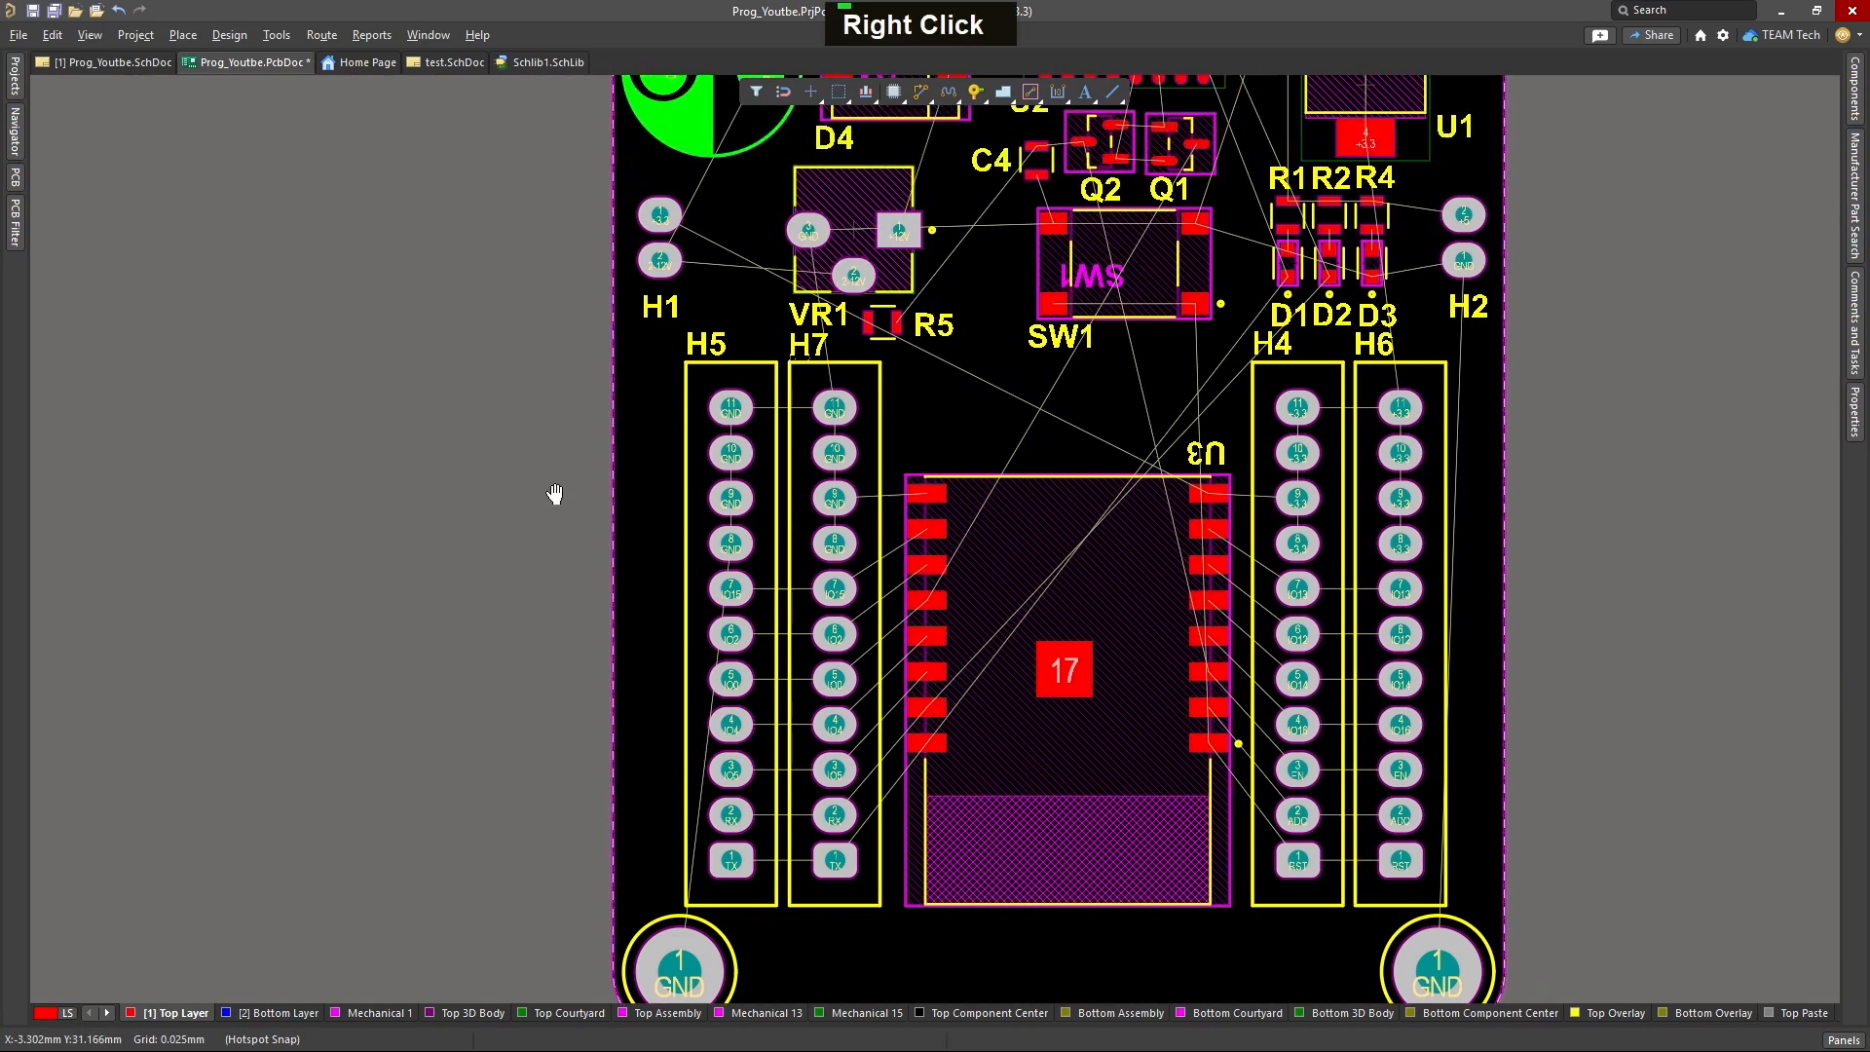
ctrl+scroll(554, 481, down, 3)
key(t)
key(m)
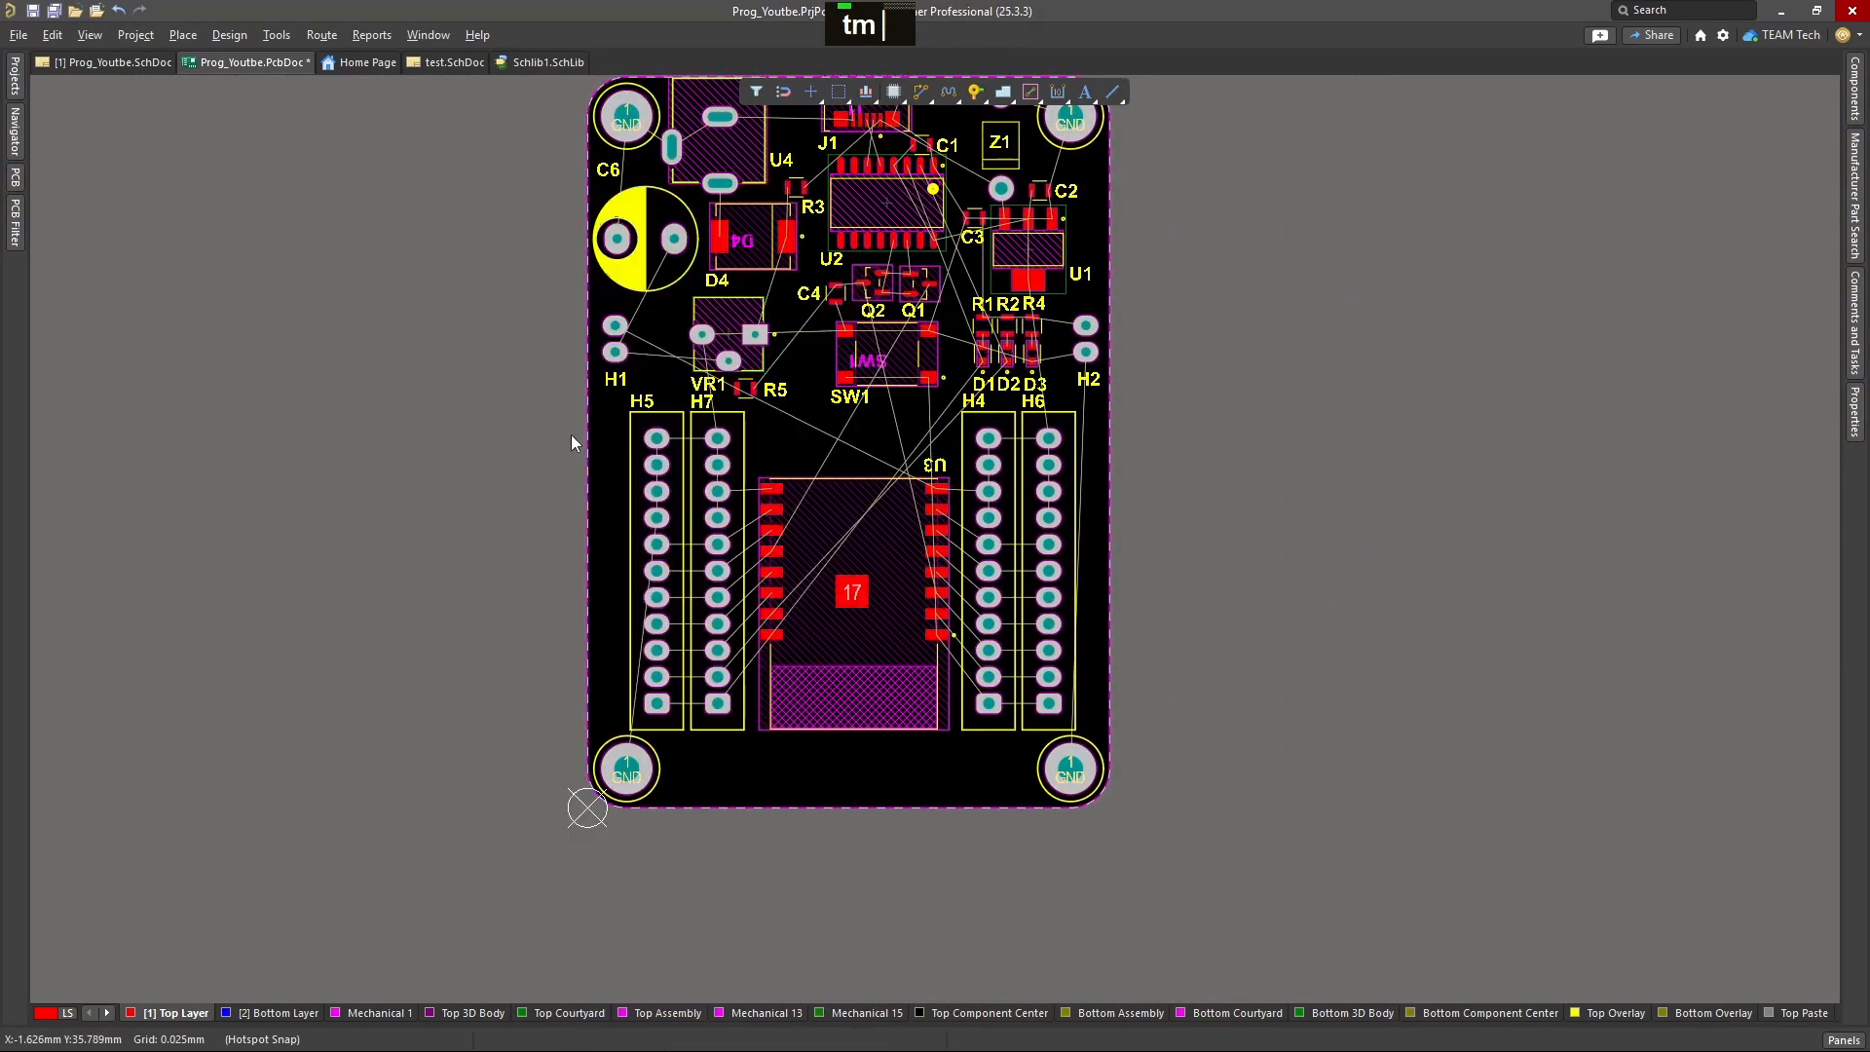
ctrl+scroll(565, 424, down, 2)
right_drag(549, 337, 616, 462)
middle_drag(616, 462, 612, 450)
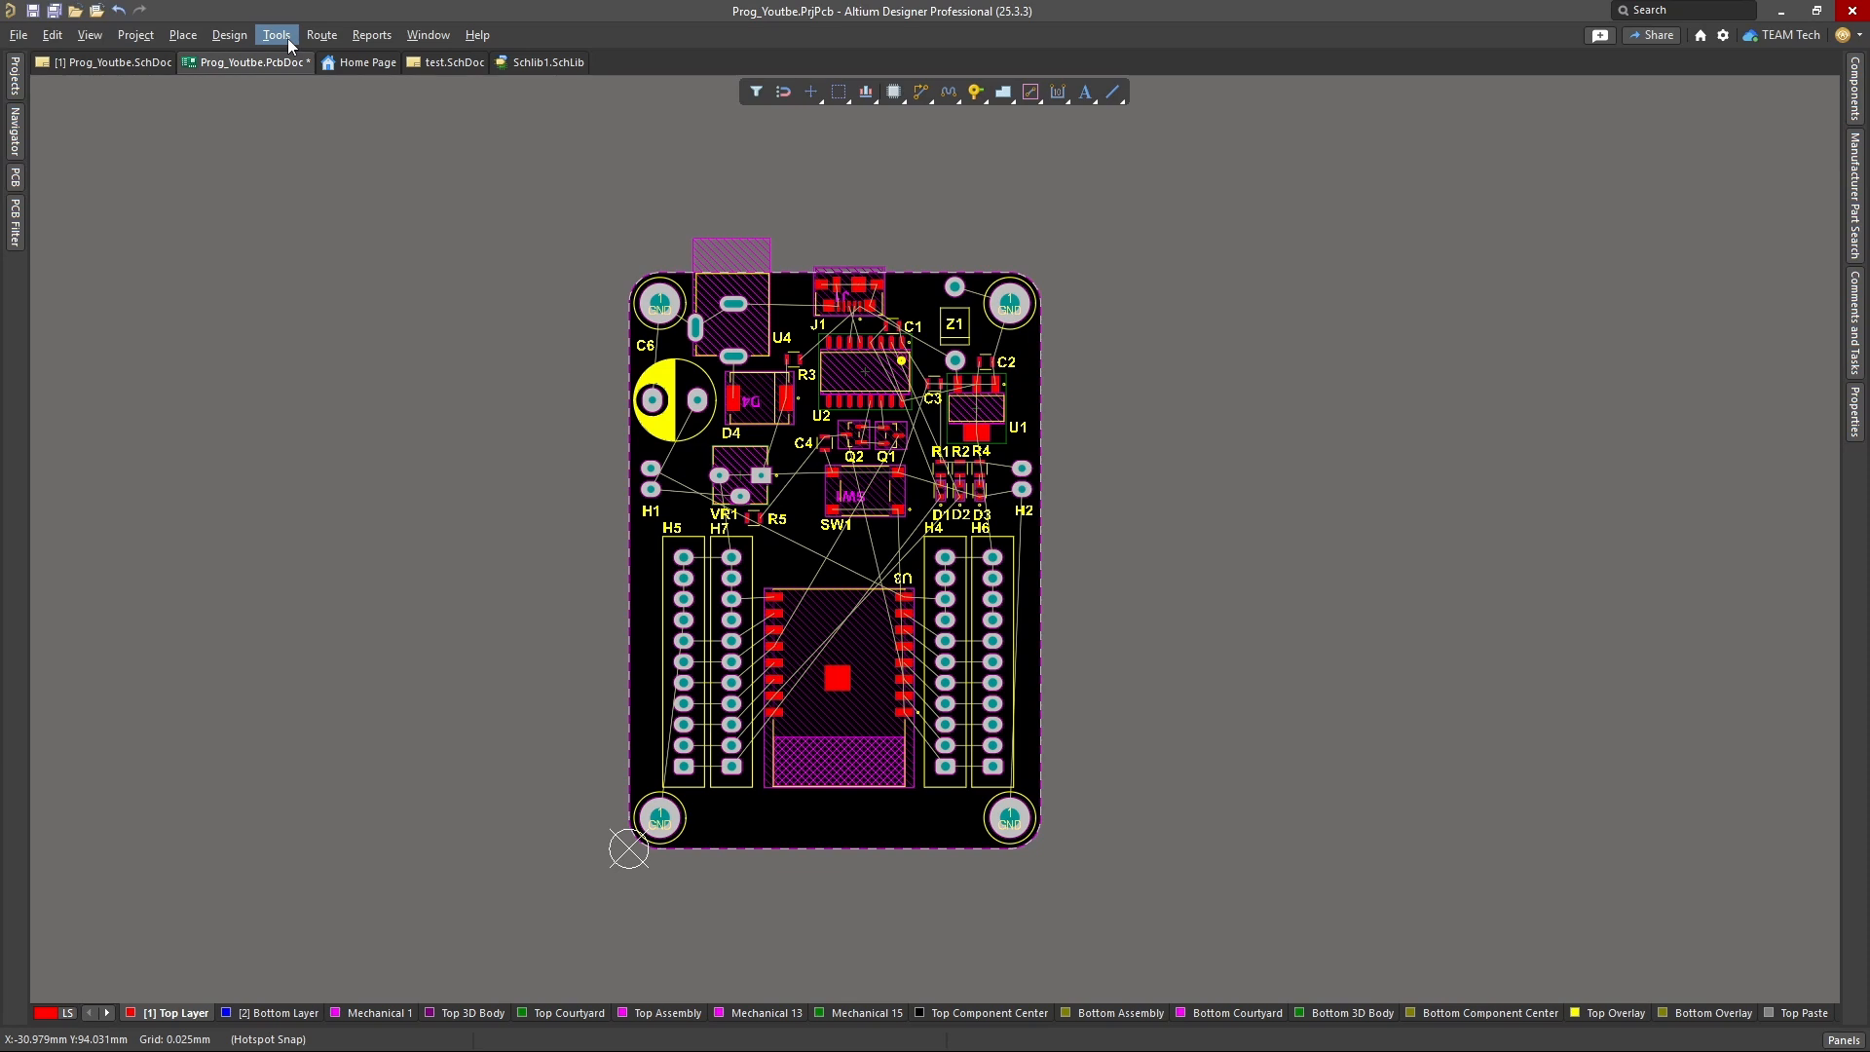
- Open the routing strategies for autorouting the whole board and examine the routing setup report with its errors and warnings
click(322, 37)
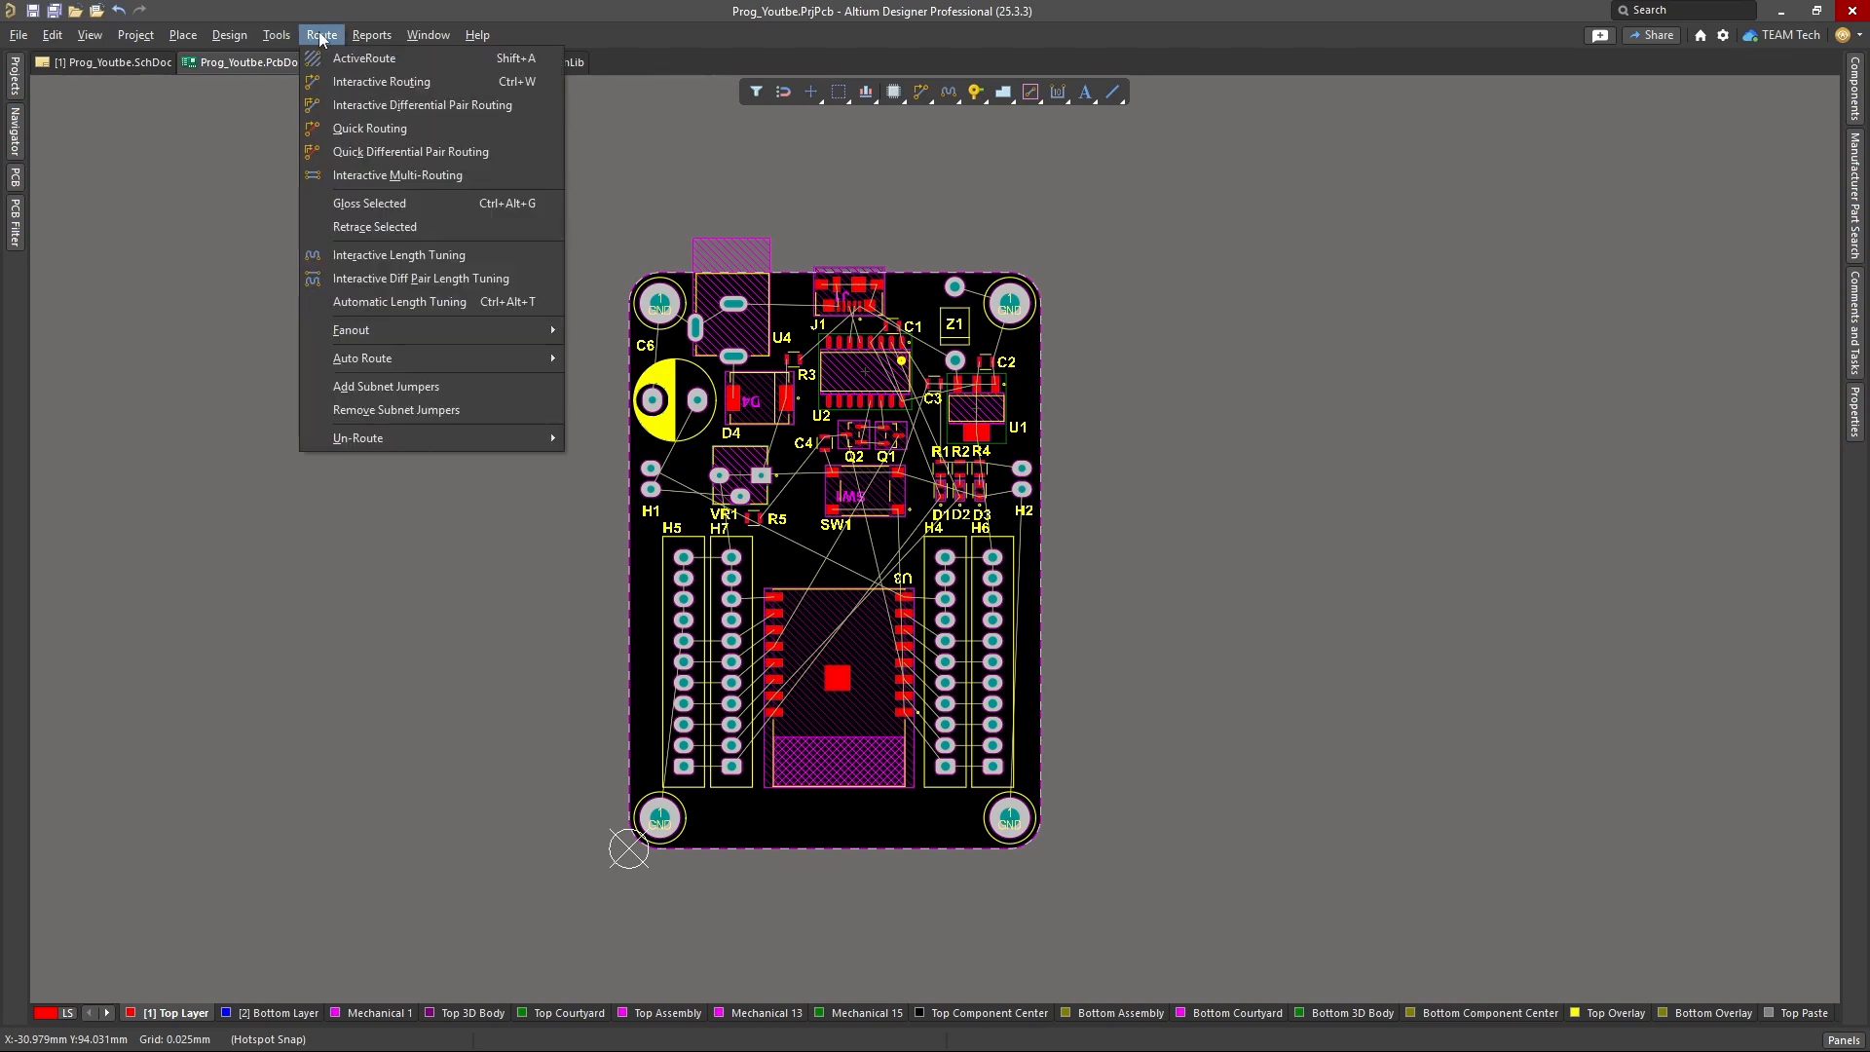
click(268, 70)
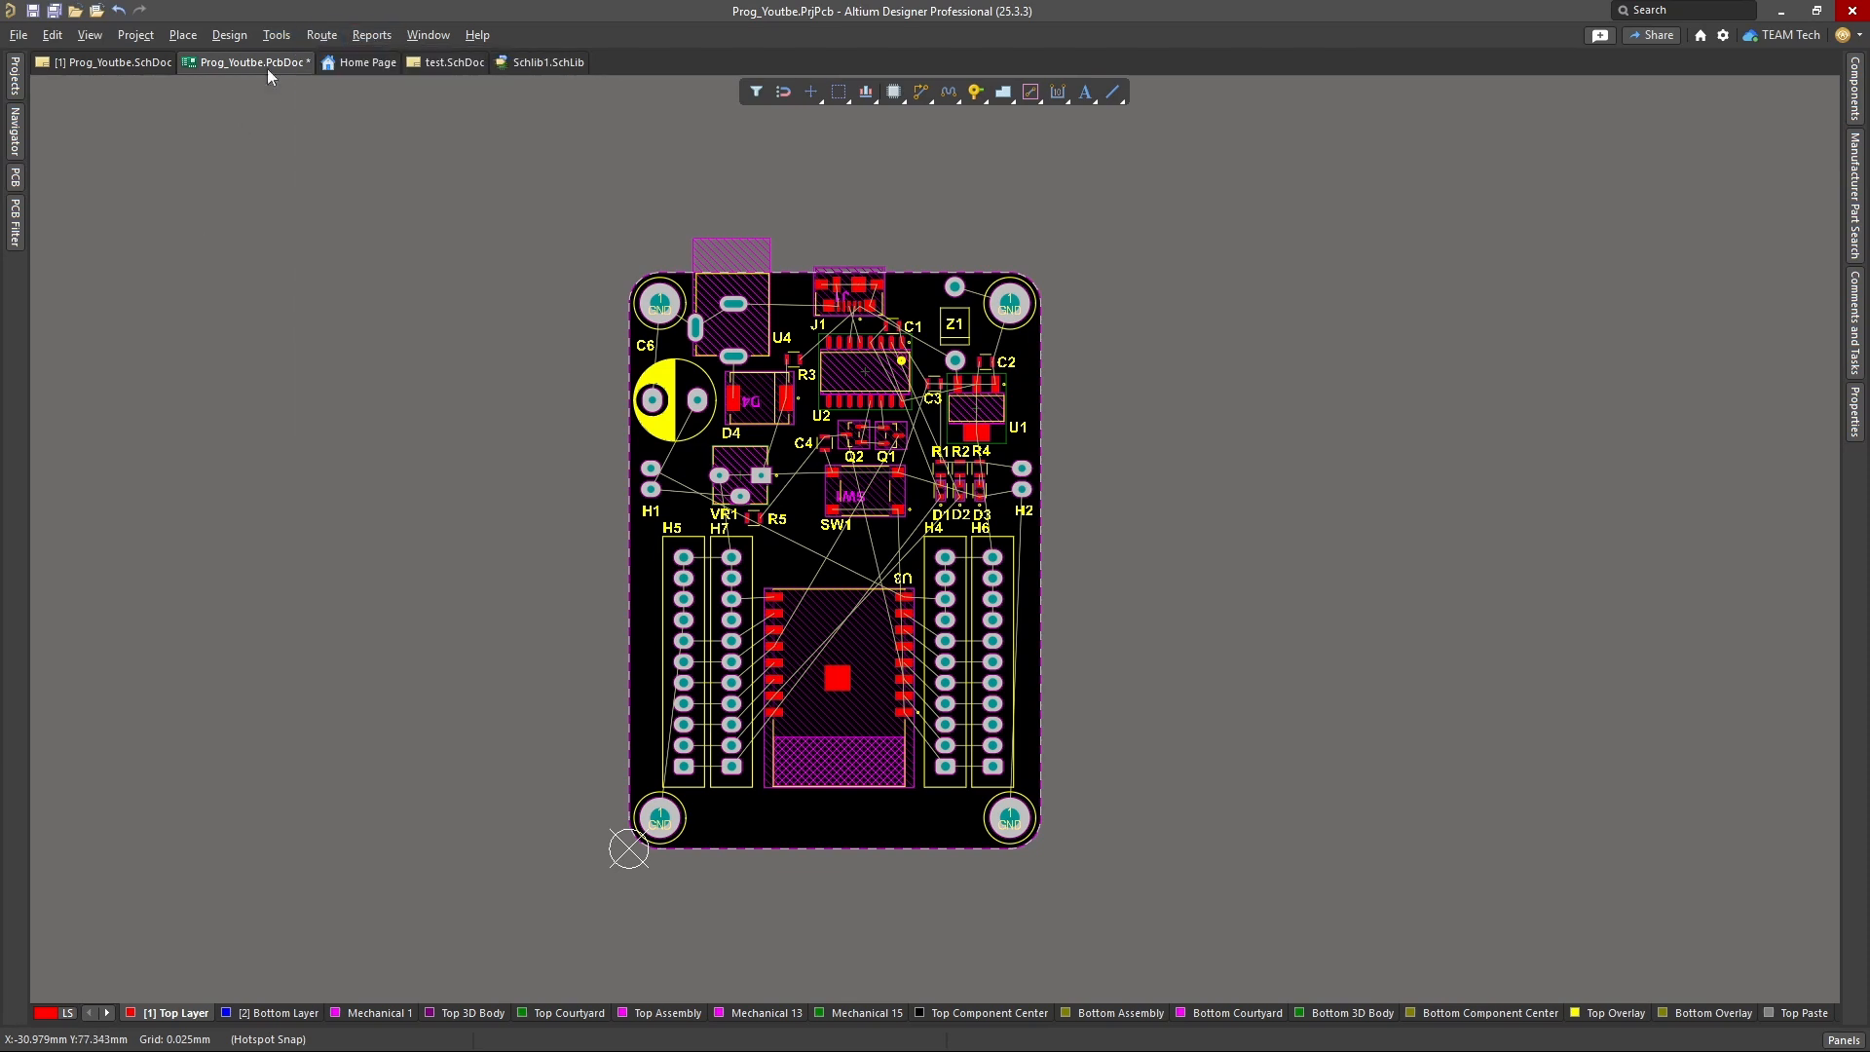
click(321, 35)
mouse_move(388, 360)
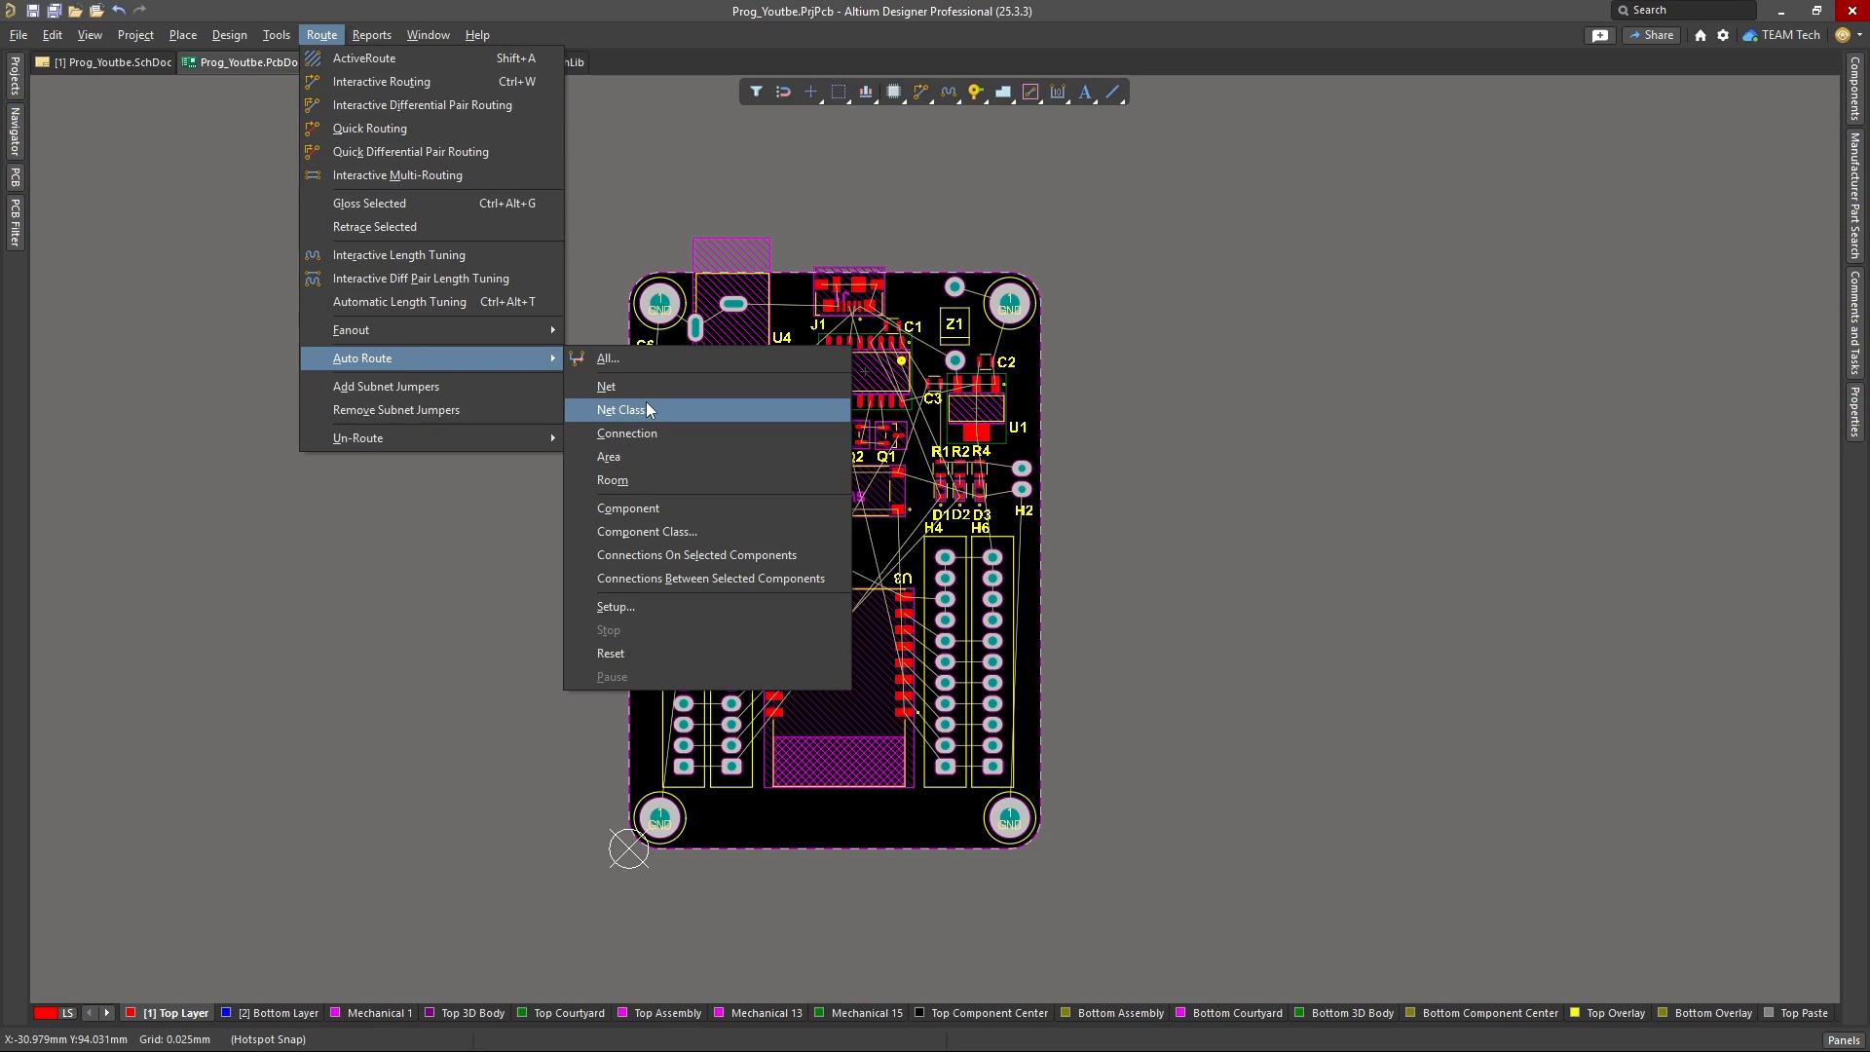
click(679, 357)
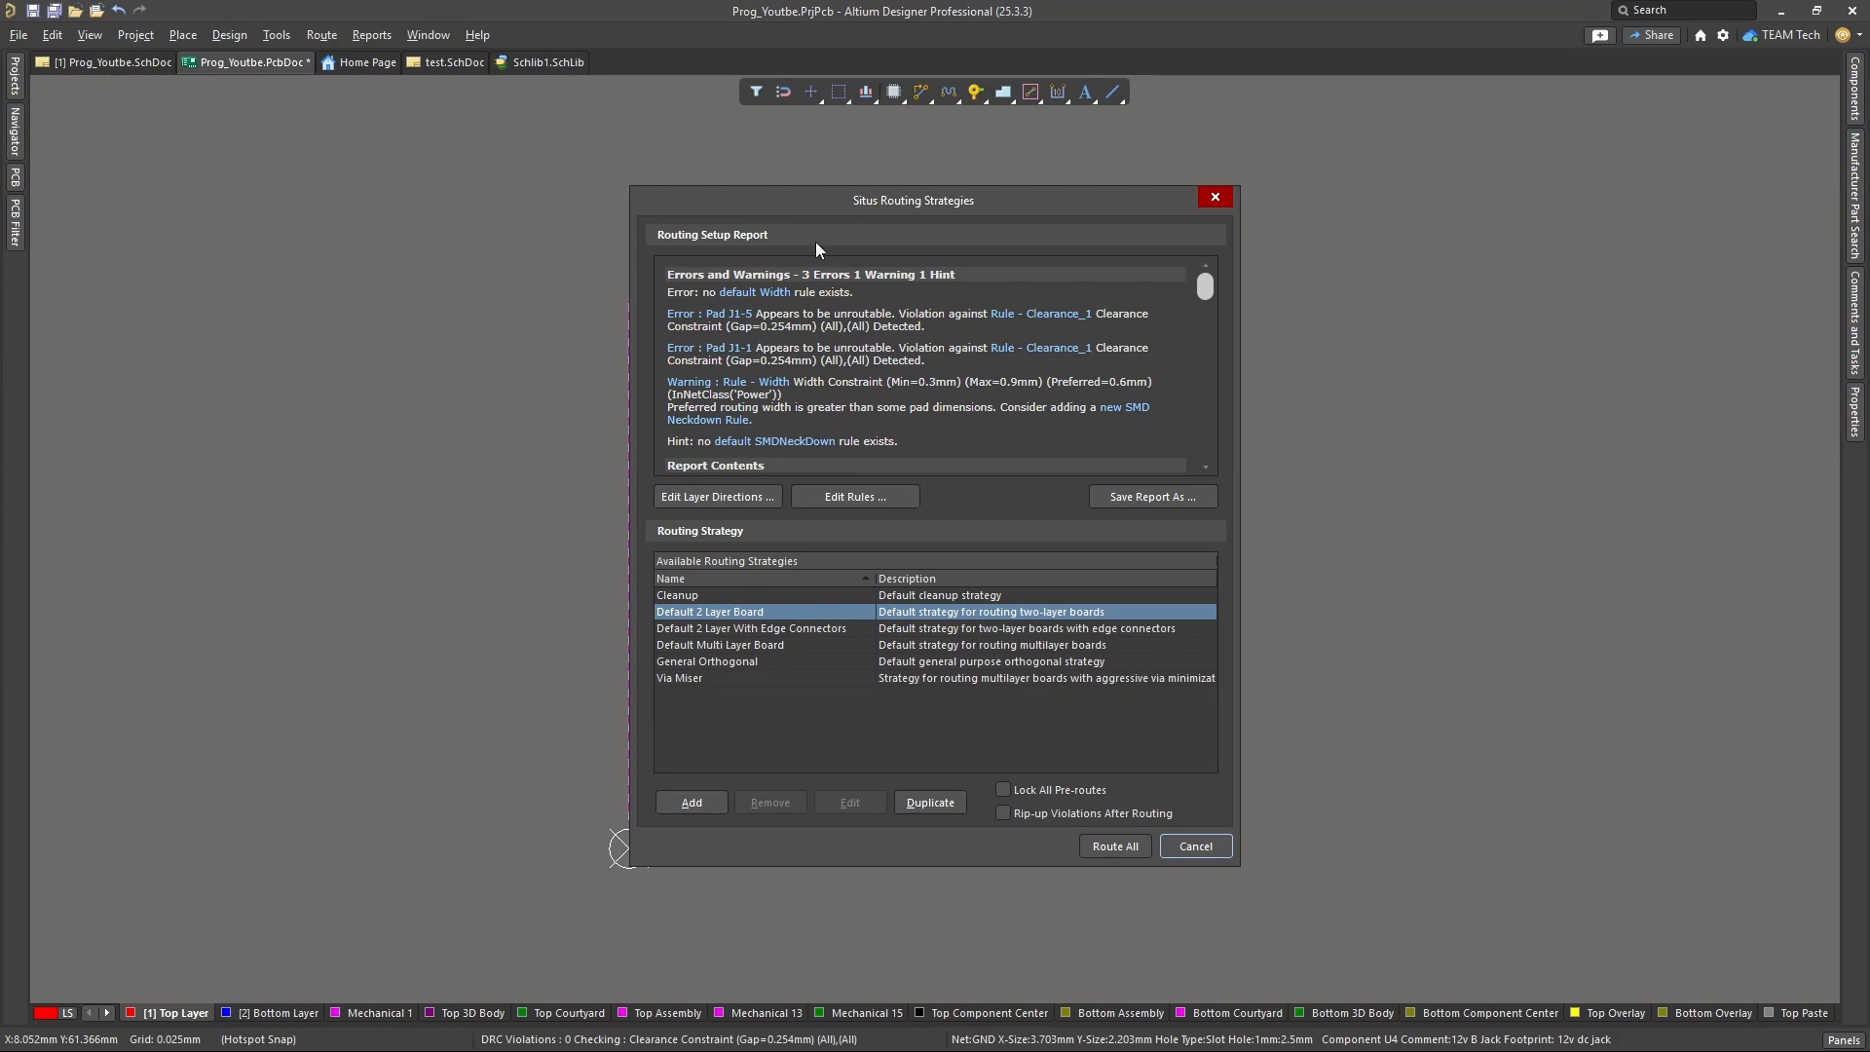
scroll(794, 377, down, 10)
scroll(794, 376, down, 1)
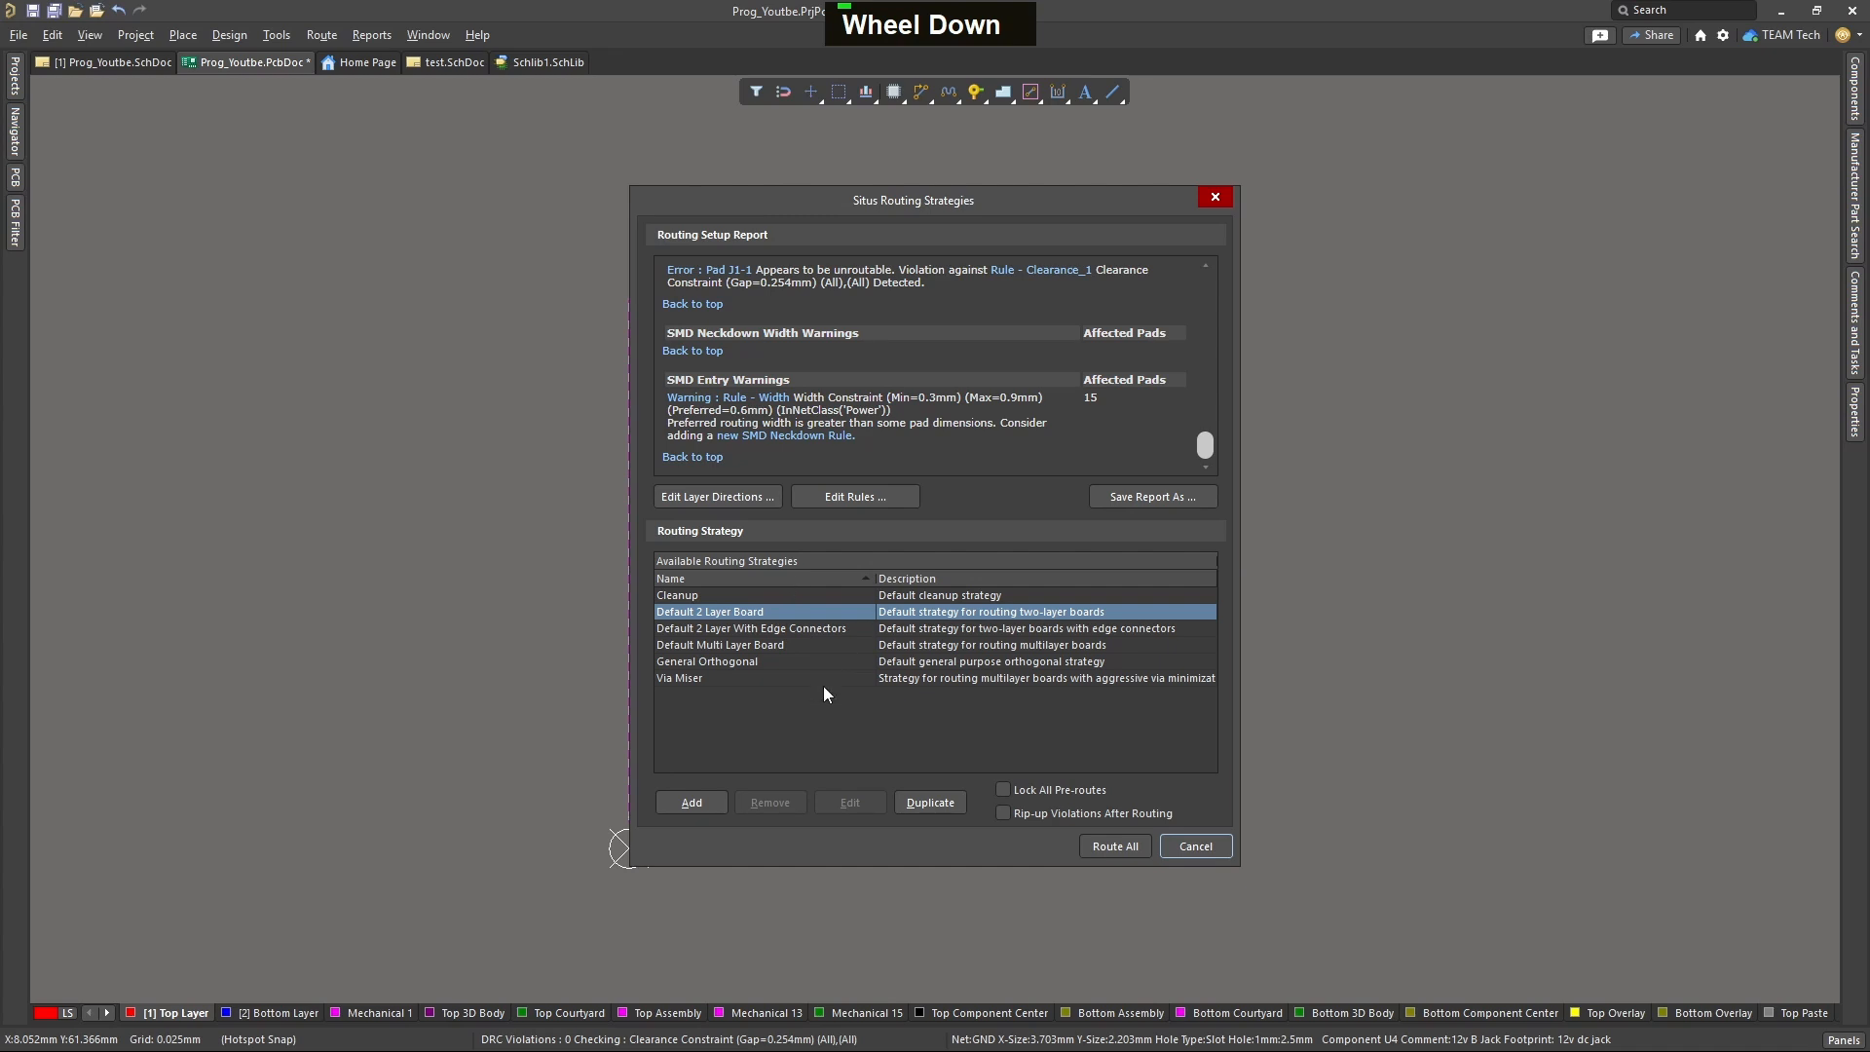
- Add a routing strategy named New Strategy with the preset passes, and autoroute all connections on the board
click(699, 802)
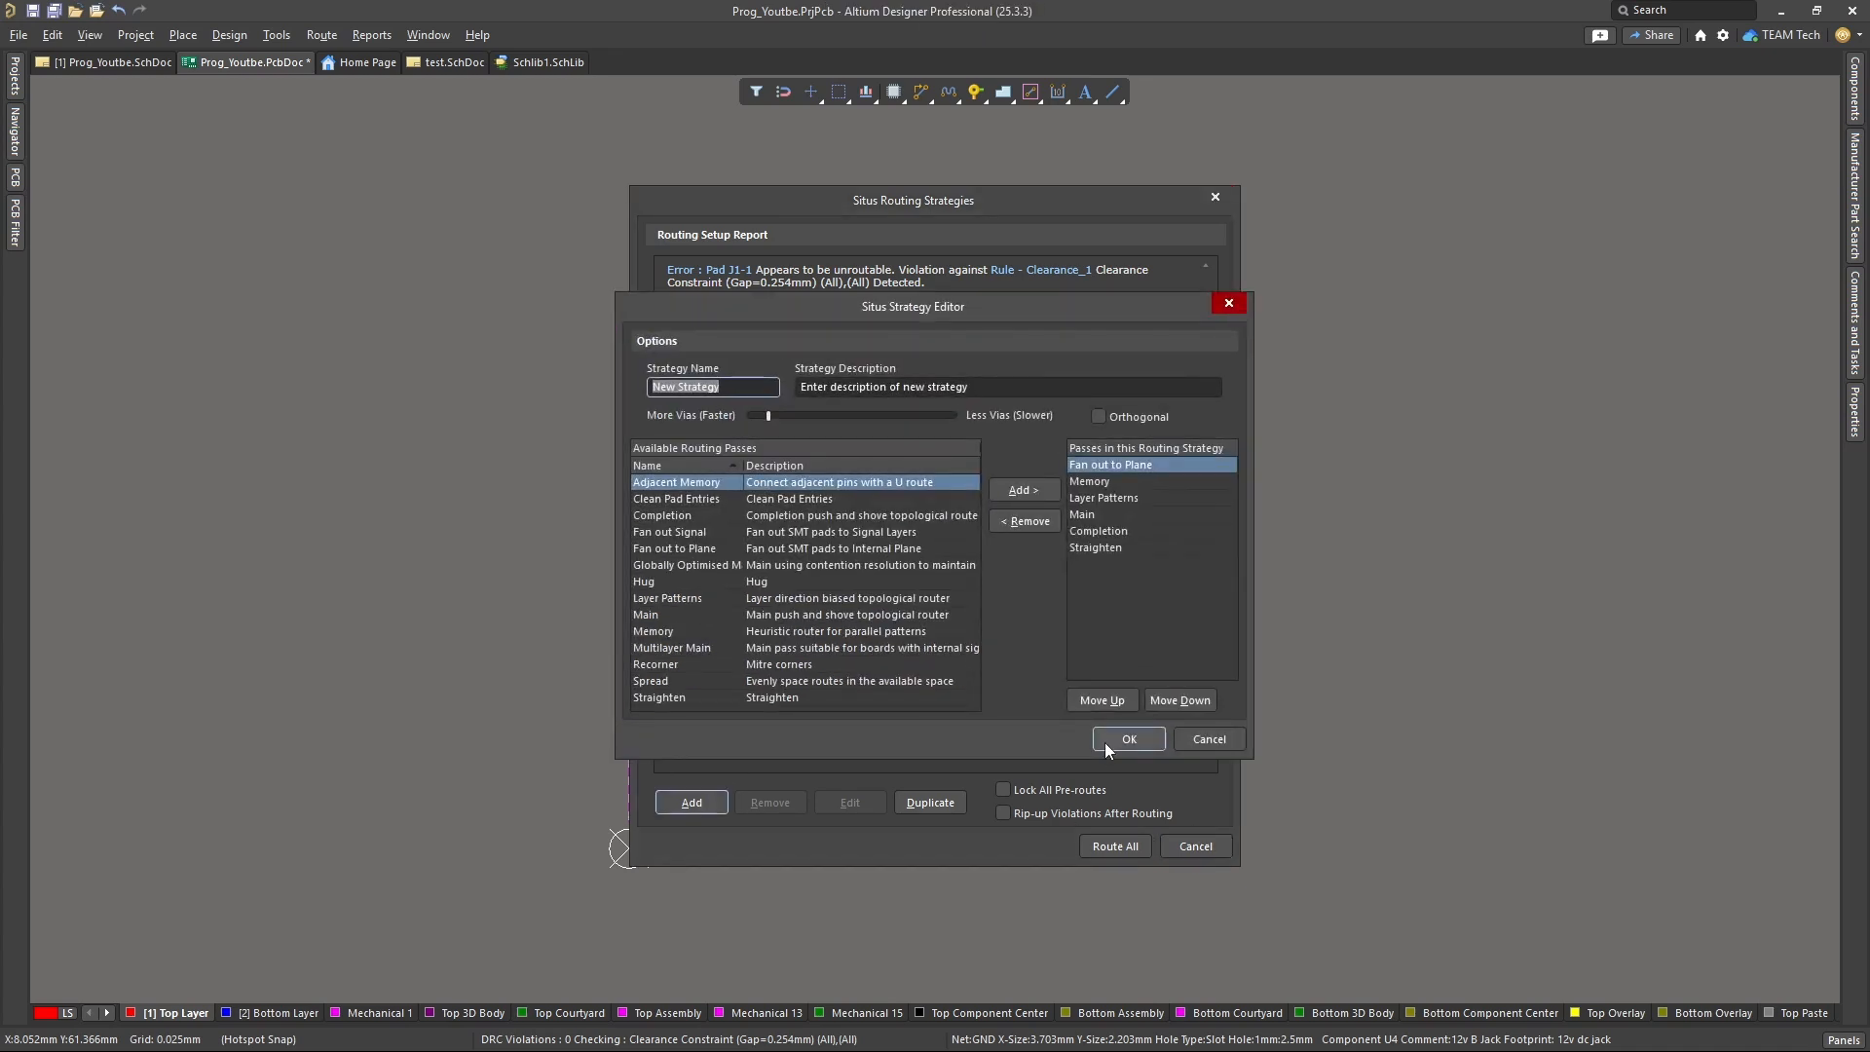
click(1104, 742)
click(1118, 843)
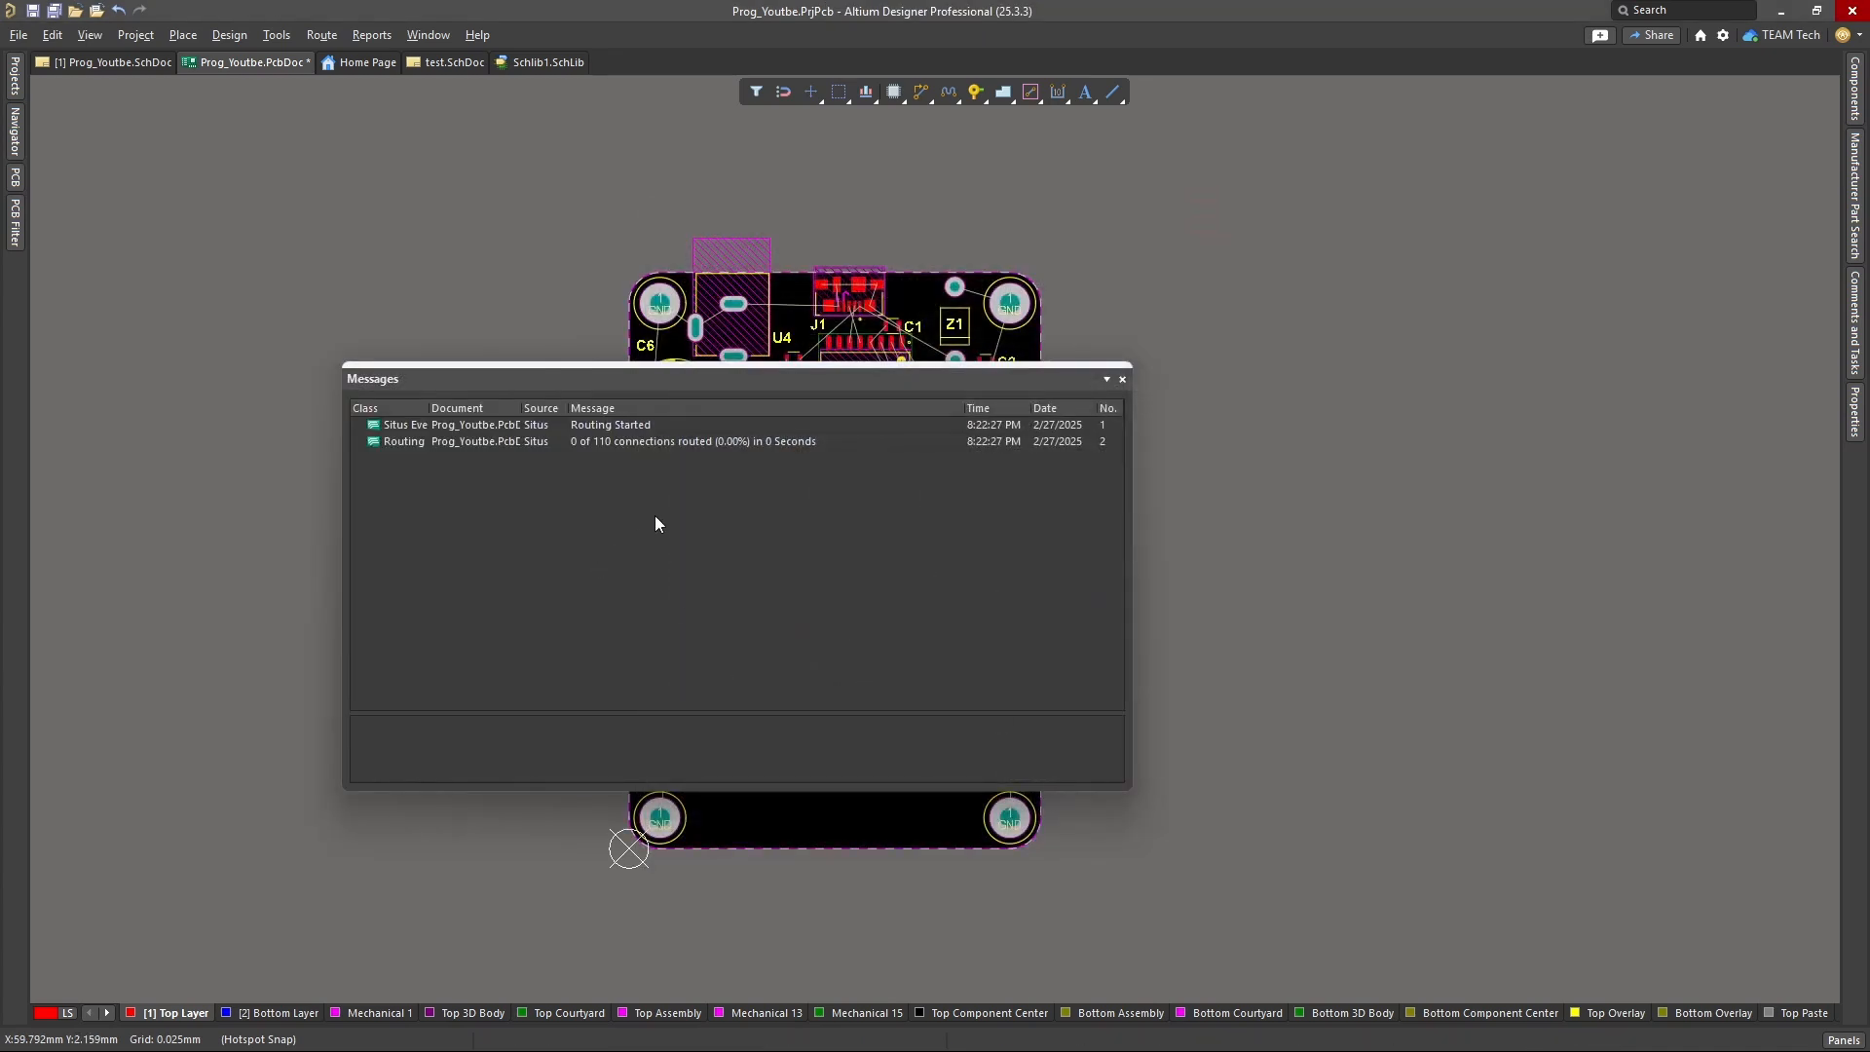
drag(686, 397, 1443, 384)
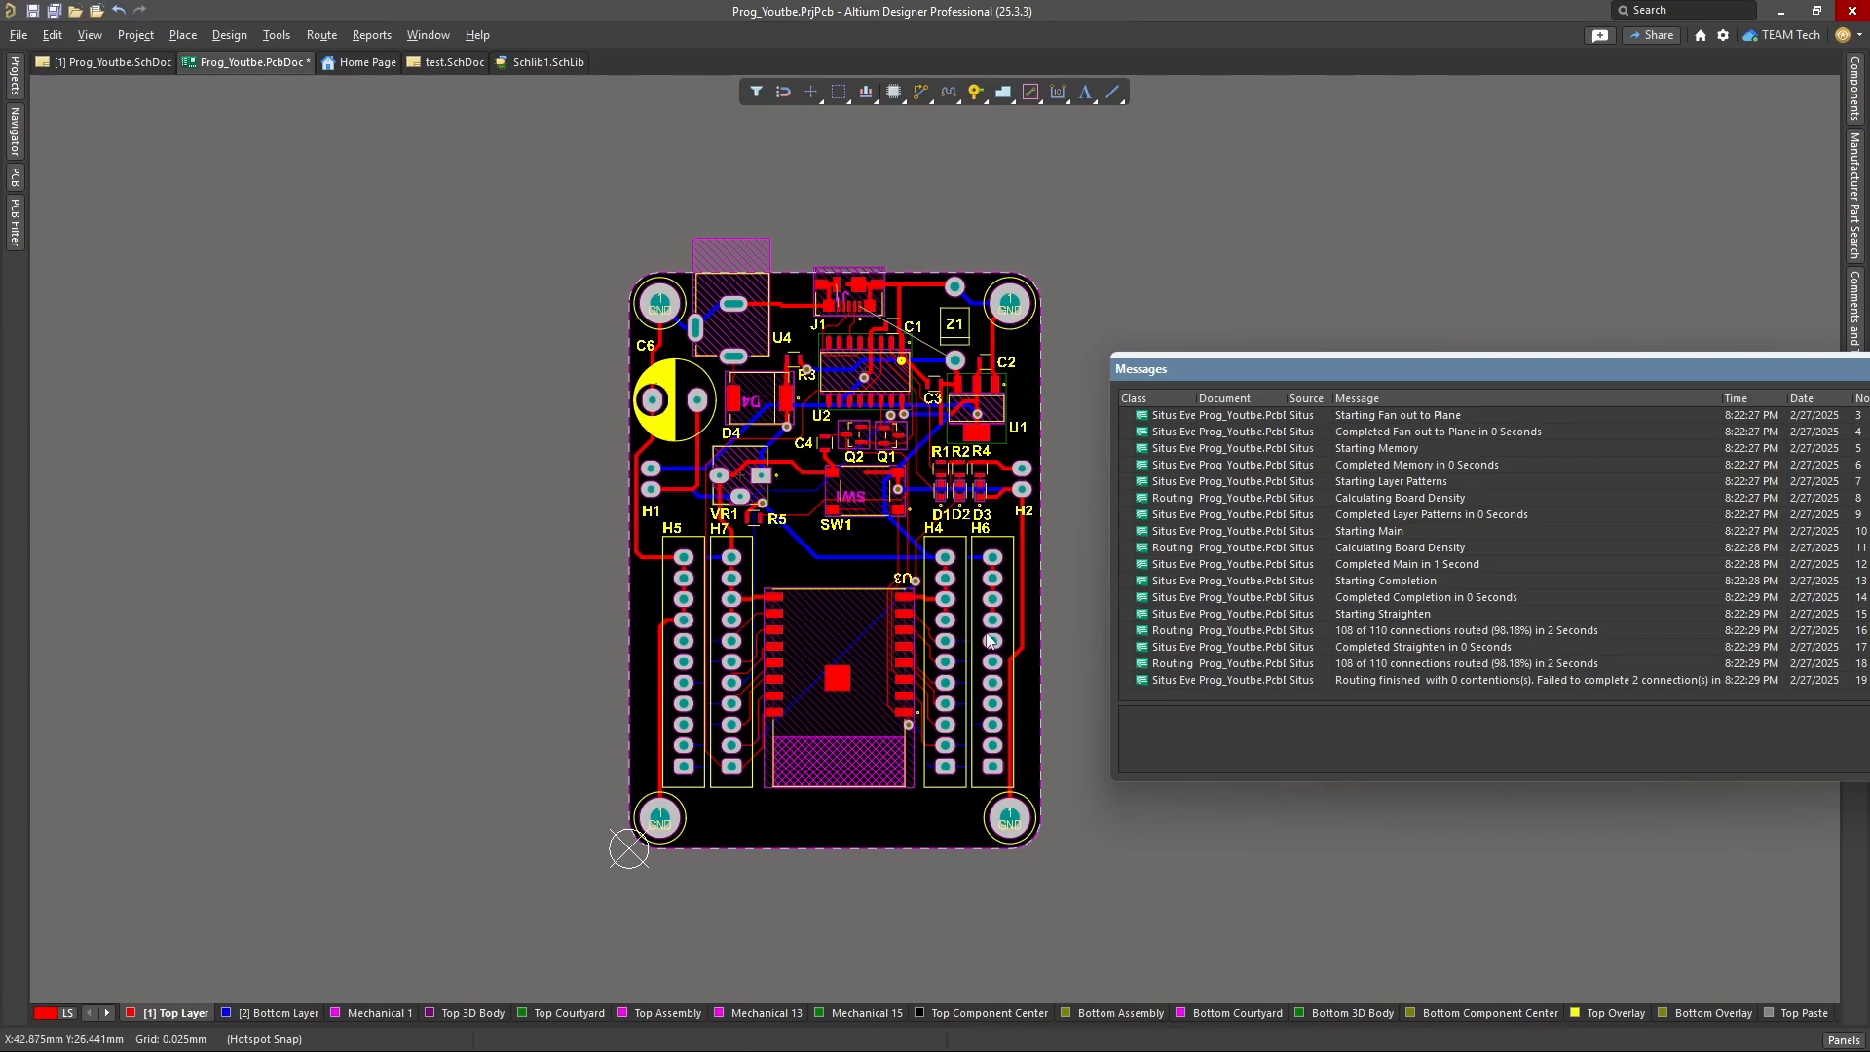
- Examine the autorouted tracks around U3 and headers H4, H5, H6 and H7, comparing power and signal track widths
ctrl+scroll(990, 639, up, 5)
right_drag(1009, 493, 1028, 601)
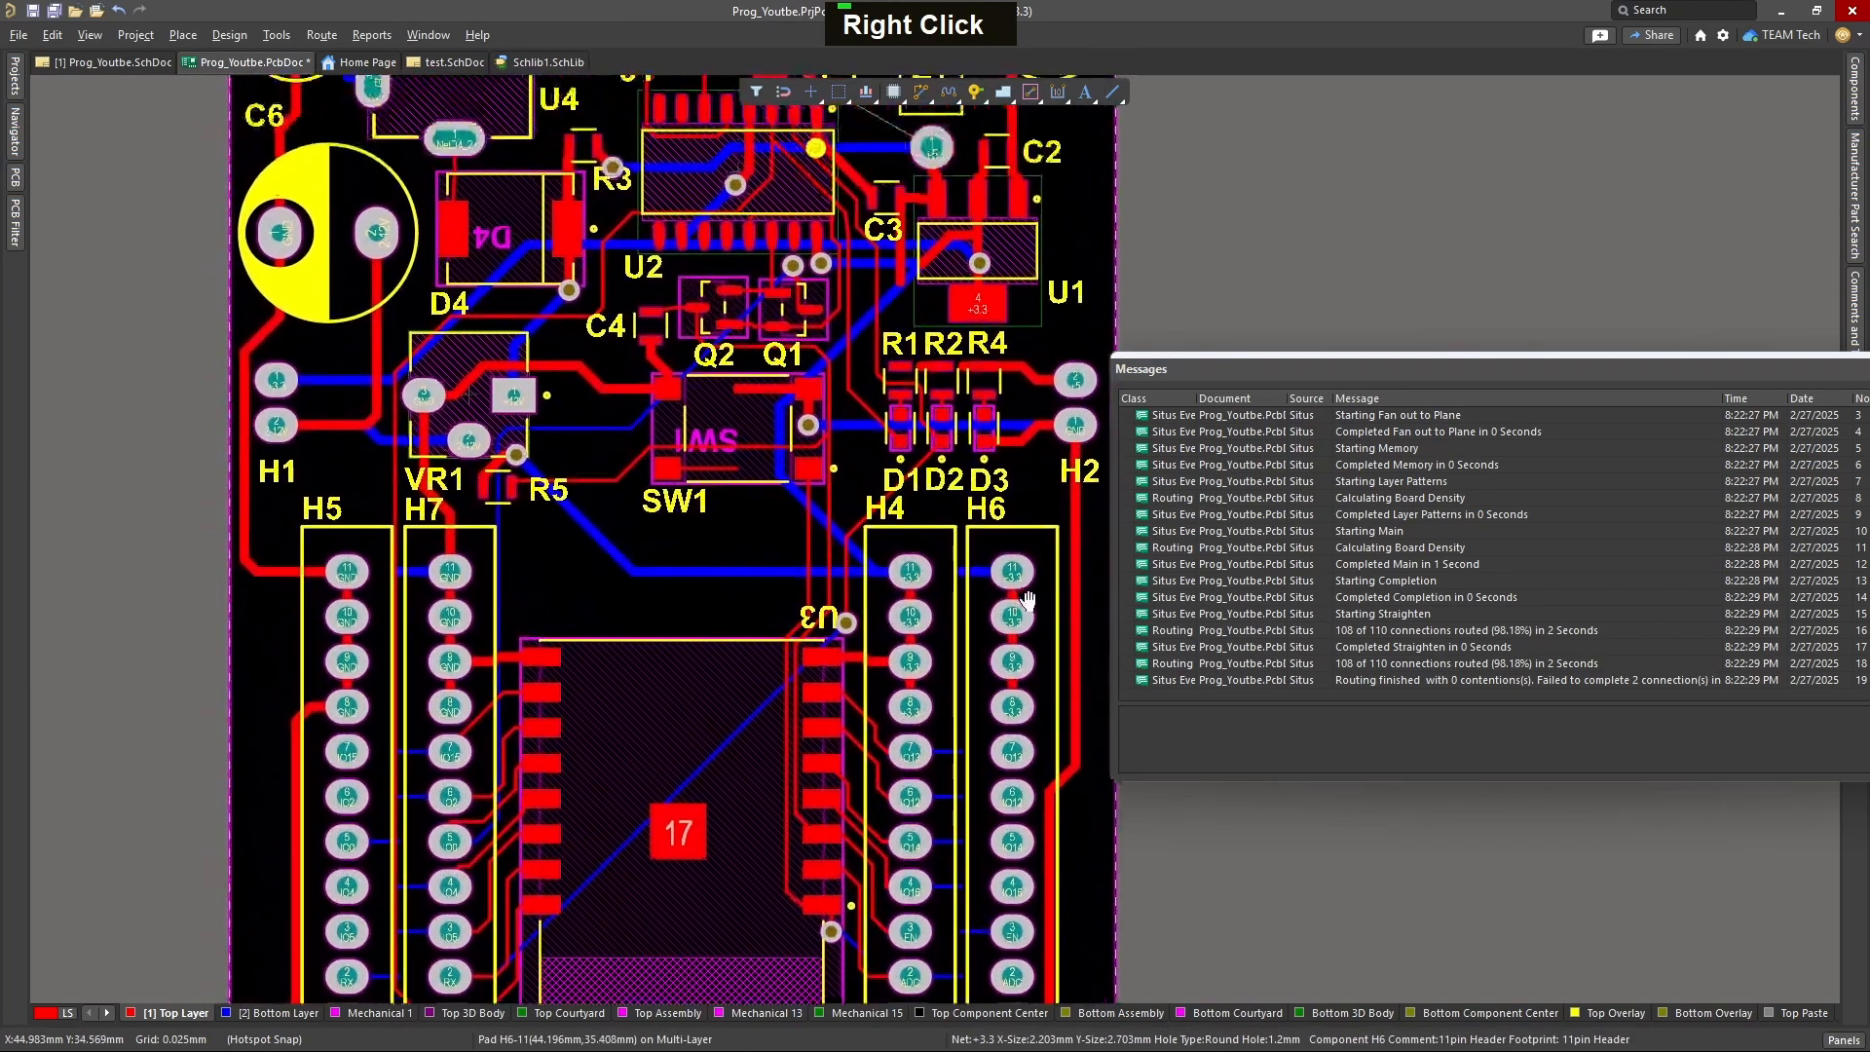
ctrl+scroll(1028, 601, up, 2)
ctrl+scroll(806, 574, up, 3)
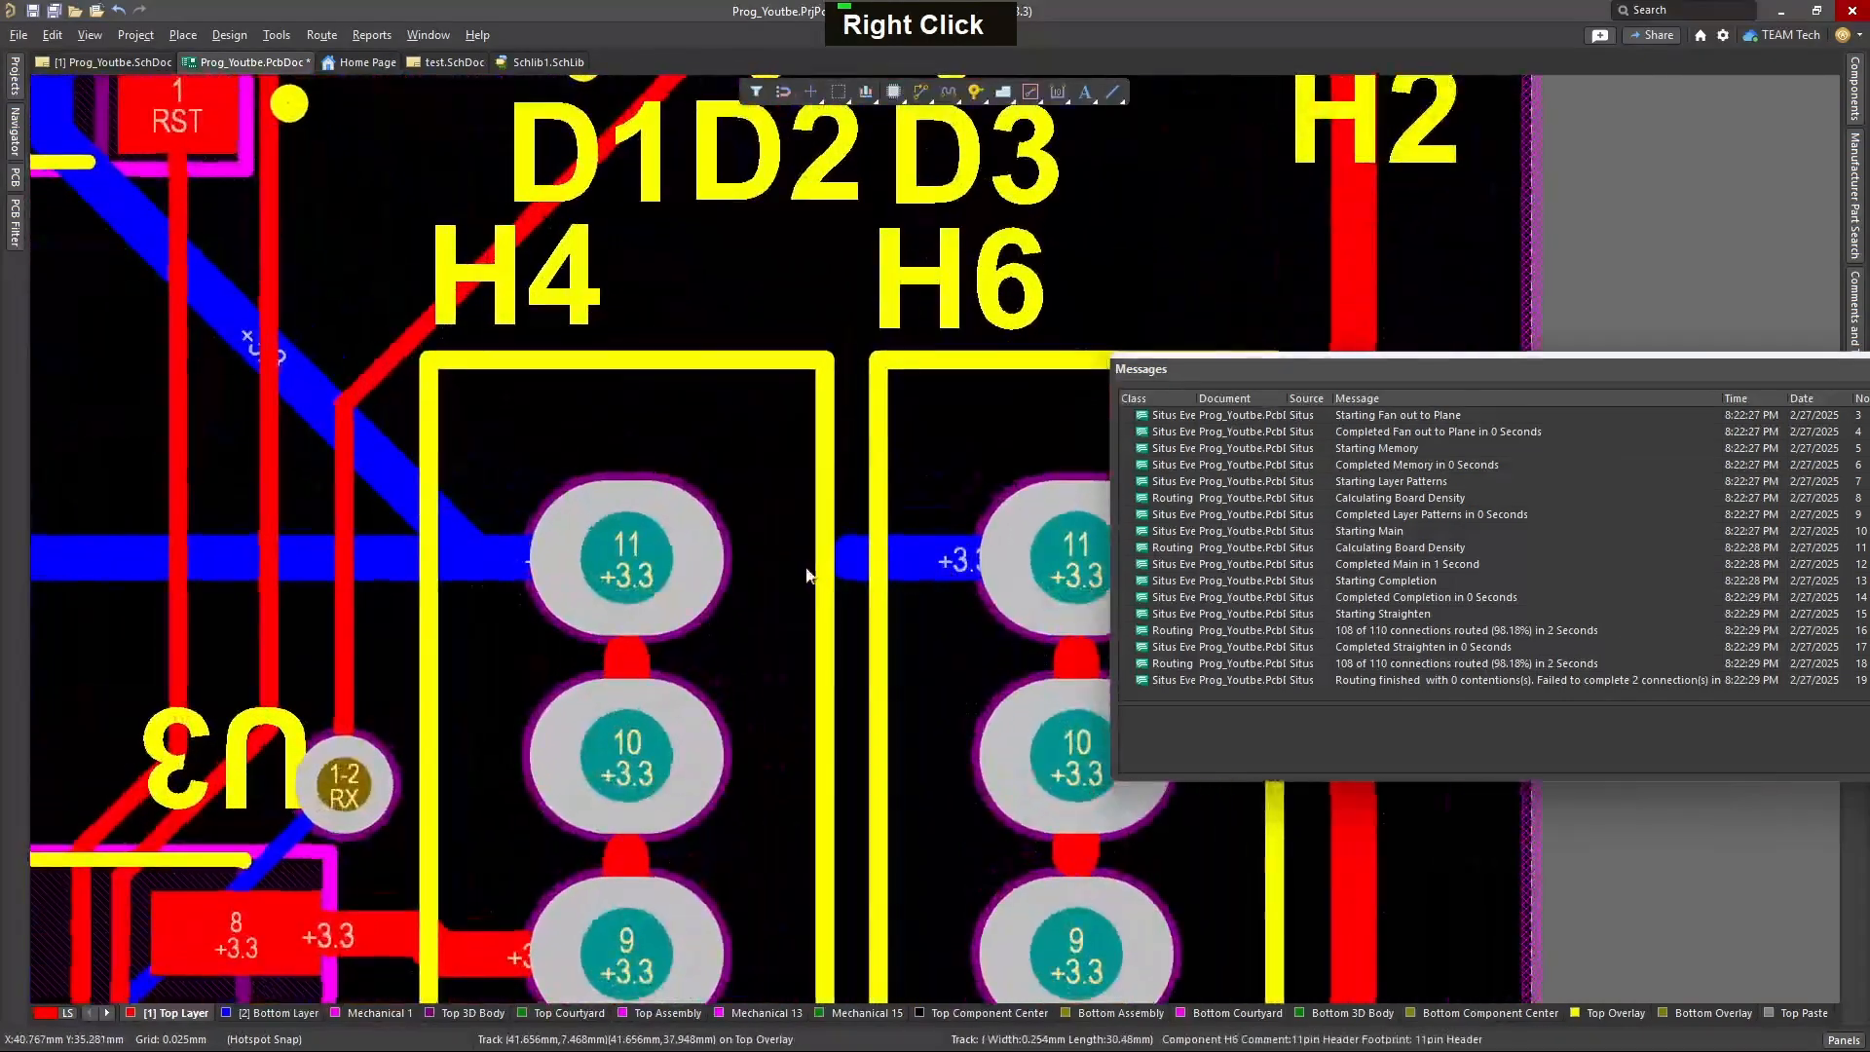
right_drag(806, 574, 757, 526)
ctrl+scroll(757, 524, down, 3)
right_drag(843, 624, 864, 558)
ctrl+scroll(864, 558, down, 2)
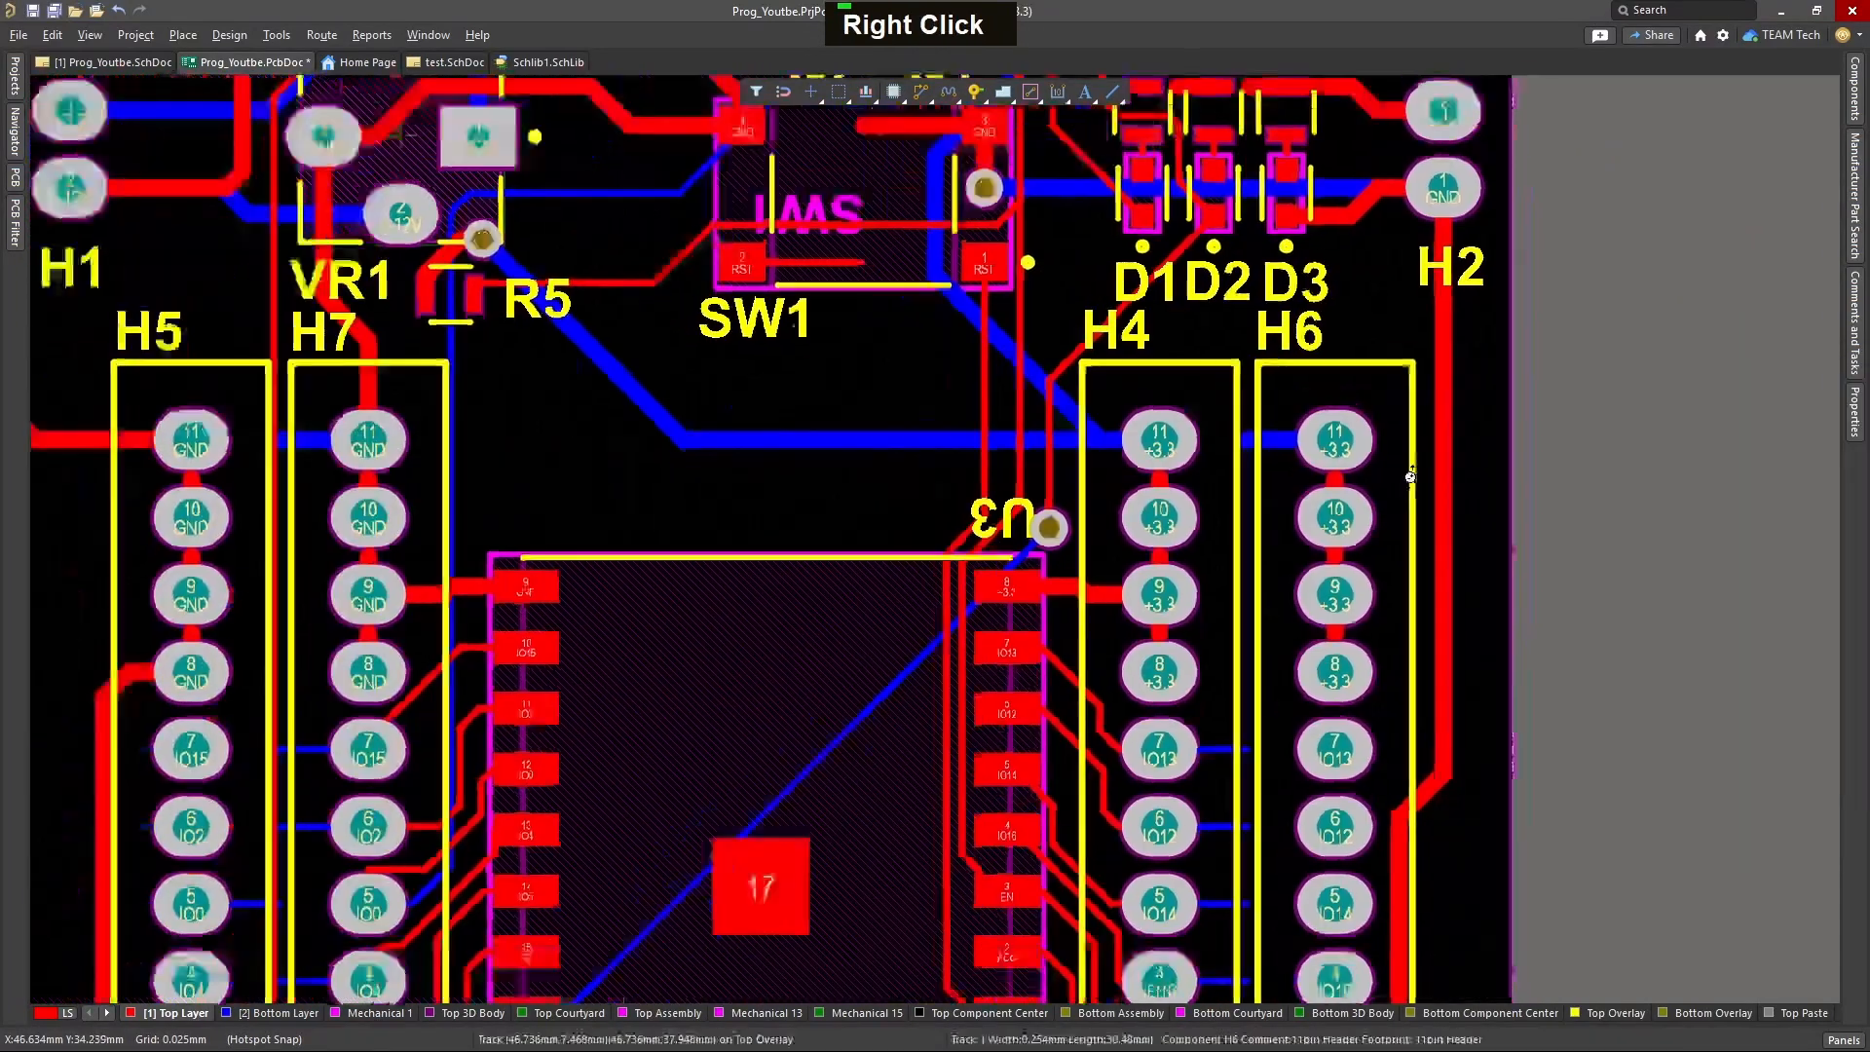
ctrl+scroll(1403, 476, down, 2)
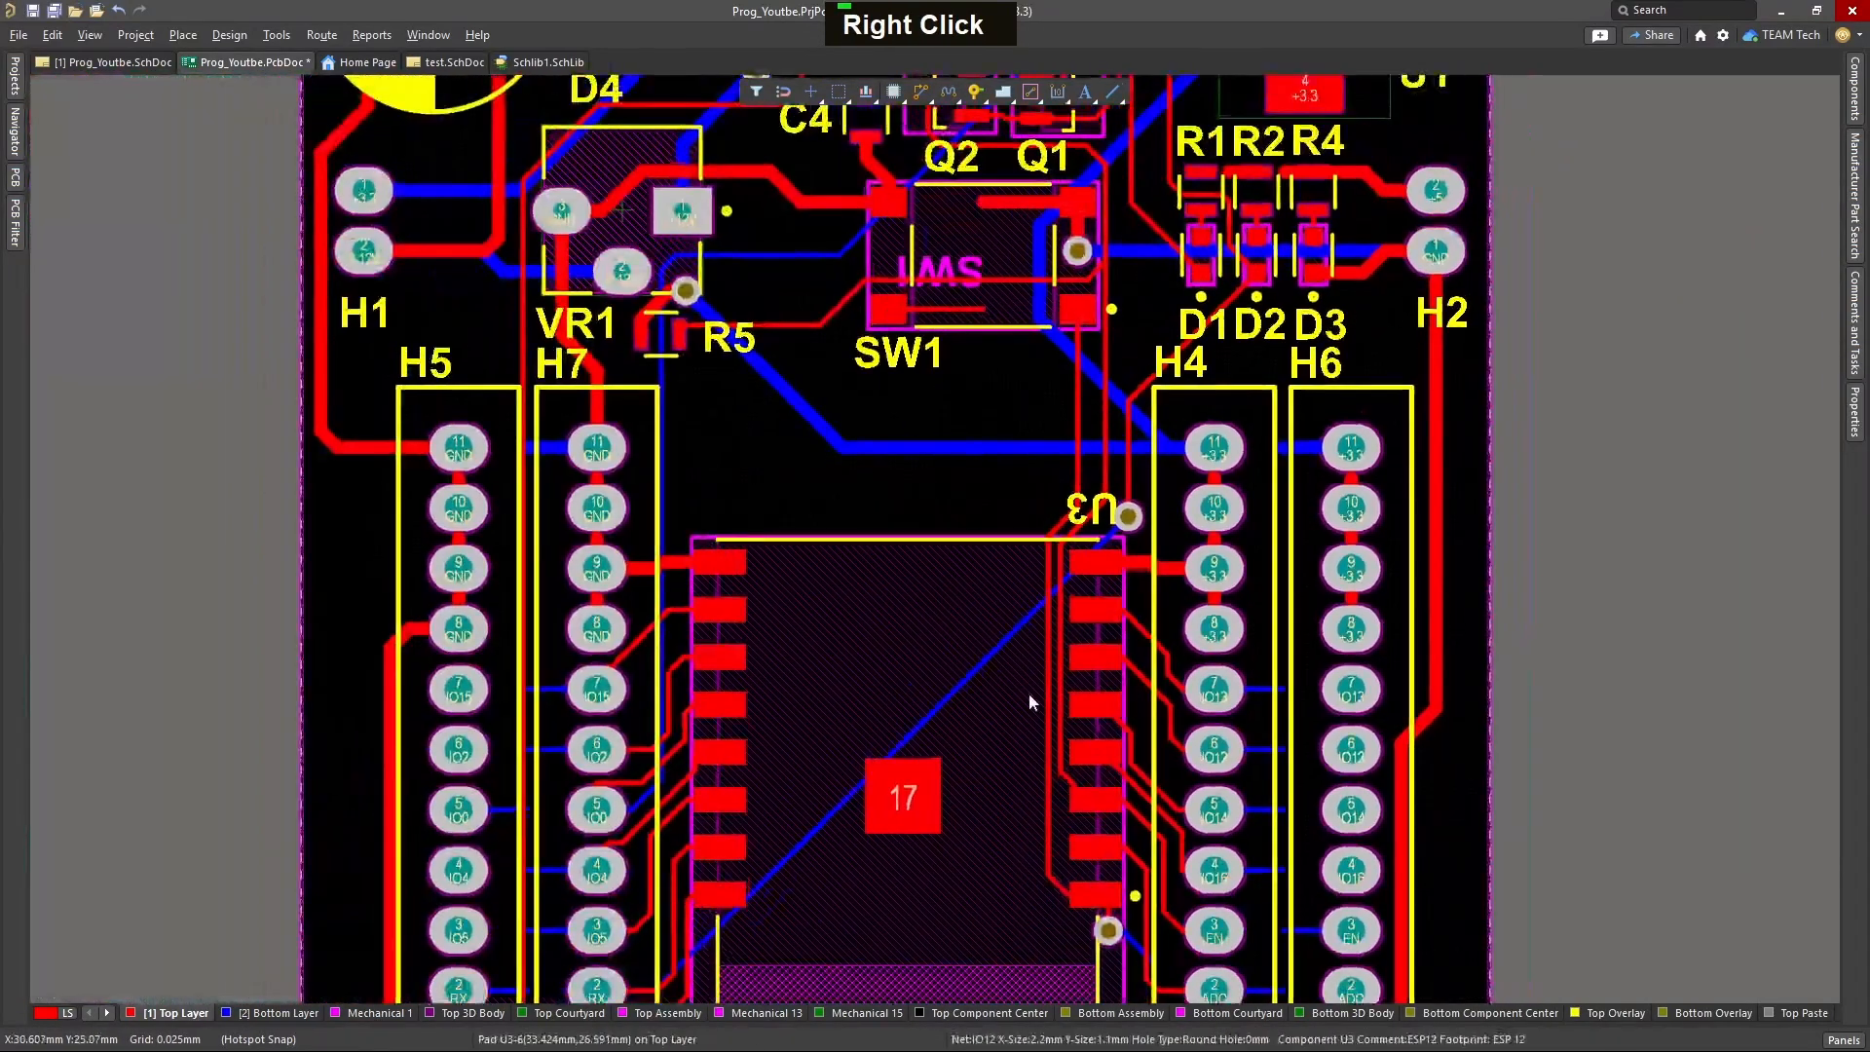
ctrl+scroll(1031, 701, down, 4)
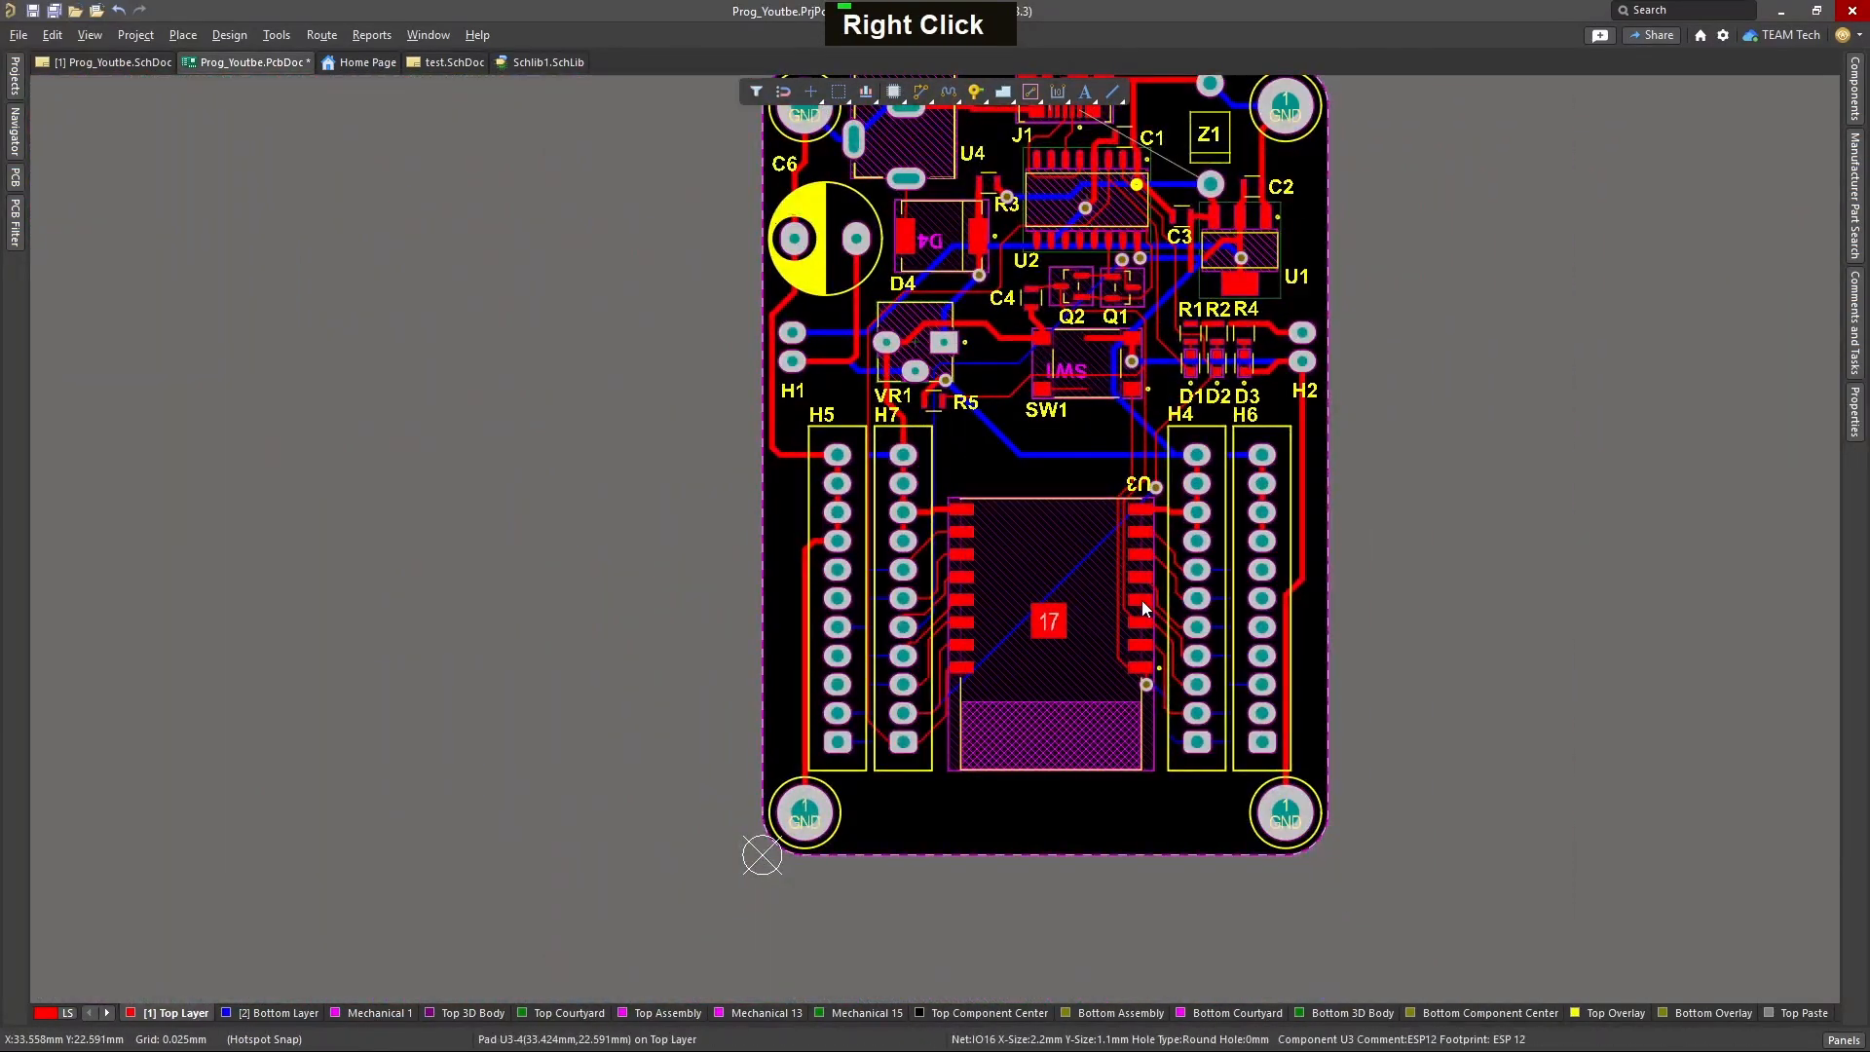
right_drag(920, 565, 961, 595)
ctrl+scroll(968, 597, up, 4)
ctrl+scroll(960, 588, up, 2)
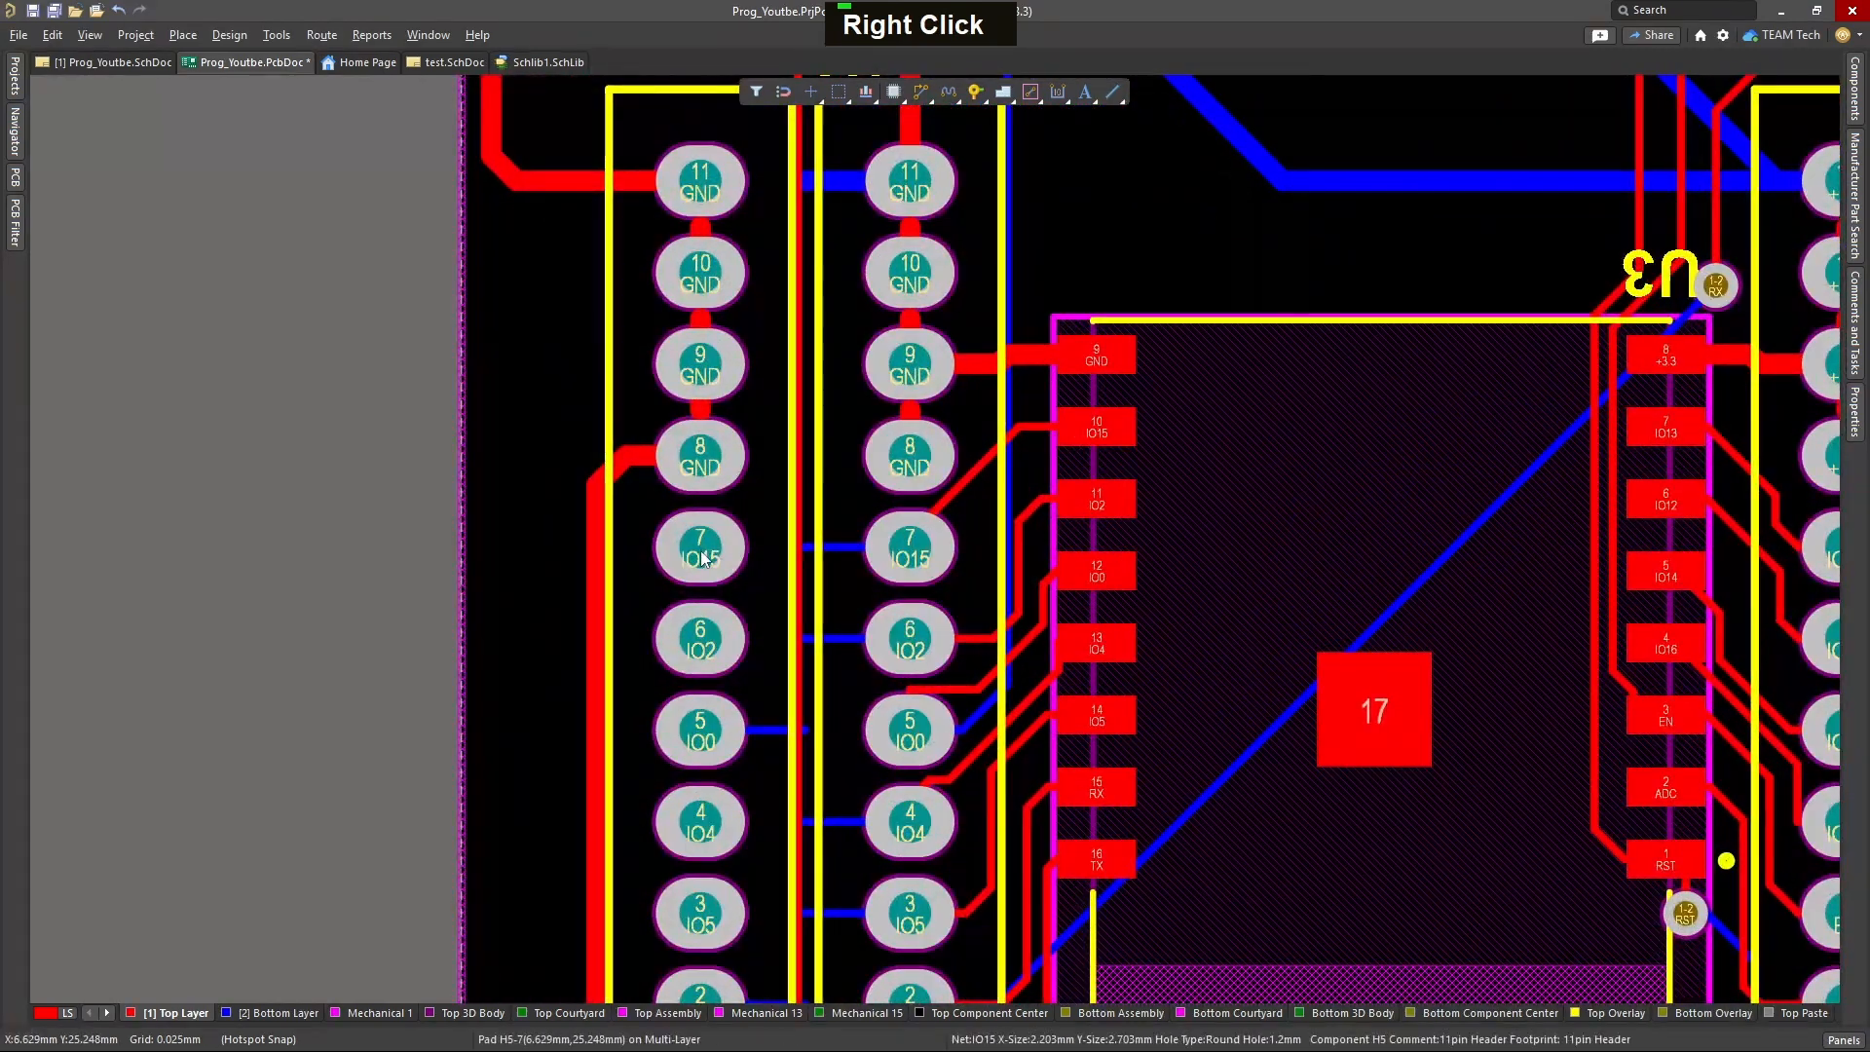
ctrl+scroll(784, 696, up, 5)
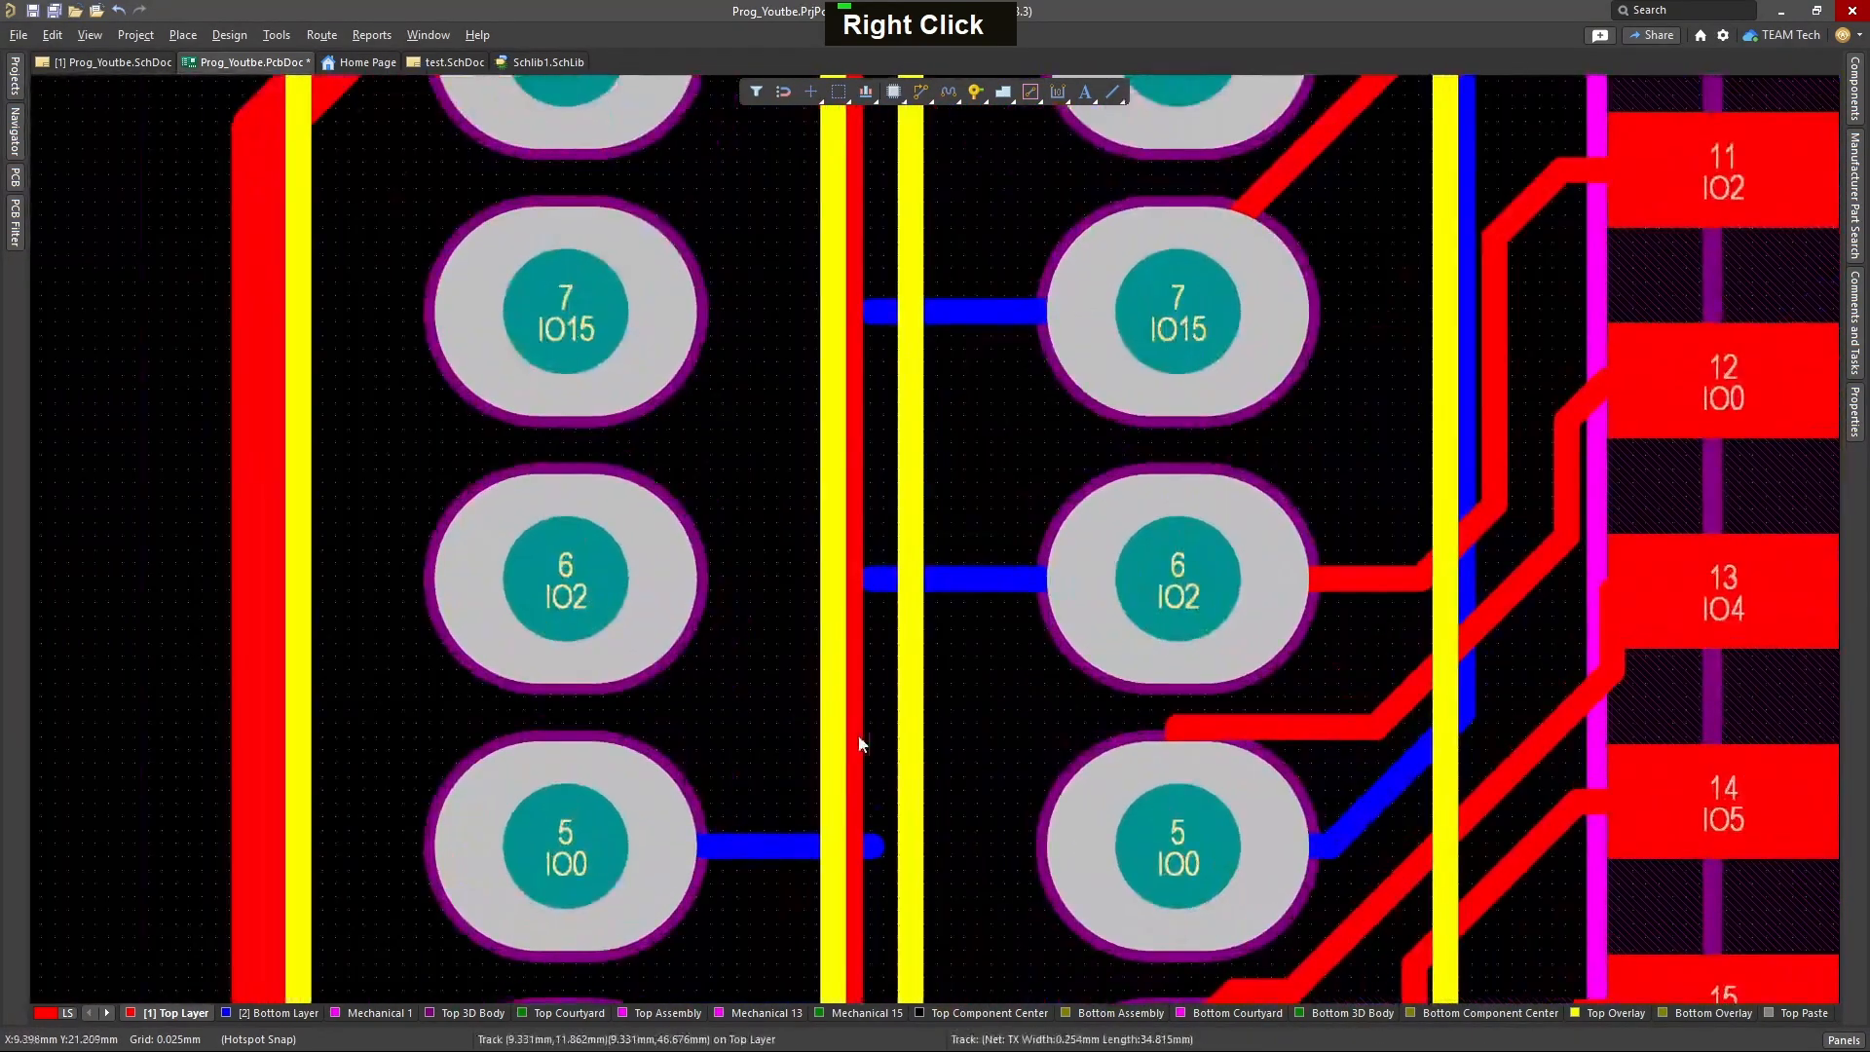
ctrl+scroll(882, 687, down, 7)
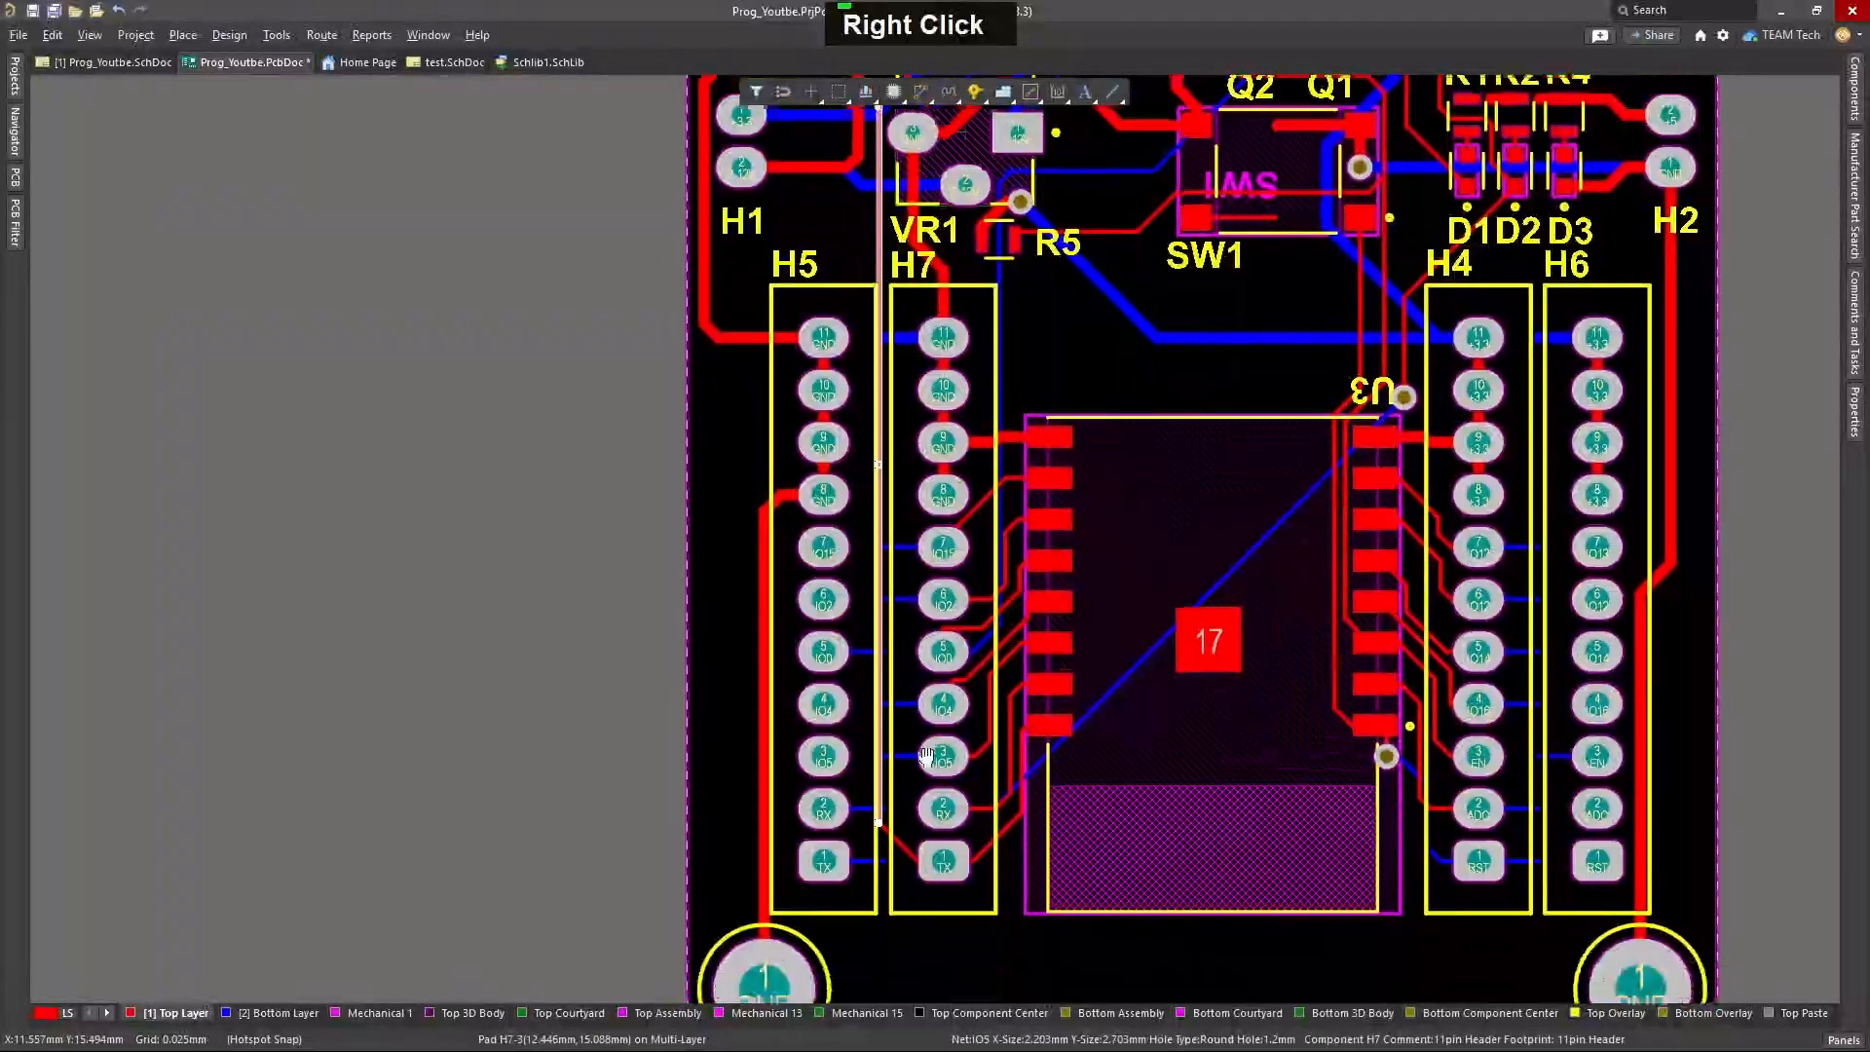
ctrl+scroll(927, 756, down, 2)
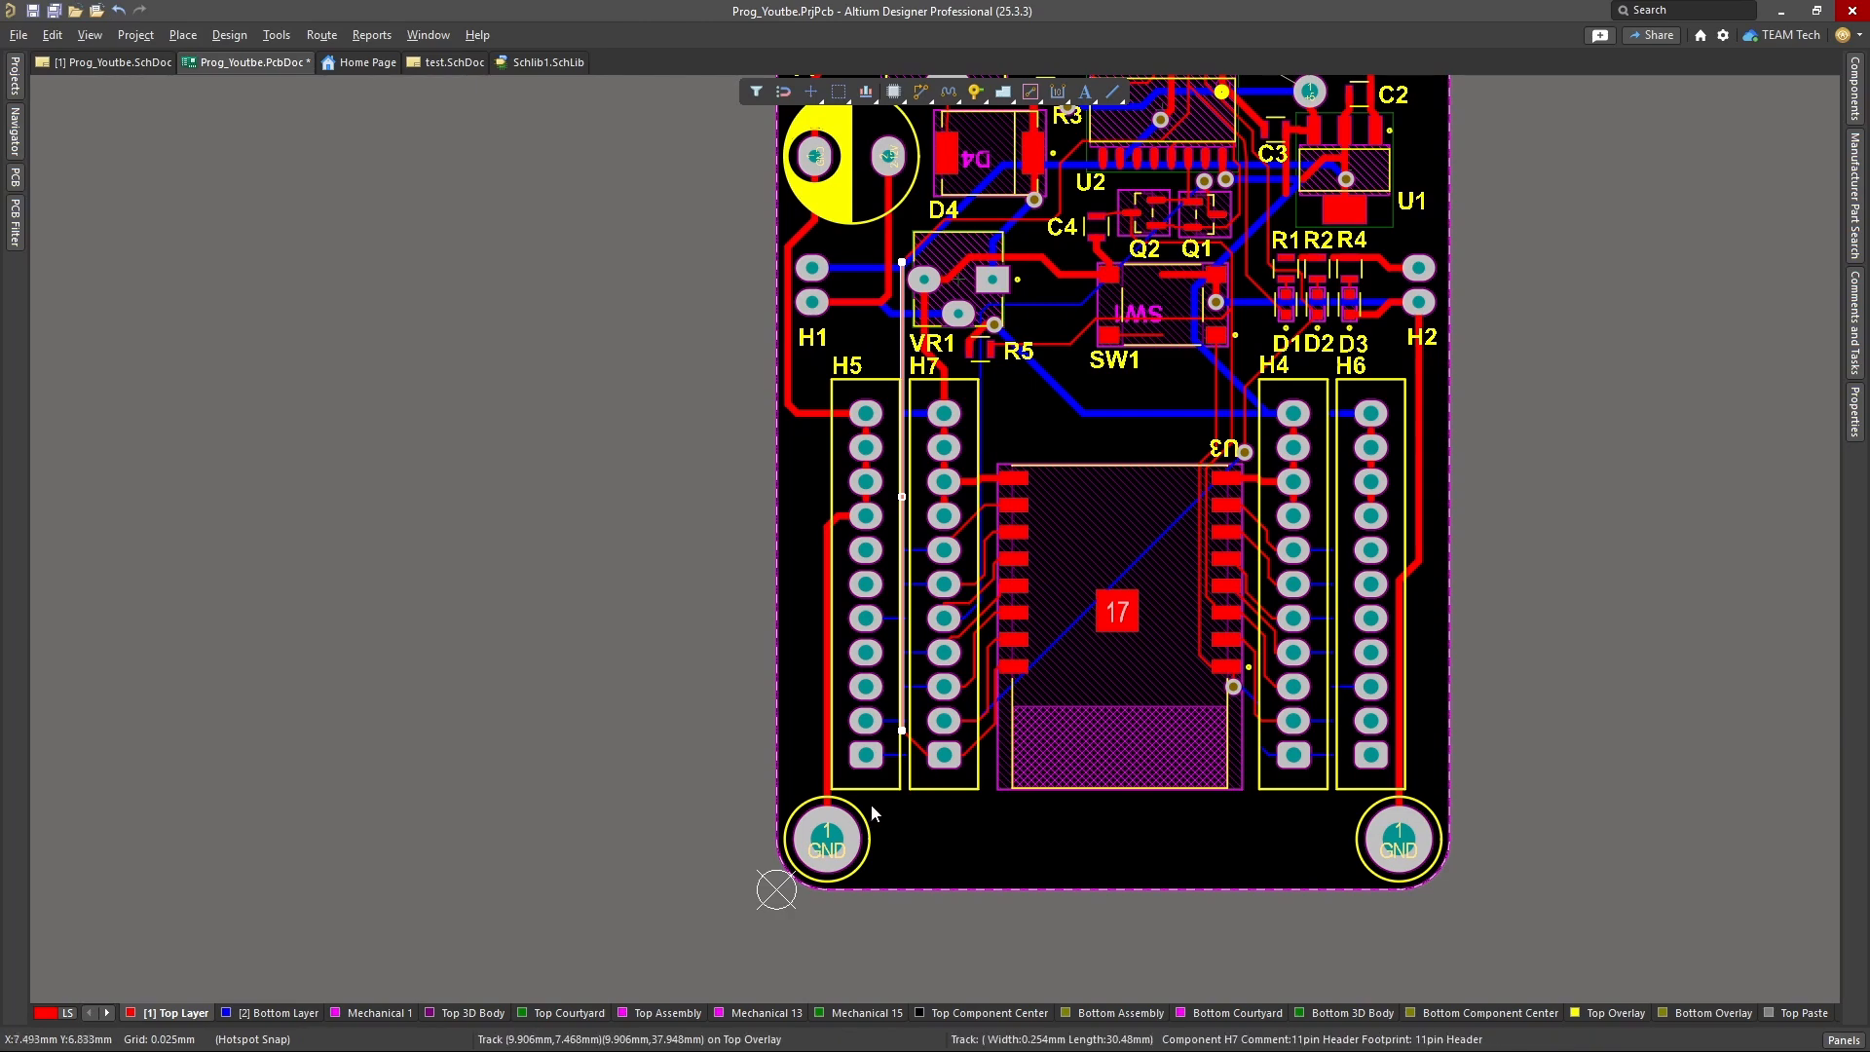
- Inspect the routes and remaining connections around J1 and U2, and undo the autorouting of the board
right_drag(927, 756, 890, 738)
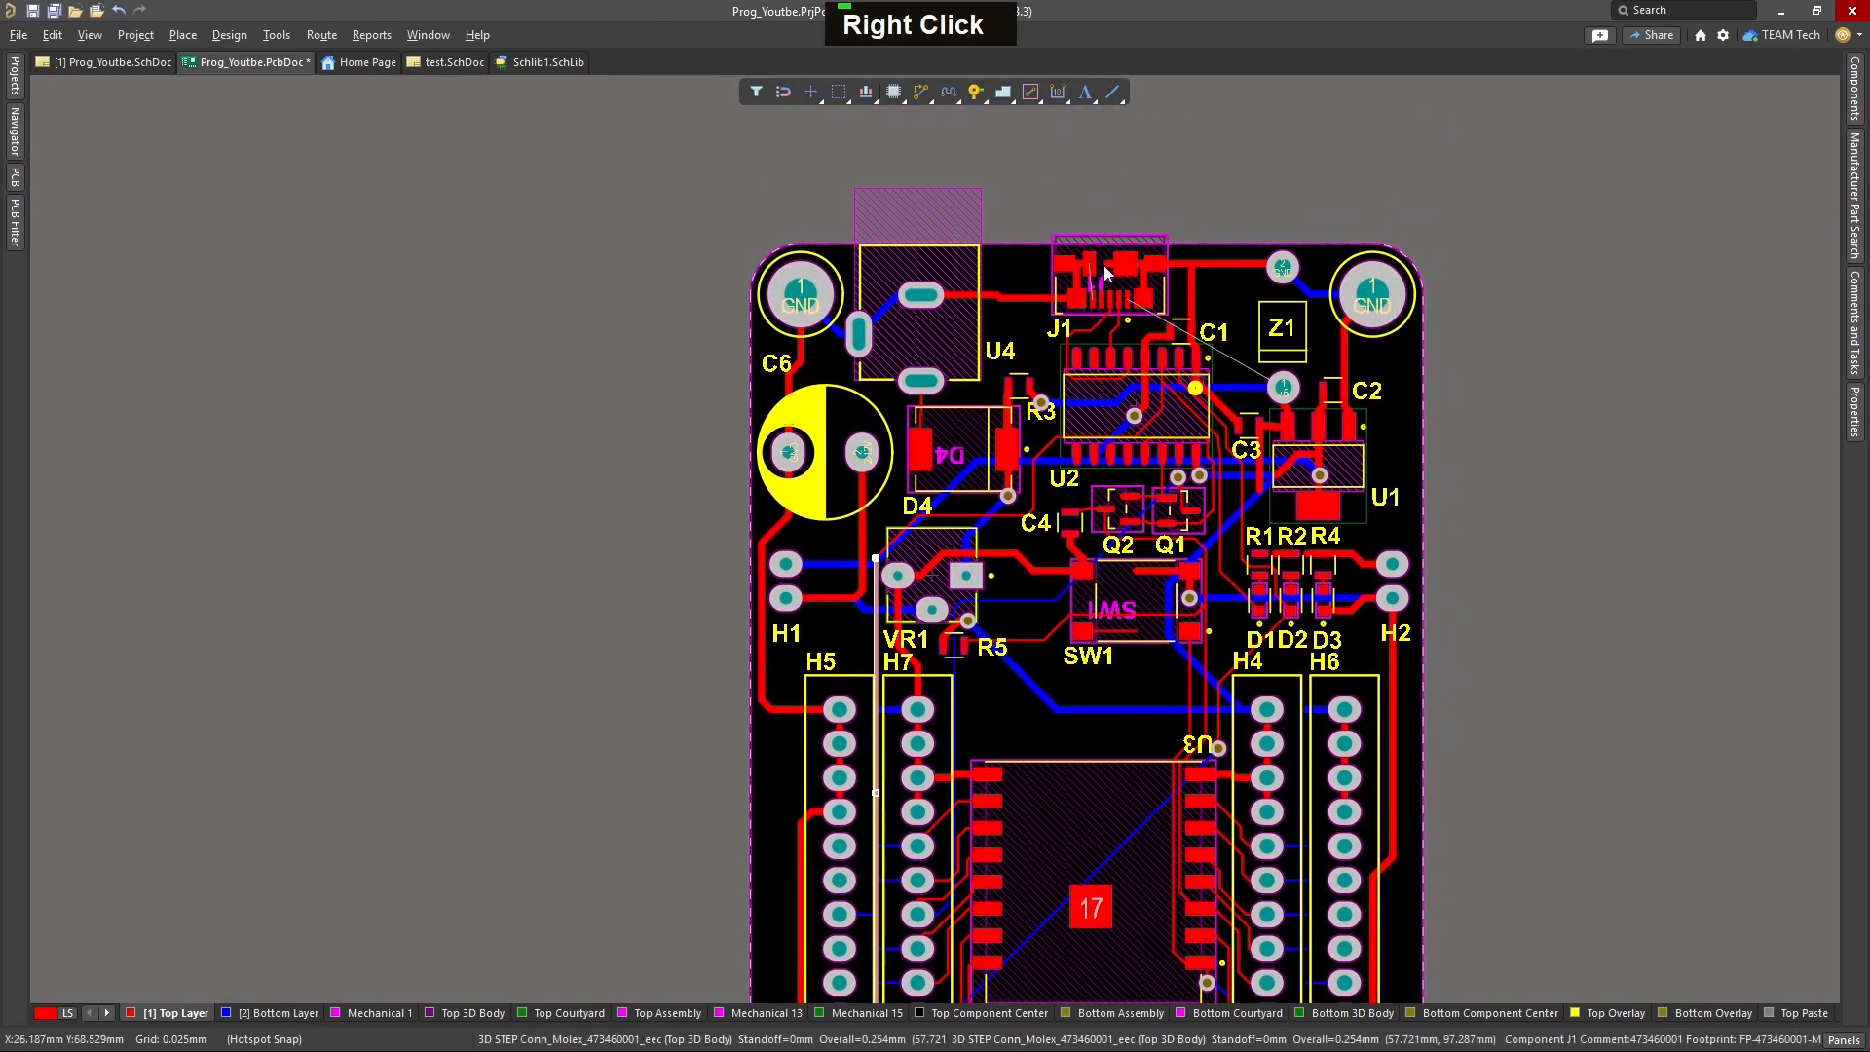
ctrl+scroll(1153, 300, up, 5)
ctrl+scroll(1247, 435, down, 4)
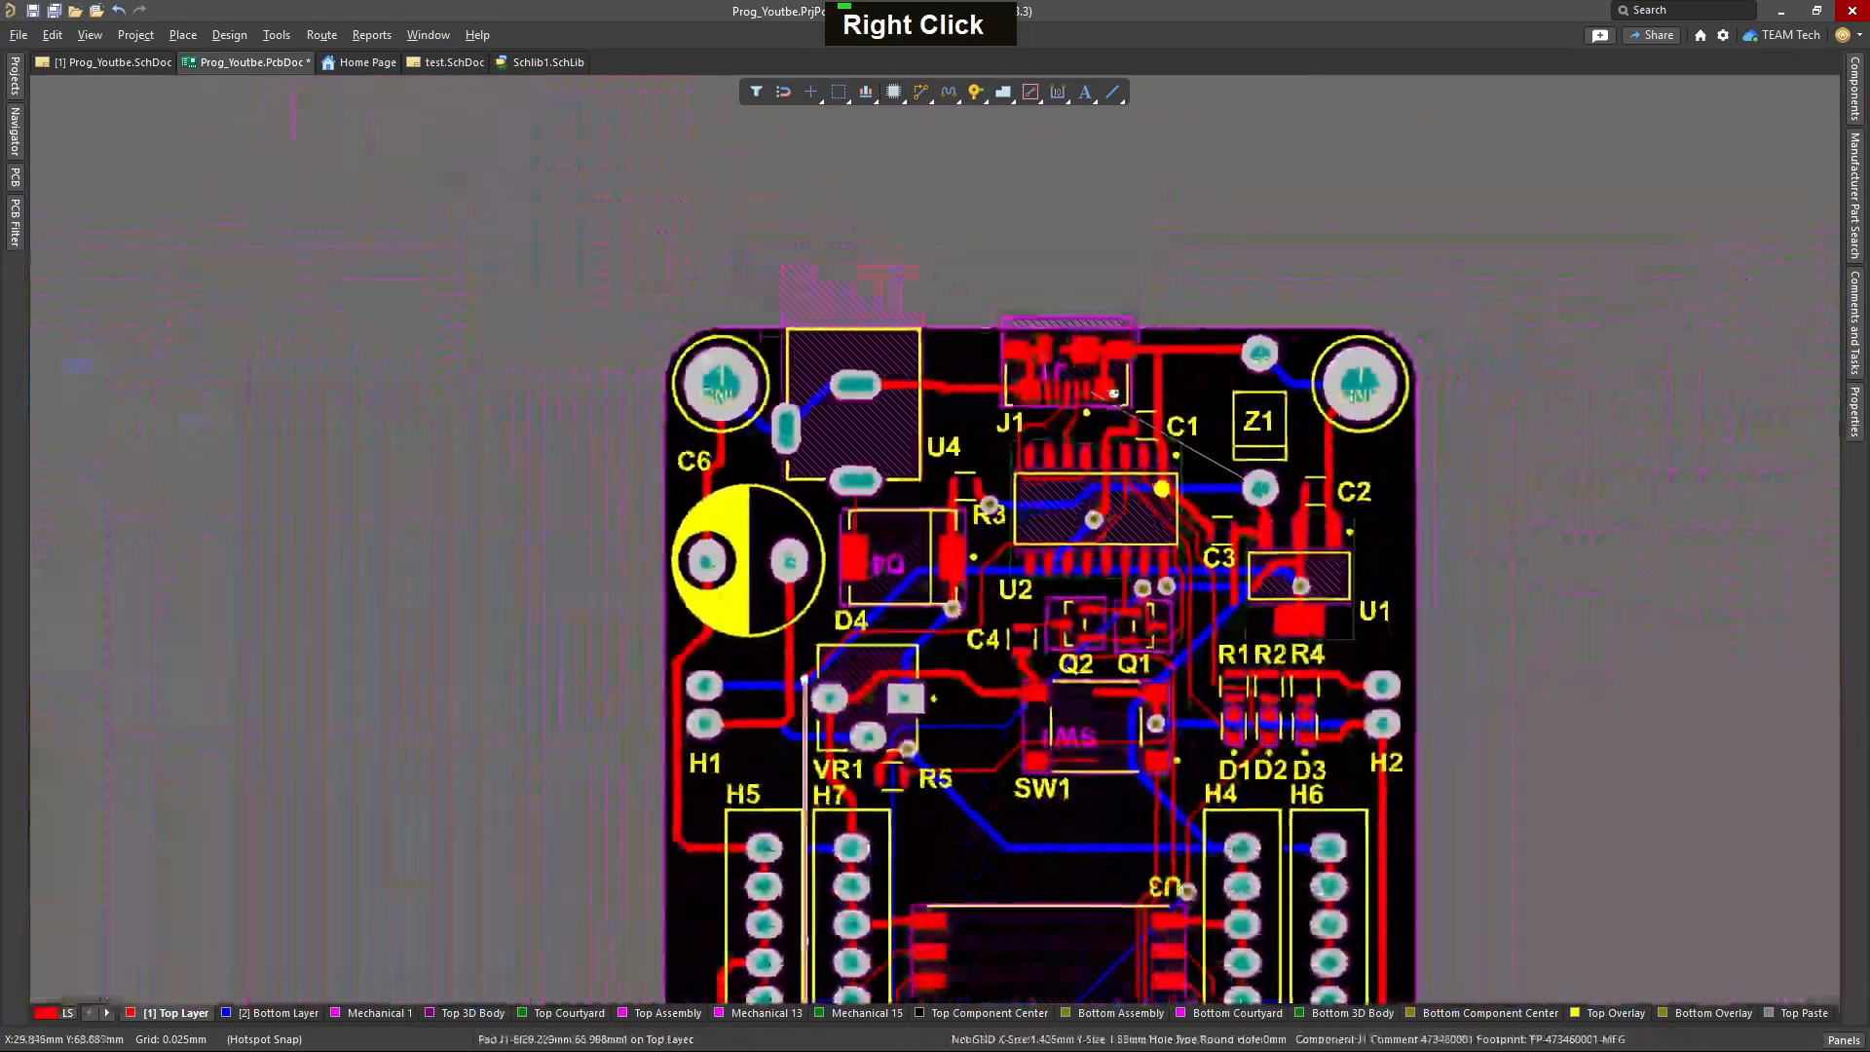
ctrl+scroll(1071, 413, up, 3)
ctrl+scroll(1072, 413, up, 2)
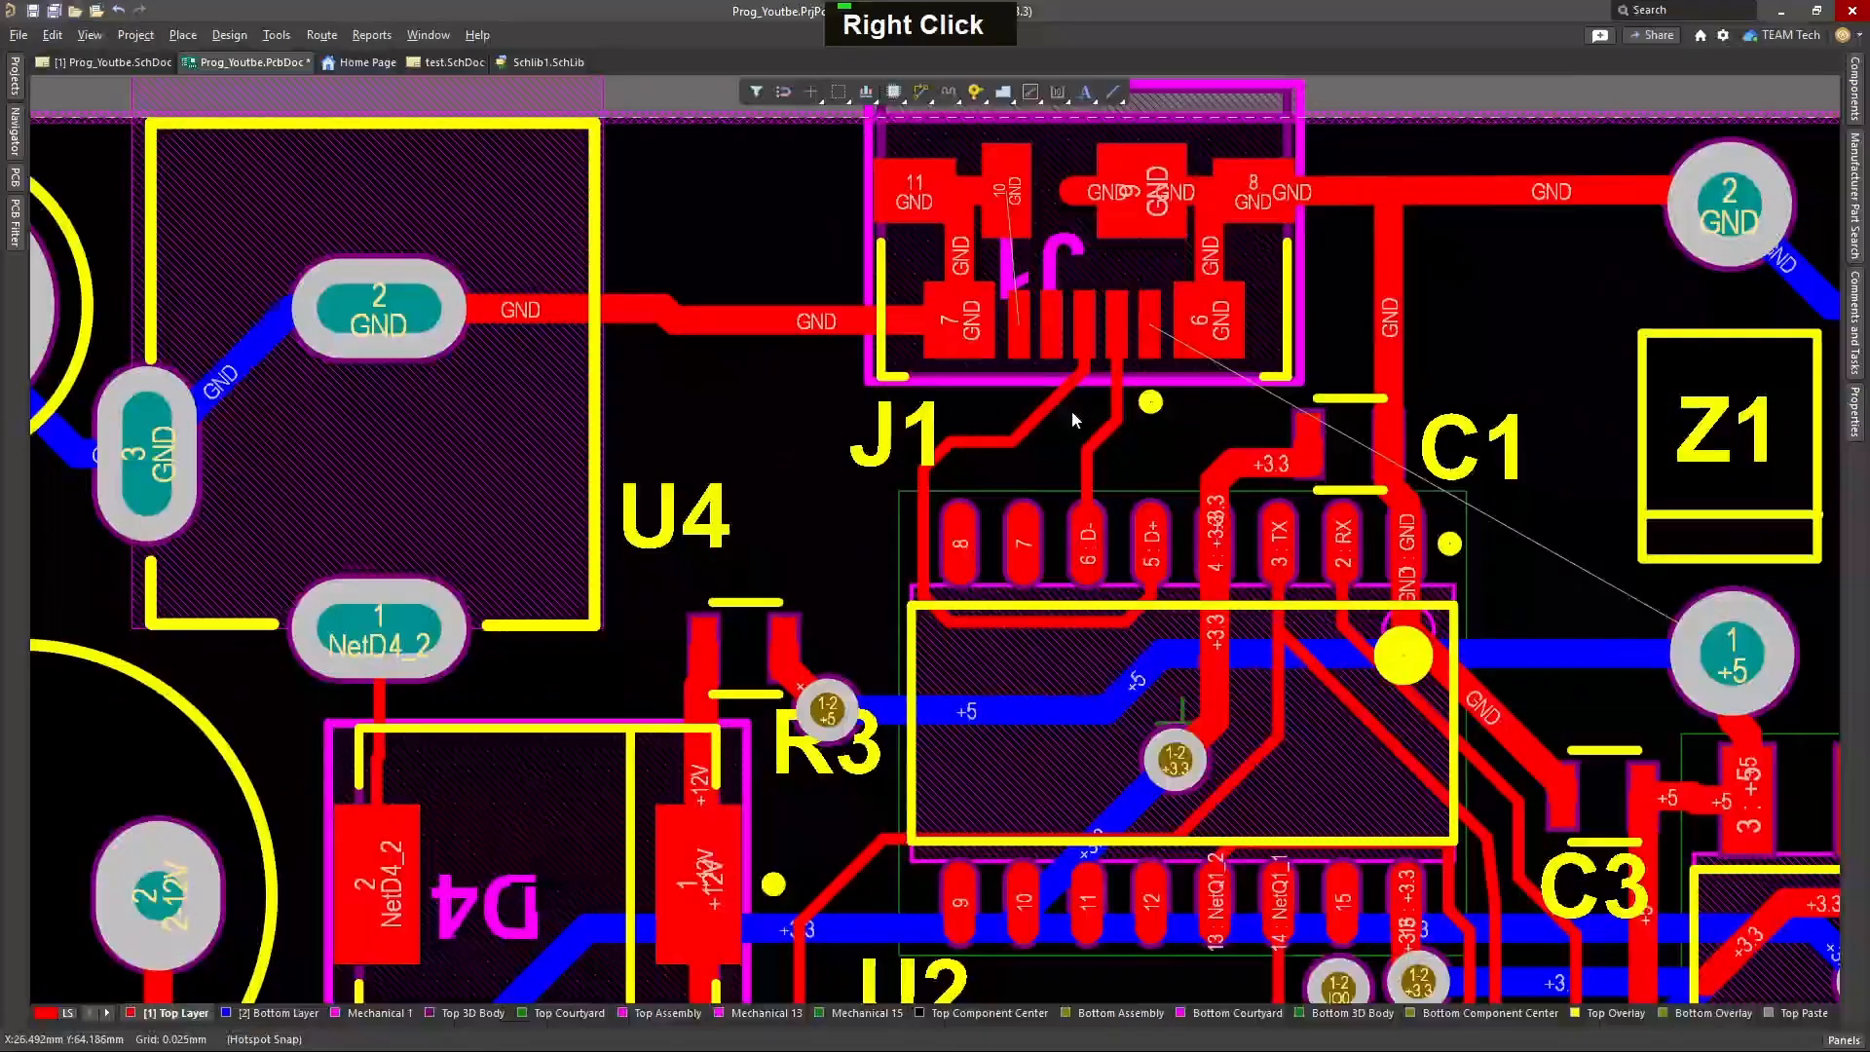
right_drag(1079, 427, 1084, 385)
ctrl+scroll(1084, 384, down, 2)
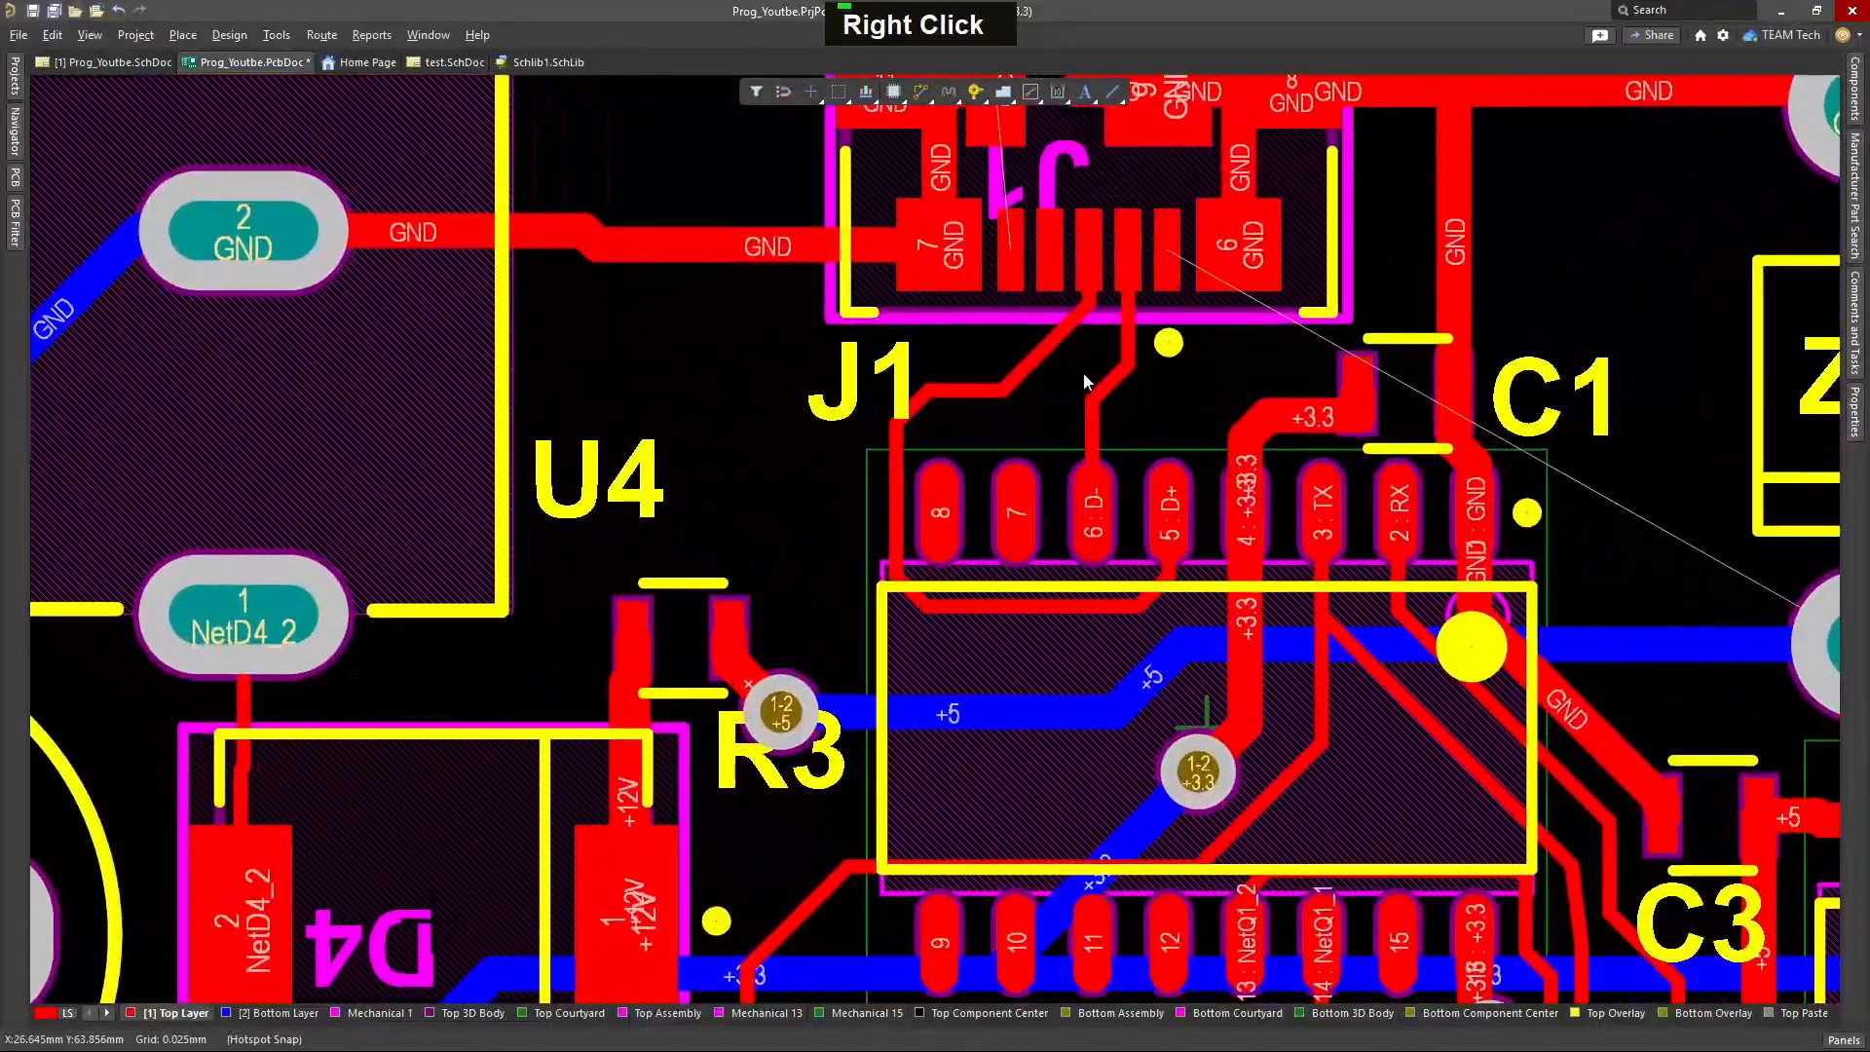
ctrl+scroll(1180, 378, down, 4)
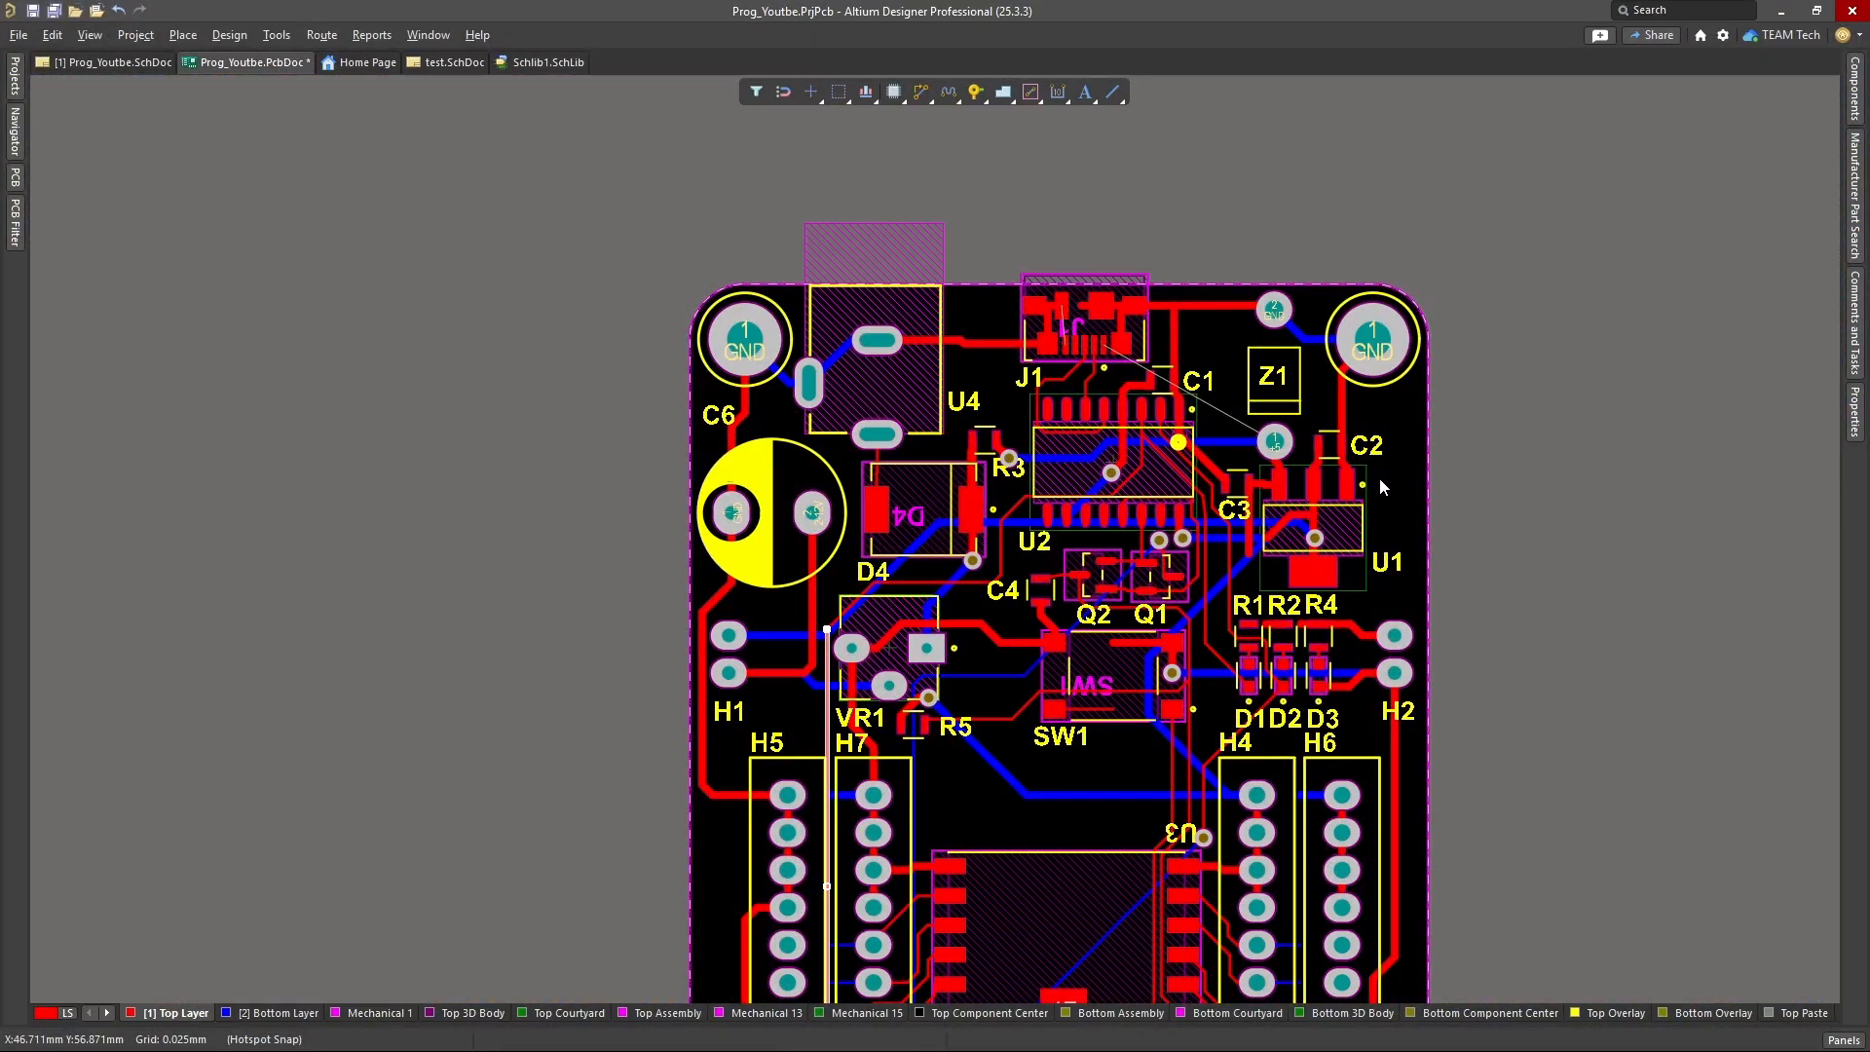
key(ctrl+z)
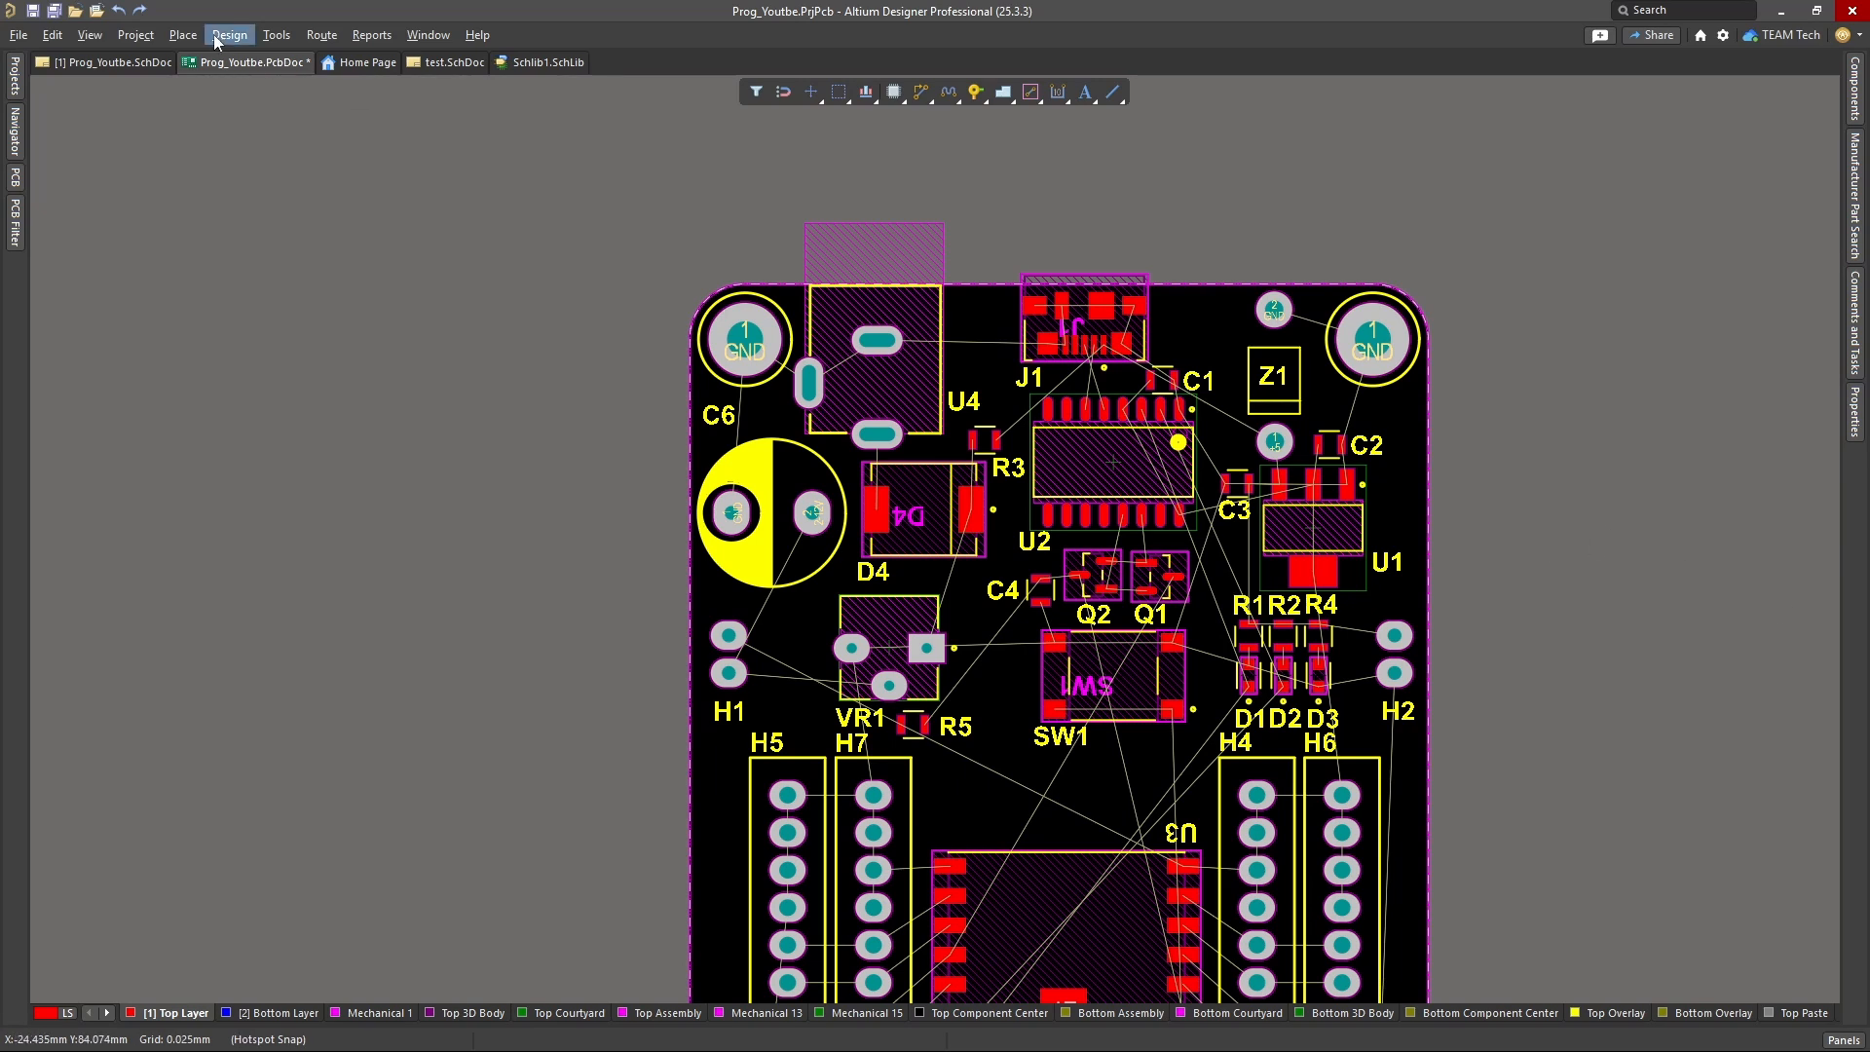
click(243, 37)
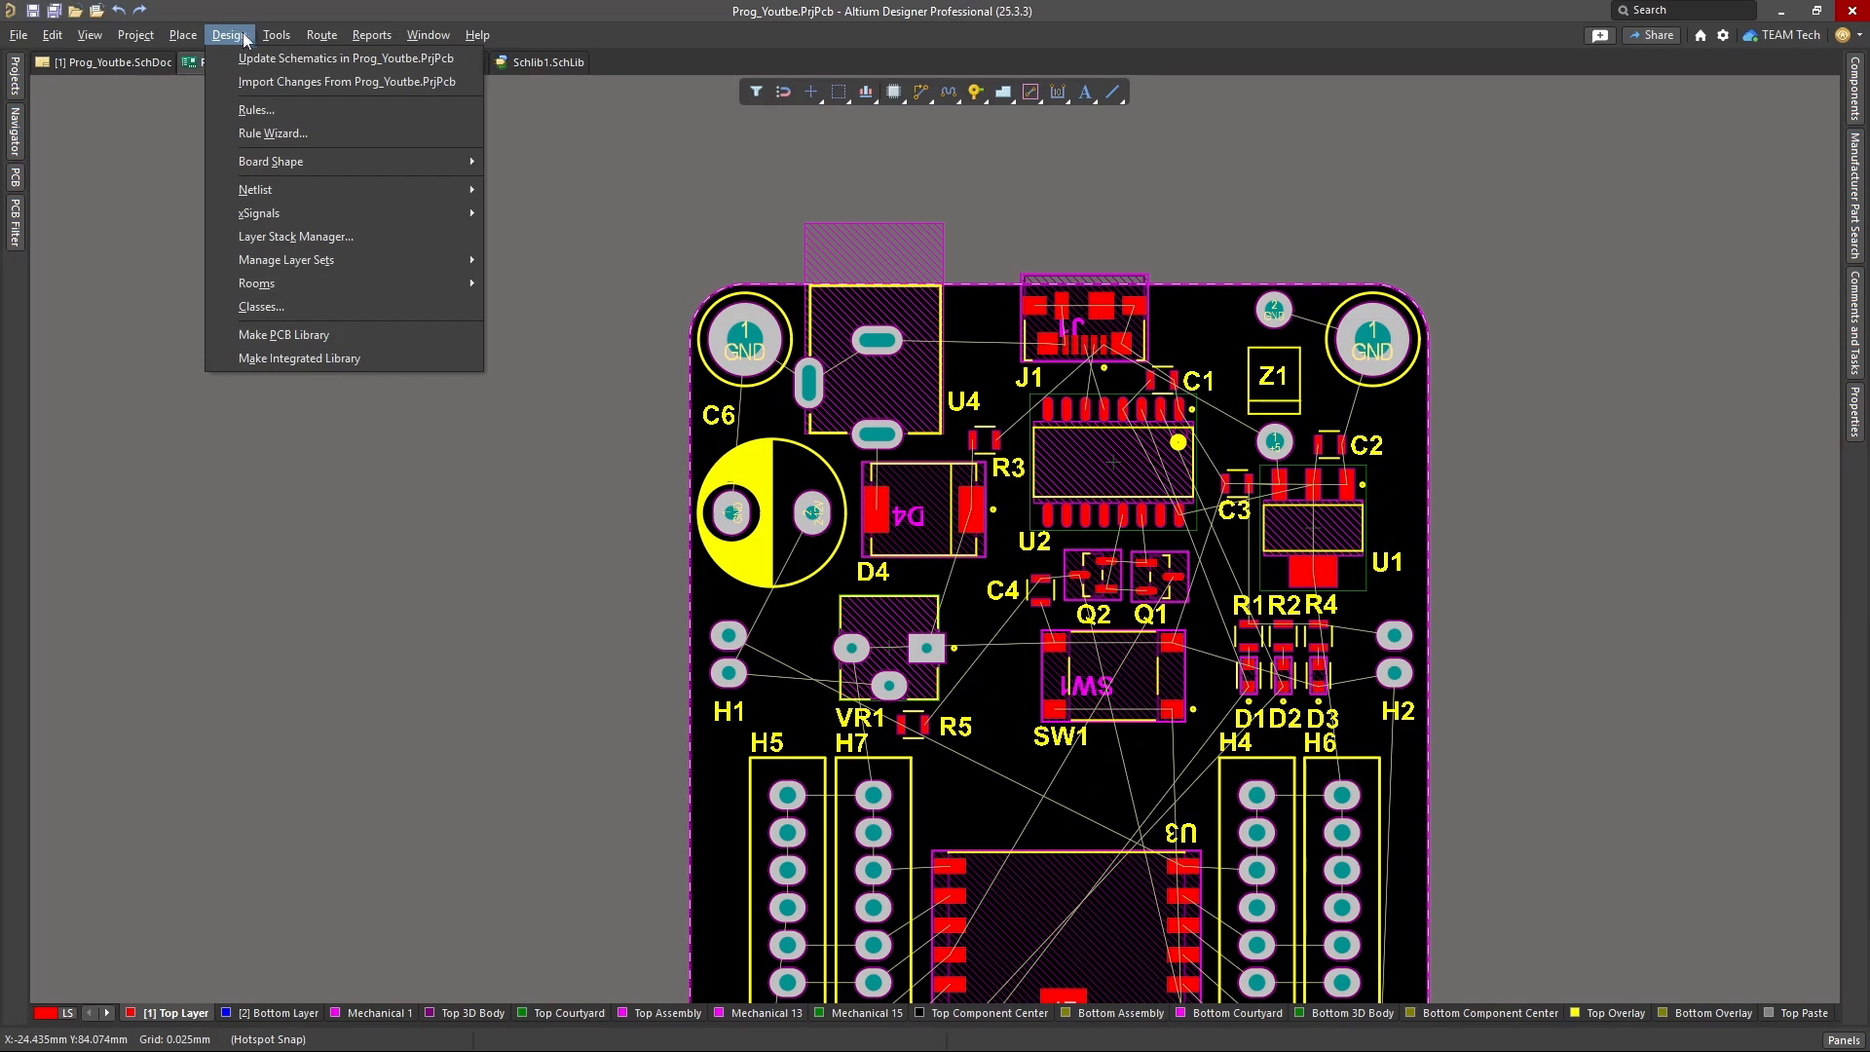
click(269, 118)
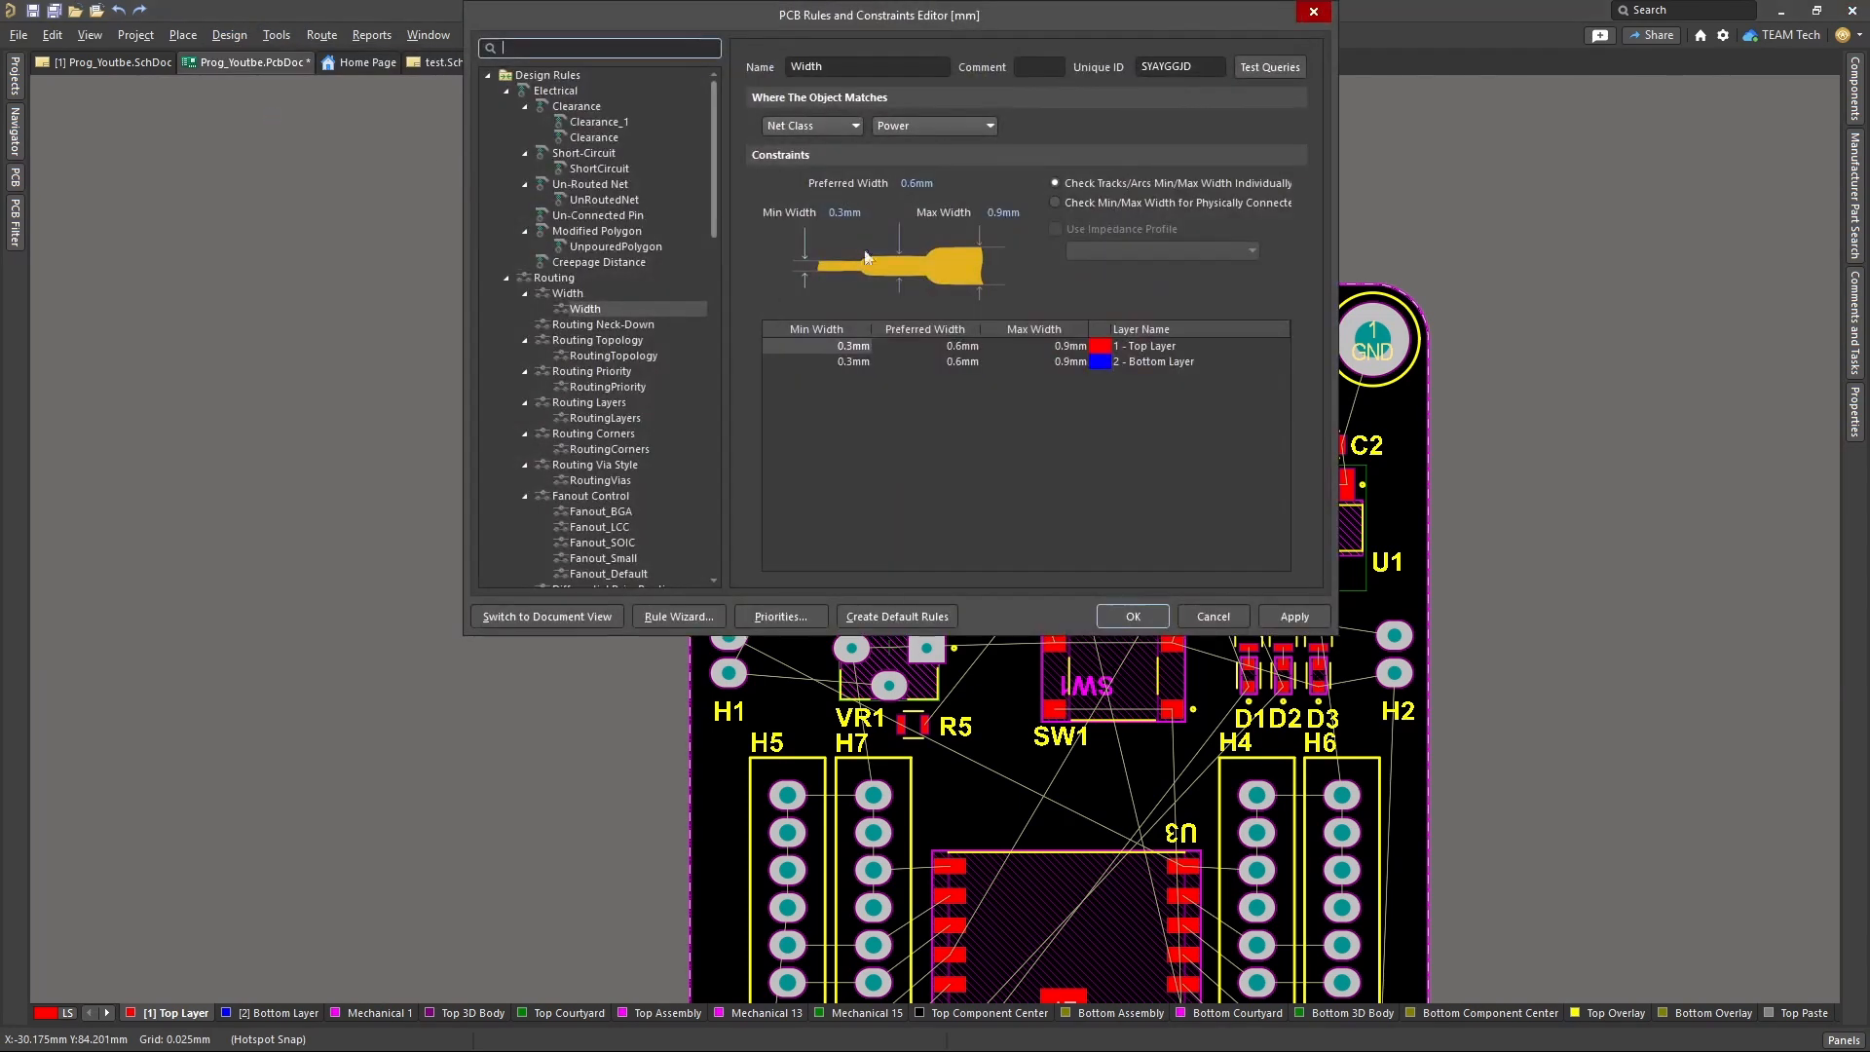
click(1315, 13)
- Open the PCB design rules and look through the rule categories, including Routing Via Style
click(230, 35)
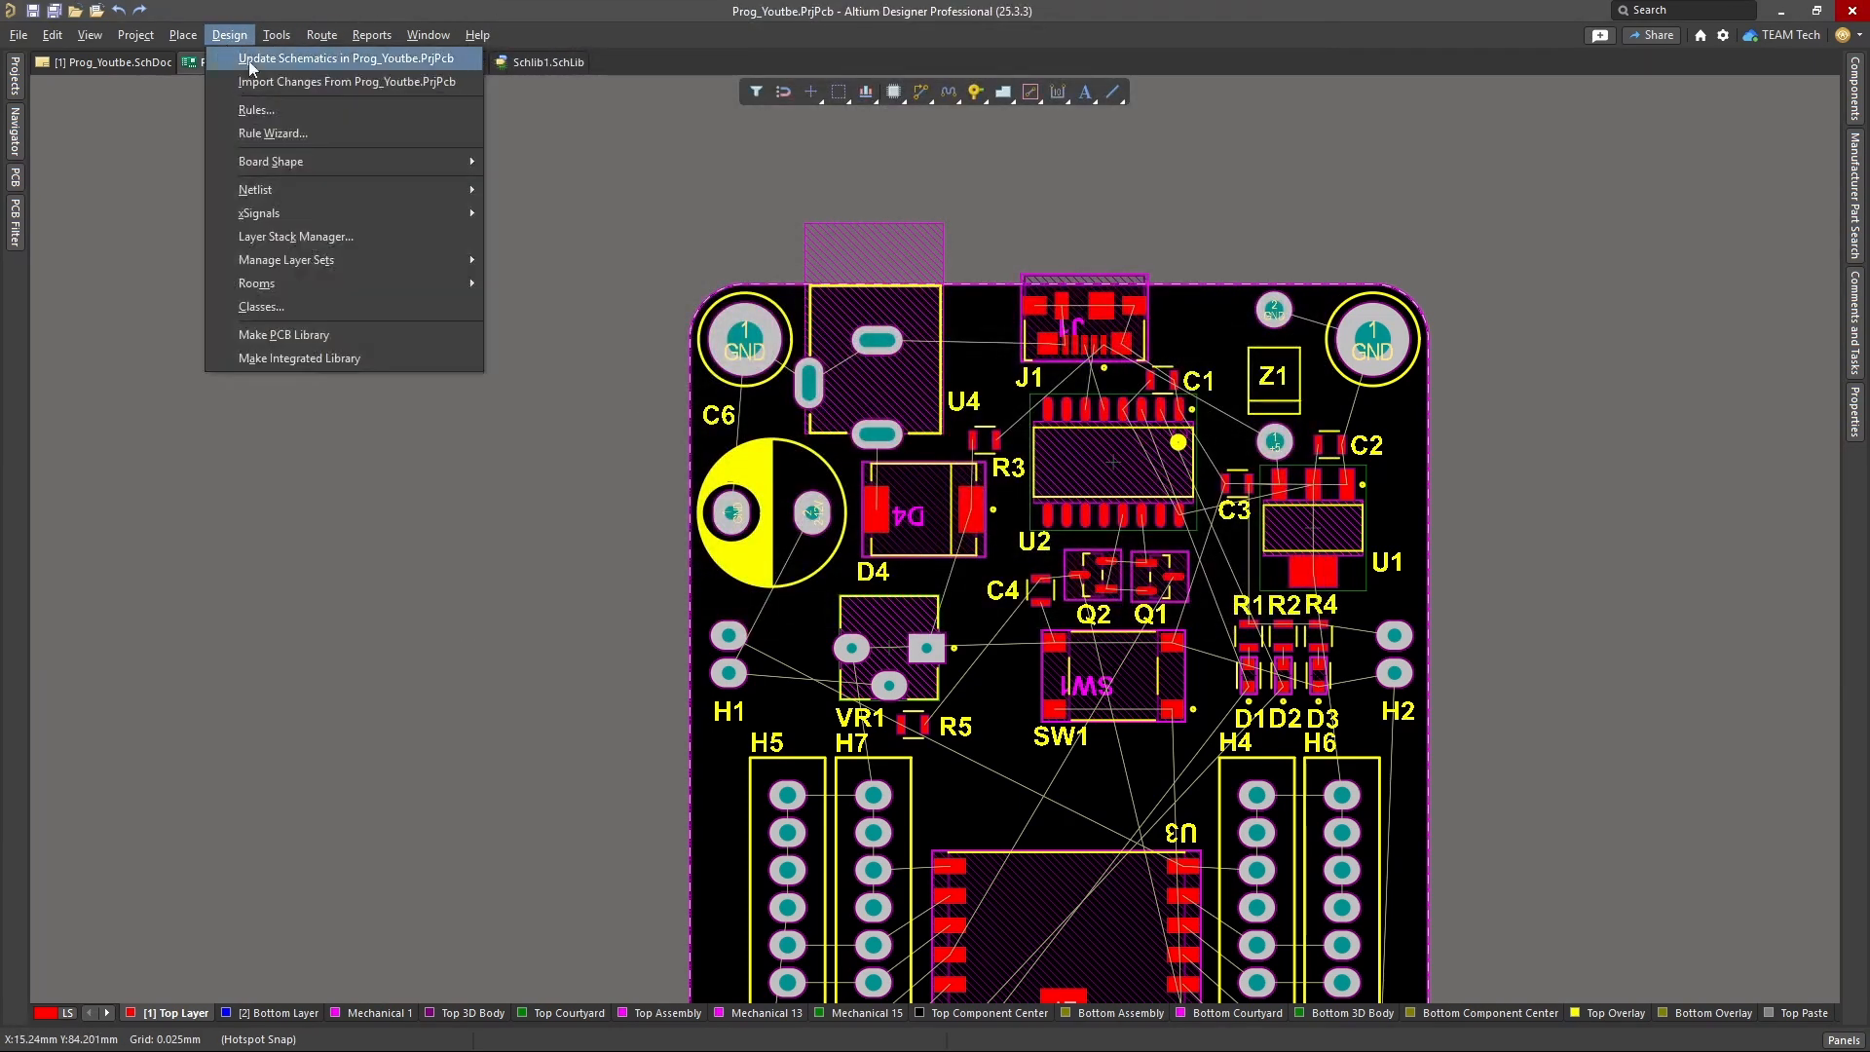
click(275, 119)
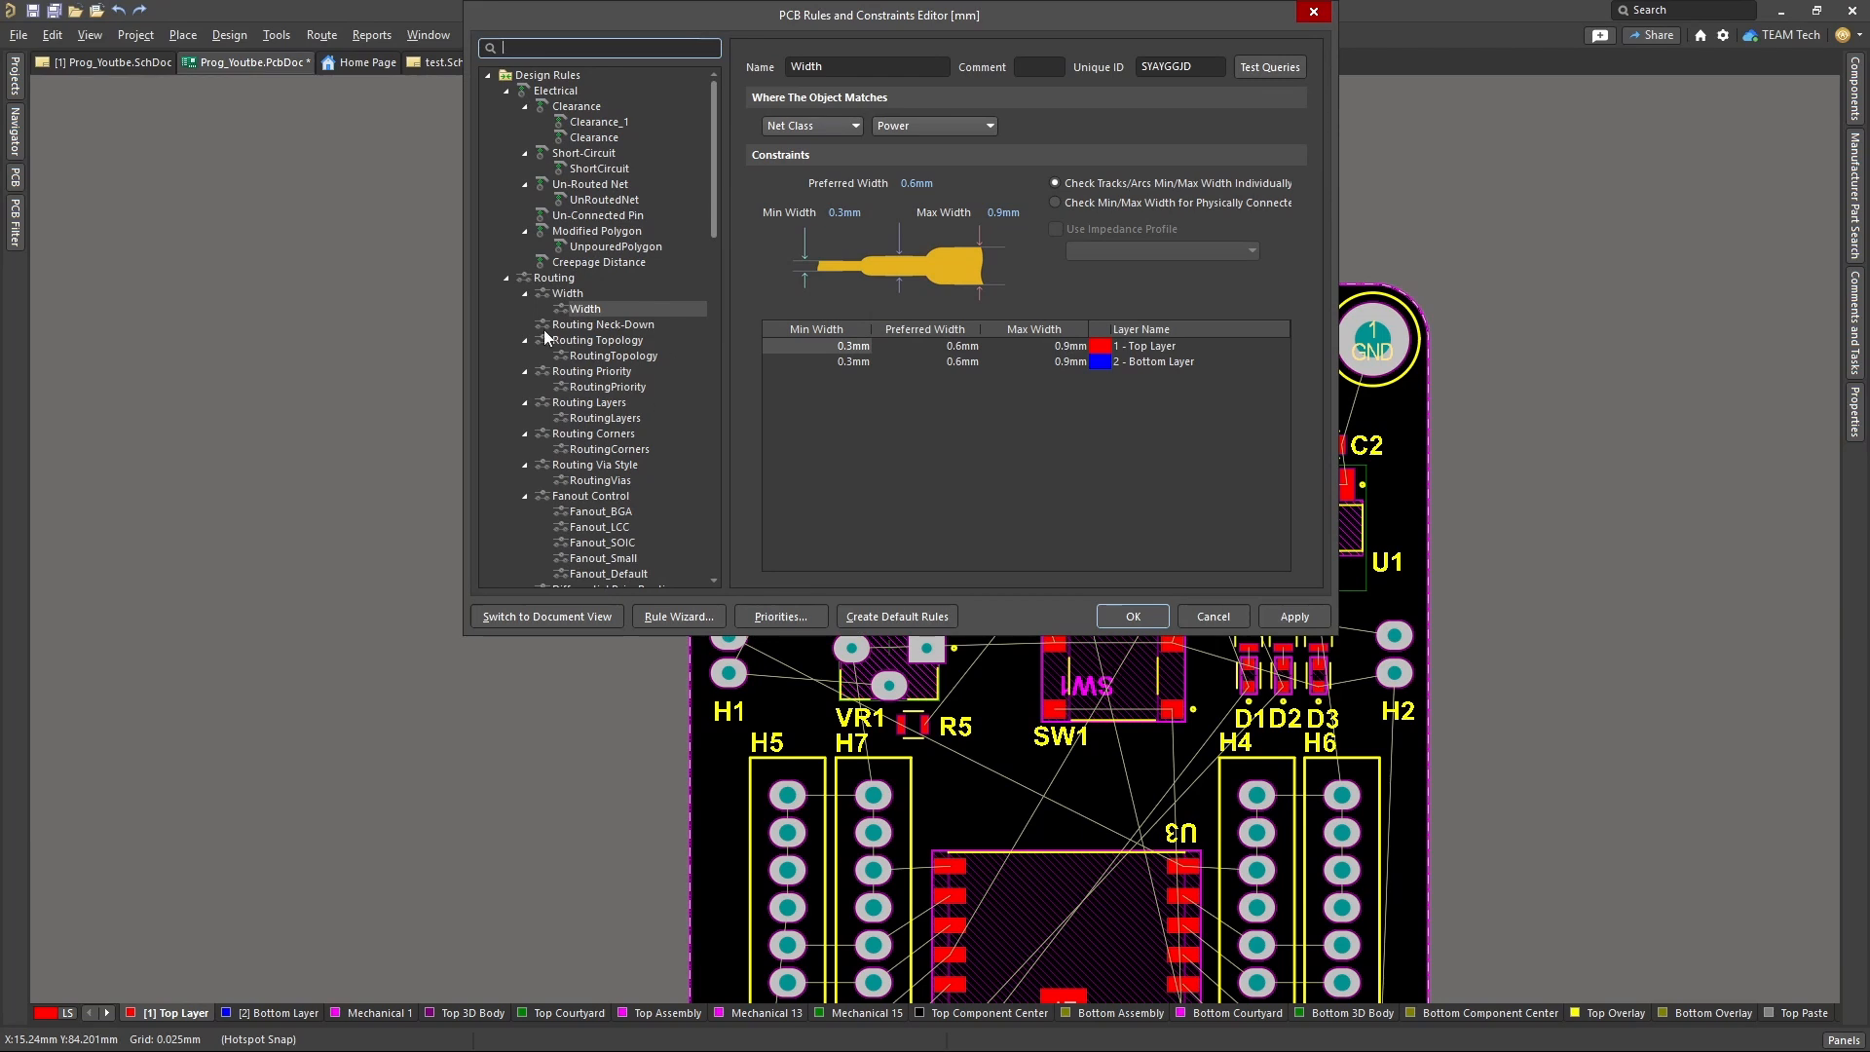
scroll(550, 207, up, 1)
scroll(552, 213, down, 6)
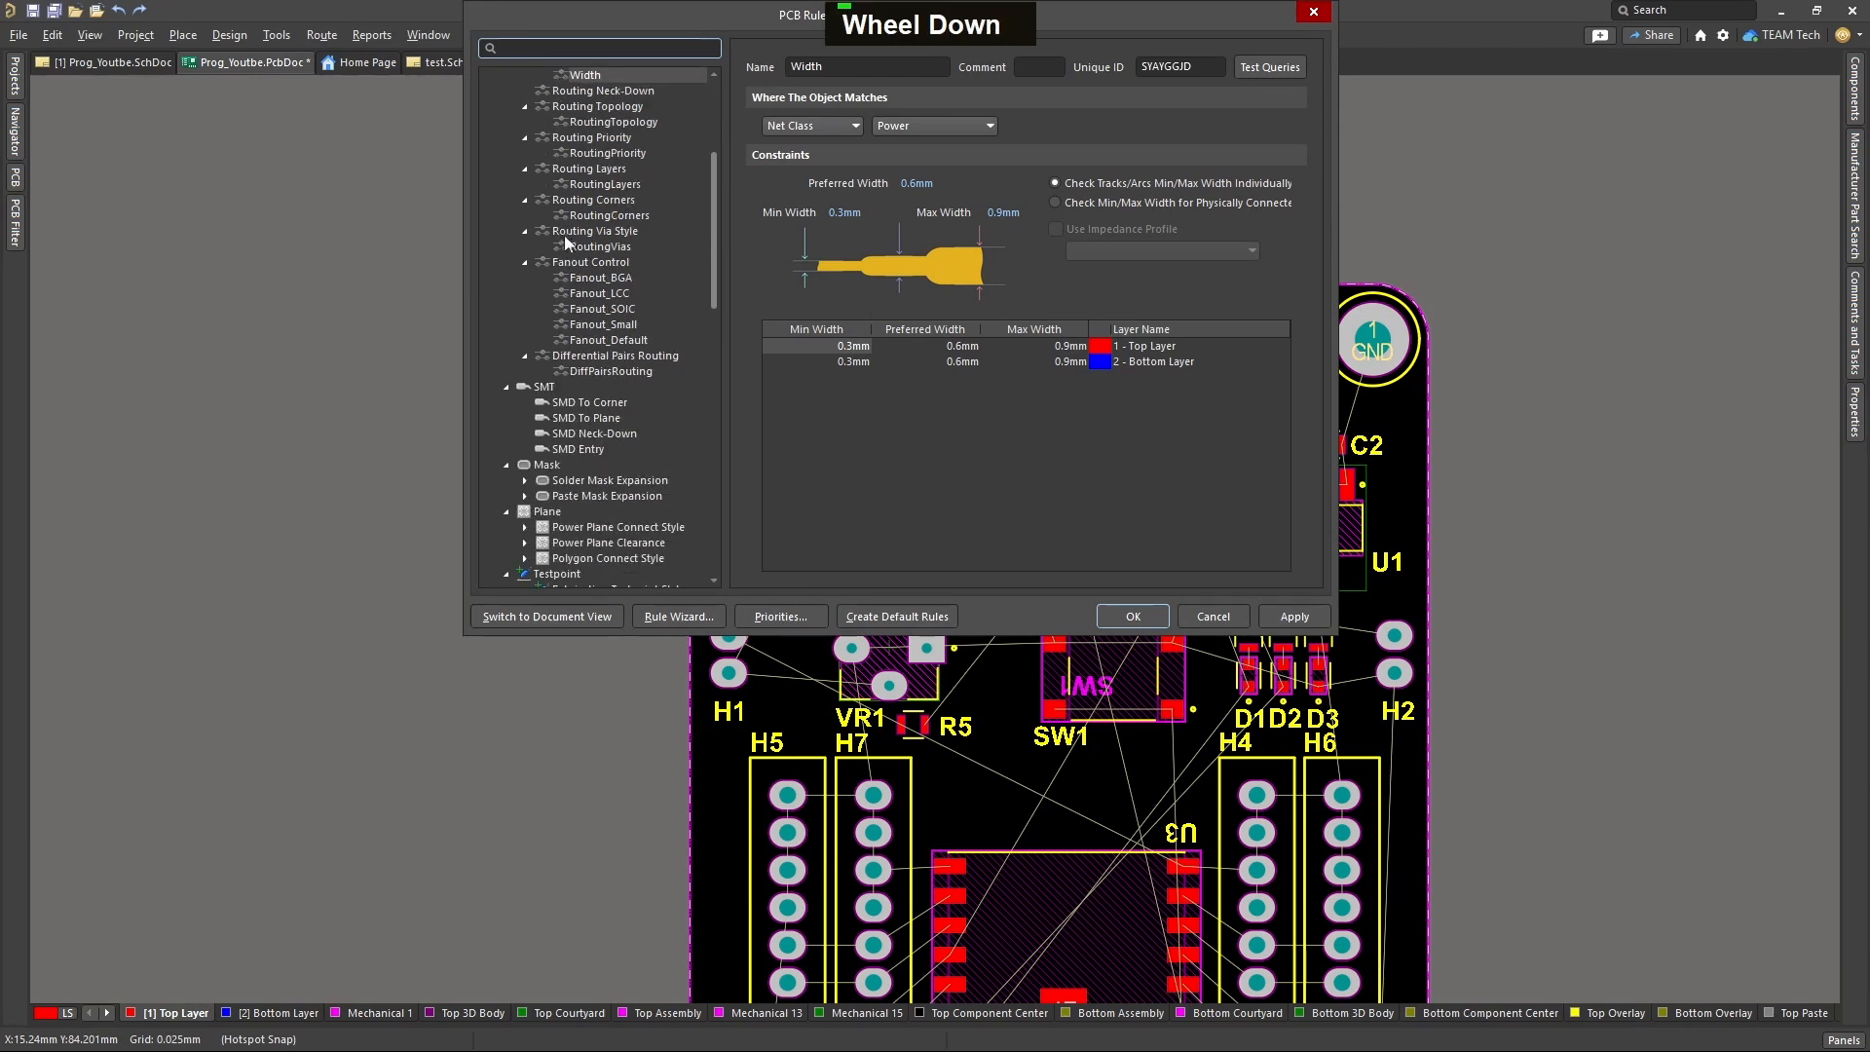
scroll(590, 390, up, 3)
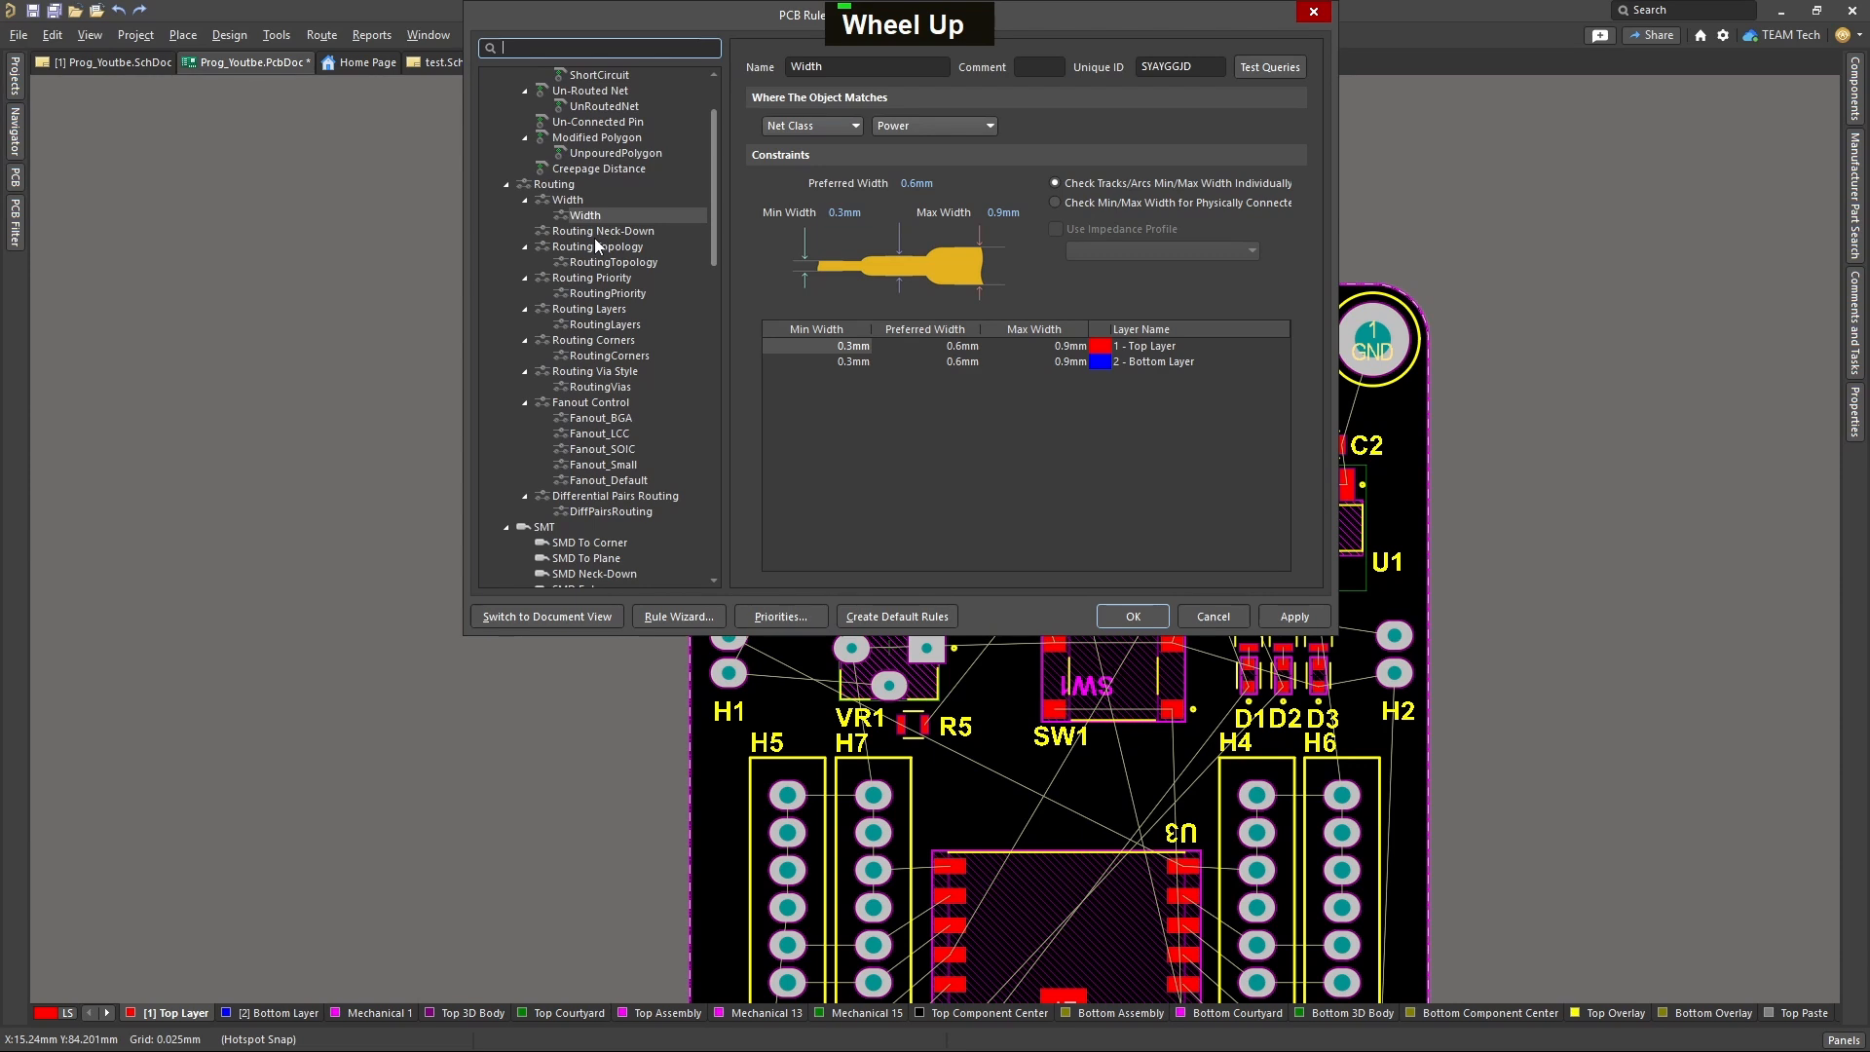
click(622, 325)
scroll(627, 337, down, 18)
scroll(628, 337, down, 1)
scroll(627, 339, up, 20)
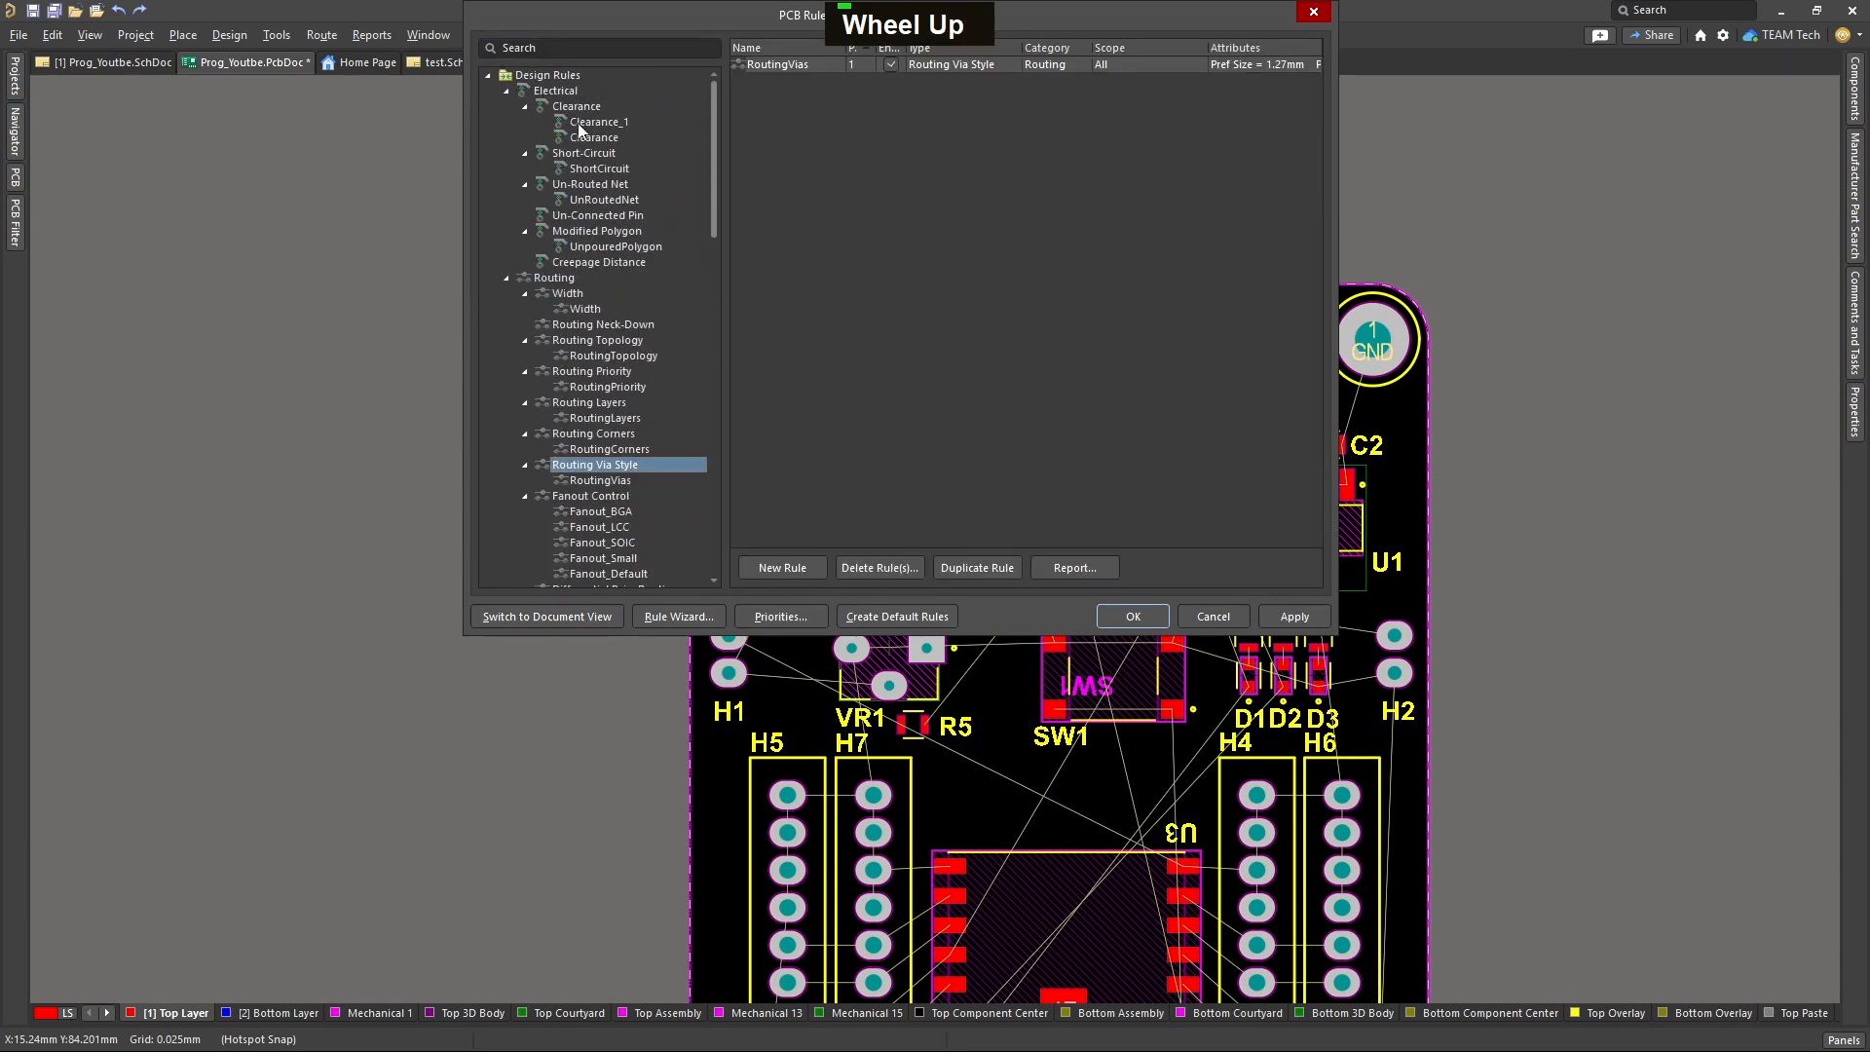
- Review the Clearance_1 and Clearance rules with their first and second object scope options, and open the ShortCircuit rule
click(585, 122)
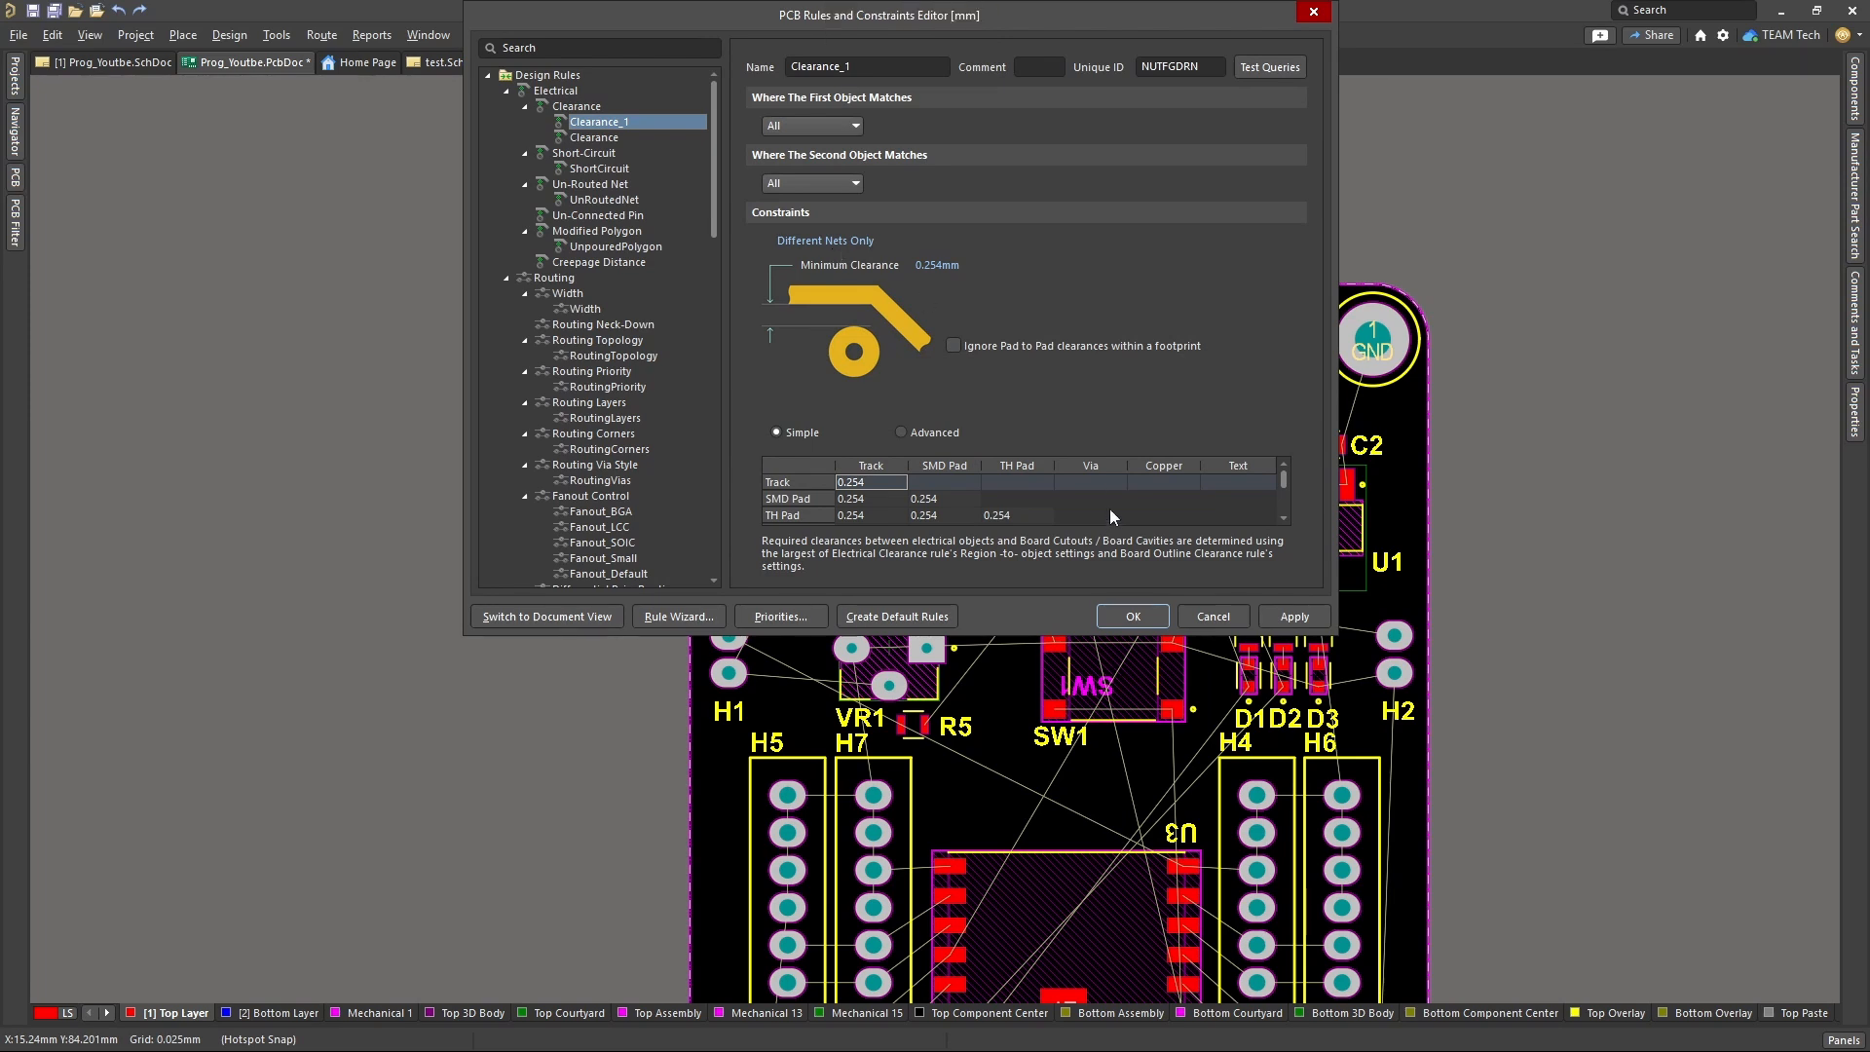
scroll(1109, 508, down, 1)
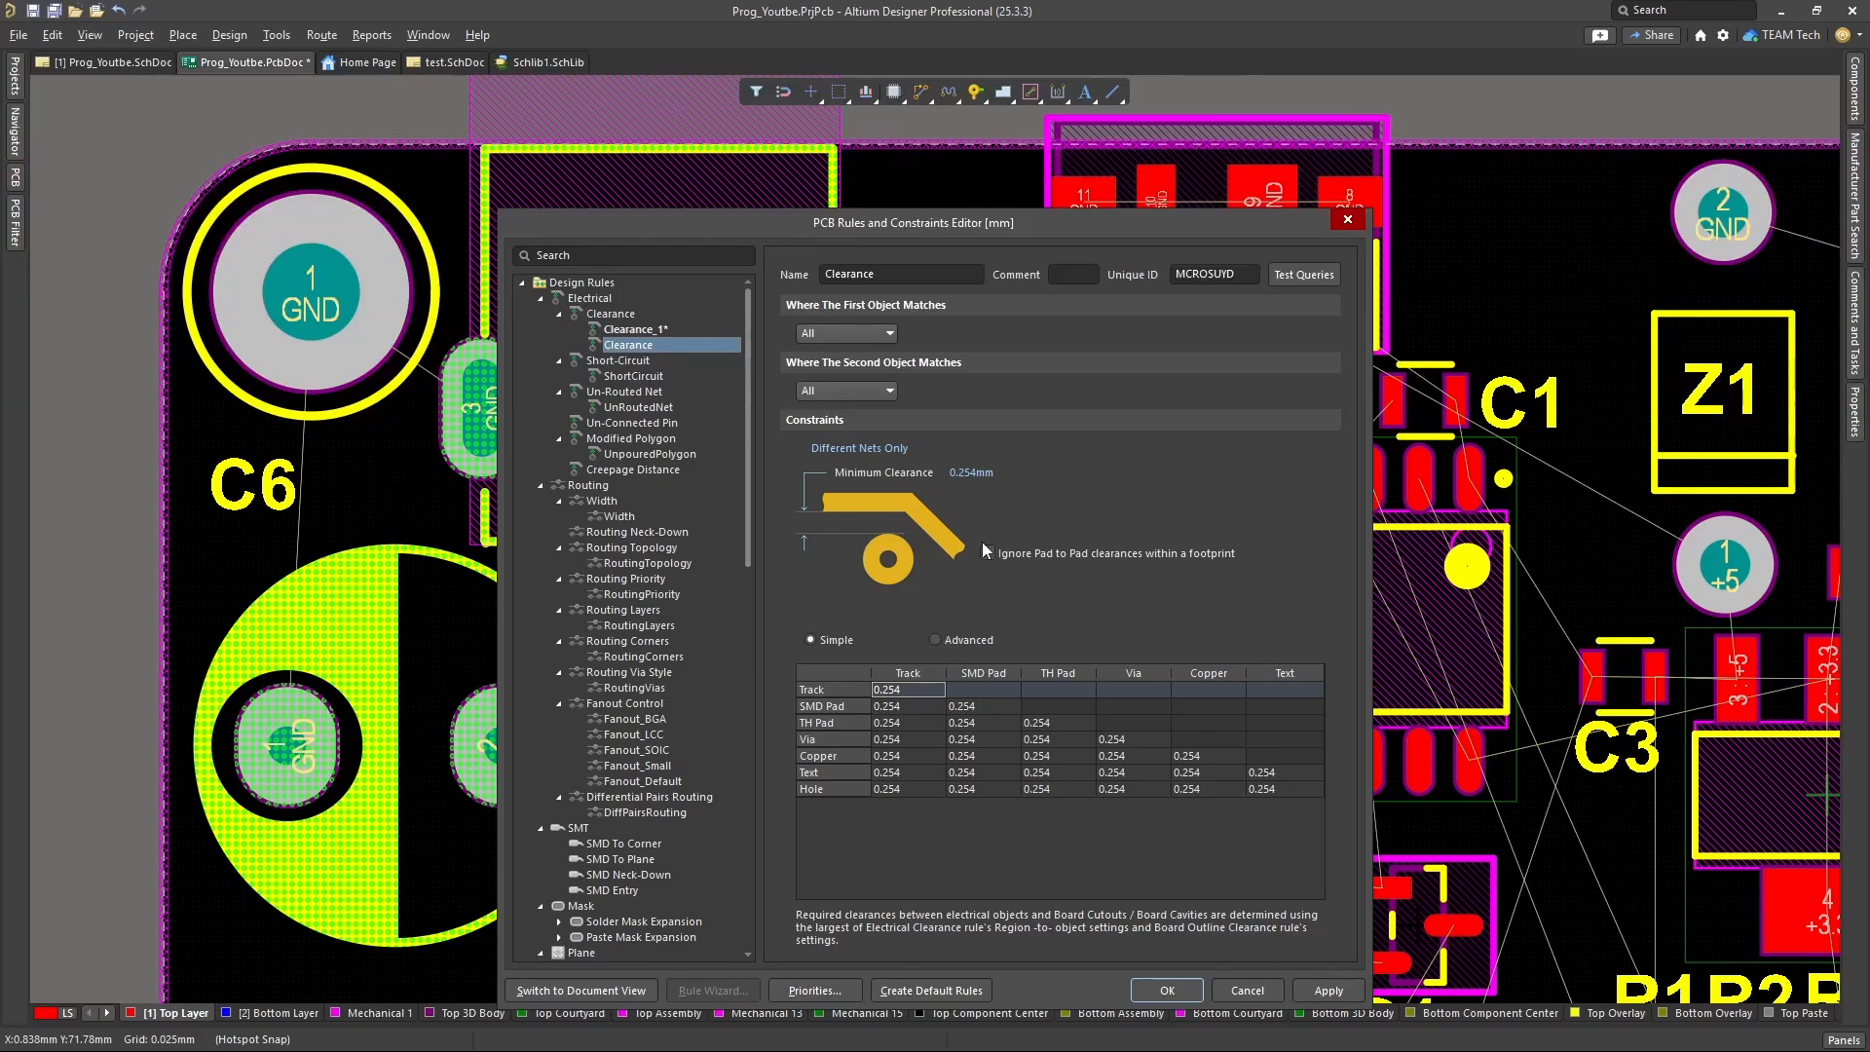
click(869, 336)
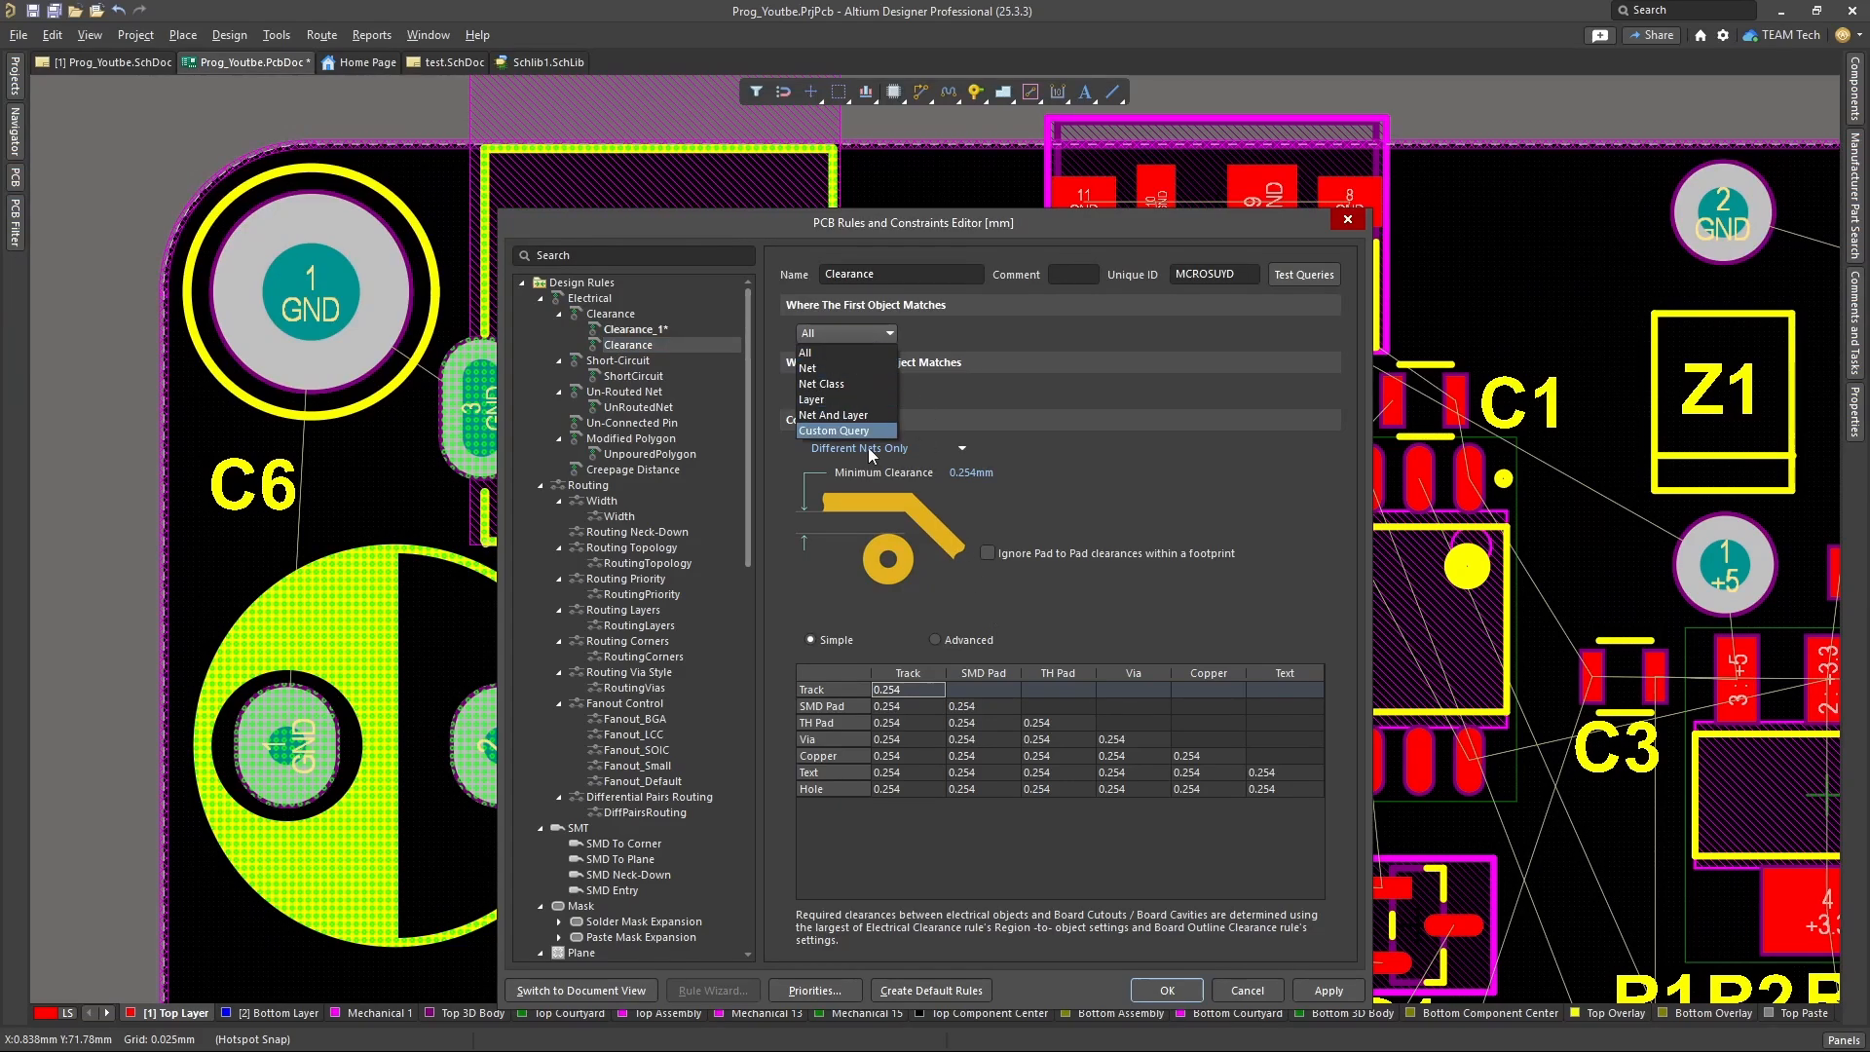
click(980, 402)
click(888, 390)
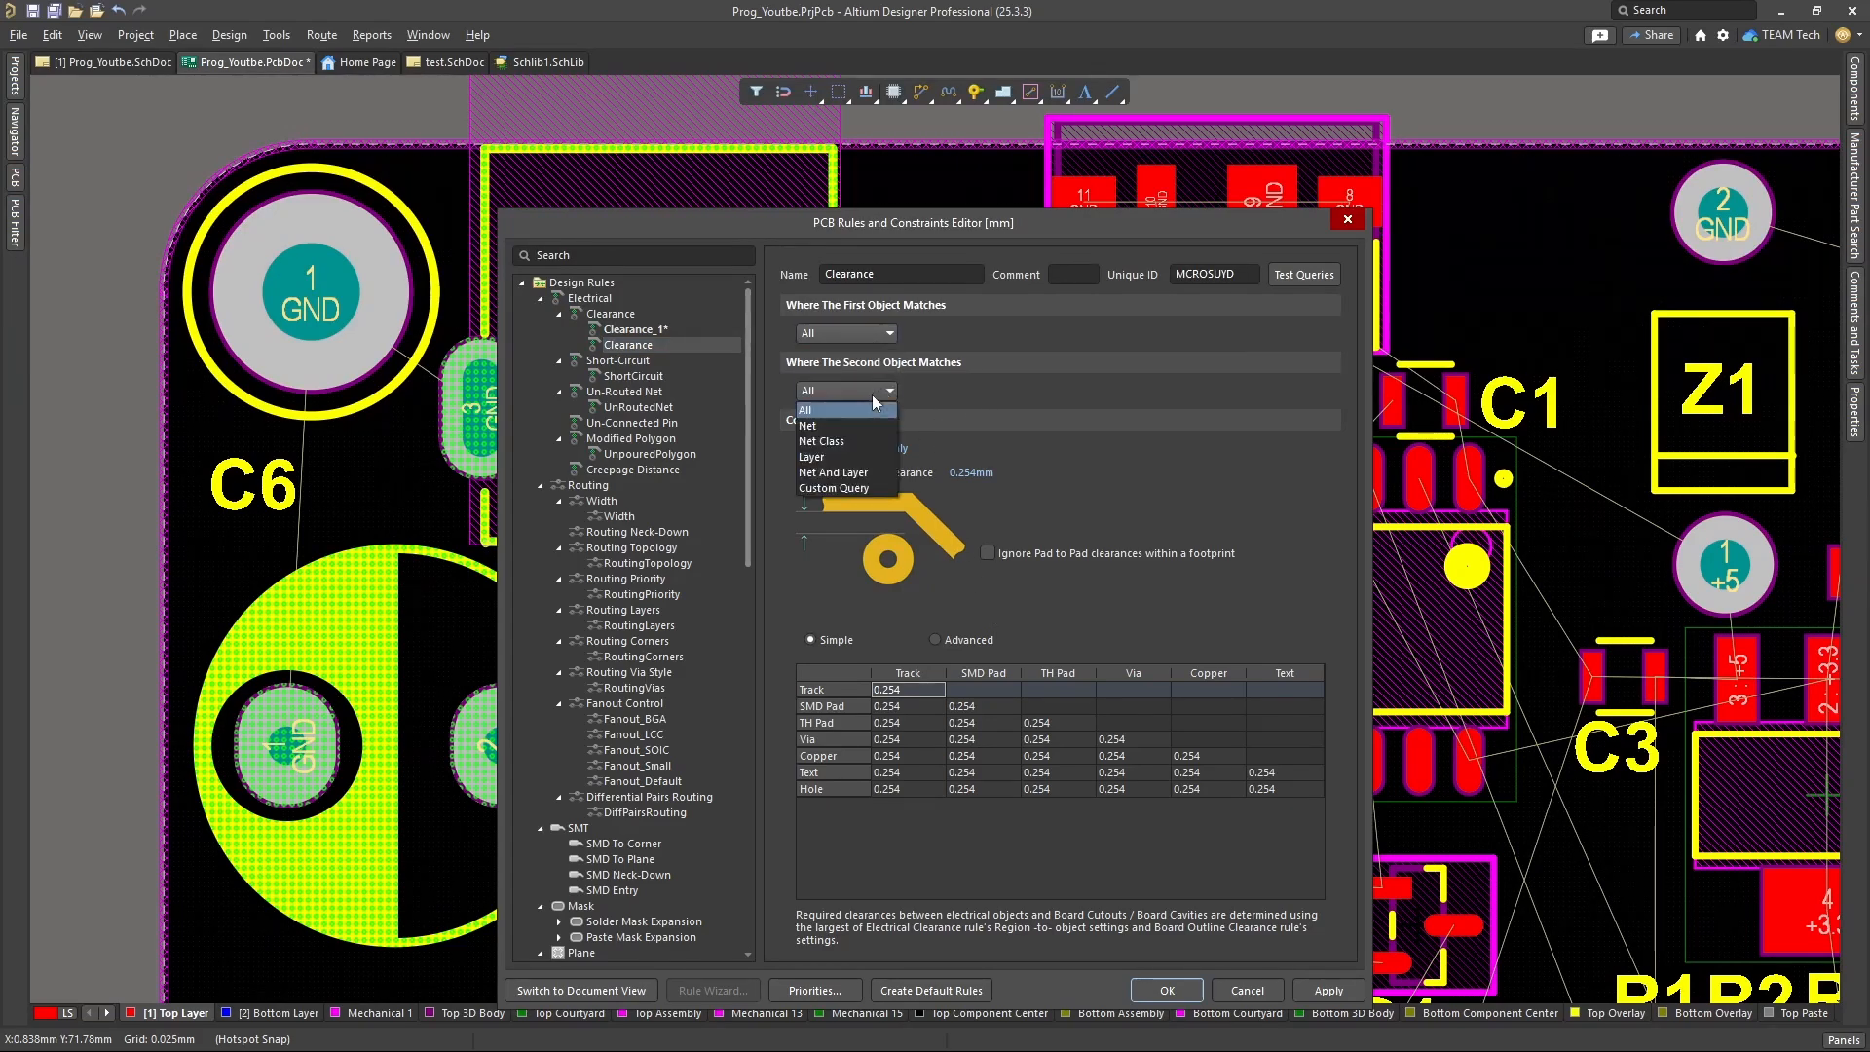
click(939, 411)
click(631, 376)
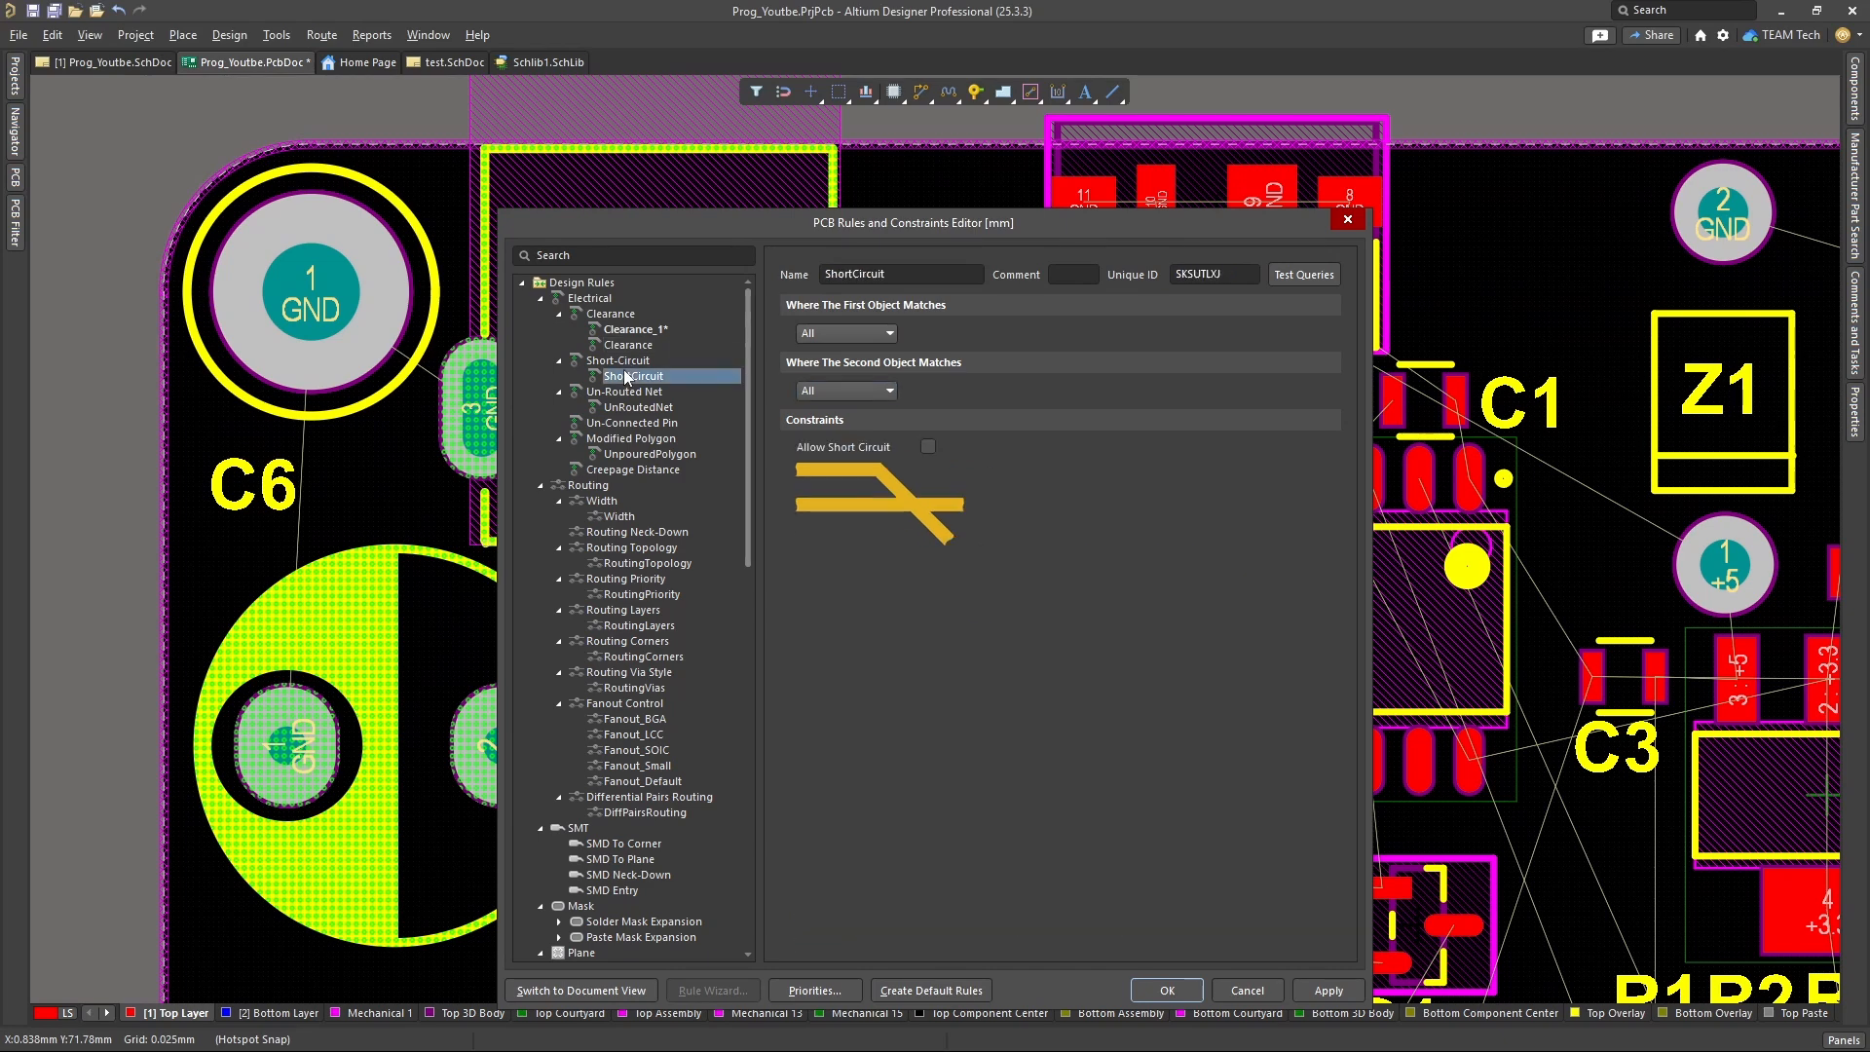
- Review the UnRoutedNet and UnpouredPolygon rules and the Creepage Distance category in the electrical design rules
click(649, 407)
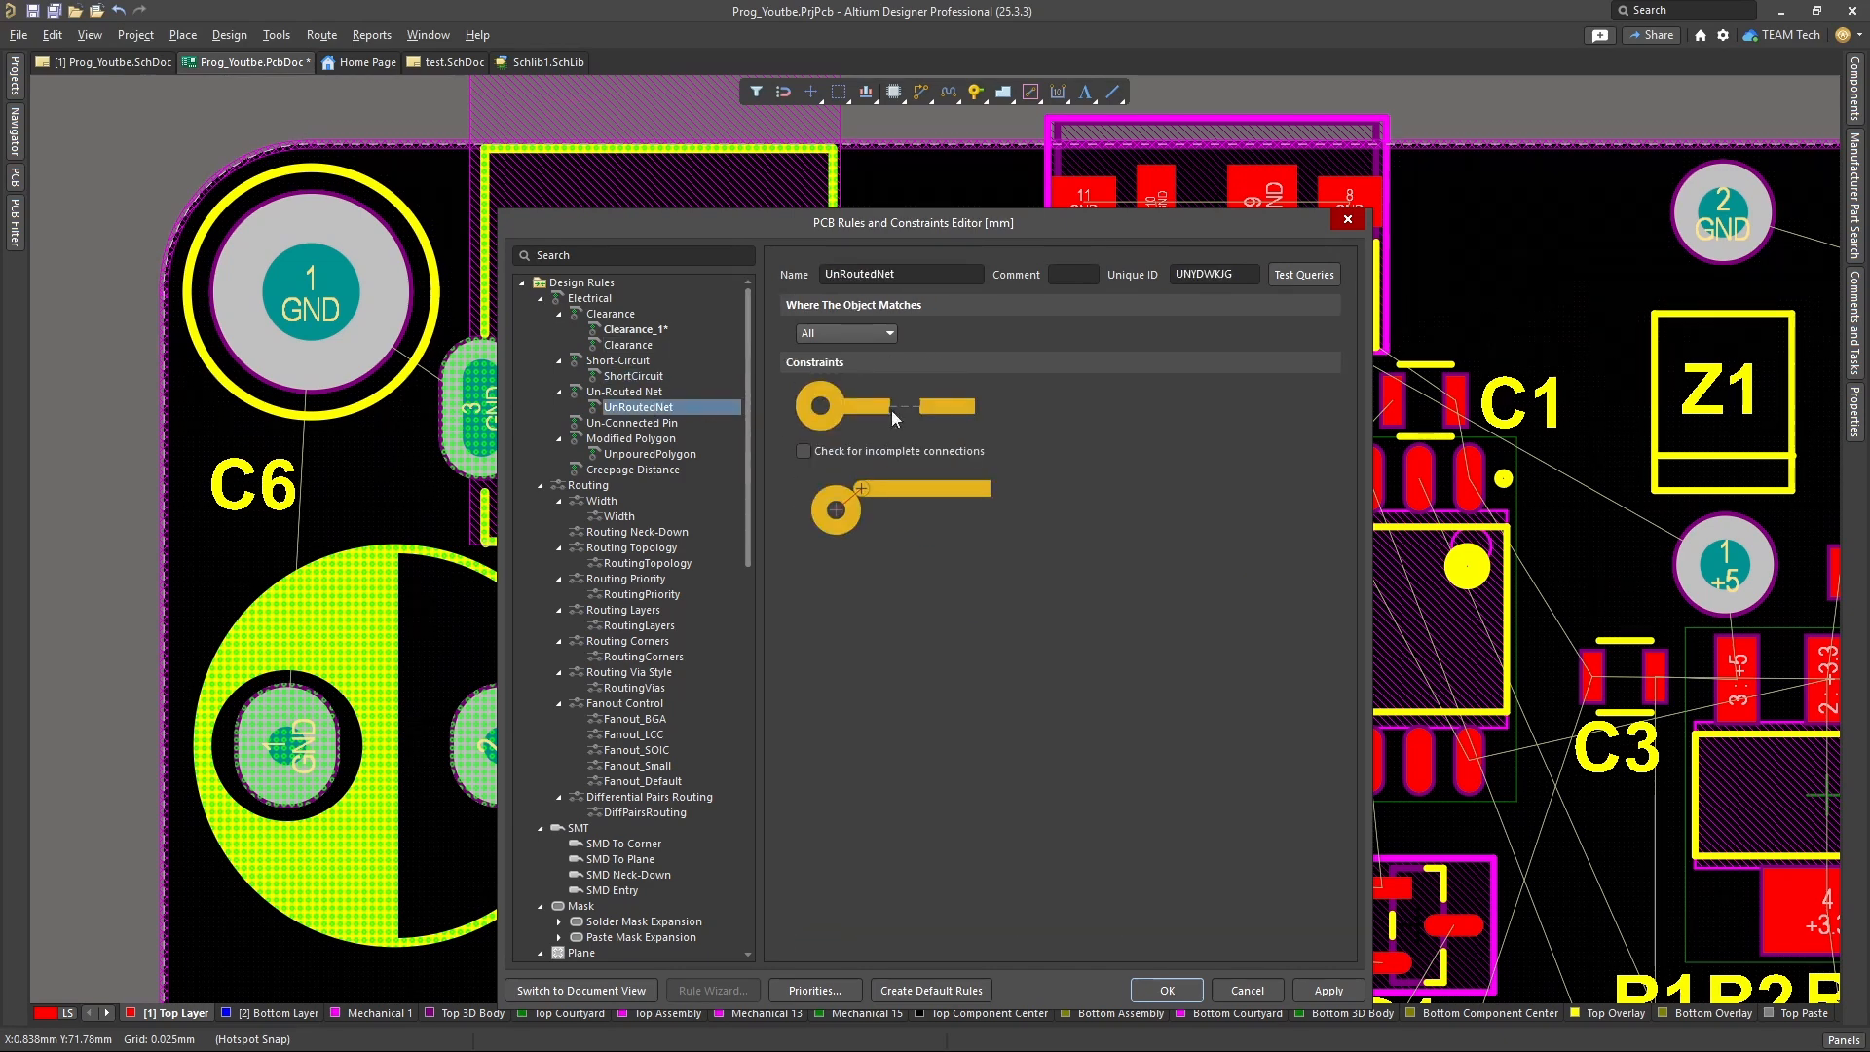
click(641, 455)
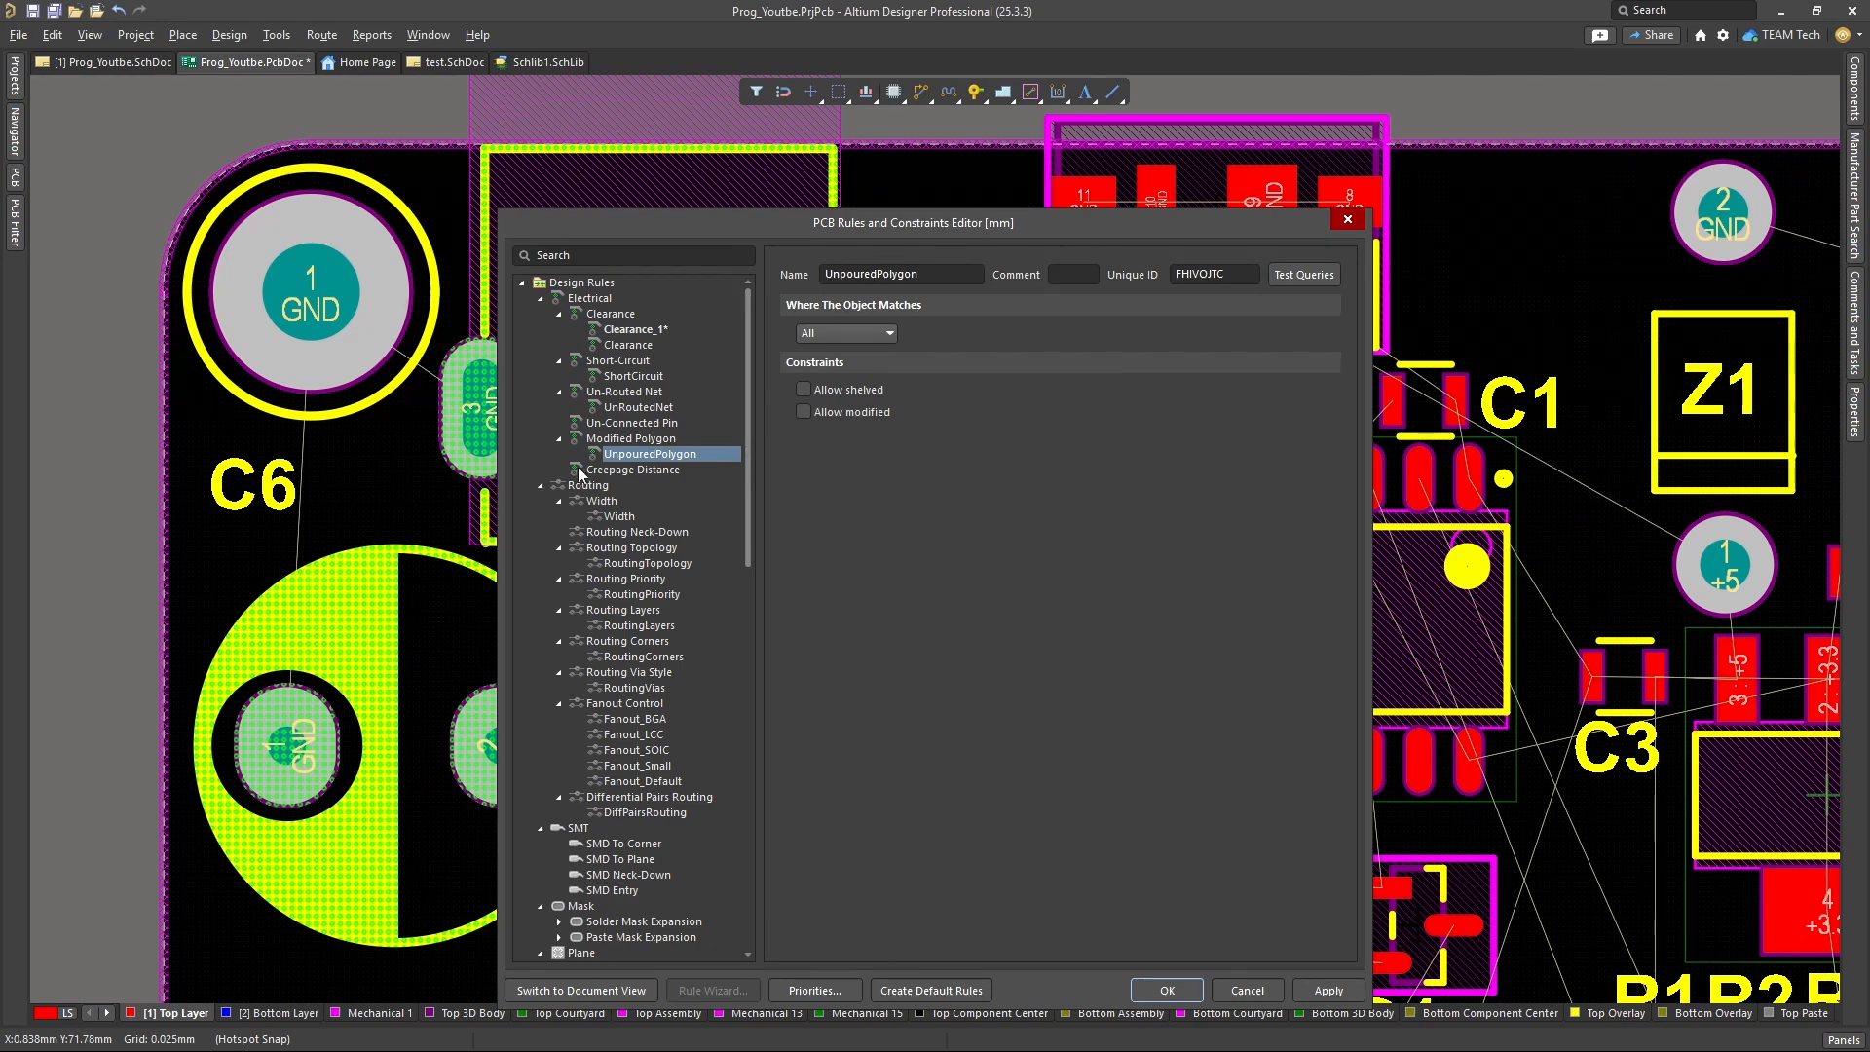
click(613, 470)
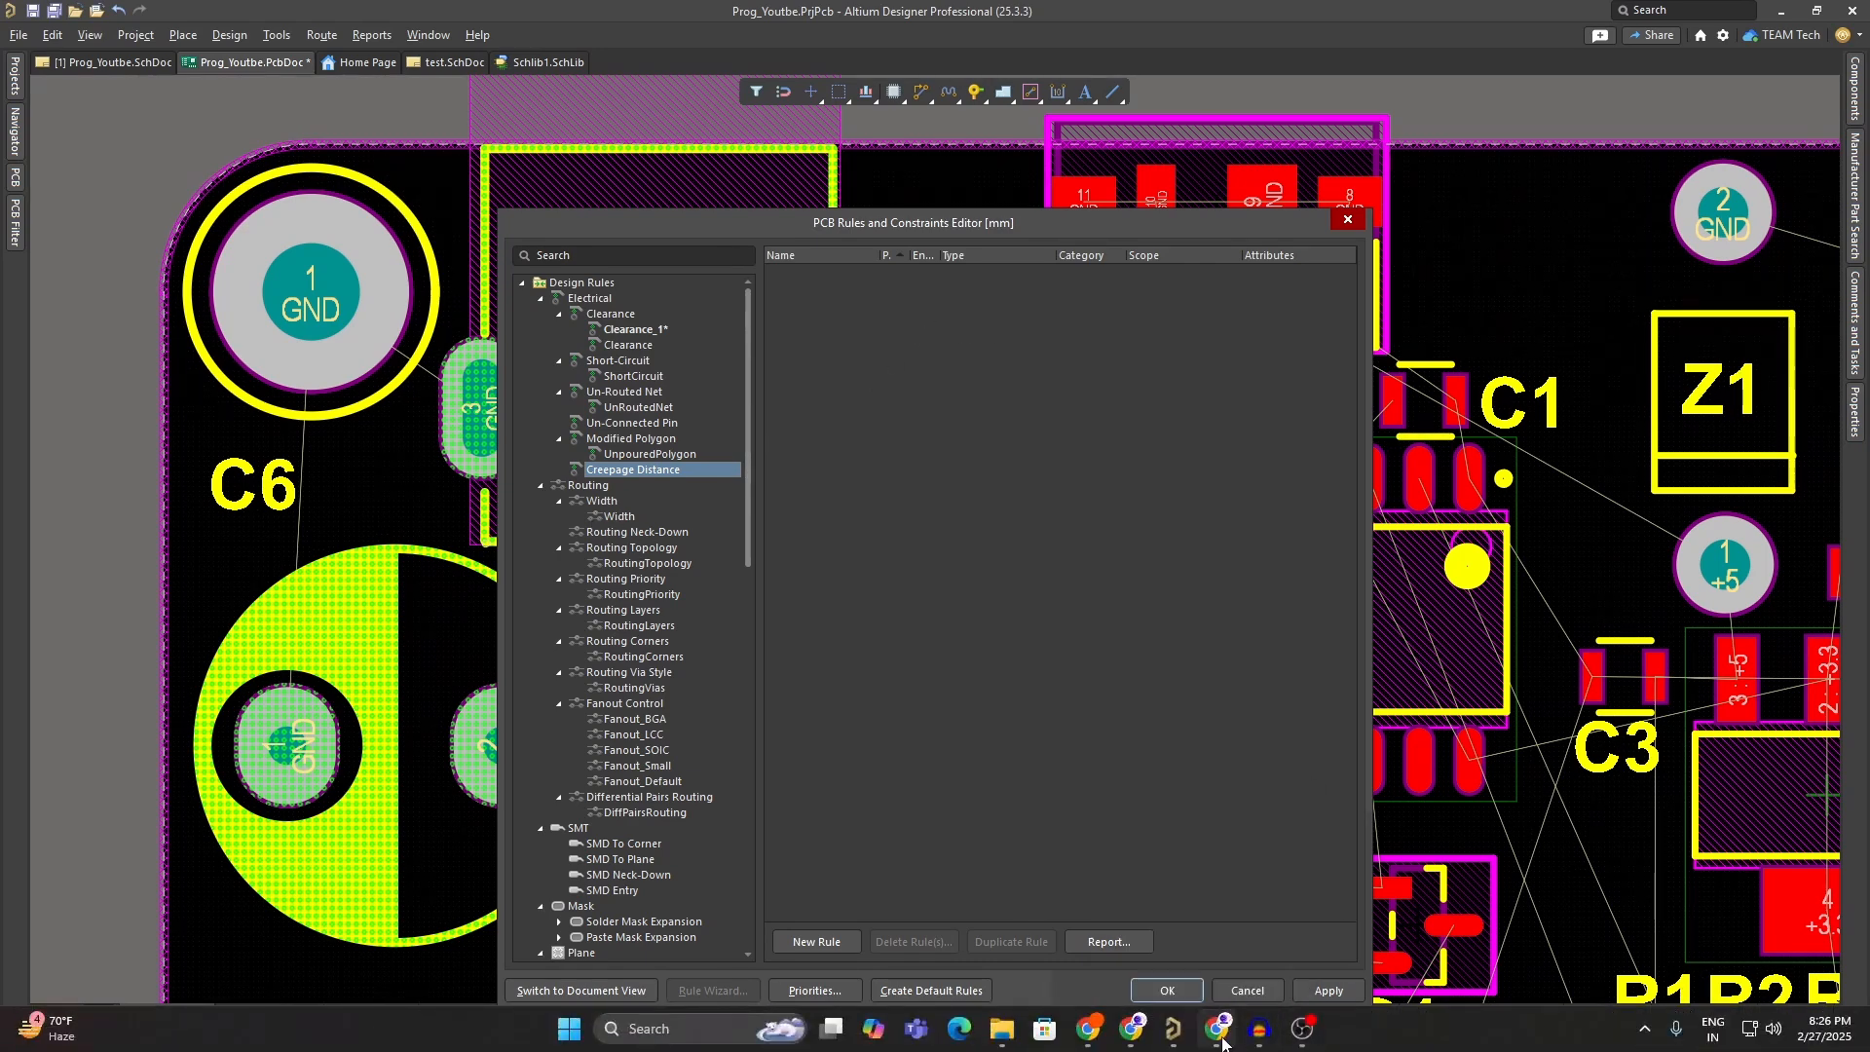
- Switch to the Altium Student Lab page in Chrome, view the free enrollment form's email and institution fields, and close the form
click(1219, 1034)
click(302, 19)
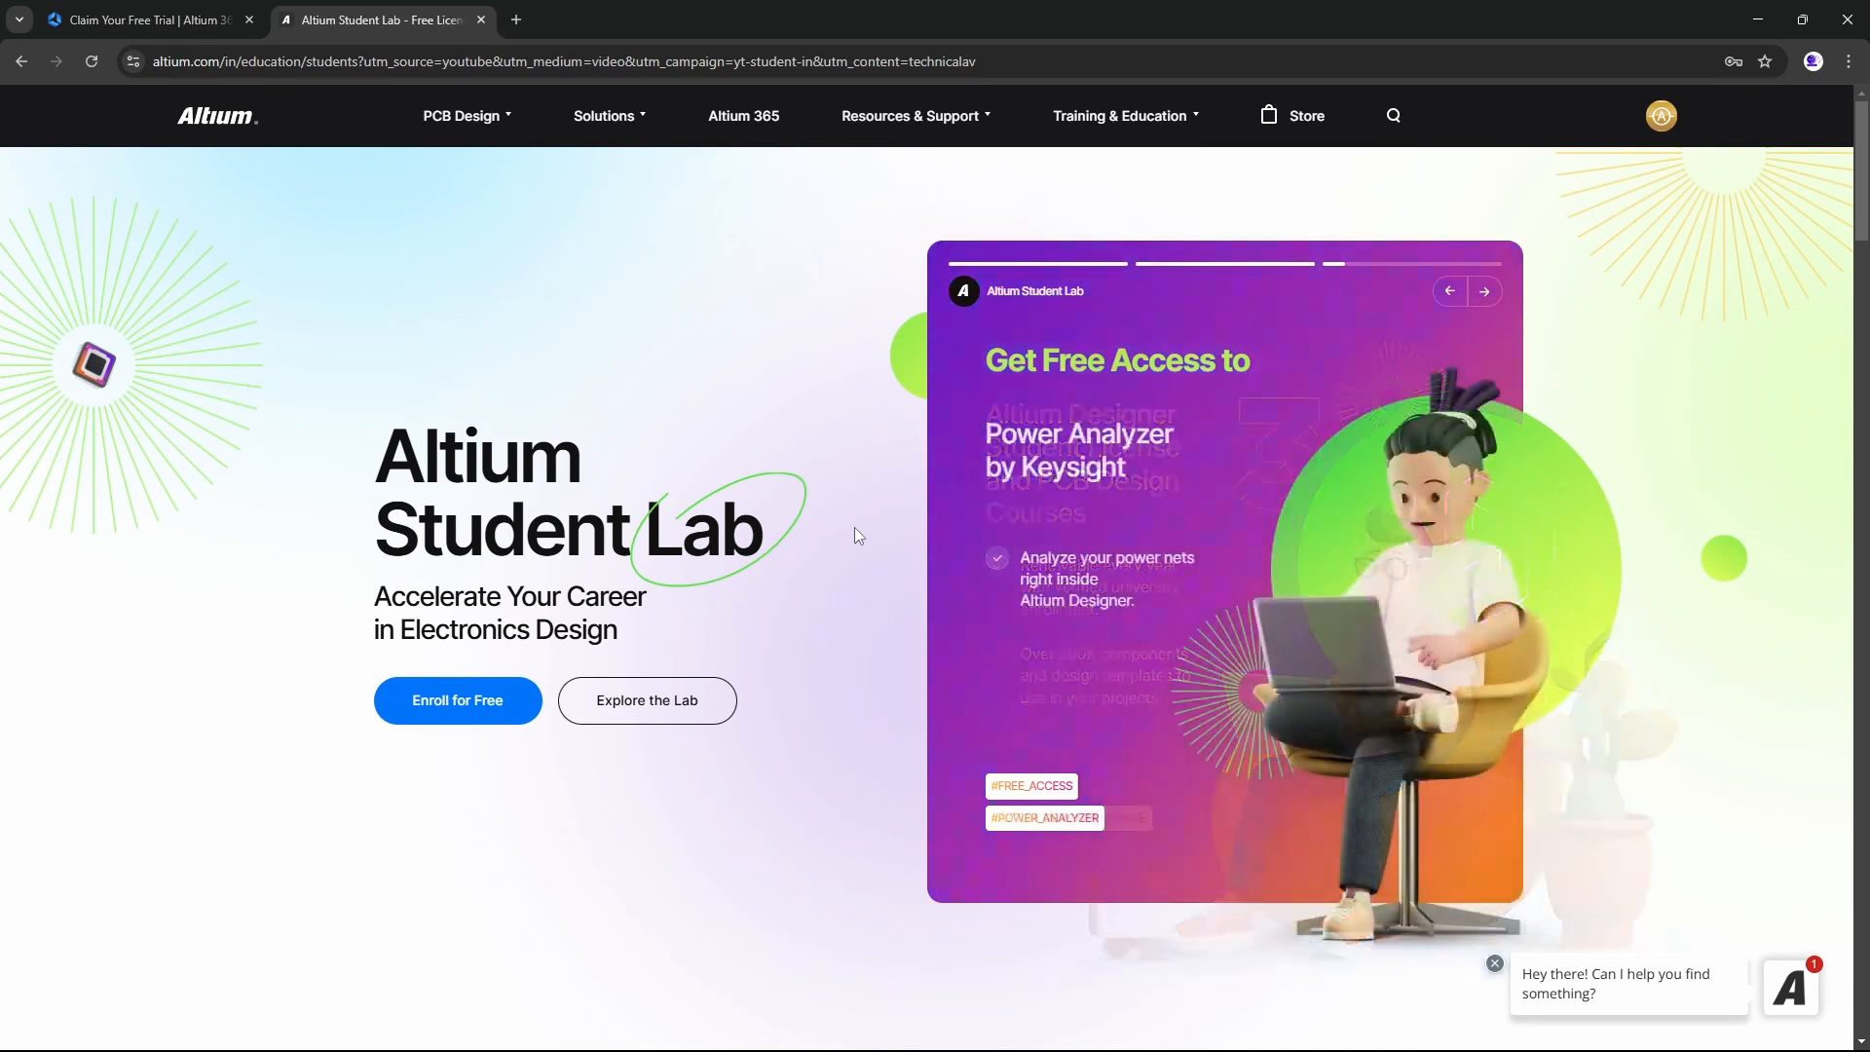
click(482, 697)
click(1466, 293)
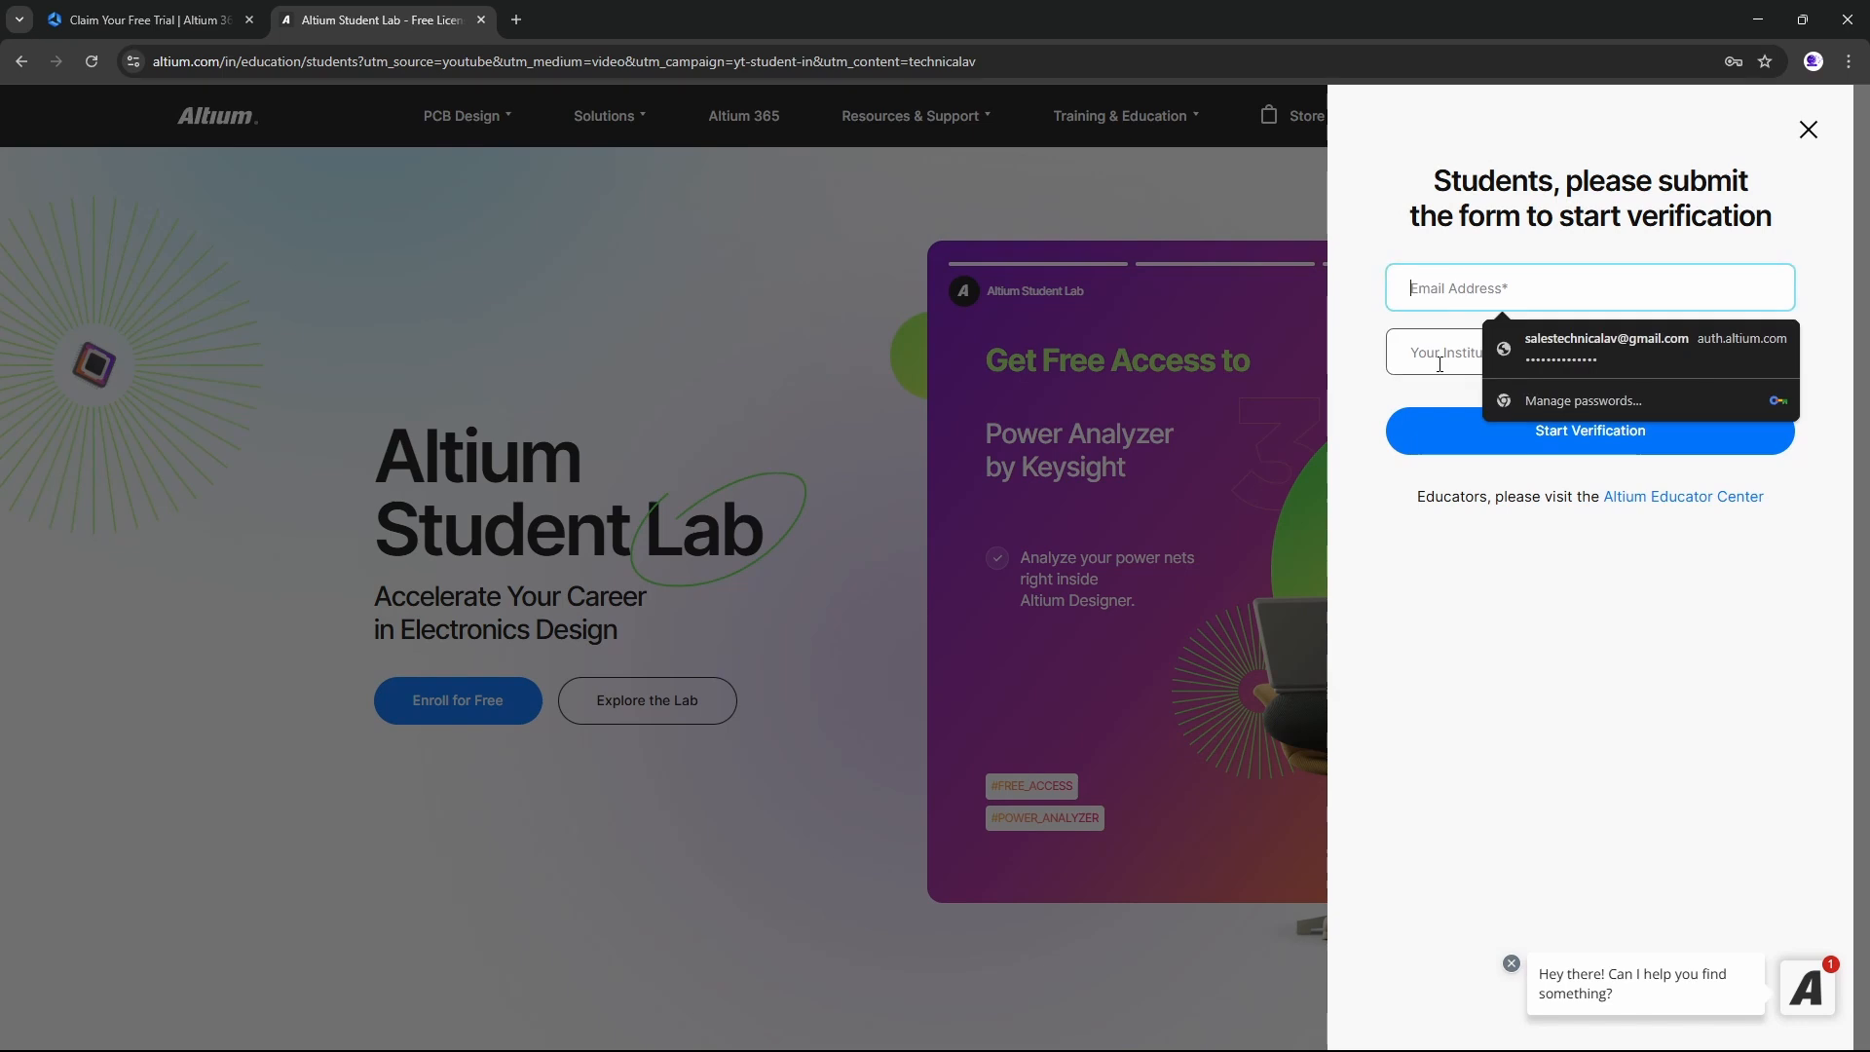
click(1561, 352)
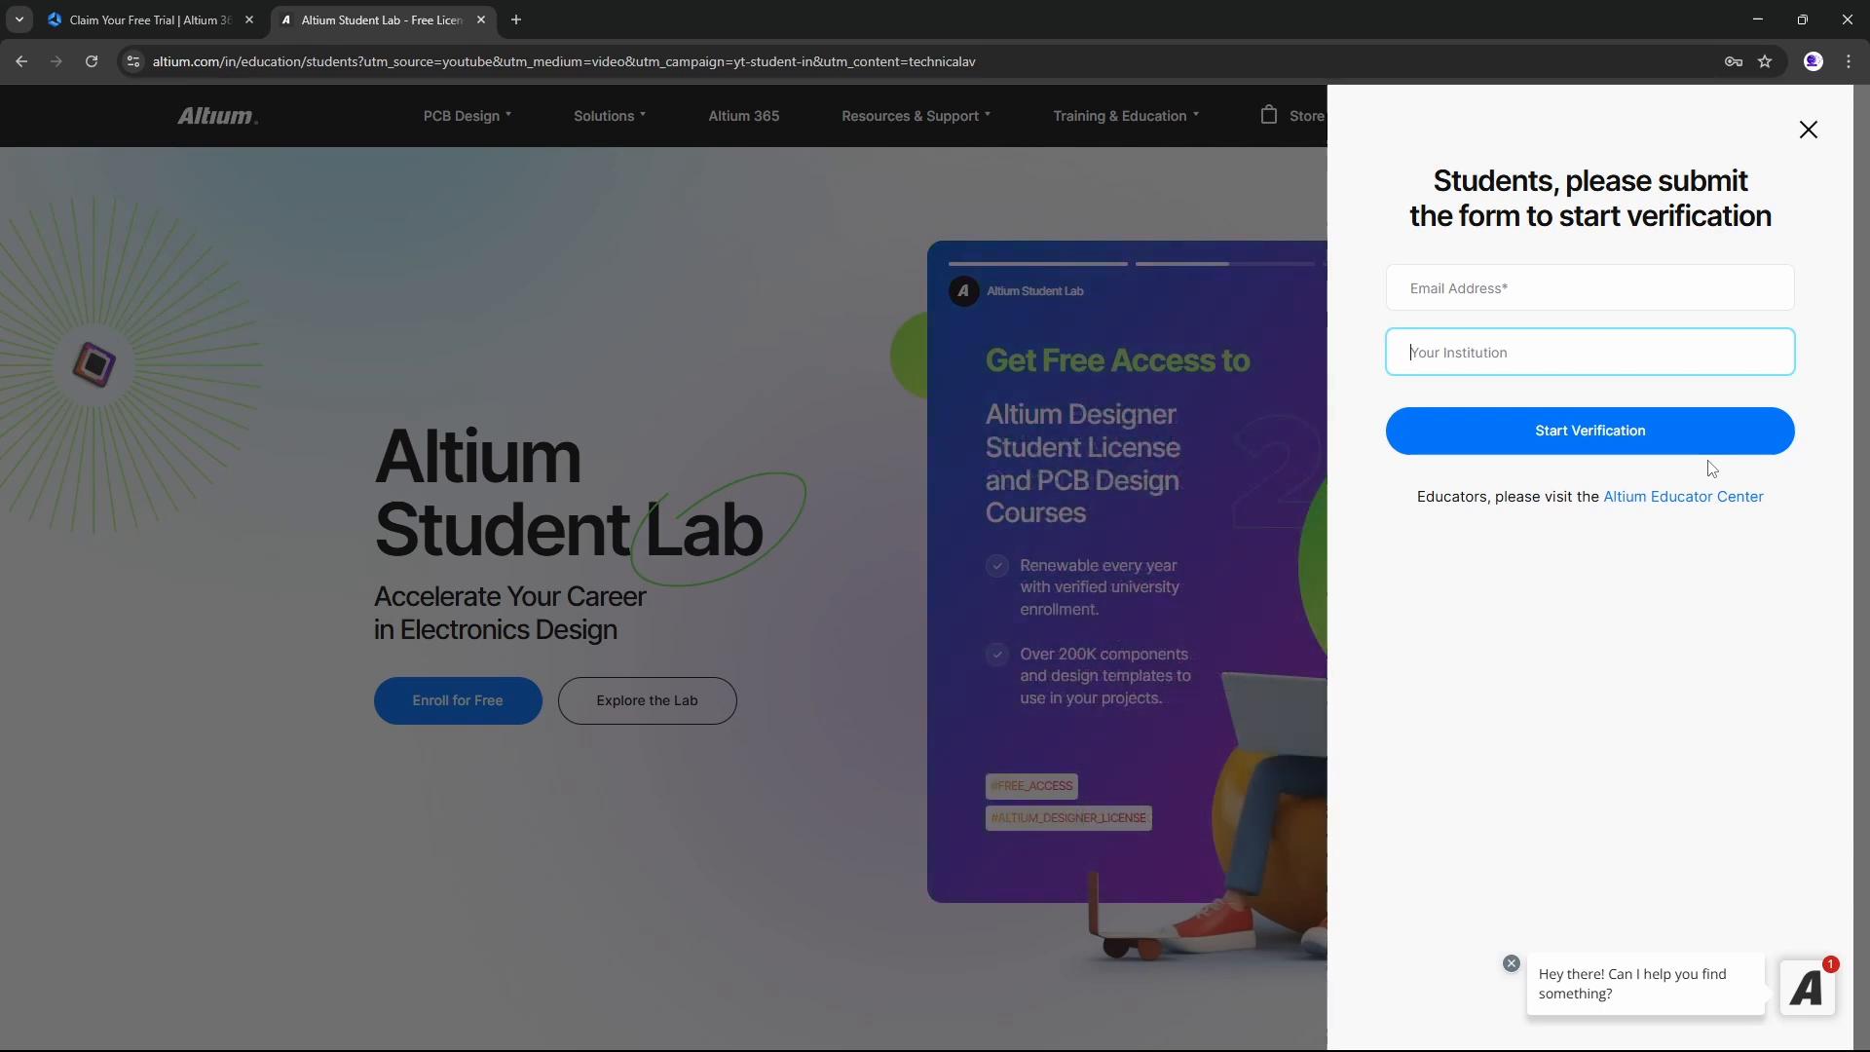
click(1808, 132)
- Look through the Student Lab page's sections on student benefits, the course certificate, getting started, sponsorship and job opportunities
scroll(861, 499, down, 15)
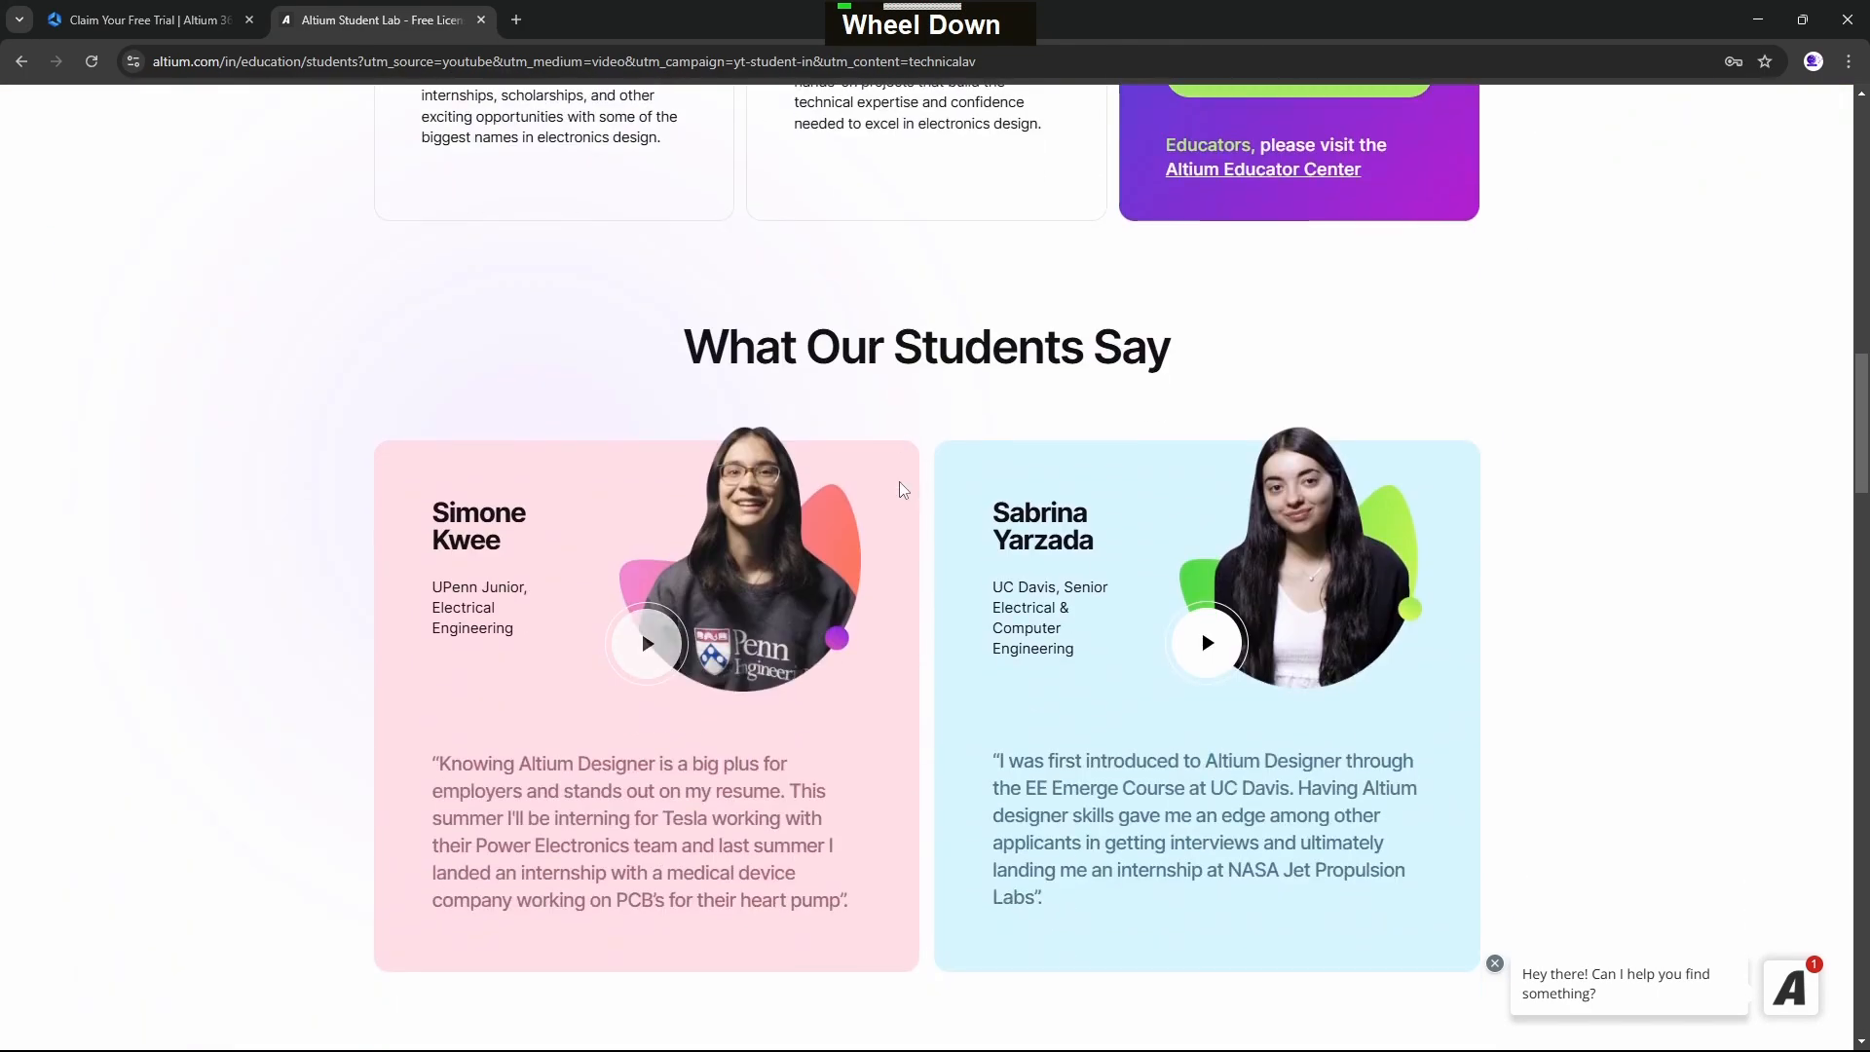
scroll(903, 489, down, 8)
scroll(903, 489, down, 12)
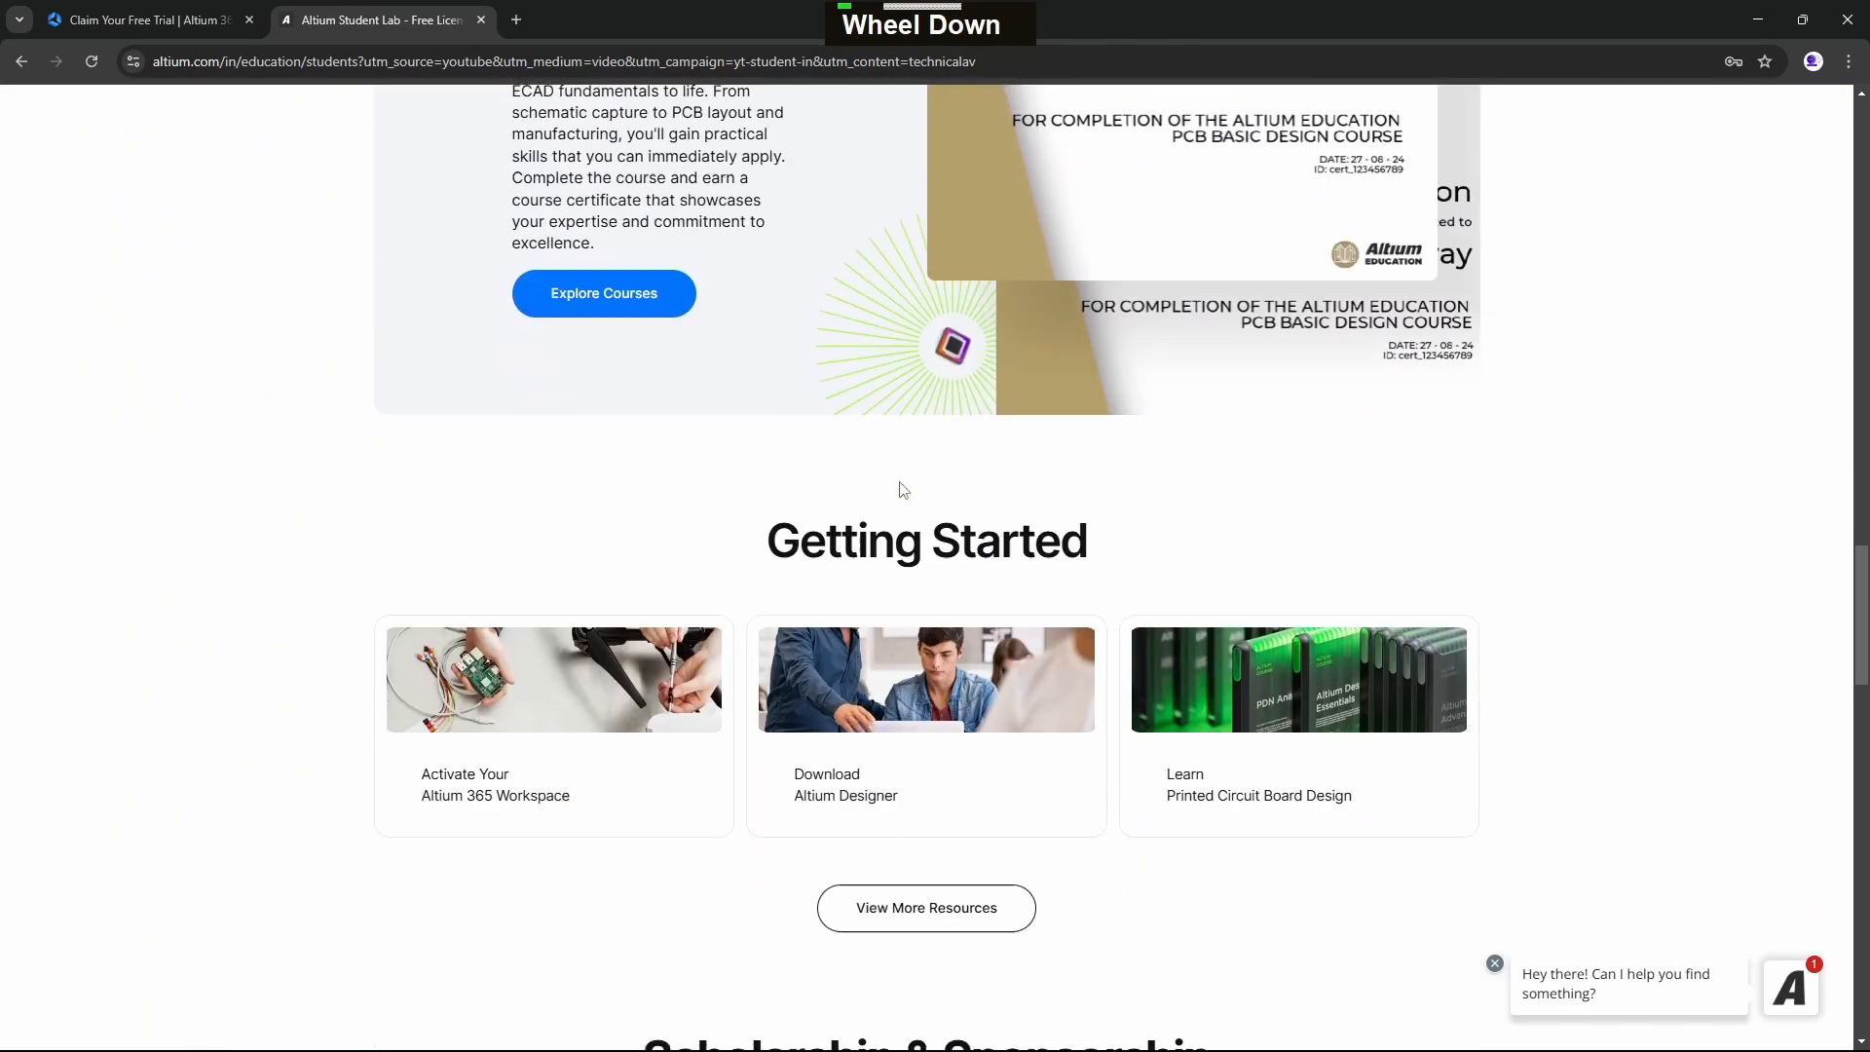
scroll(1060, 498, down, 6)
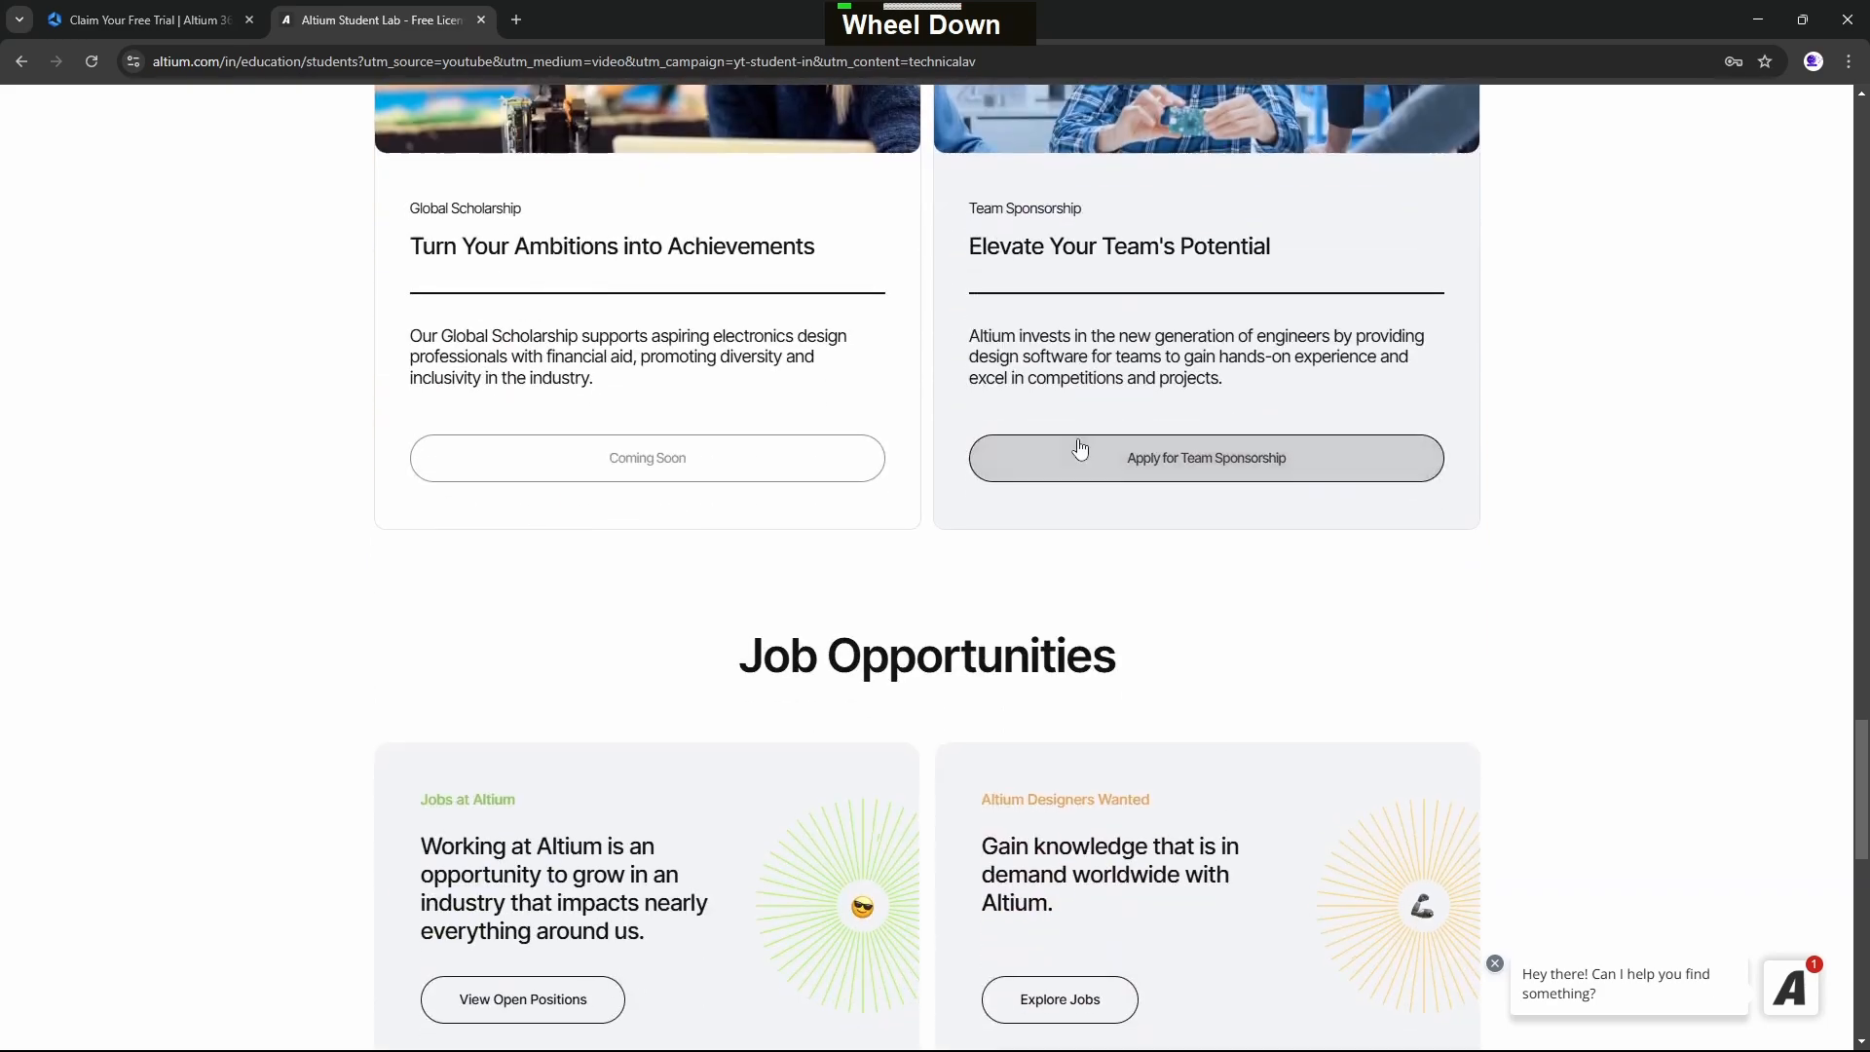
scroll(1077, 447, up, 20)
scroll(1076, 445, down, 3)
scroll(1077, 446, up, 14)
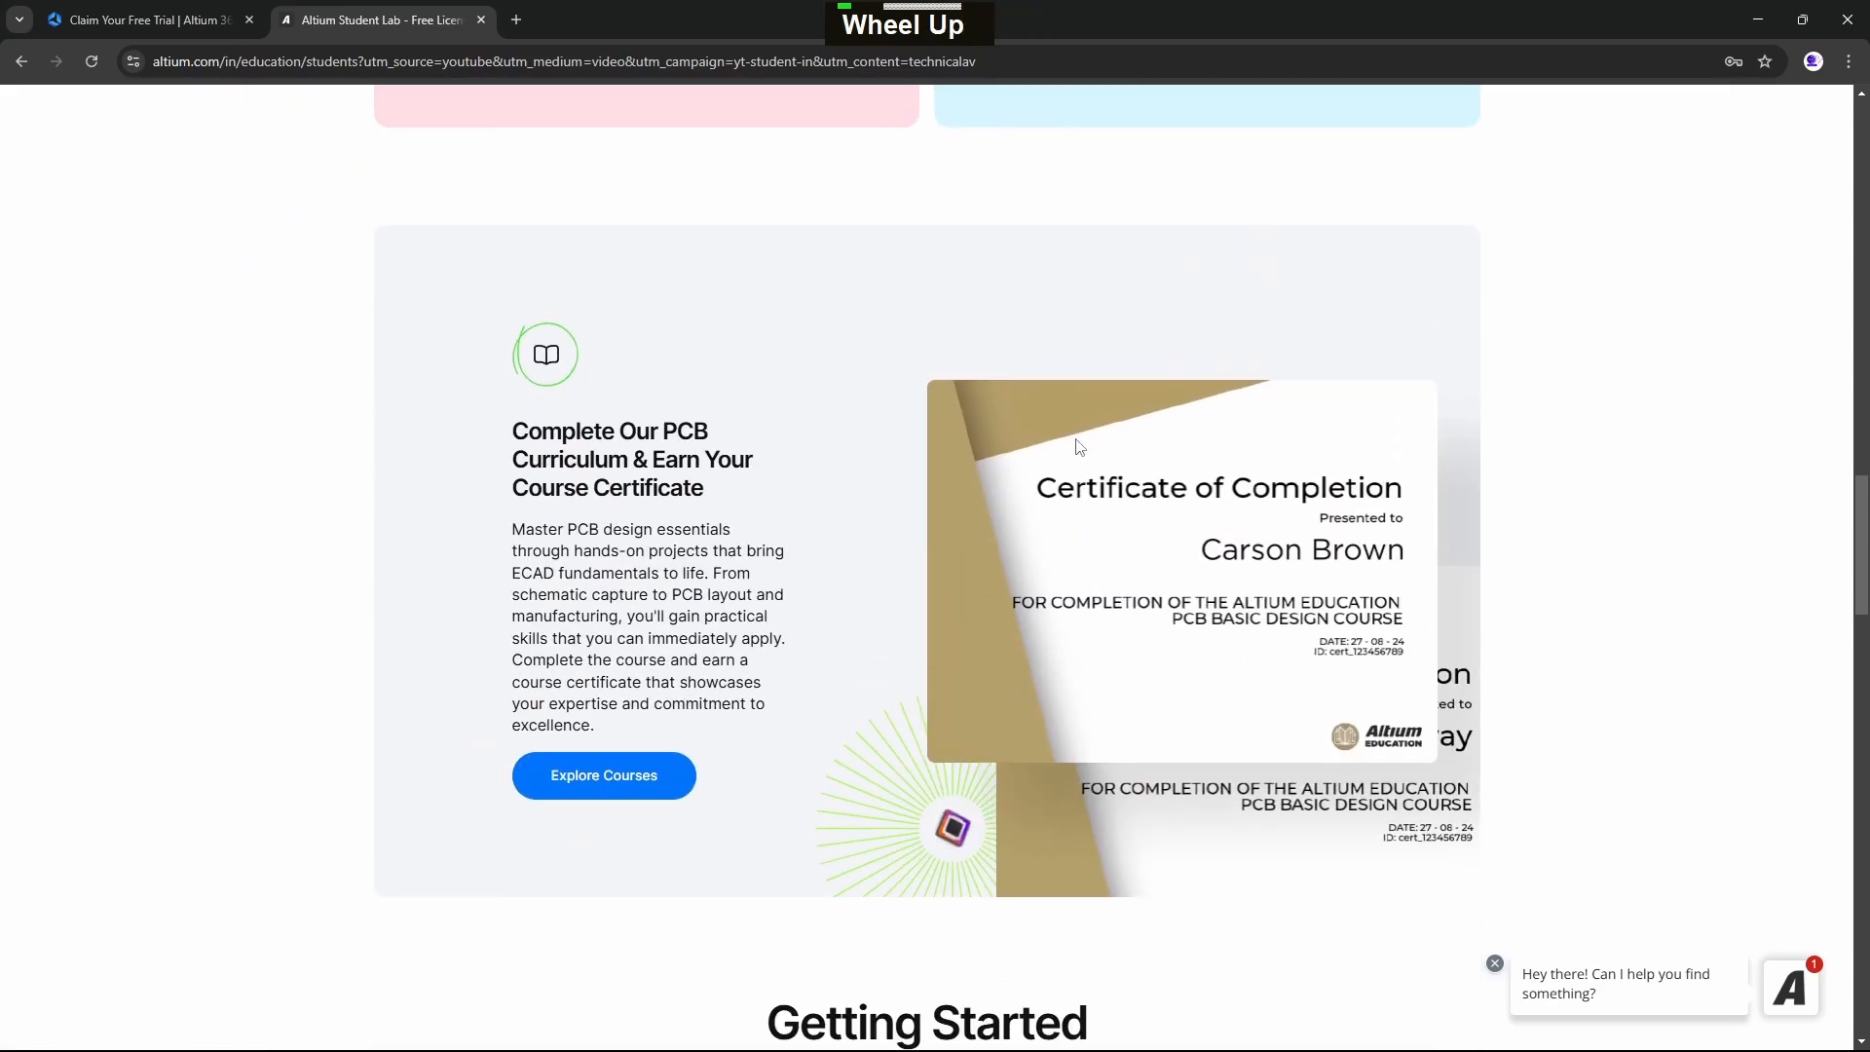
scroll(1078, 439, up, 2)
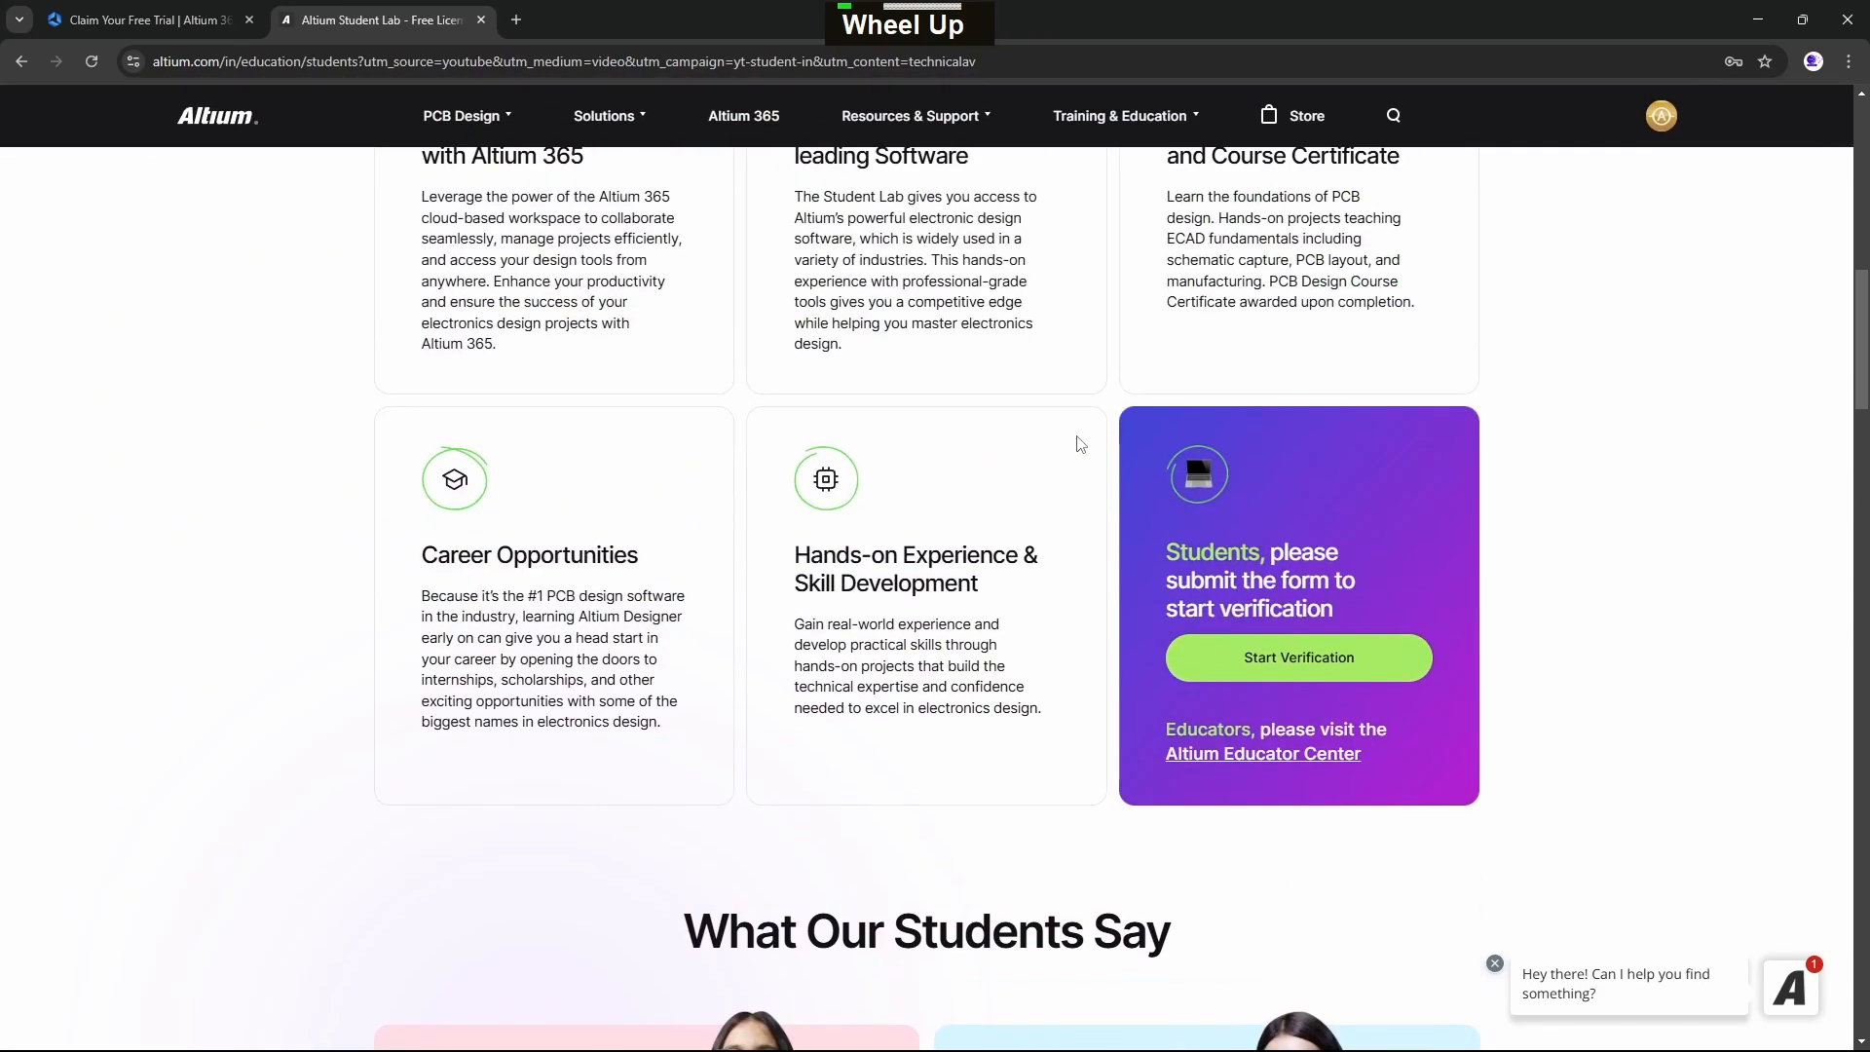
scroll(1027, 572, down, 19)
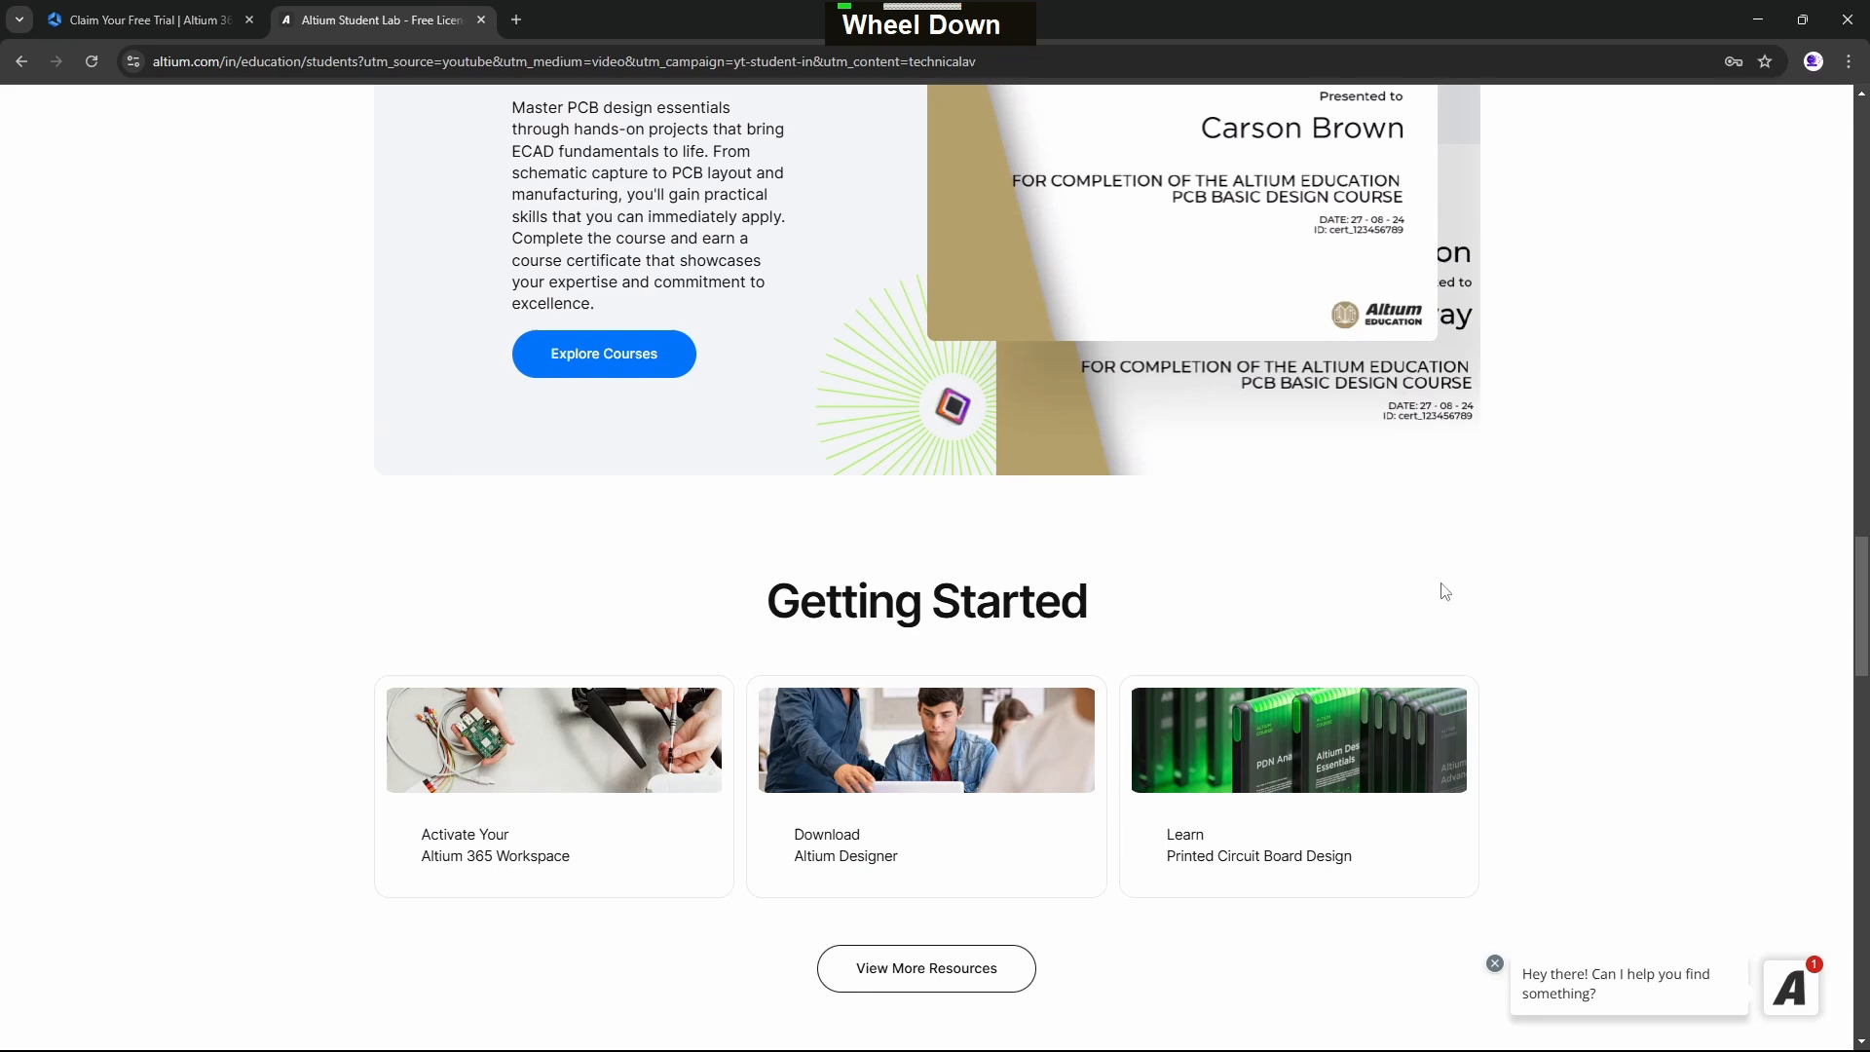
- Return to Altium Designer and close the PCB rules editor without applying changes
mouse_move(1352, 997)
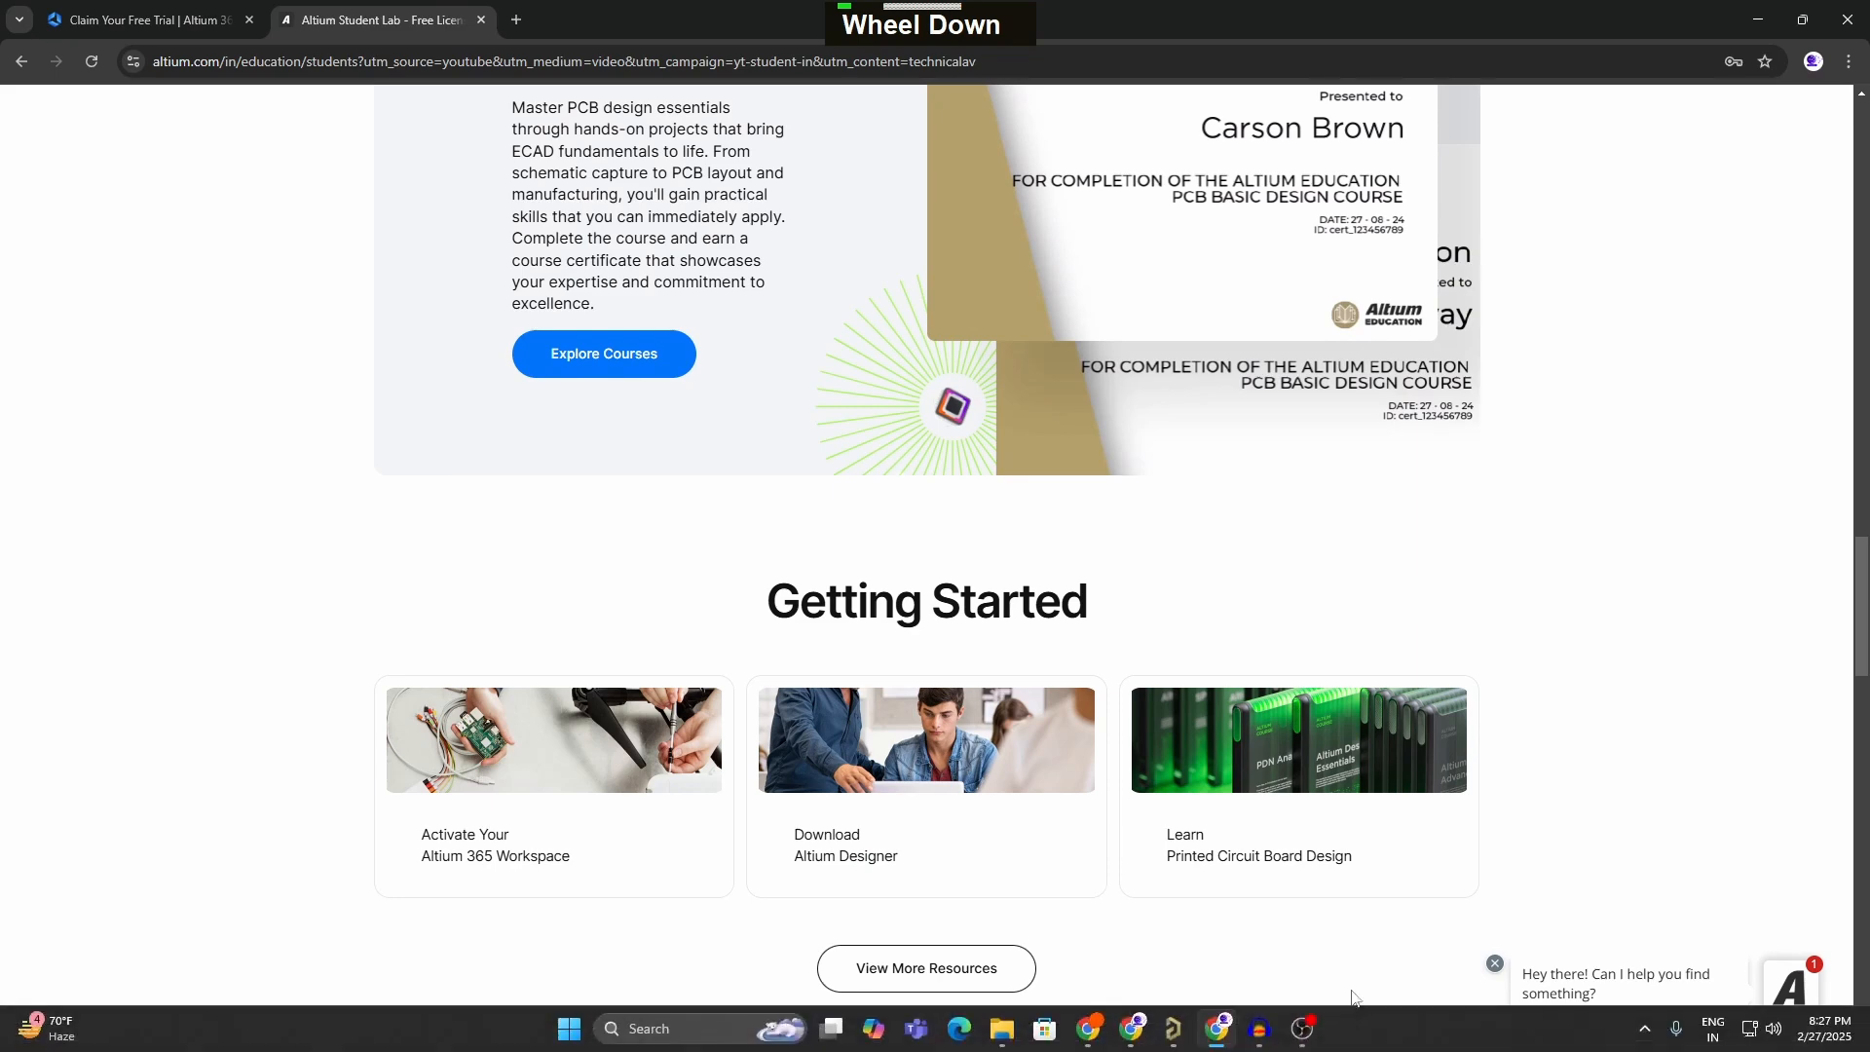
click(1175, 1034)
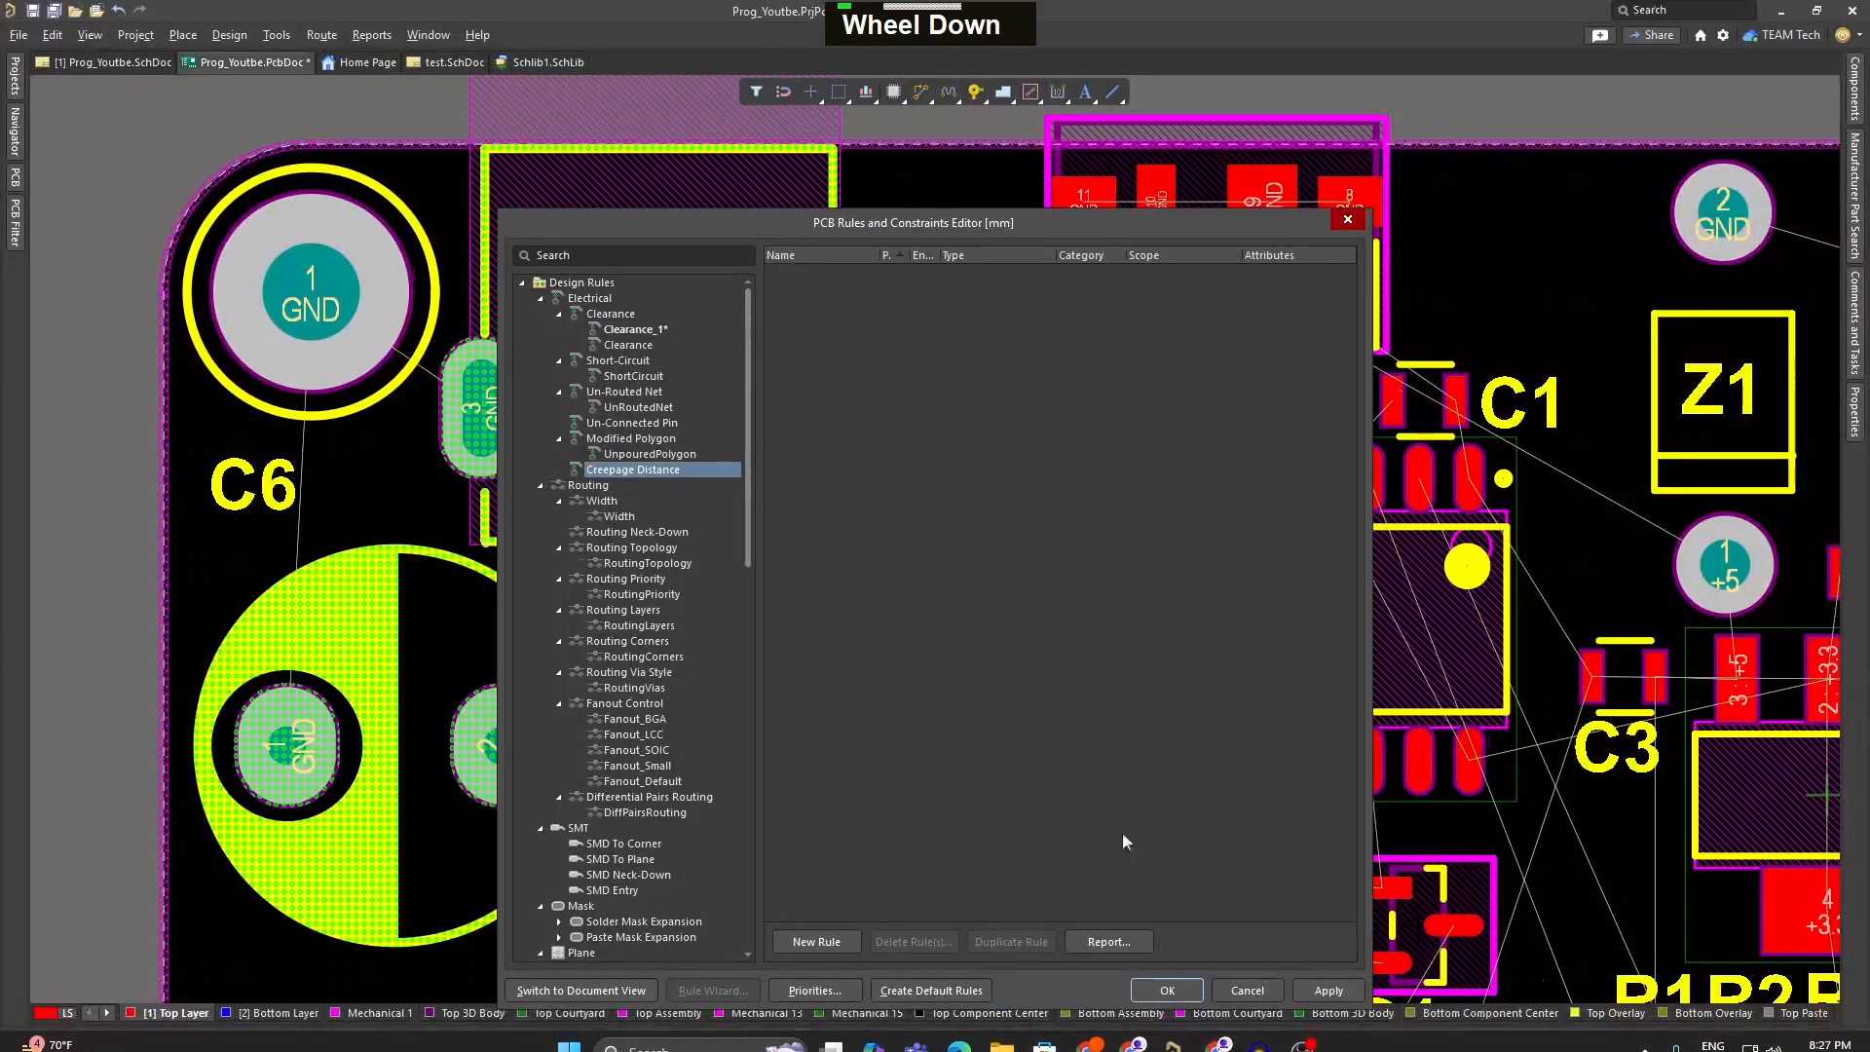
click(1238, 985)
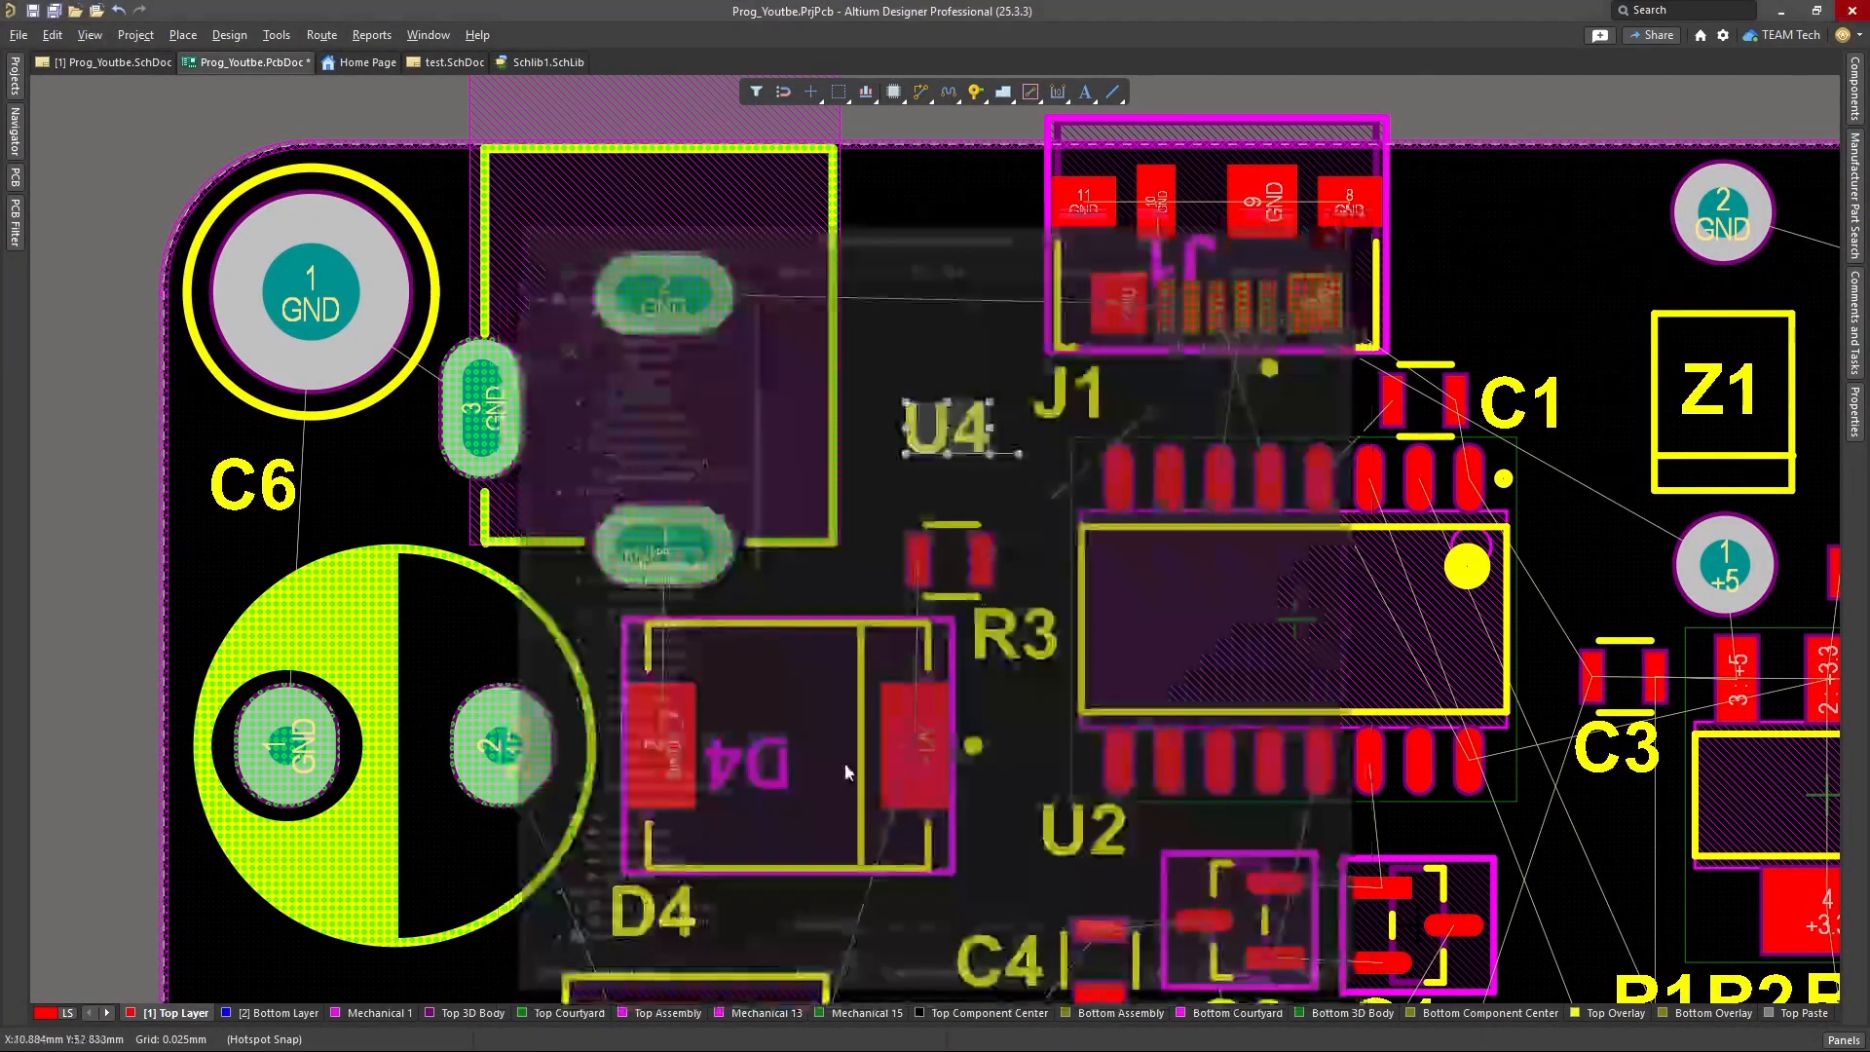
- Examine the component placement and unrouted connections across the upper part of the board around J1, U2 and D4
drag(939, 424, 960, 419)
right_click(962, 419)
ctrl+scroll(965, 419, down, 2)
drag(472, 654, 473, 680)
mouse_move(573, 581)
mouse_down()
mouse_move(543, 590)
mouse_move(552, 574)
mouse_up()
click(688, 563)
click(932, 799)
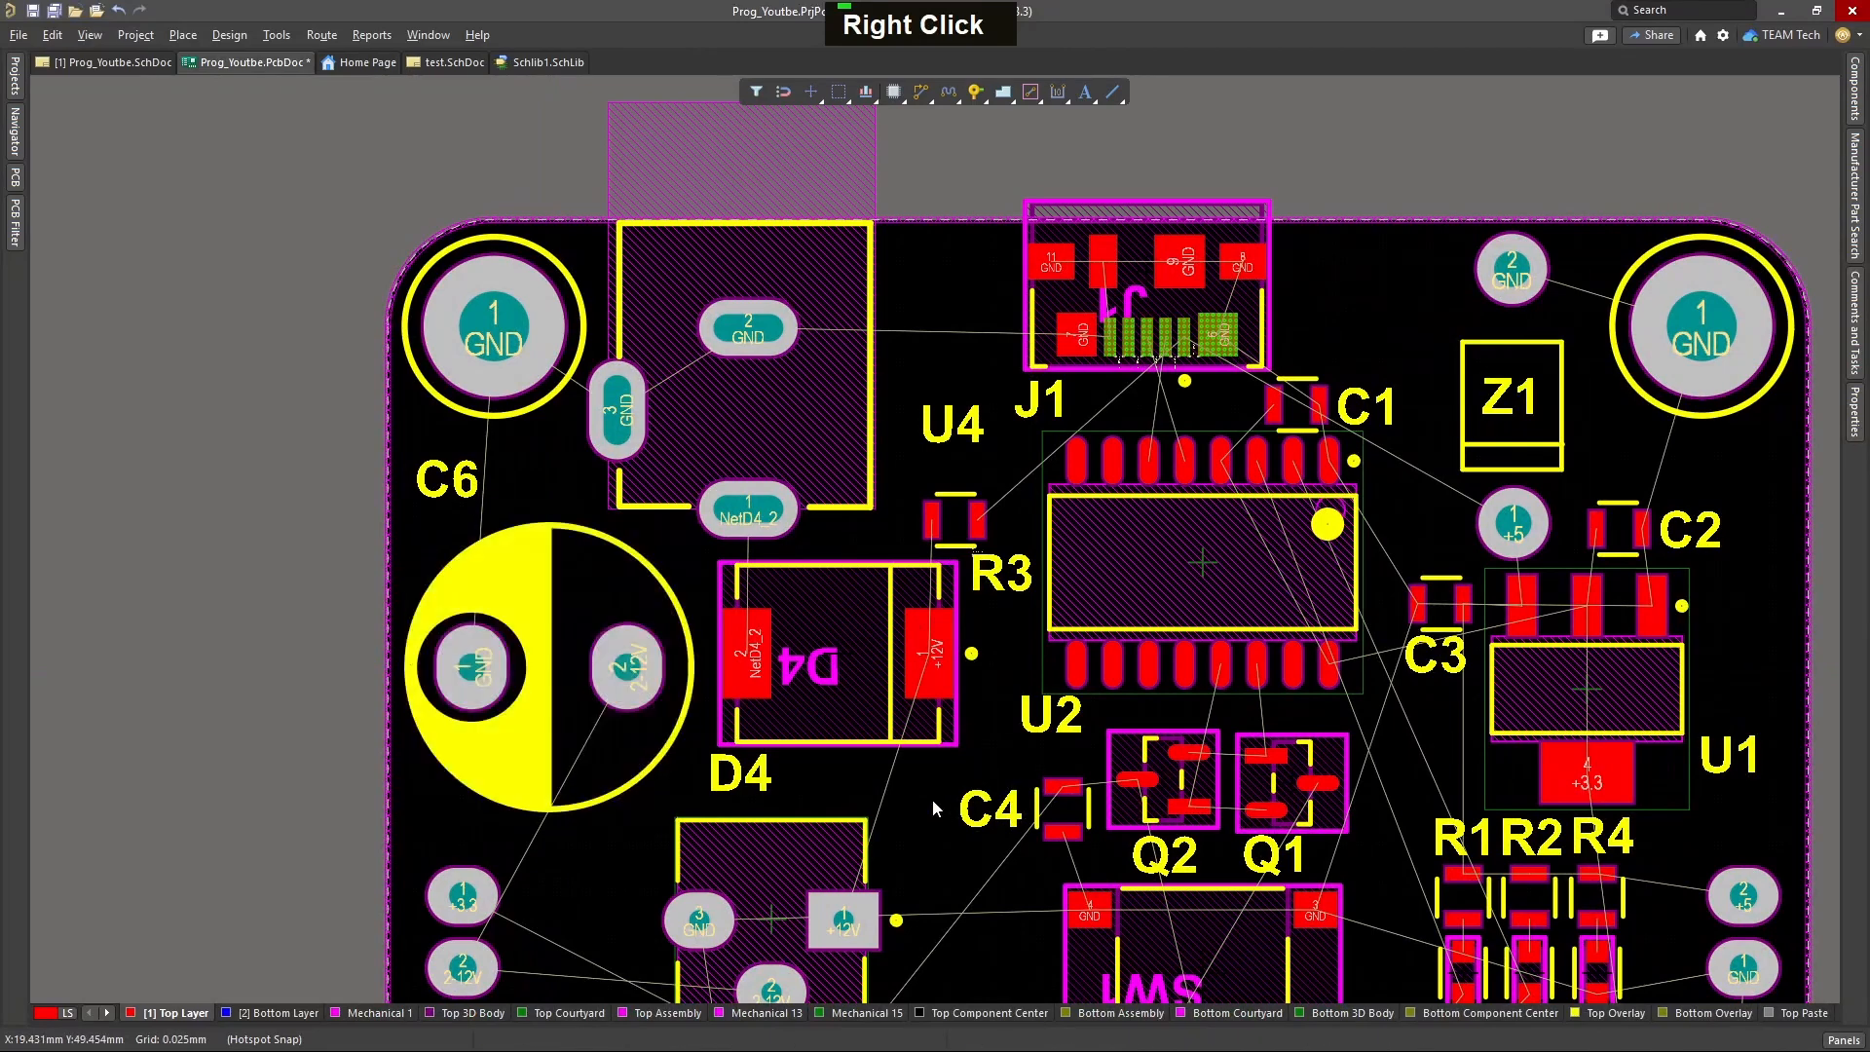
right_drag(930, 798, 1025, 676)
ctrl+scroll(1033, 674, down, 1)
ctrl+scroll(1040, 691, down, 3)
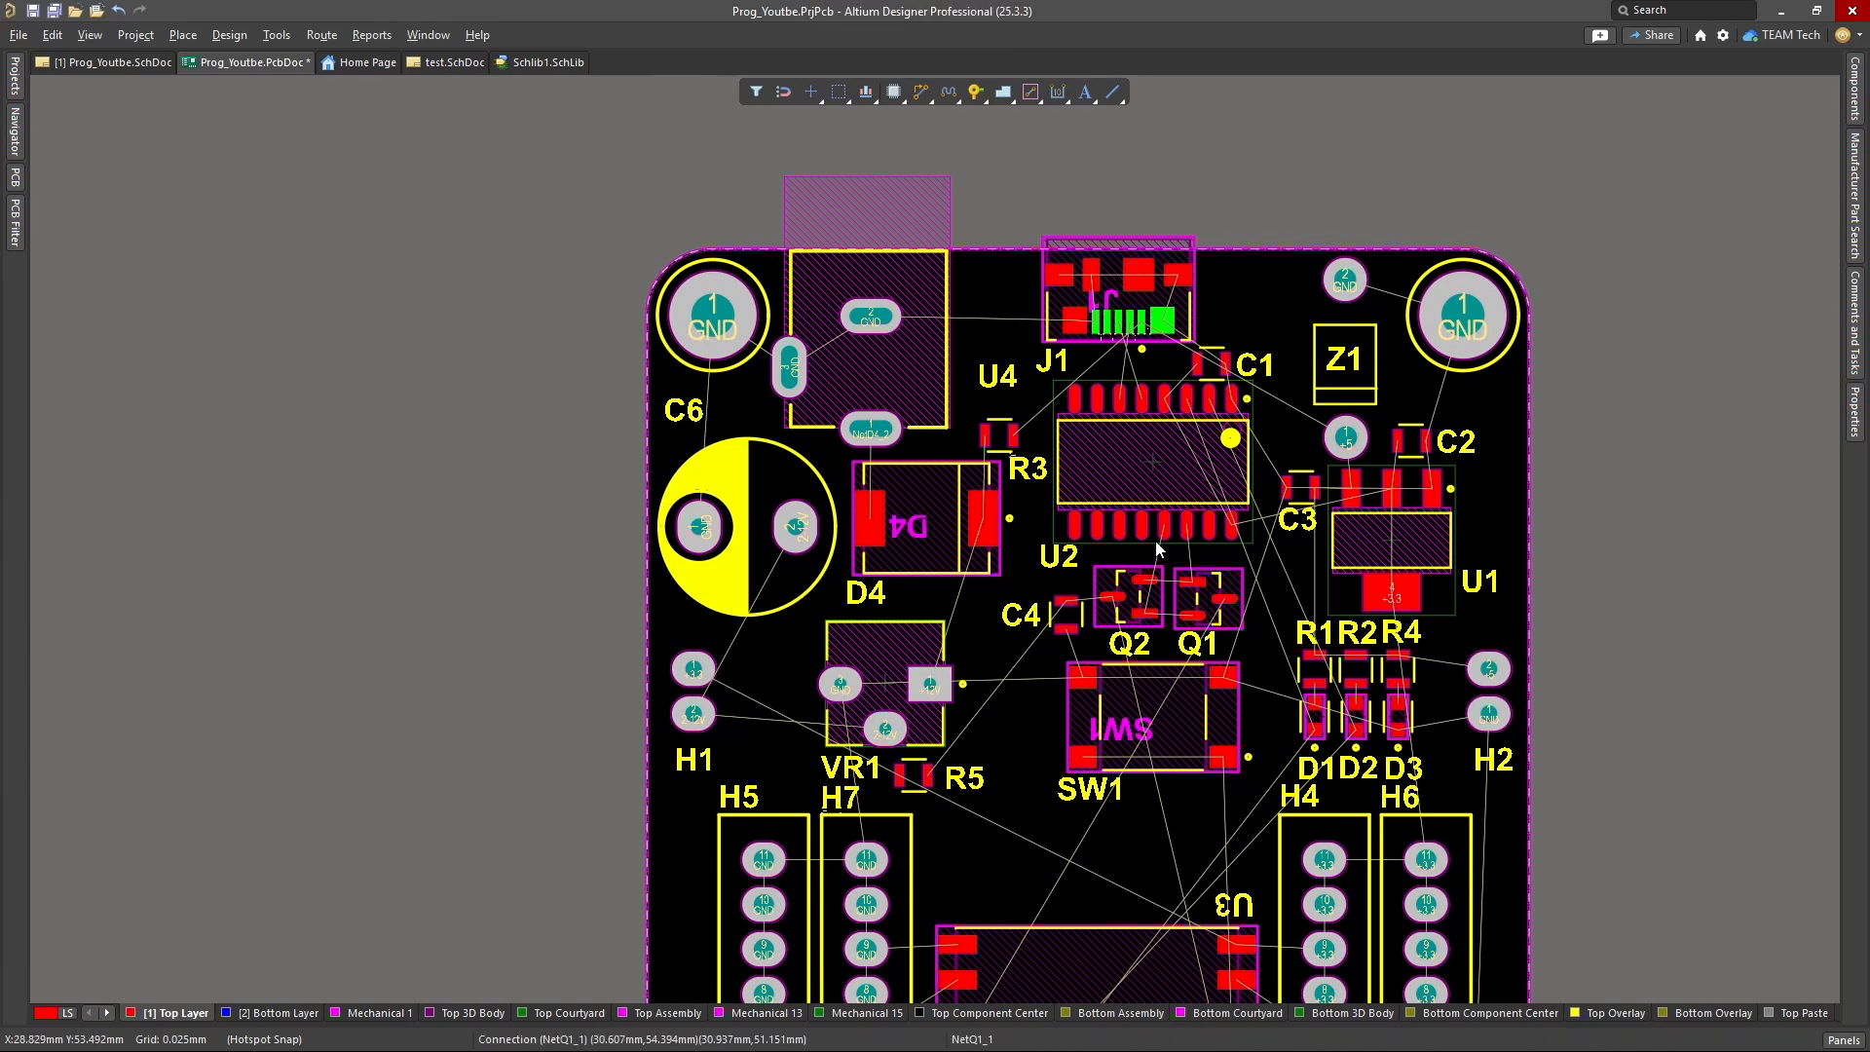
- Reset the error markers on the board and save the PCB document
right_click(1180, 345)
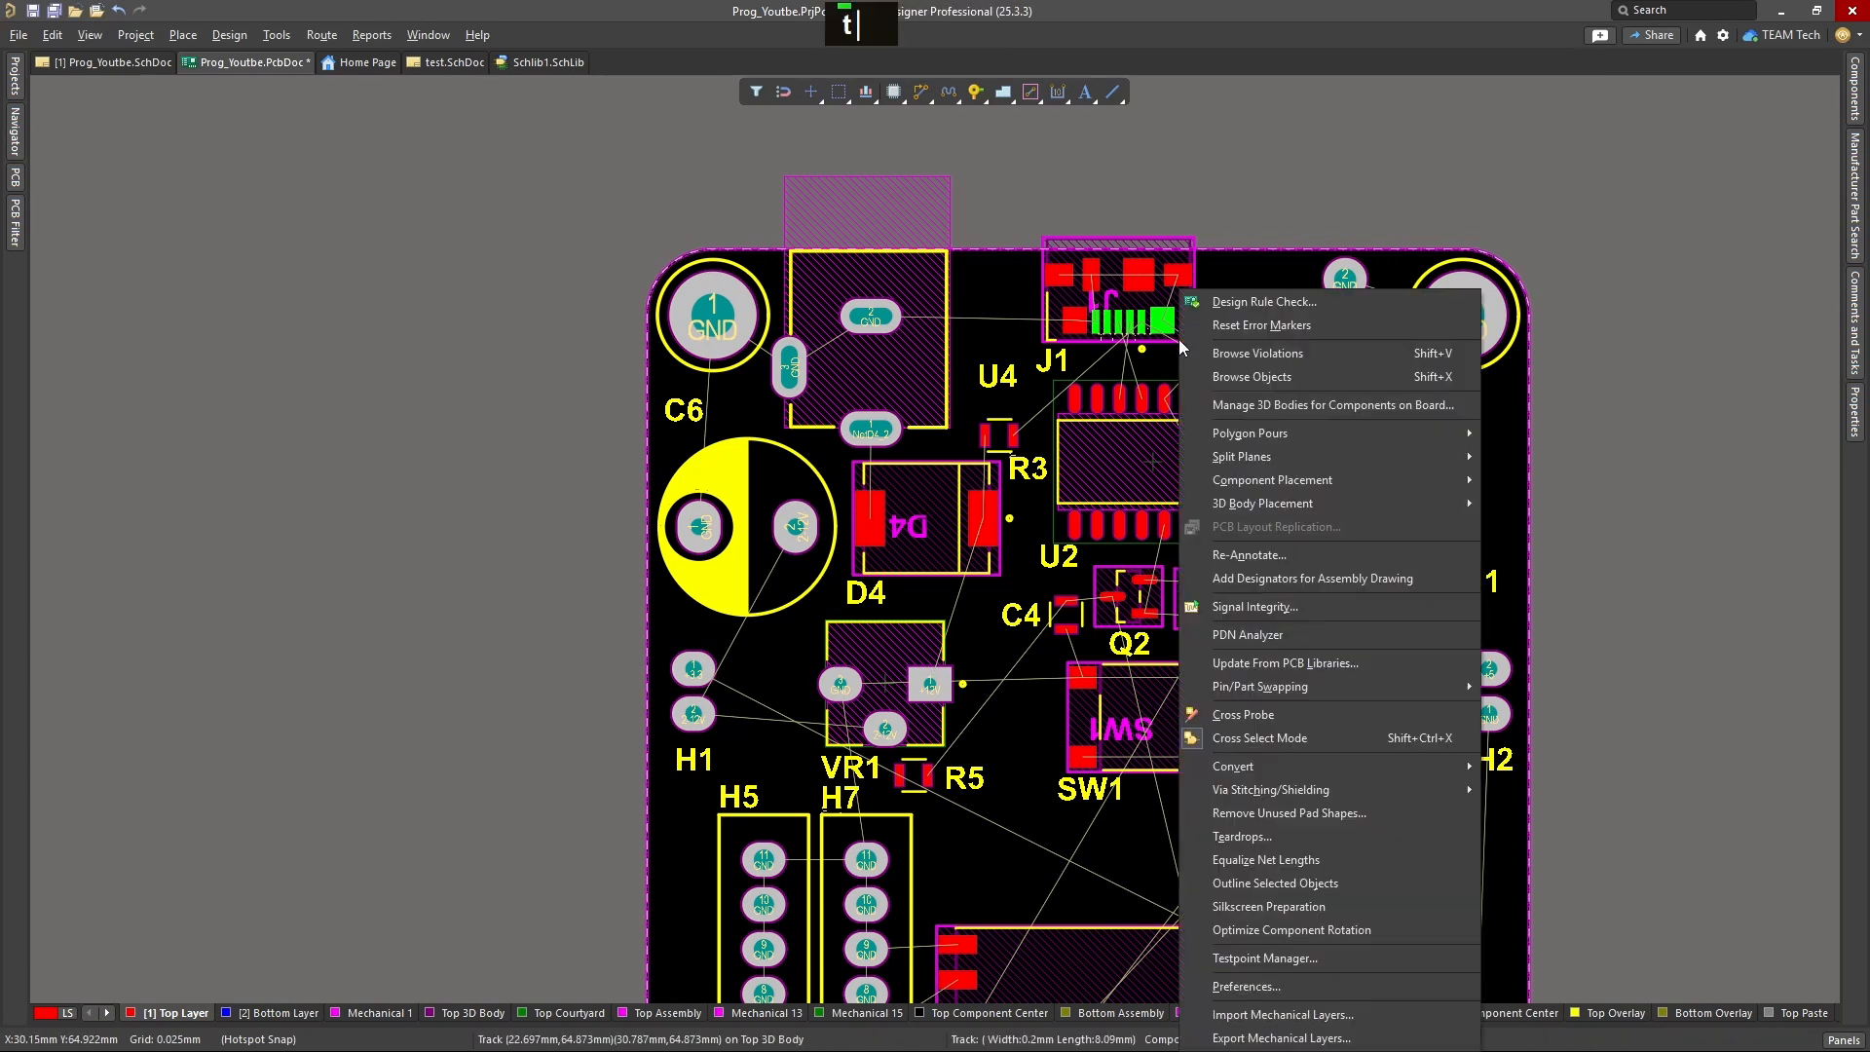
key(t)
key(m)
key(ctrl+s)
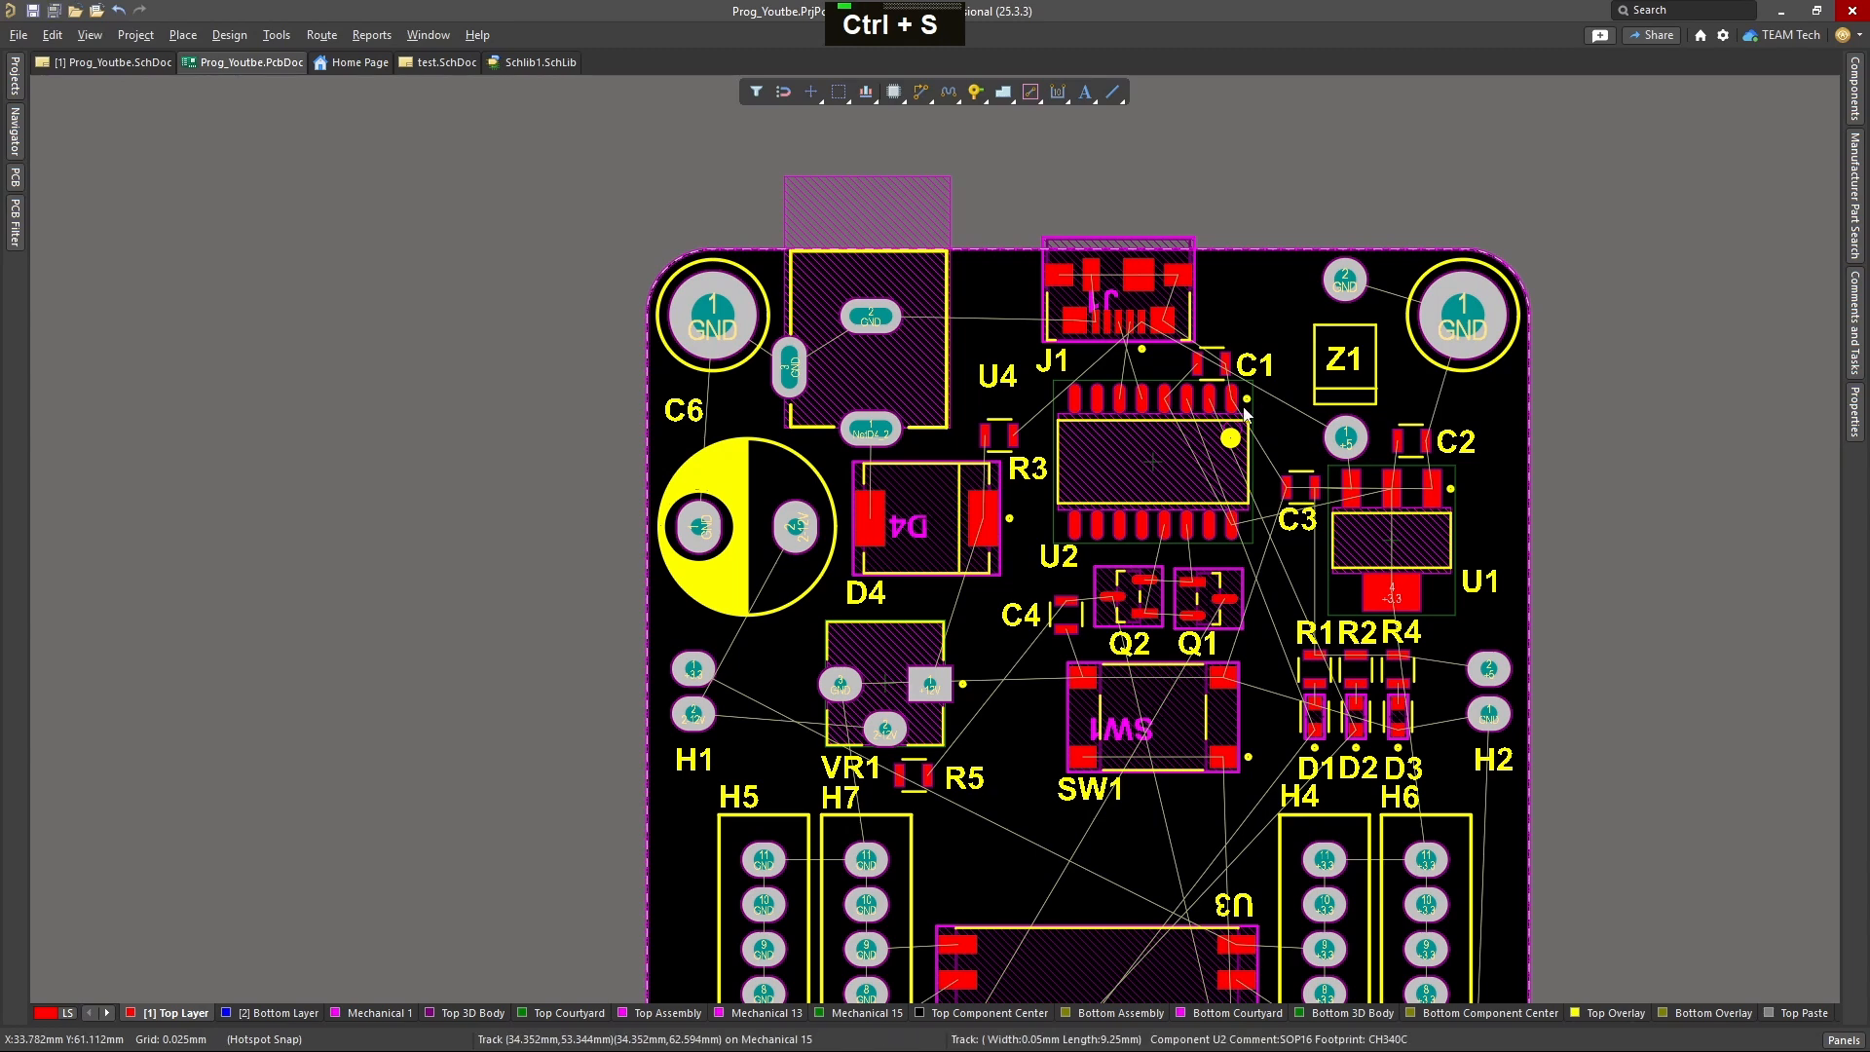